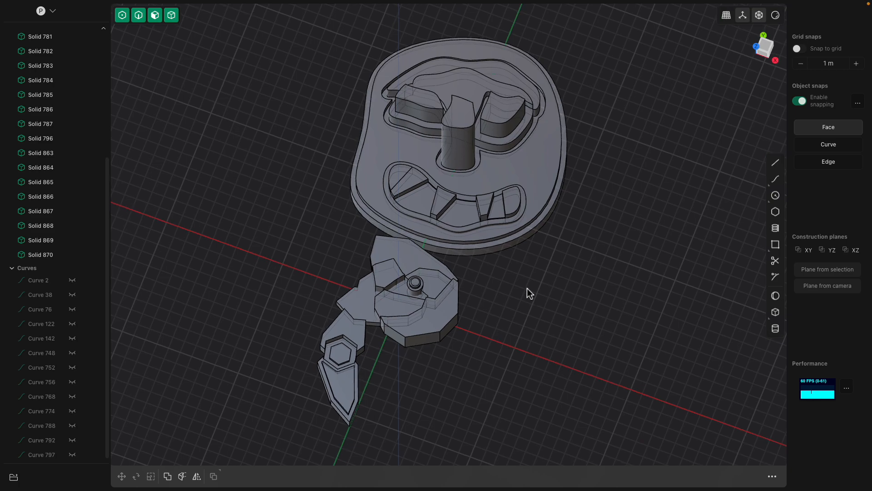
Select all solids from Solid 716 to Solid 870 and hide them
middle_click_drag(380, 331, 465, 213)
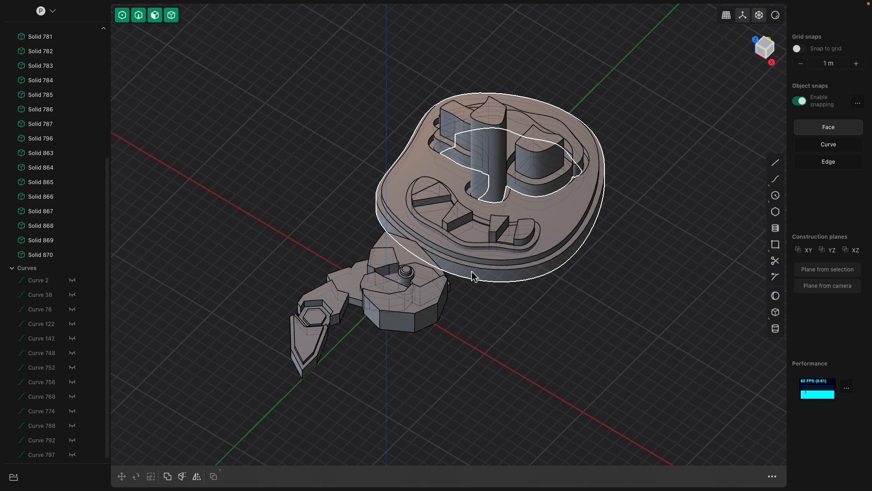
middle_click_drag(471, 302, 530, 307)
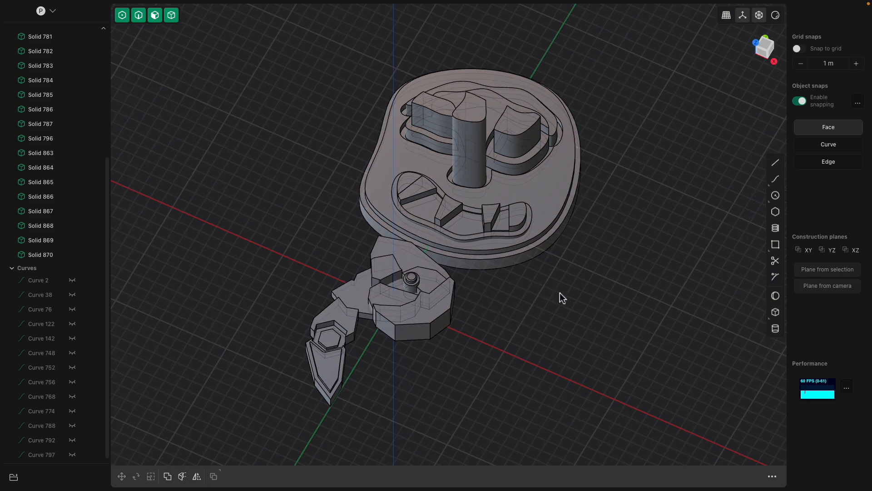
mouse_move(560, 294)
middle_mouse_down()
mouse_move(613, 297)
mouse_move(574, 296)
middle_mouse_up()
middle_click_drag(498, 209, 359, 162)
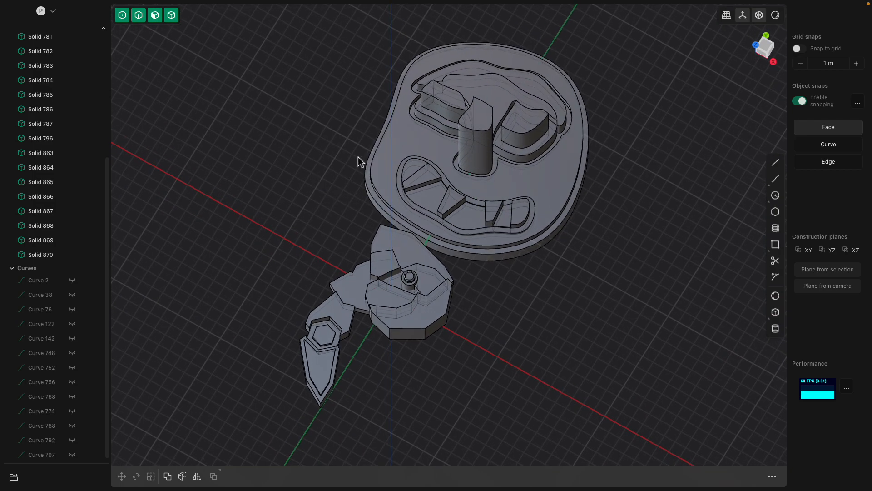
left_click(53, 249)
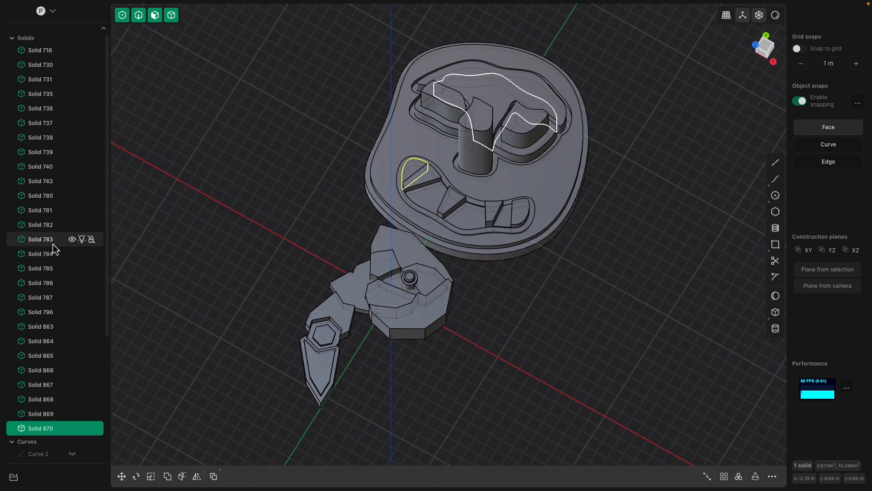
left_click(45, 50, "shift")
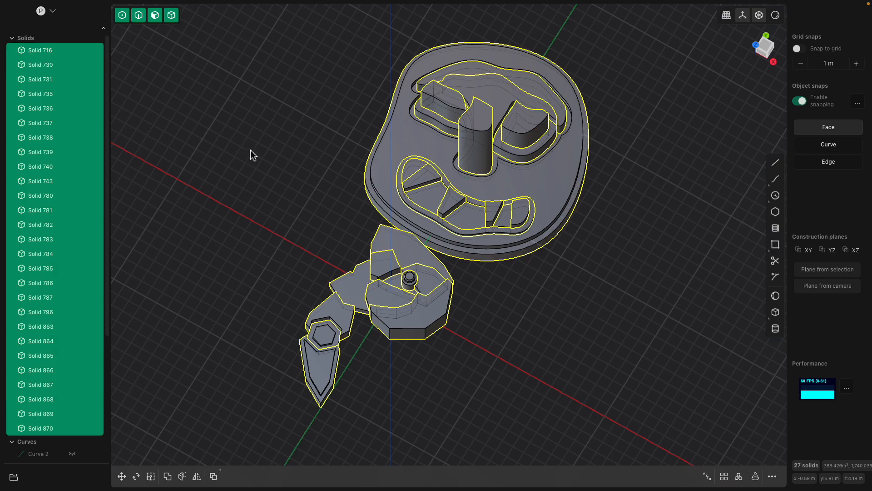
key("h")
Select the range Curve 2 to Curve 797 and make Curve 2 and Curve 38 visible
scroll(59, 387, "down", 3)
left_click(54, 278)
left_click(42, 455, "shift")
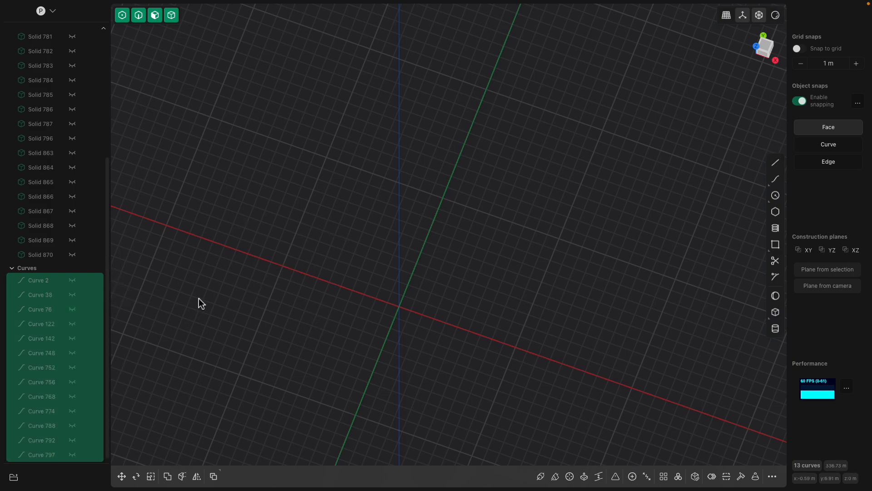
mouse_move(68, 283)
left_mouse_down()
mouse_move(85, 333)
mouse_move(72, 298)
mouse_move(79, 282)
left_mouse_up()
left_click(78, 282)
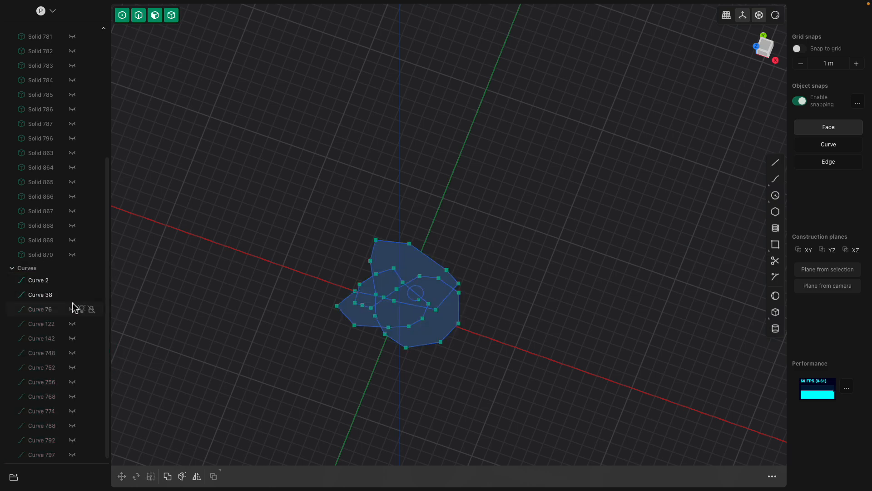
left_click(72, 280)
left_click(73, 281)
left_click(73, 295)
left_click(52, 309)
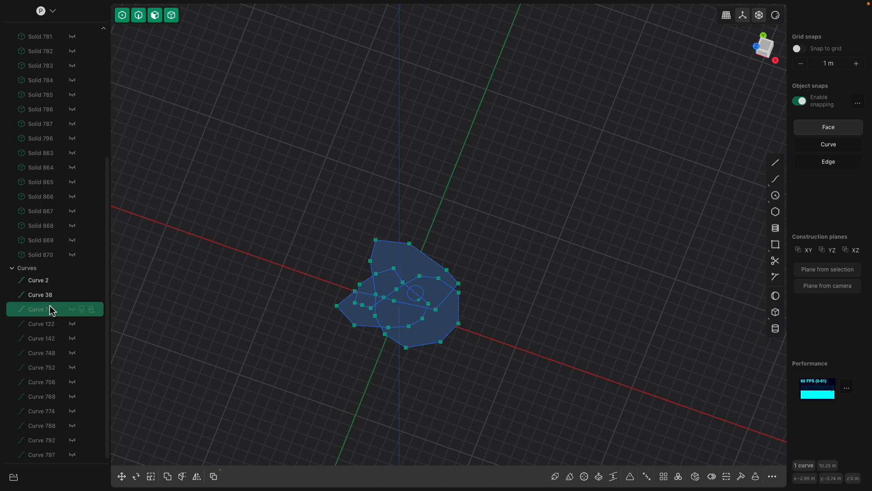
Unhide all objects, and hide every solid from Solid 716 to Solid 870 so only the curves are shown
key("alt+h")
left_click(225, 311)
middle_click_drag(225, 312, 236, 315)
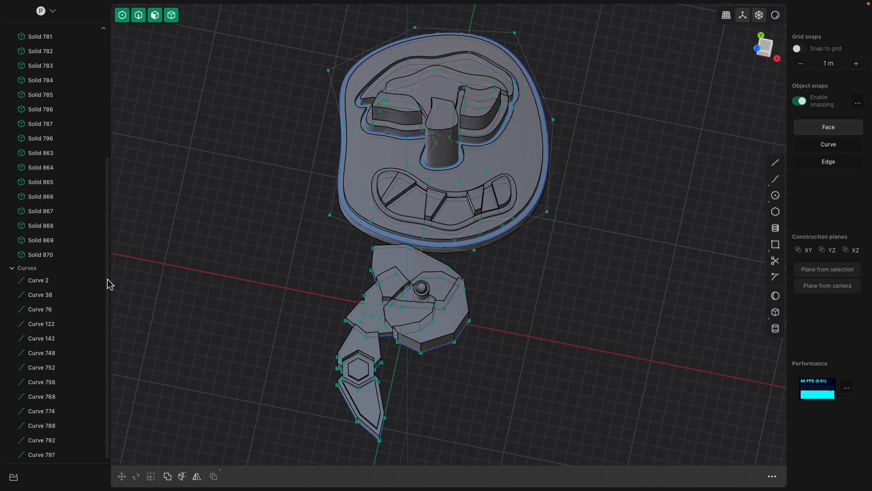
left_click(50, 258)
scroll(47, 191, "up", 4)
left_click(45, 51, "shift")
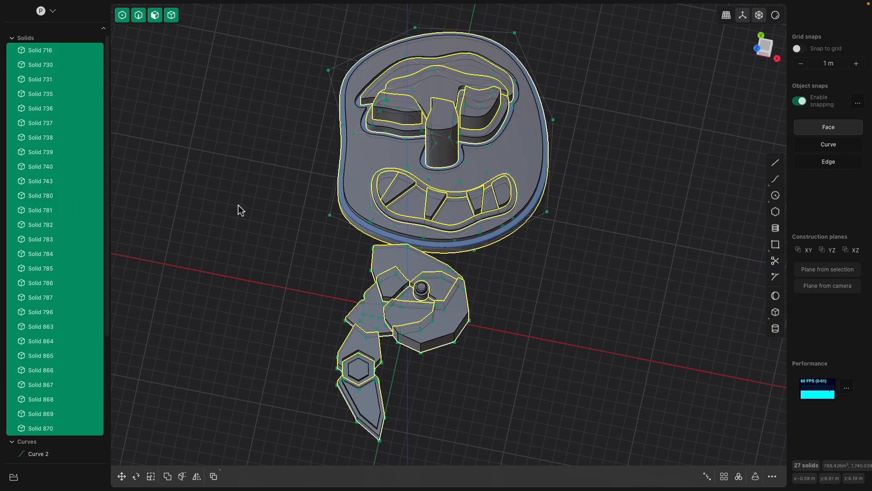
key("h")
Draw a narrow closed four-sided outline with the Line tool, bridging the body's upper edge and the face's chin
mouse_move(285, 247)
middle_mouse_down()
mouse_move(307, 268)
mouse_move(351, 255)
middle_mouse_up()
middle_click_drag(350, 199, 375, 250)
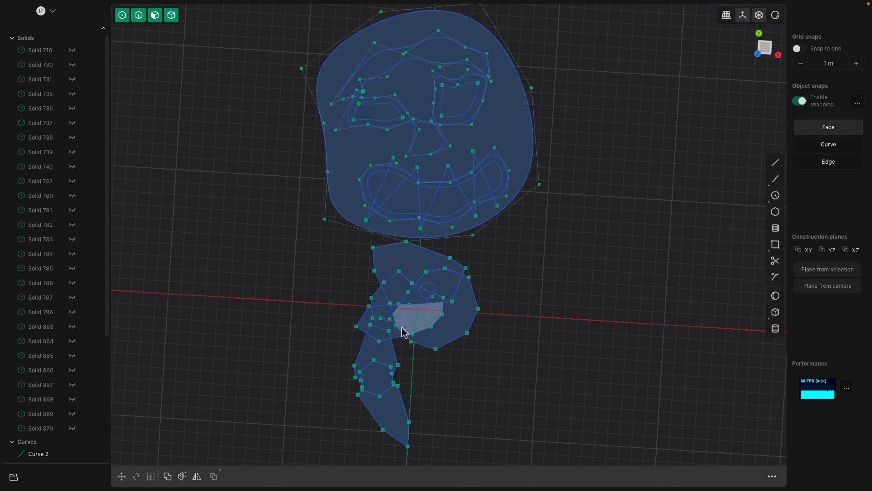
scroll(723, 194, "up", 2)
left_click(775, 163)
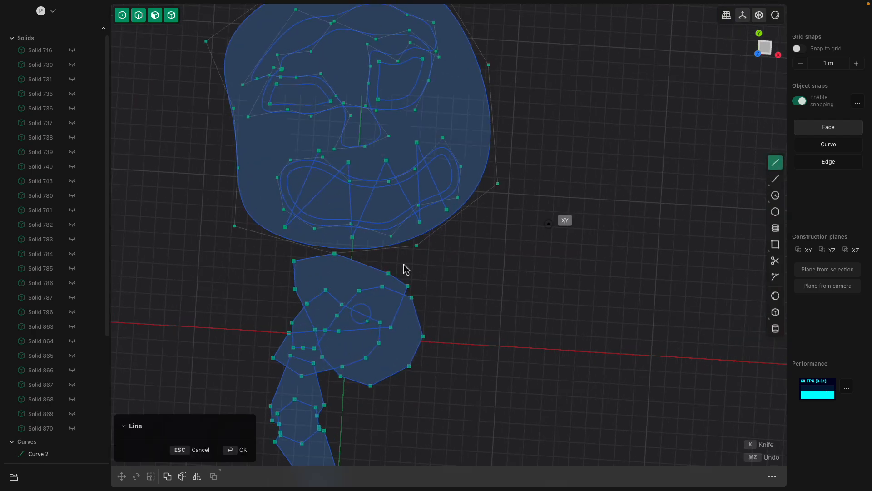
left_click(375, 277)
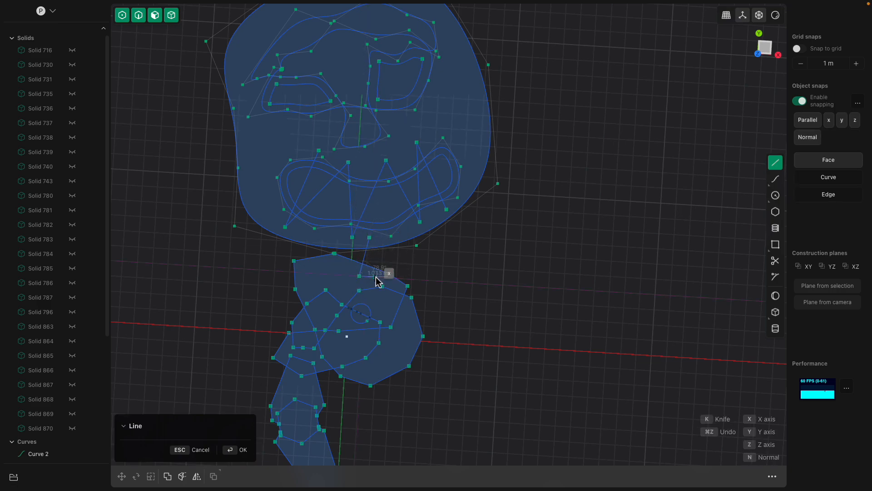
left_click(373, 239)
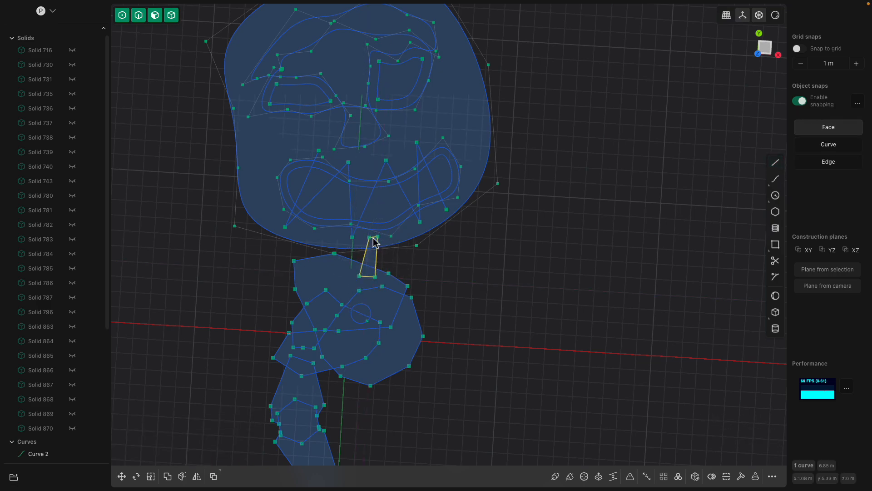
scroll(421, 277, "up", 2)
left_click(360, 253)
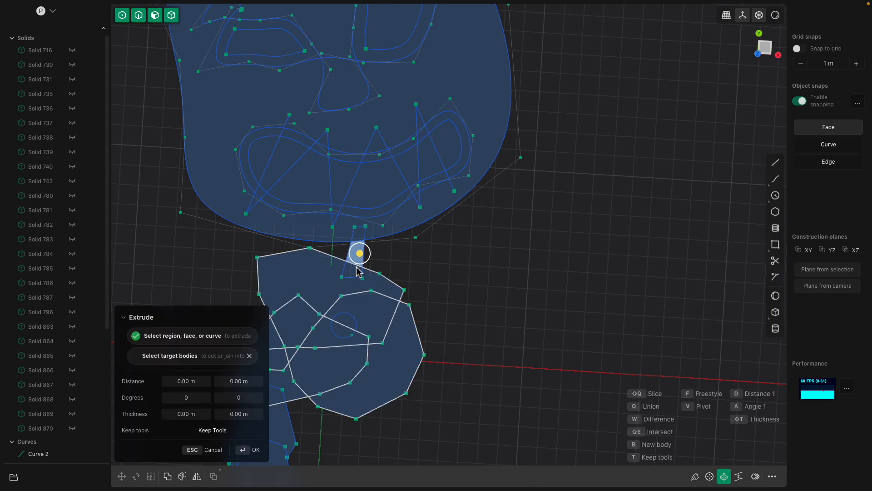
left_click(357, 266)
scroll(284, 260, "down", 2)
scroll(351, 274, "down", 2)
left_click(378, 272)
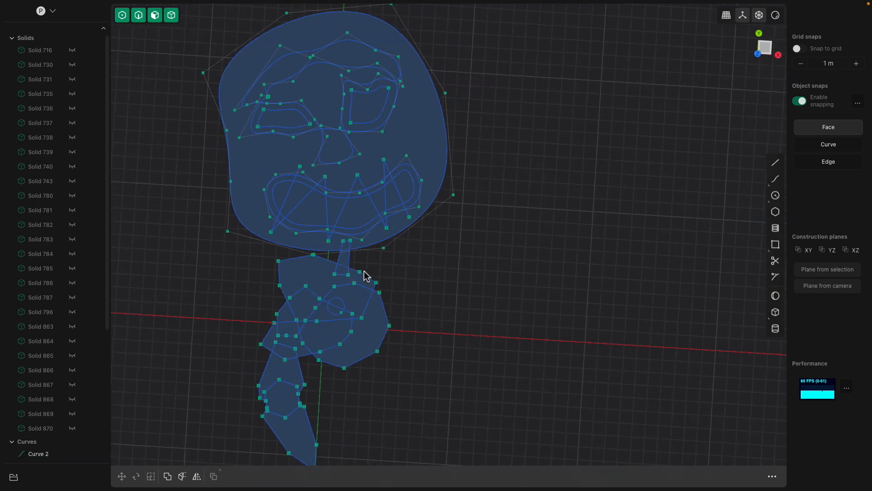
Extrude the large face region around the eye, nose and mouth openings into a new solid
middle_click_drag(318, 273, 321, 203)
left_click(306, 202)
left_click_drag(300, 251, 306, 283)
middle_click_drag(417, 260, 408, 268)
key("Return")
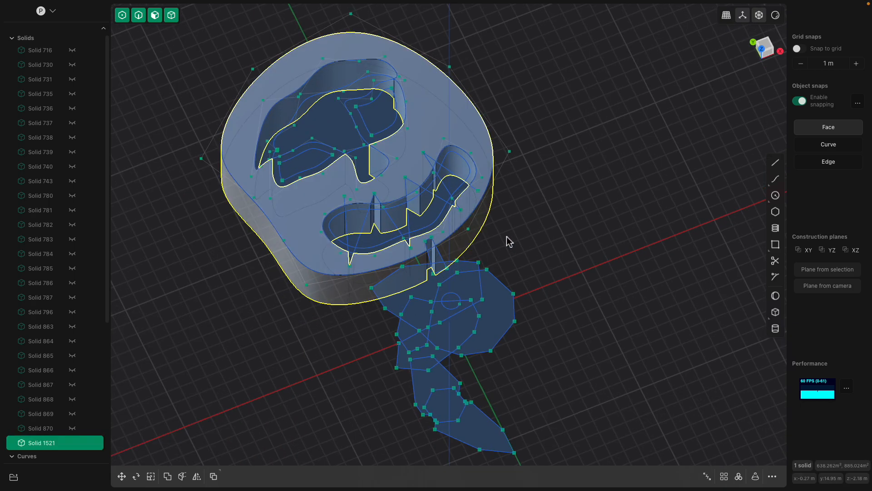
Extrude the first two tooth regions at the left end of the mouth into separate solids
scroll(506, 243, "up", 3)
middle_click_drag(390, 236, 377, 238)
left_click(297, 213)
key("e")
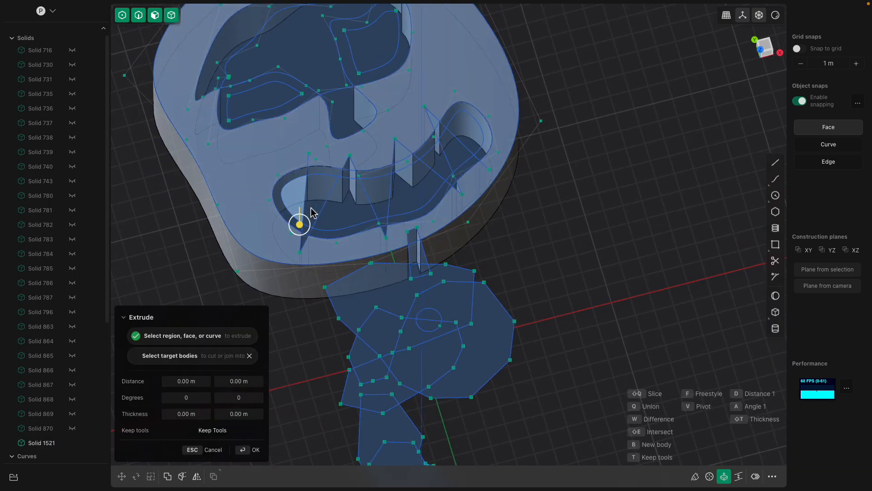
left_click(311, 214)
left_click(331, 215)
left_click(293, 195)
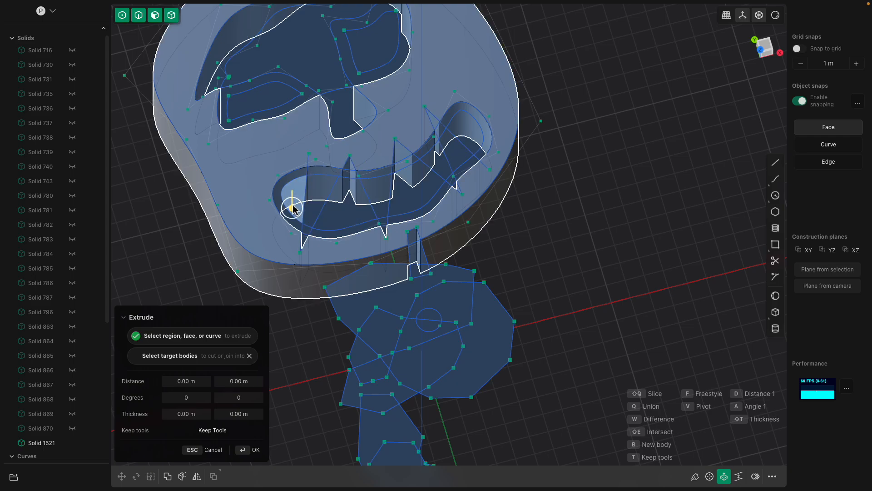
left_click_drag(292, 206, 294, 194)
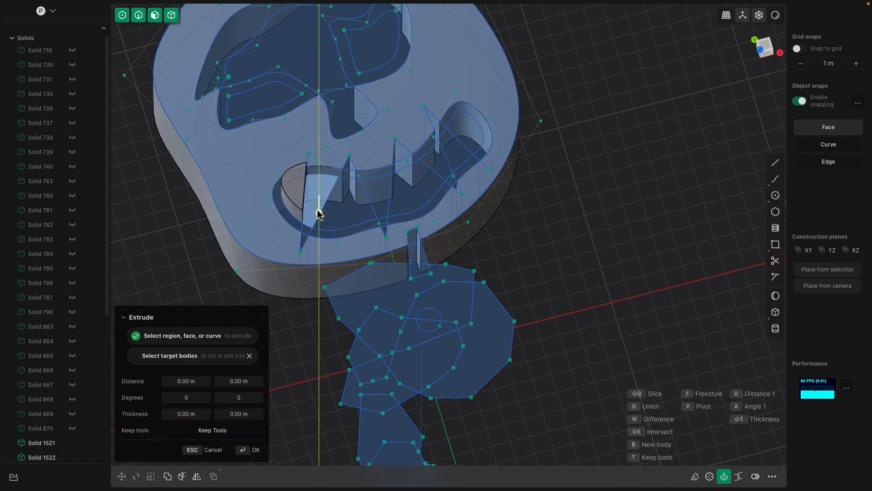
key("Return")
Extrude the third tooth region of the mouth and the narrow region beside it, the narrow one by about 3.35 m
left_click(343, 213)
key("e")
left_click_drag(342, 224, 386, 170)
key("Return")
left_click(387, 186)
key("e")
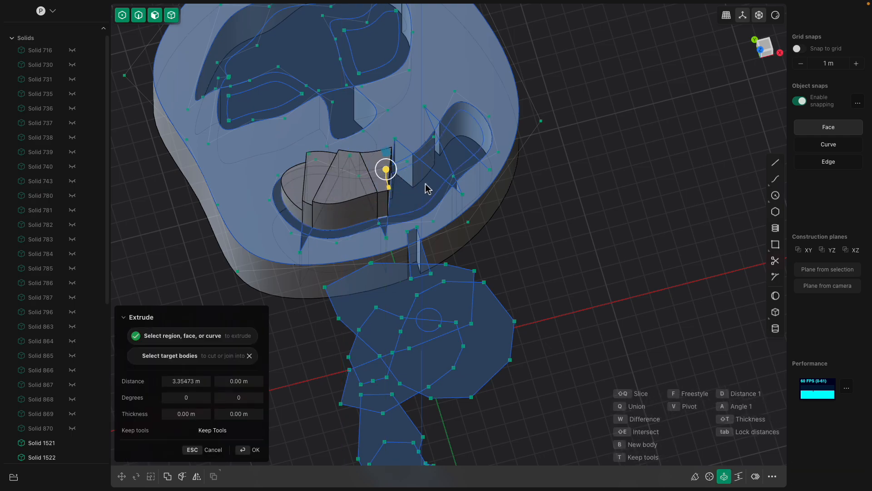
key("Return")
Extrude the wide tooth region right of the mouth's centre and the one beyond it, the latter by about 3.42 m
left_click(416, 195)
key("e")
left_click_drag(416, 204, 454, 142)
key("Return")
left_click(456, 159)
key("e")
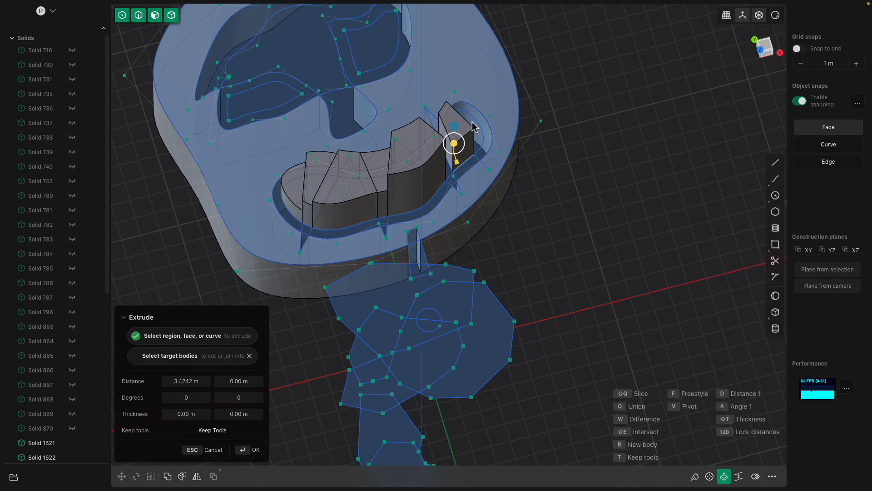
key("Return")
left_click(474, 129)
key("b")
key("Escape")
left_click(474, 131)
key("b")
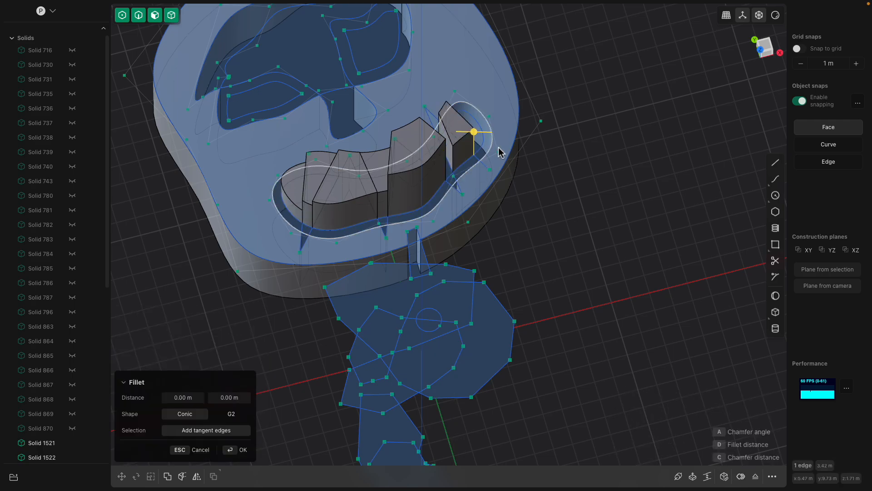
Extrude the rounded tooth region at the right end of the mouth into a solid
middle_click_drag(499, 148, 481, 150)
left_click(502, 143)
key("e")
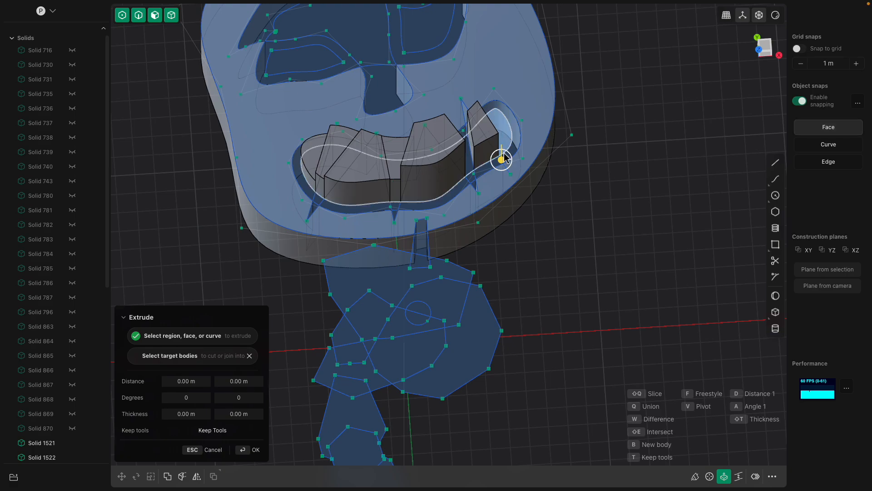
left_click_drag(503, 157, 503, 144)
key("Return")
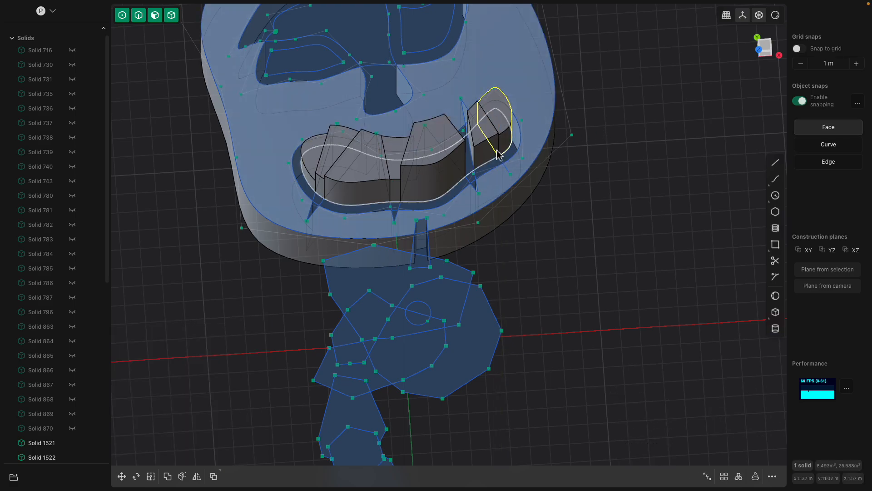
Extrude the narrow gap region between the right-hand teeth by about 3.8 m, and the remaining region at the mouth's right end
left_click(470, 161)
key("e")
left_click_drag(469, 171, 469, 147)
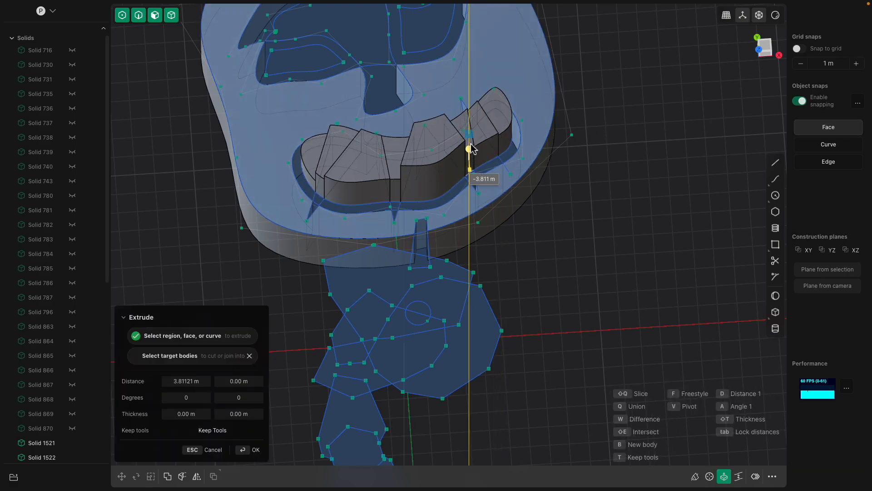
scroll(465, 90, "down", 2)
key("Return")
middle_click_drag(467, 86, 508, 103)
left_click(509, 105)
key("e")
left_click_drag(510, 108, 510, 99)
middle_click_drag(443, 85, 400, 171)
key("Return")
Extrude the nose region upward into a tall solid
left_click(407, 177)
key("e")
left_click_drag(407, 178, 407, 130)
middle_click_drag(407, 131, 355, 199)
key("Return")
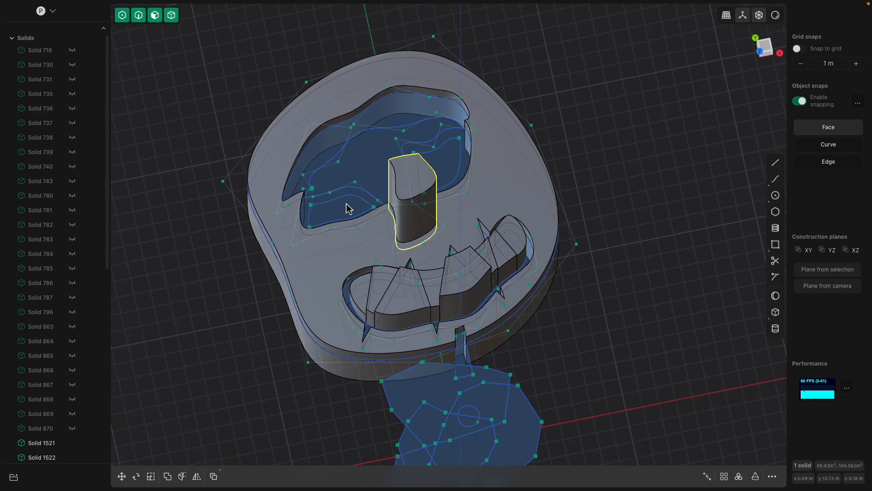
Extrude the left and right eye regions of the face, the right one by about 3.94 m
left_click(347, 209)
key("e")
mouse_move(439, 175)
left_mouse_down()
mouse_move(445, 156)
mouse_move(446, 164)
left_mouse_up()
middle_click_drag(591, 160, 513, 199)
middle_click_drag(512, 163, 484, 175)
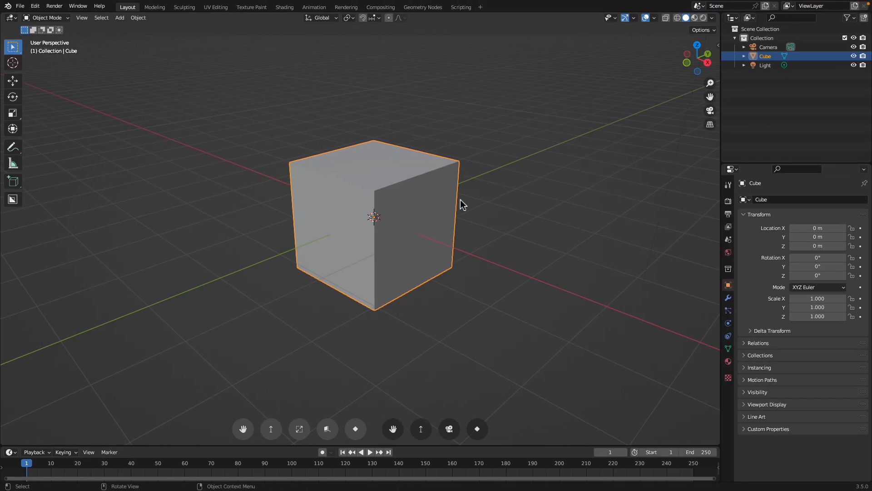
middle_click_drag(460, 203, 336, 207)
scroll(337, 207, "down", 1)
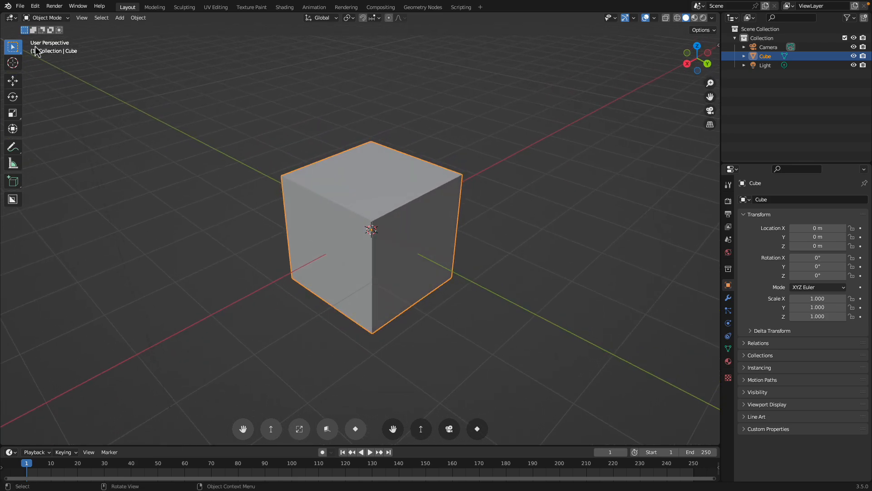
Switch to Blender, search the add-on preferences for "grid", view the Grid Modeler details and close the preferences
left_click(37, 6)
left_click(64, 144)
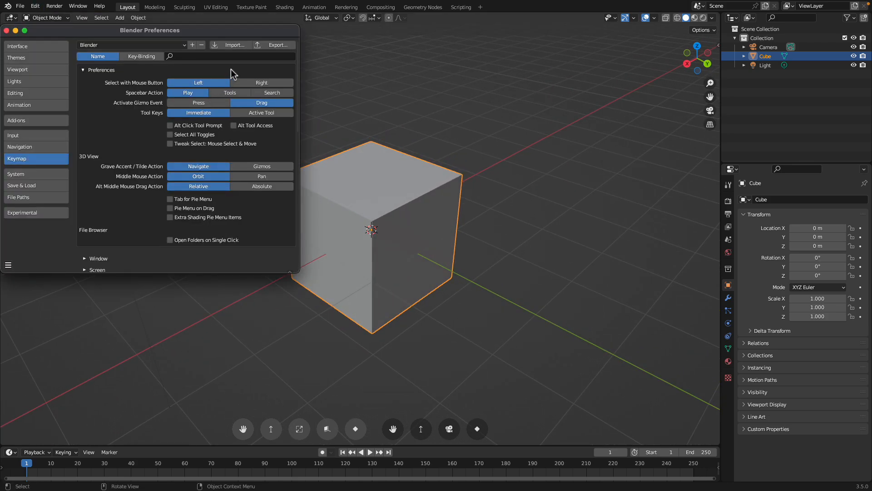
left_click(28, 123)
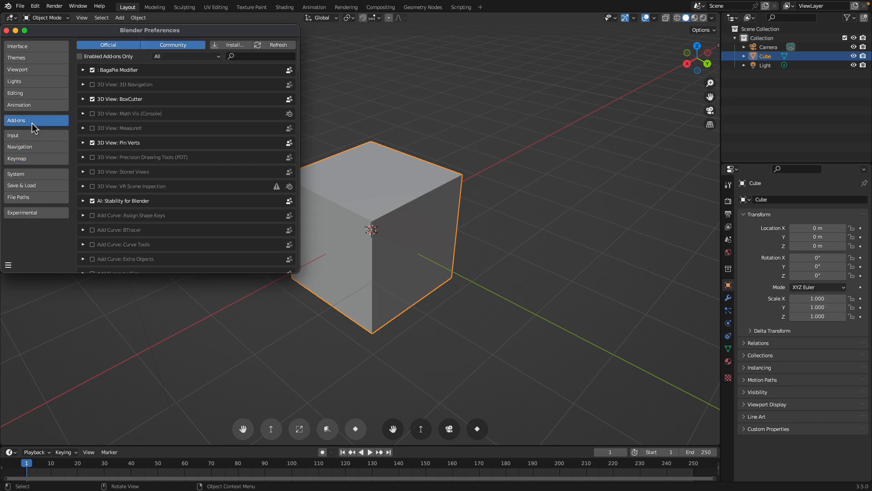
type("grid")
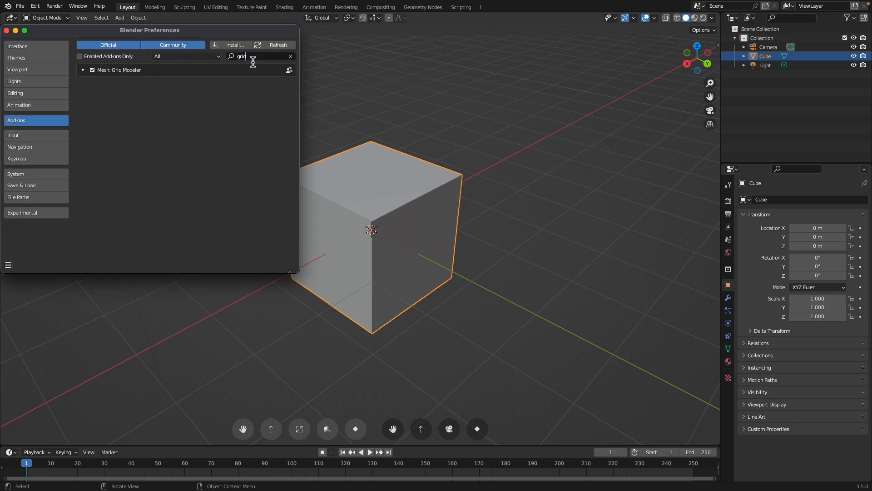
left_click(83, 71)
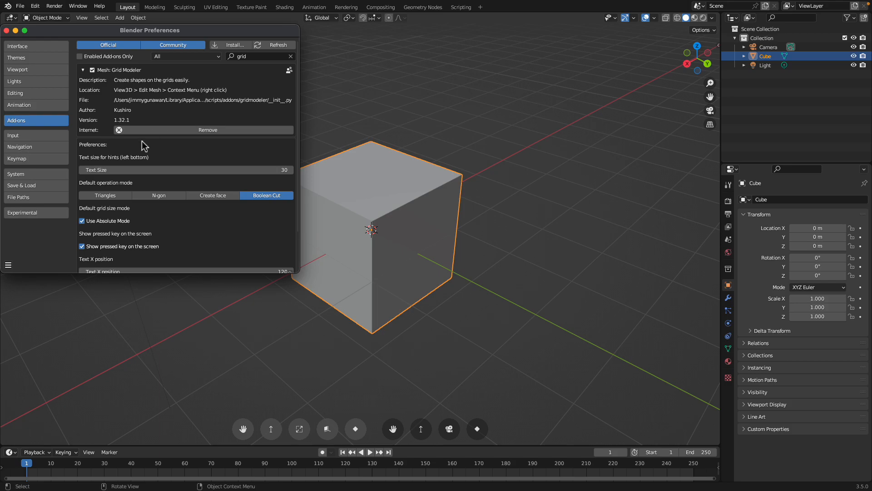
left_click(7, 30)
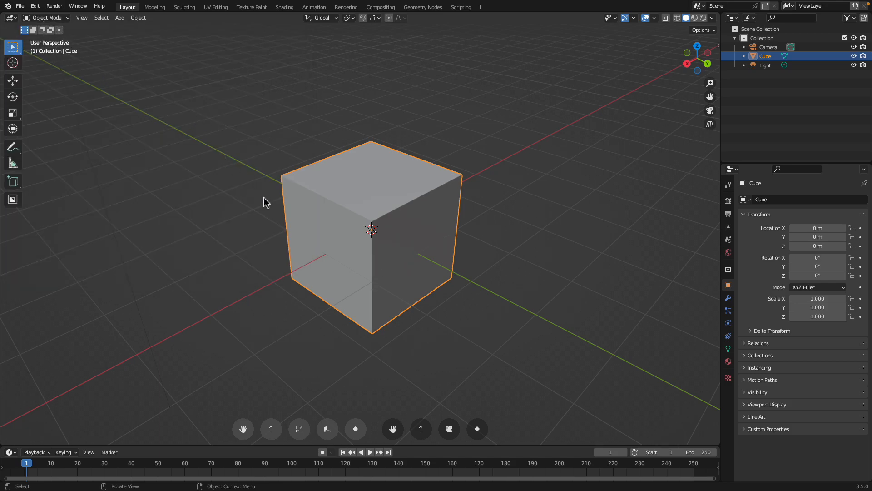
scroll(262, 197, "up", 2)
scroll(329, 185, "down", 2)
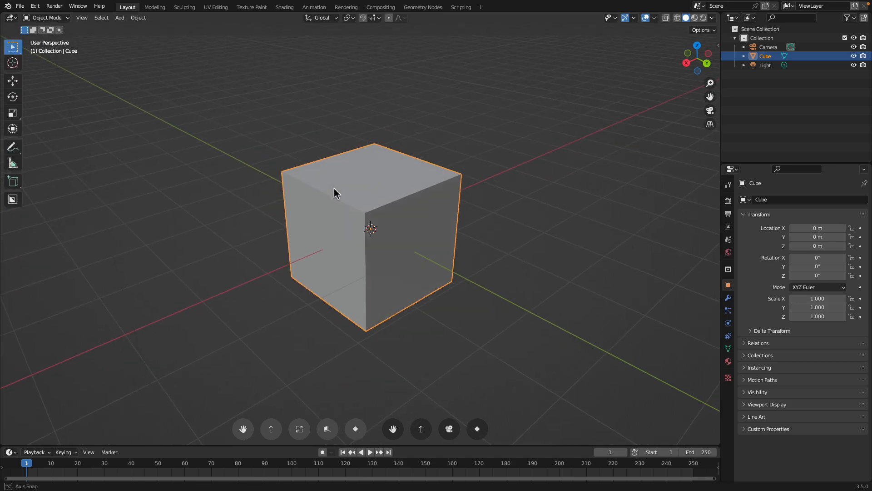
Bevel one upper edge of the default cube by about 0.76 m with a single segment to form a slanted face
key("Tab")
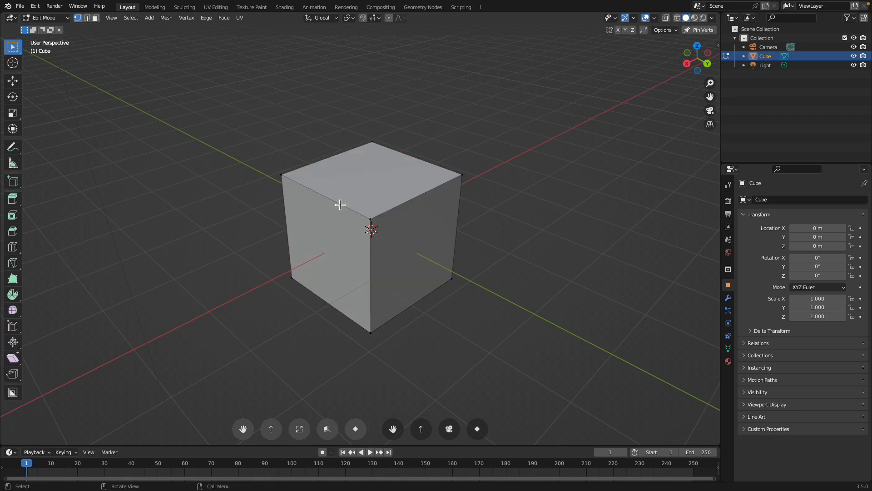
left_click(326, 197)
scroll(327, 198, "up", 1)
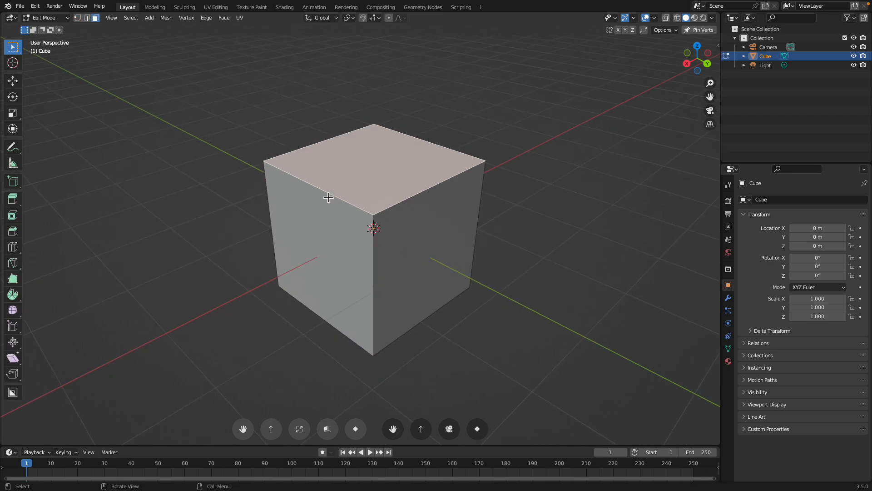
key("2")
left_click(341, 206)
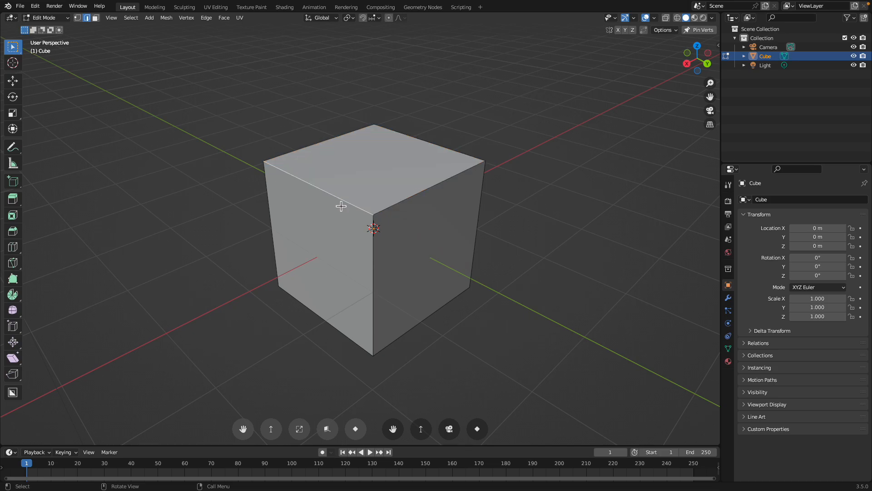
key("ctrl+b")
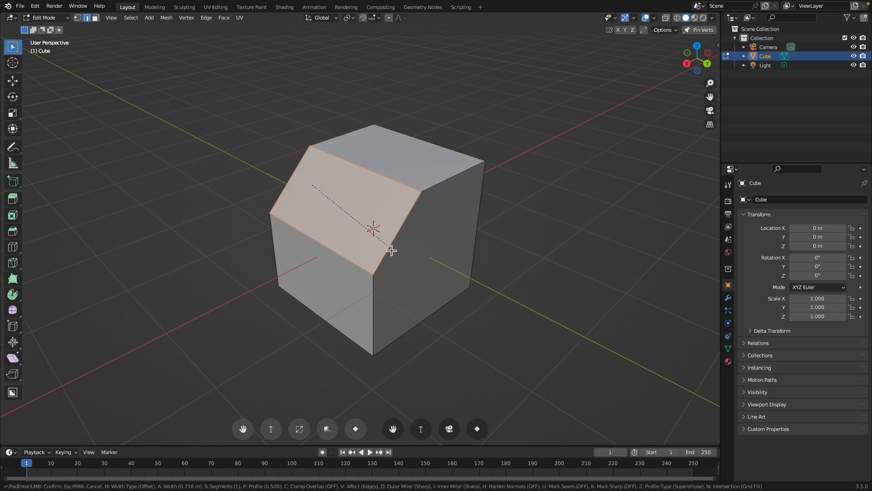
left_click(394, 255)
key("Tab")
middle_click_drag(337, 227, 411, 231)
scroll(363, 231, "up", 2)
mouse_move(353, 190)
middle_mouse_down()
mouse_move(367, 152)
mouse_move(389, 151)
mouse_move(399, 161)
mouse_move(352, 181)
middle_mouse_up()
scroll(350, 173, "down", 2)
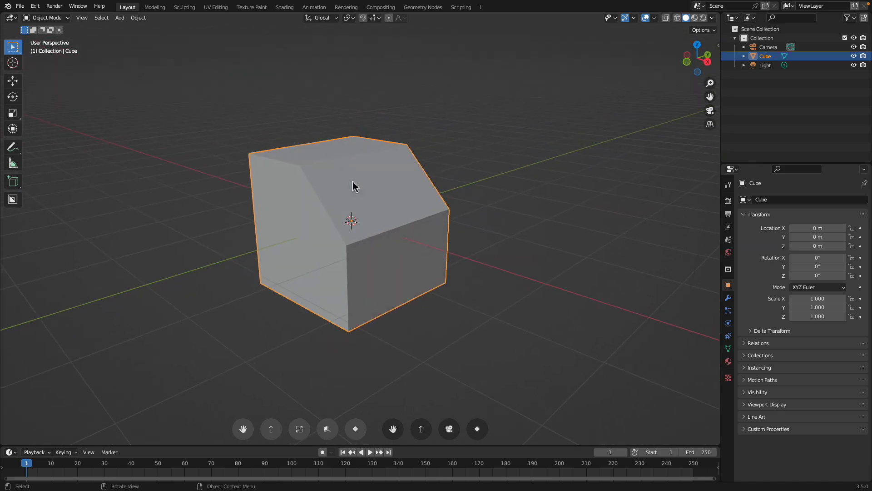
key("Tab")
scroll(352, 181, "up", 2)
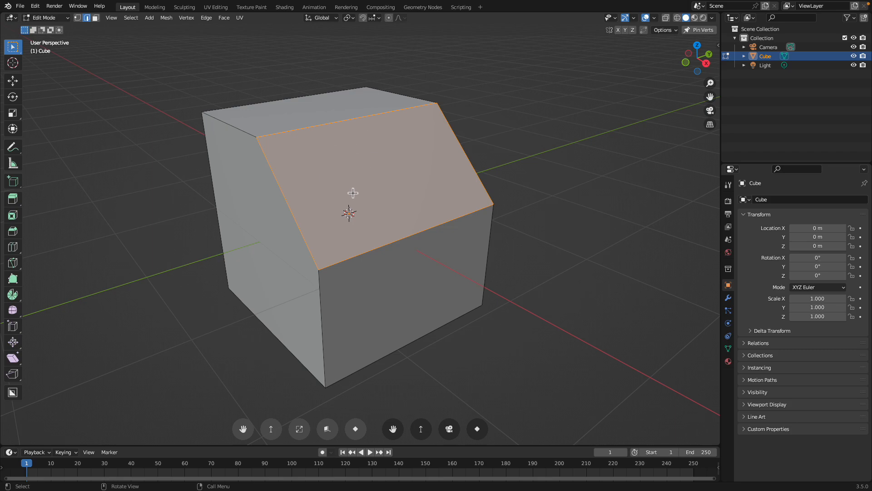
mouse_move(343, 162)
middle_mouse_down()
mouse_move(302, 155)
mouse_move(337, 165)
middle_mouse_up()
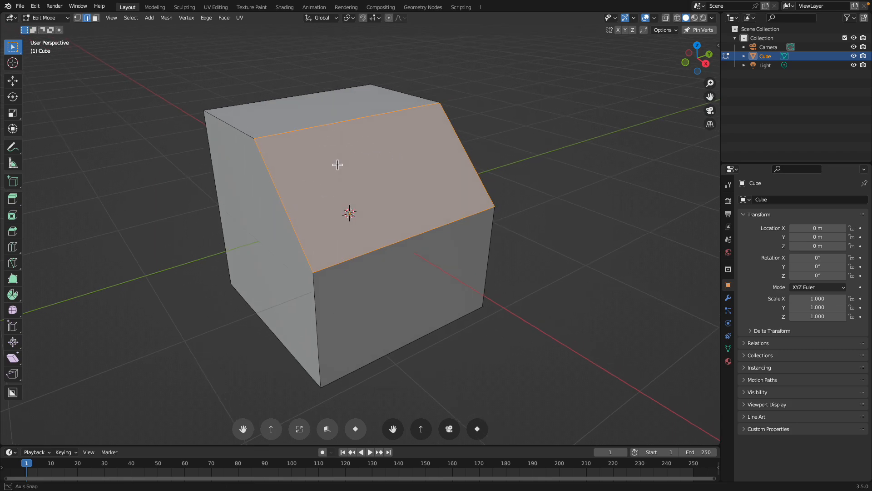
right_click(337, 227)
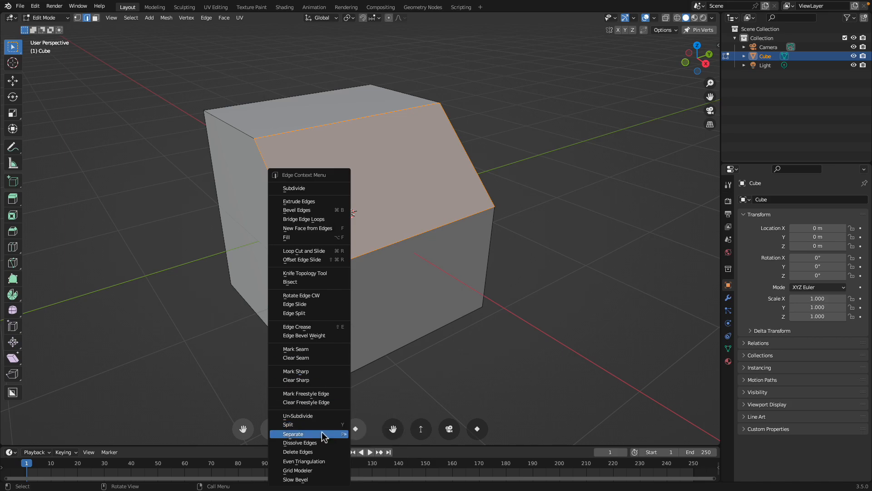
left_click(322, 470)
scroll(368, 229, "down", 1)
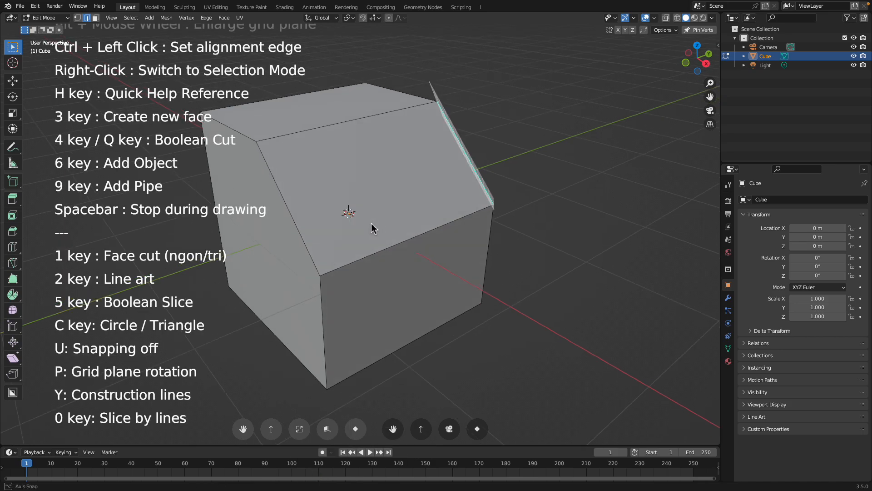
middle_click_drag(366, 227, 402, 215)
middle_click_drag(402, 214, 438, 204)
left_click(400, 201)
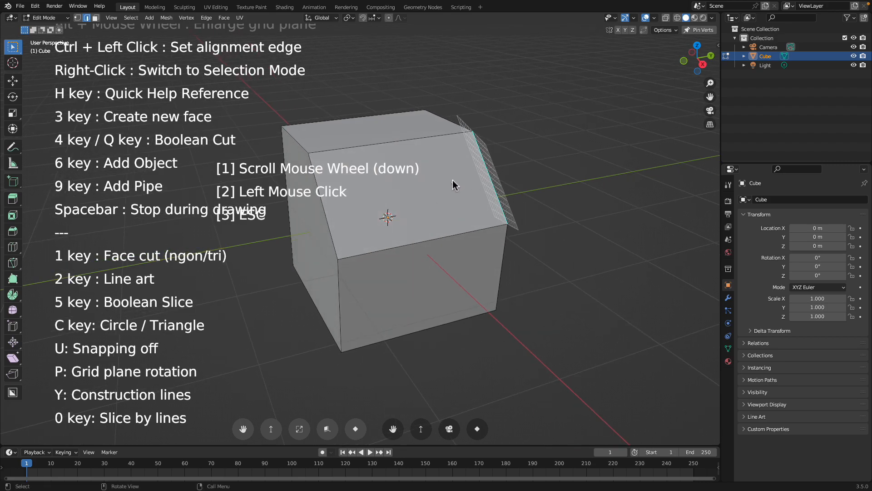
Start Grid Modeler on the cube's slanted face, adjust the grid density and enlarge the grid plane past the face's borders
left_click(405, 184)
middle_click_drag(405, 183, 423, 189)
key("q")
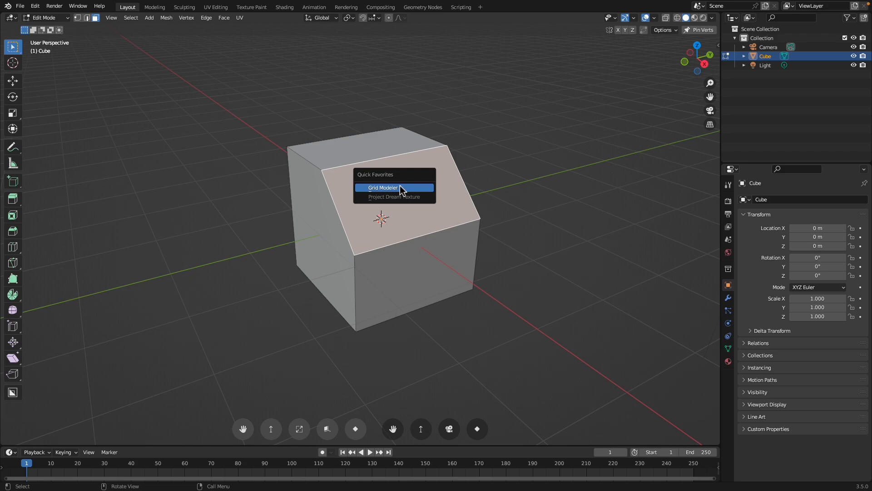
left_click(400, 188)
scroll(396, 188, "up", 3)
scroll(394, 188, "down", 1)
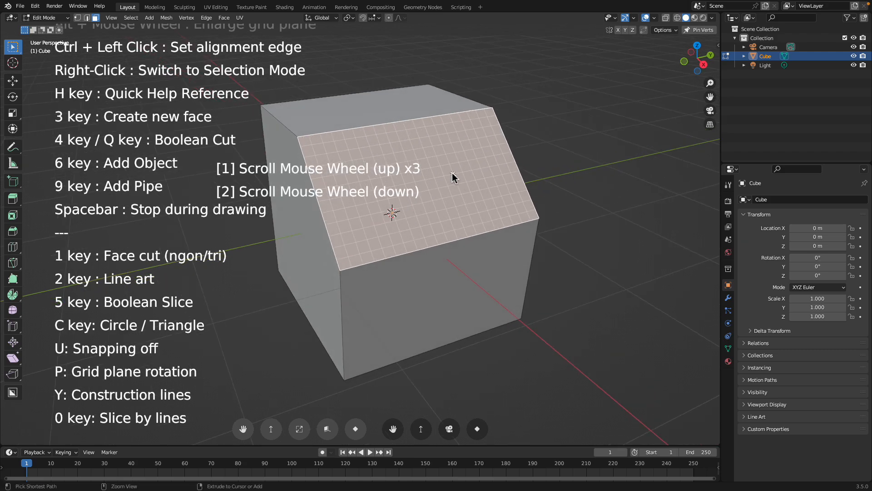
scroll(453, 173, "up", 2, "alt")
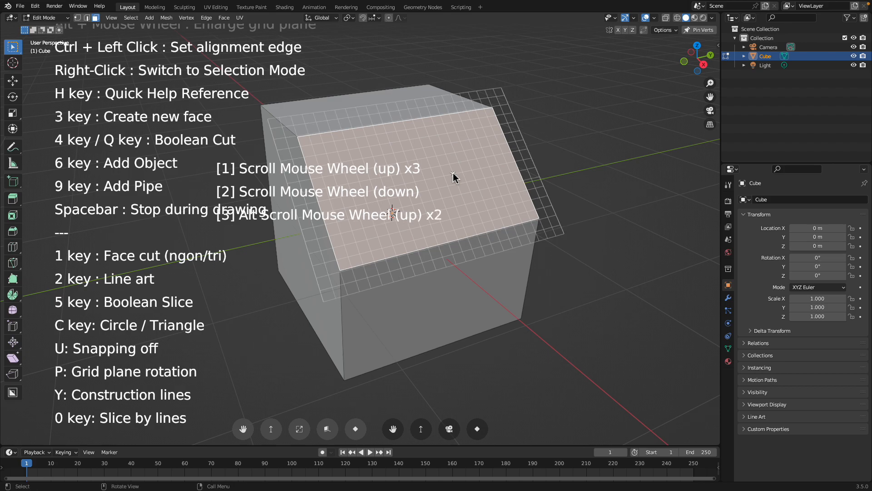
scroll(453, 177, "down", 1, "alt")
scroll(452, 178, "up", 4, "alt")
scroll(452, 179, "down", 3, "alt")
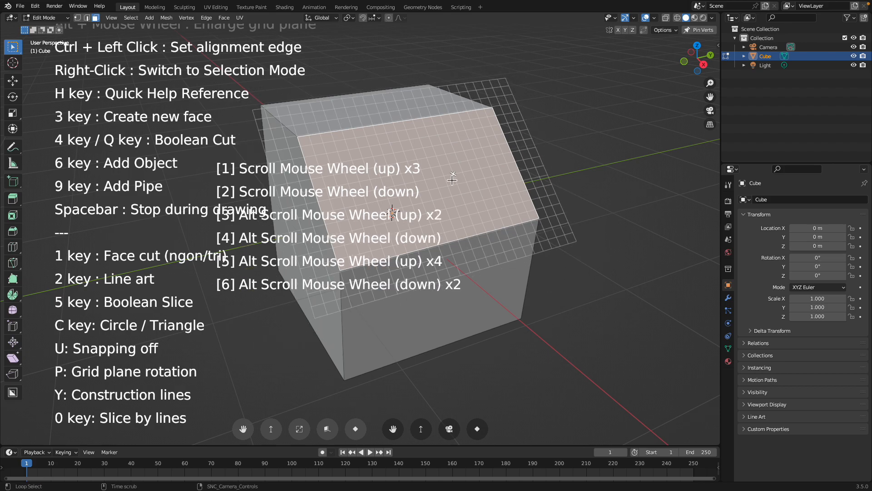
scroll(452, 180, "up", 3, "alt")
scroll(451, 180, "up", 3, "alt")
scroll(452, 181, "down", 3, "alt")
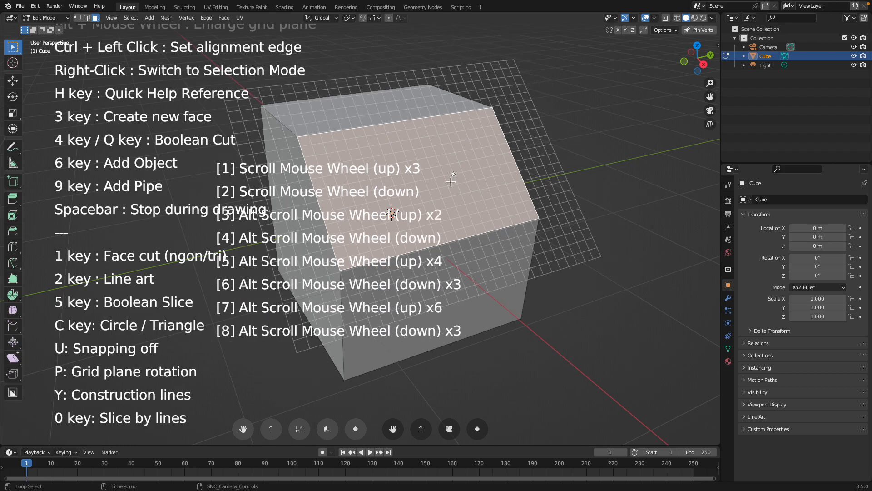
middle_click_drag(455, 227, 464, 217)
scroll(470, 233, "up", 2)
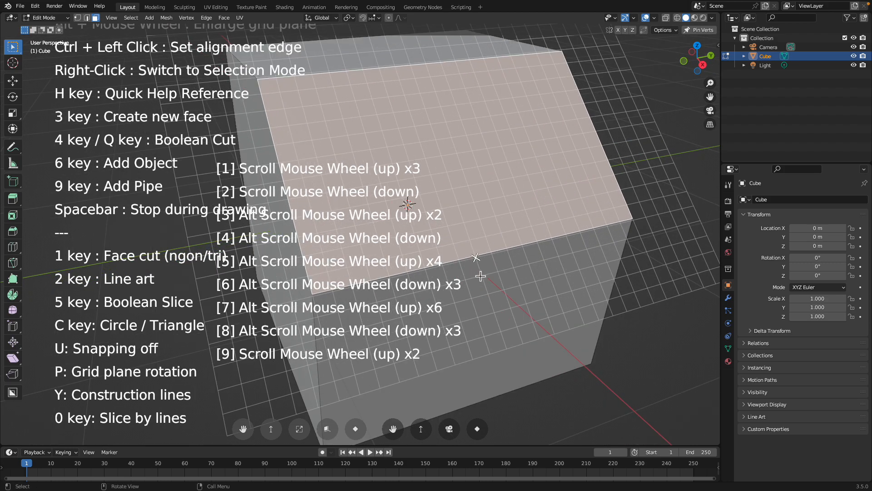
Draw an arched outline across the slanted face's lower edge and array-copy it along that edge into three arches
left_click(466, 279)
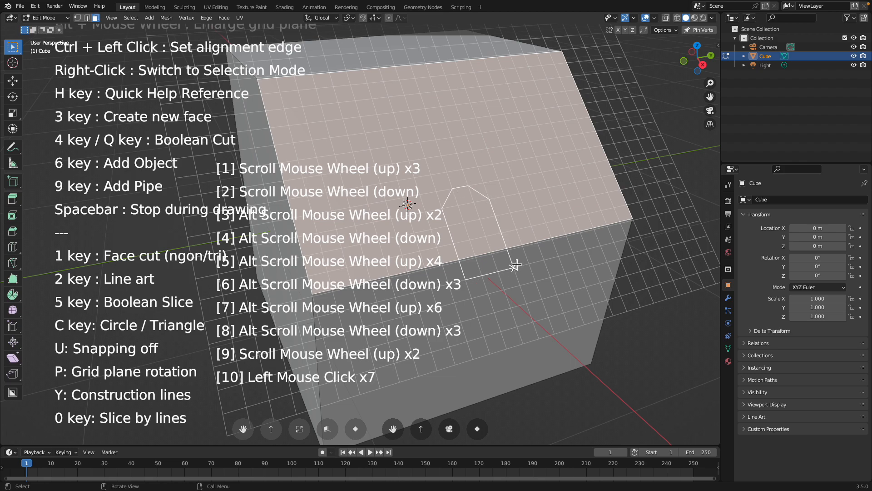
right_click(515, 265)
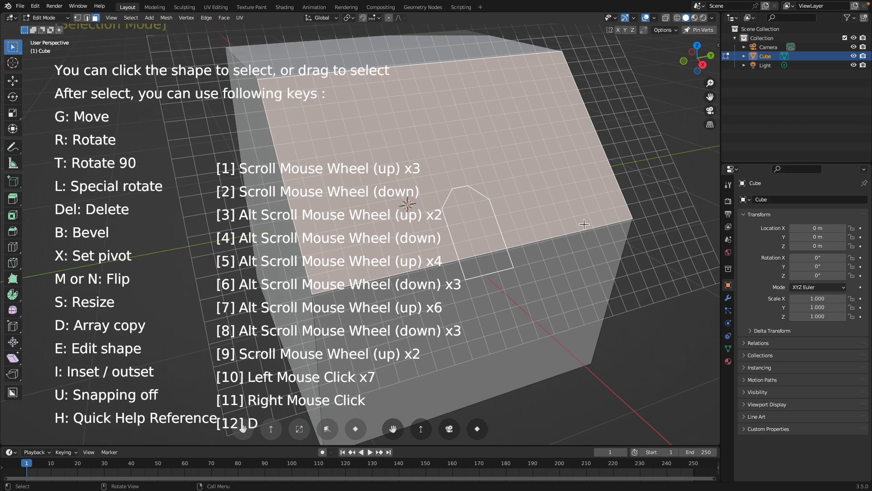
key("d")
scroll(594, 247, "up", 1)
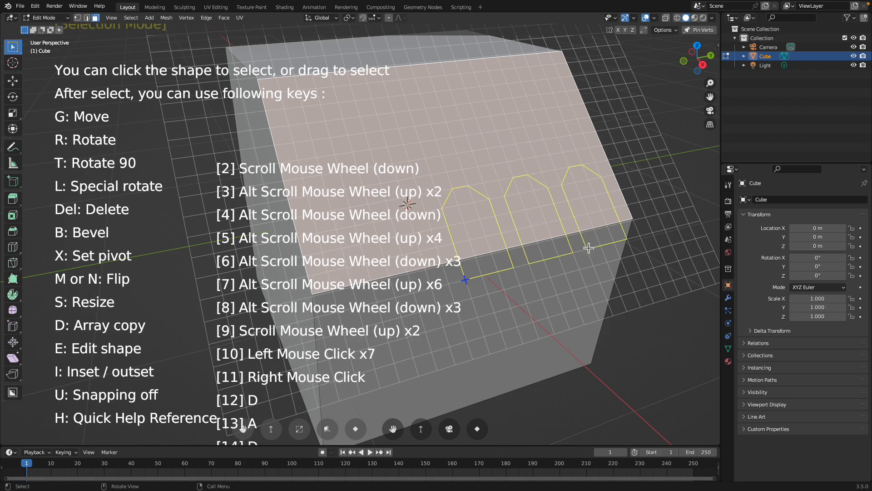
scroll(589, 248, "down", 1)
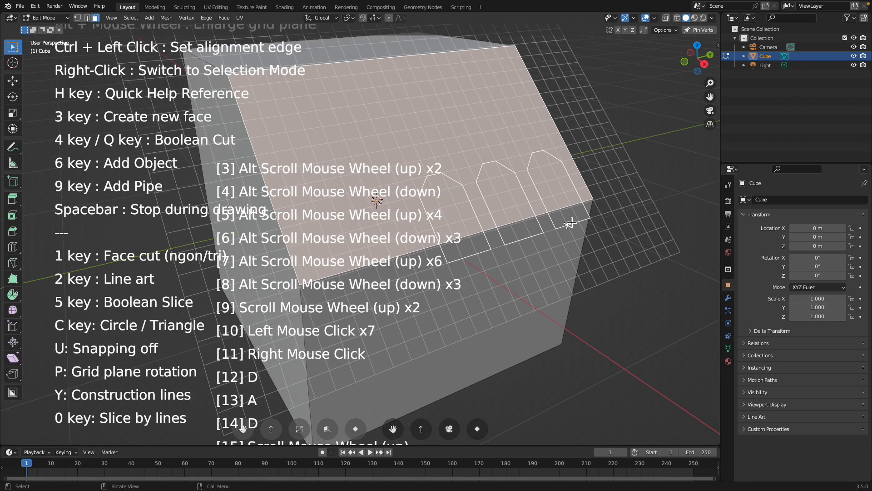
Slice the cube with the three arched outlines using Boolean Slice and adjust the slice depth
middle_click_drag(575, 223, 576, 225)
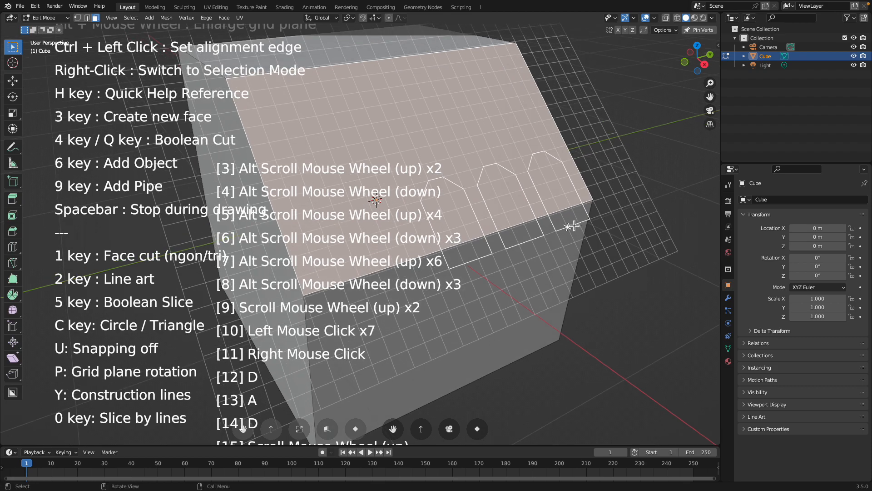
key("5")
mouse_move(574, 225)
middle_mouse_down()
mouse_move(551, 206)
mouse_move(581, 224)
mouse_move(573, 220)
middle_mouse_up()
left_click(50, 438)
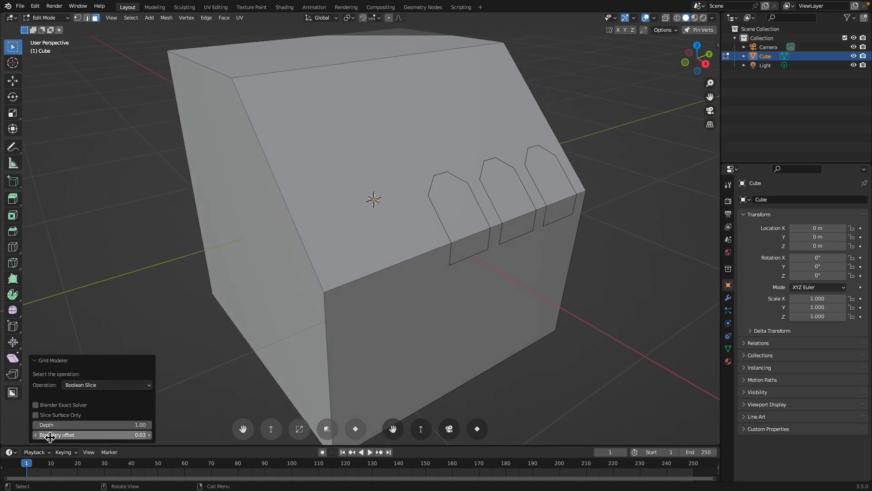
left_click_drag(77, 425, 168, 381)
Inset the faces of all three arches, on both the slanted and the vertical side, by about 0.048 m
left_click(461, 227)
right_click(463, 226)
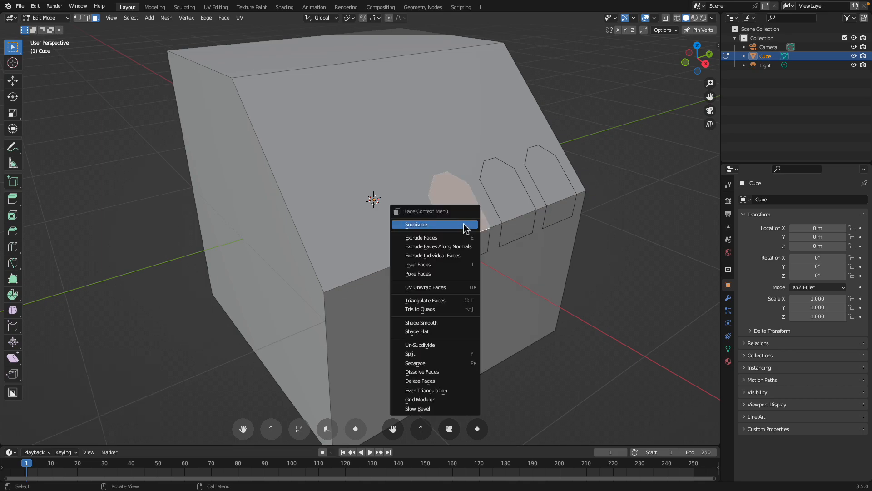
left_click(519, 205)
left_click(480, 246)
left_click(473, 221, "shift")
left_click(514, 208, "shift")
left_click(527, 228, "shift")
left_click(563, 208, "shift")
left_click(558, 189, "shift")
middle_click_drag(559, 190, 554, 196)
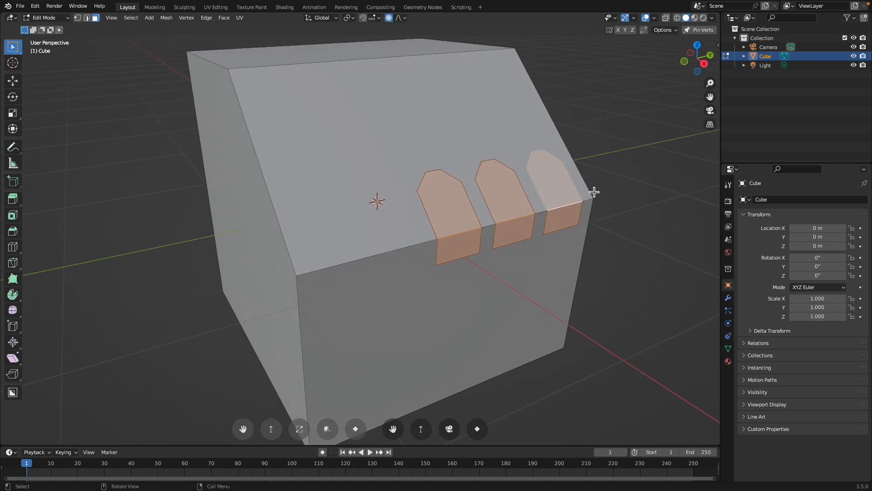
key("i")
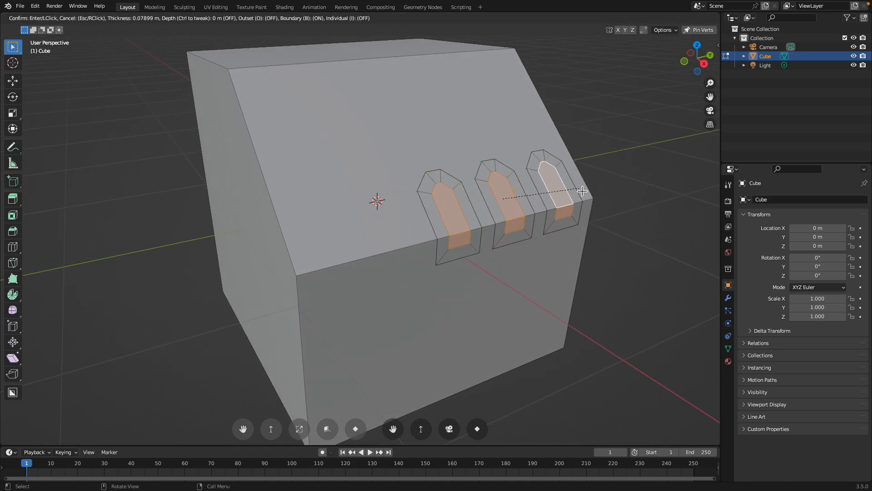
left_click(586, 189)
right_click(448, 216)
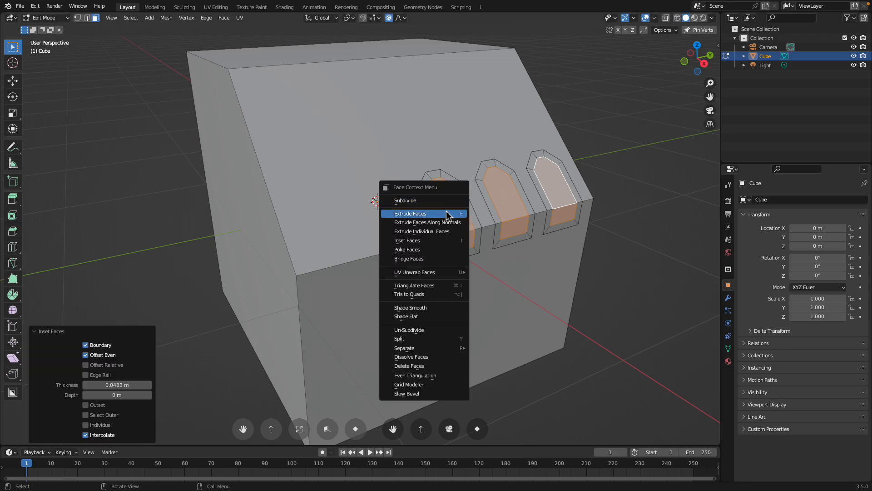
left_click(539, 211)
left_click(439, 217)
middle_click_drag(438, 217, 429, 225)
left_click(298, 185)
middle_click_drag(298, 185, 367, 179)
Start Grid Modeler on the cube's top face and enlarge the grid plane past the face's borders
left_click(337, 137)
scroll(359, 168, "up", 3)
scroll(360, 163, "down", 1)
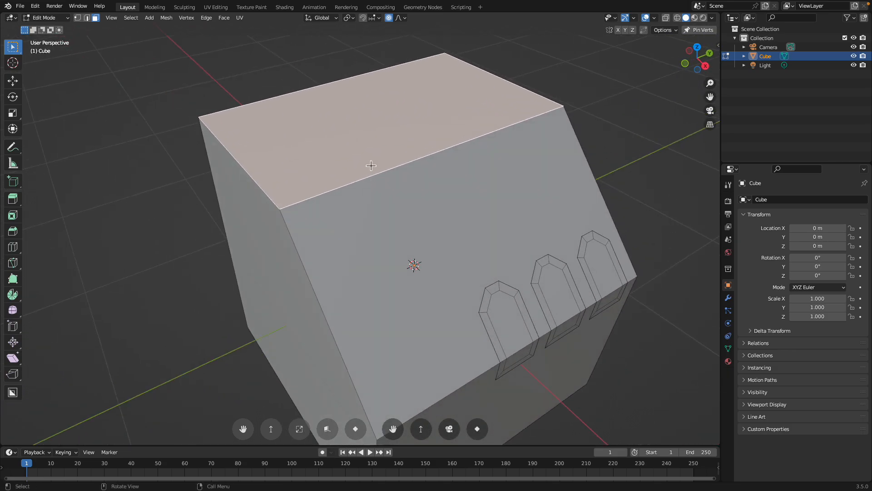
scroll(370, 165, "down", 1)
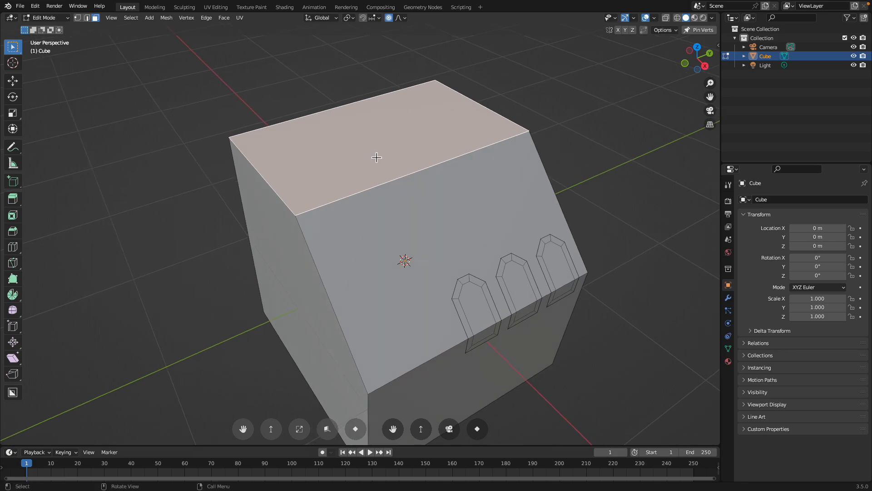
scroll(377, 156, "up", 1)
key("q")
left_click(376, 157)
middle_click_drag(376, 157, 311, 232)
scroll(374, 168, "up", 2, "alt")
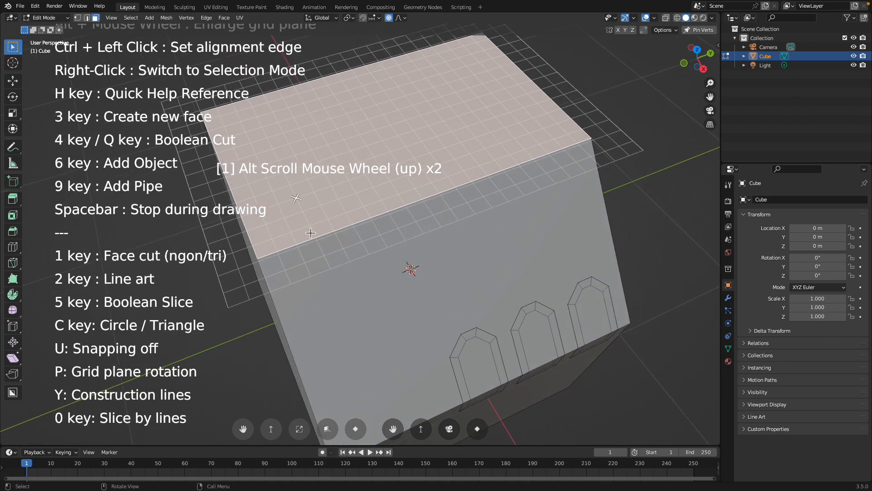
Draw a closed six-sided outline on the top face that overhangs the edge shared with the slanted face
left_click(303, 262)
left_click(278, 204)
left_click(327, 145)
left_click(420, 116)
left_click(490, 132)
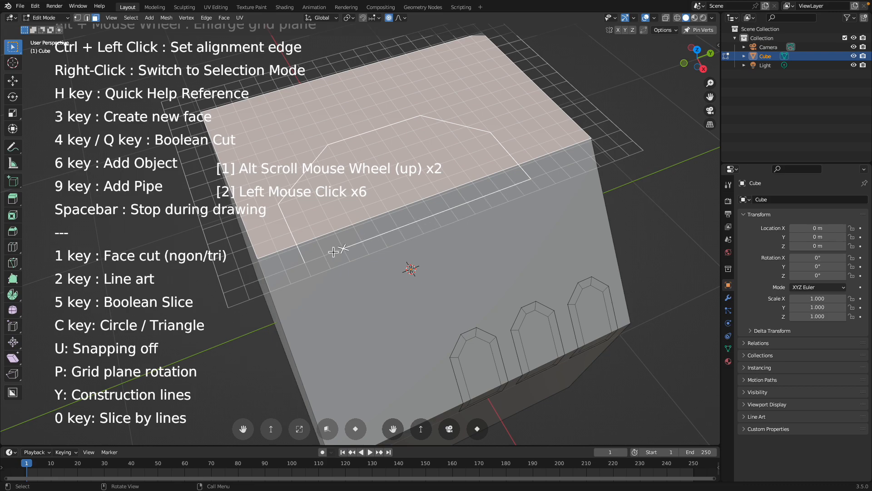
middle_click_drag(307, 264, 368, 238)
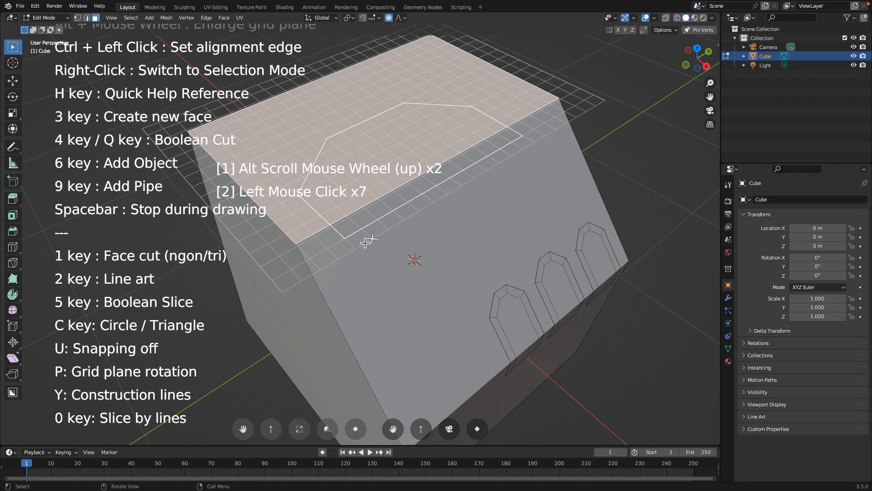
Create a new face from the six-sided outline and extrude it upward by about 0.15 m
key("3")
middle_click_drag(389, 232, 380, 221)
key("e")
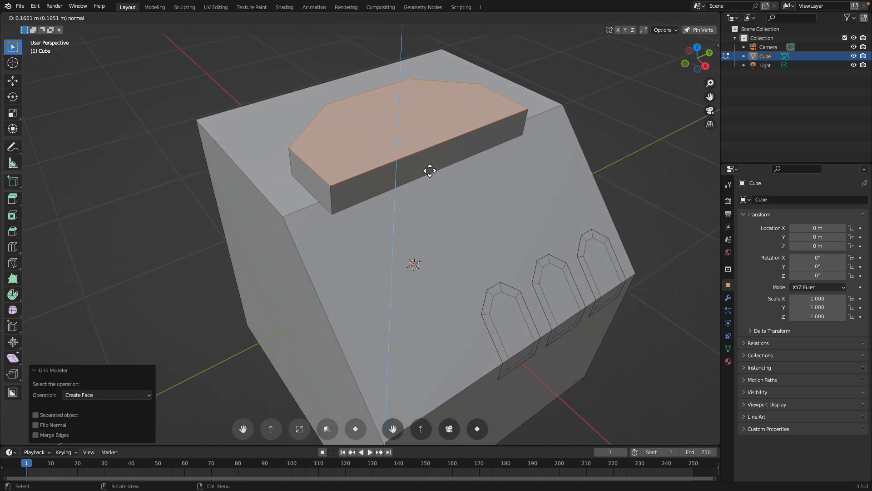
left_click(429, 180)
Start Grid Modeler on the raised block's top face, enlarge the grid plane and draw a closed four-sided outline overhanging the block's front edge
middle_click_drag(423, 175, 383, 125)
key("q")
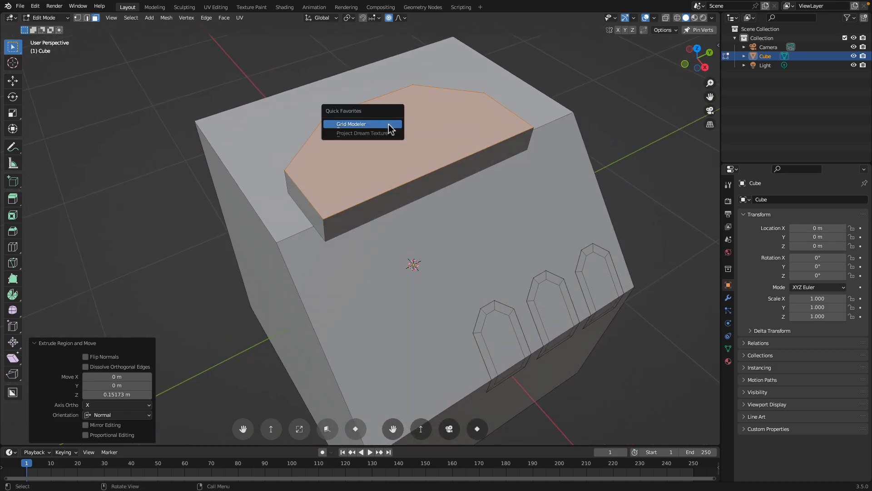
left_click(389, 125)
scroll(390, 154, "up", 3, "alt")
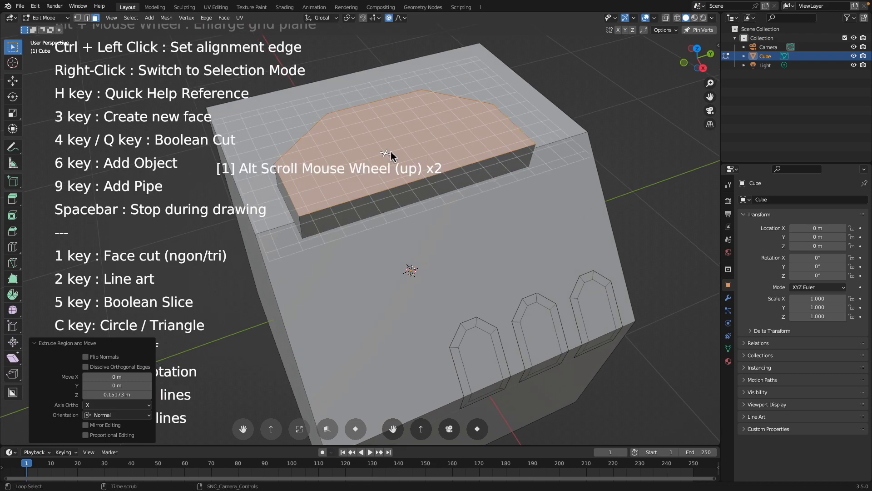
left_click(334, 213)
left_click(323, 157)
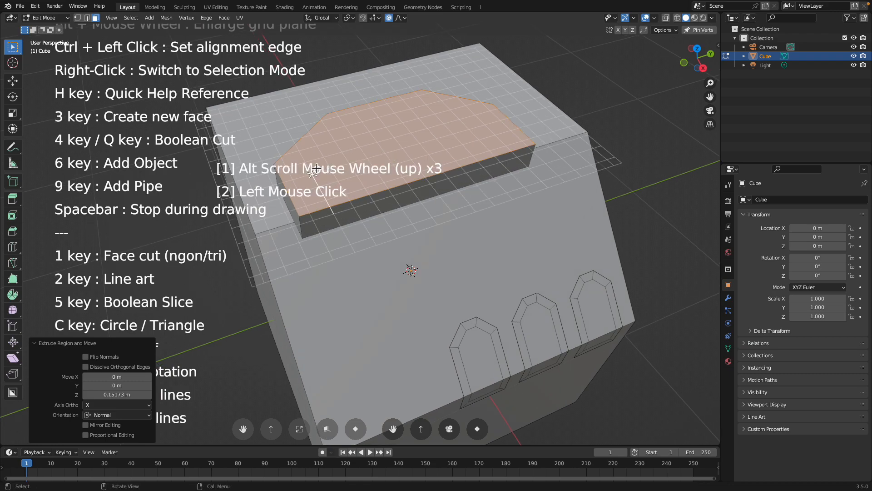
left_click(360, 148)
left_click(393, 196)
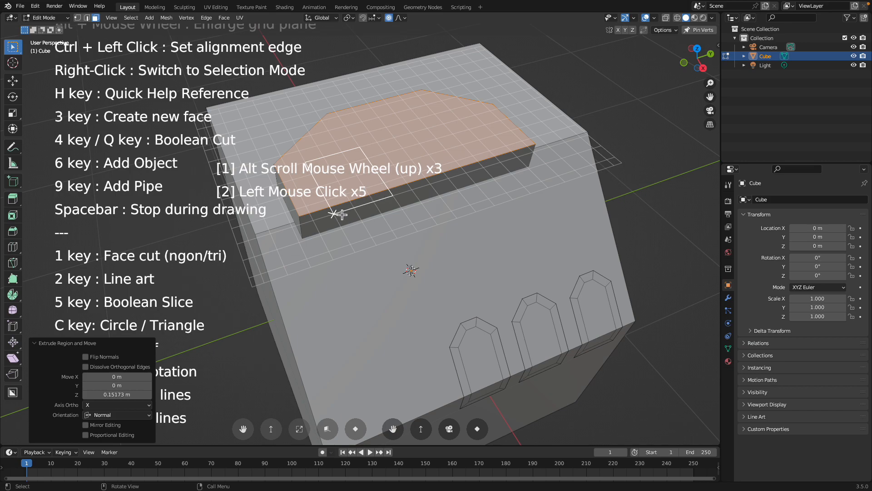
Array-copy the four-sided outline along the block's front edge to place a second one near the opposite end
right_click(341, 214)
key("a")
key("d")
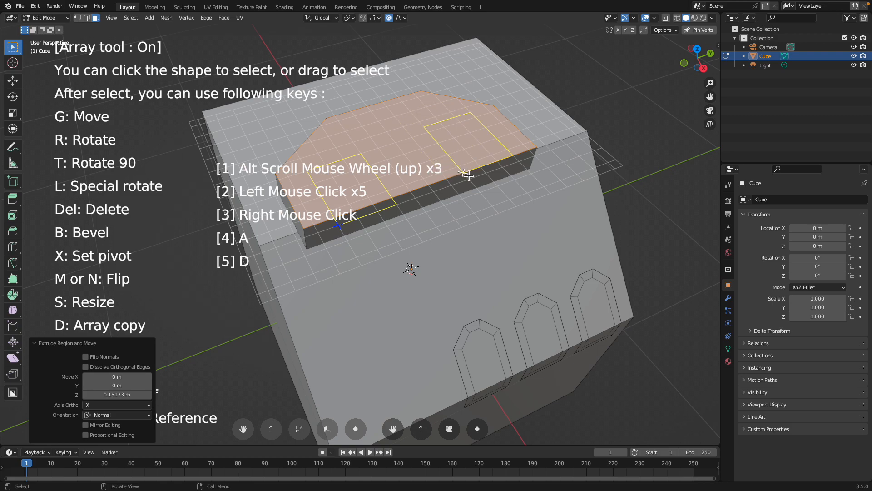
left_click(474, 181)
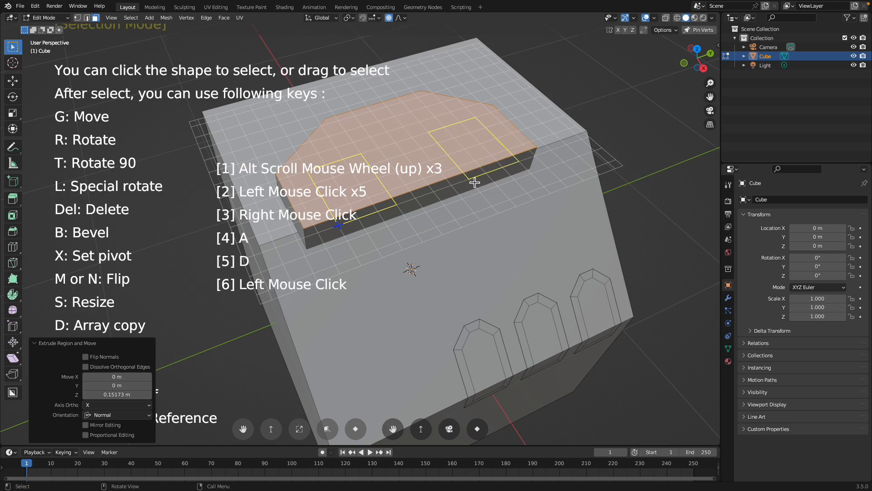
right_click(474, 182)
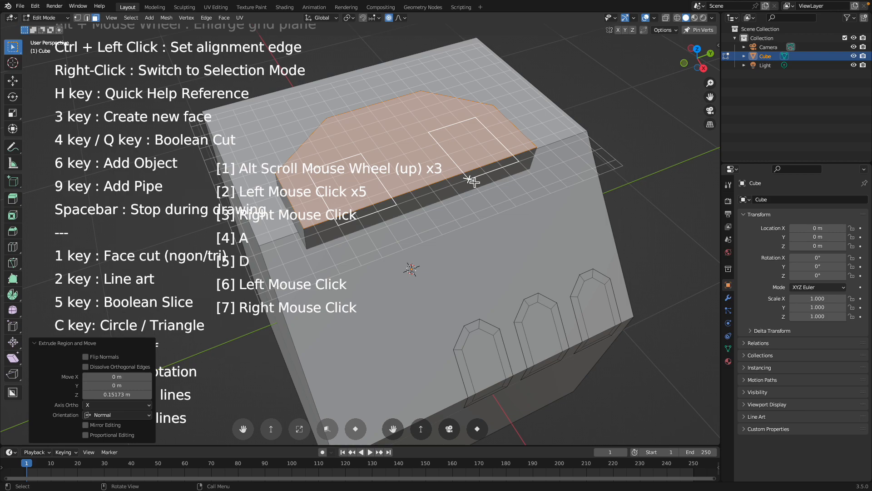
Create new faces from both four-sided outlines and extrude them upward by about 0.10 m
key("3")
key("e")
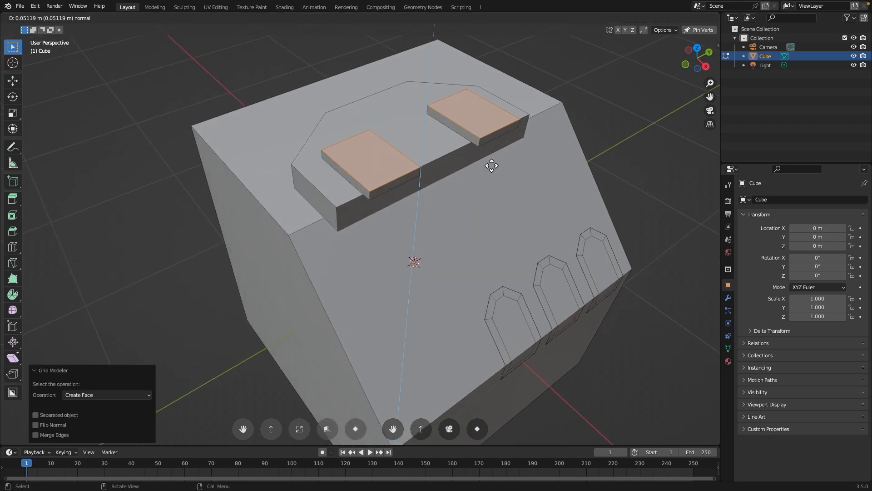
left_click(494, 158)
middle_click_drag(491, 156, 404, 193)
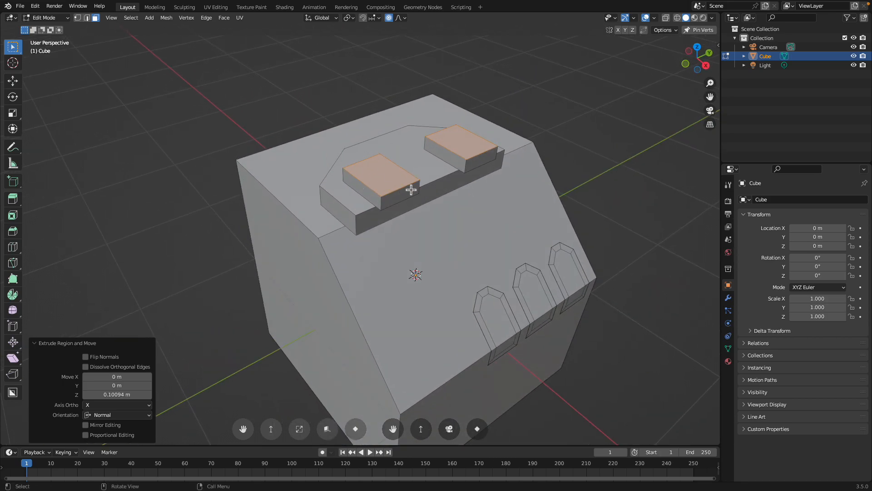
Switch the cube to Object Mode and view the stepped blocks on top from different angles
left_click(45, 17)
left_click(42, 24)
middle_click_drag(301, 151, 356, 198)
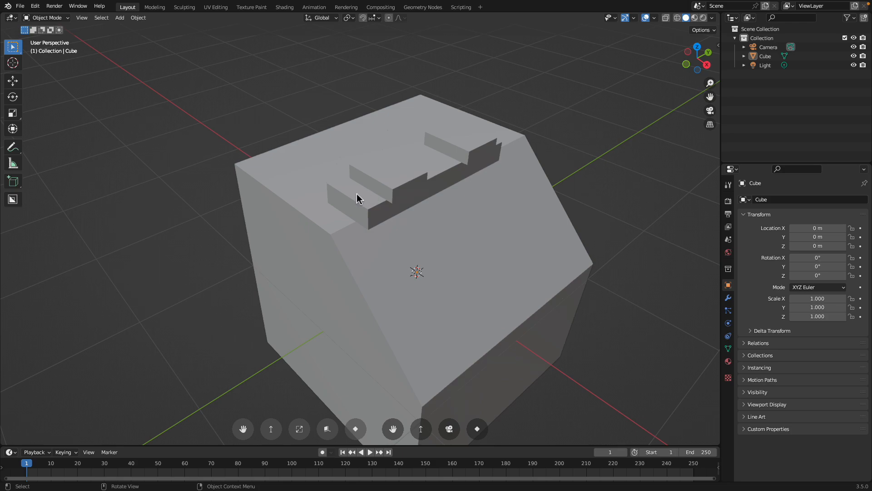
middle_click_drag(122, 87, 191, 132)
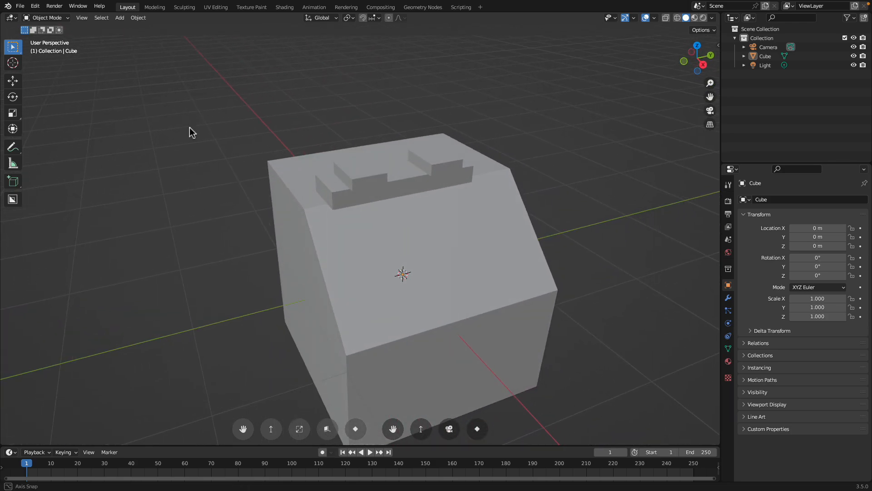
Create a new 2D Animation file without saving the changes to the cube scene
left_click(20, 6)
mouse_move(34, 17)
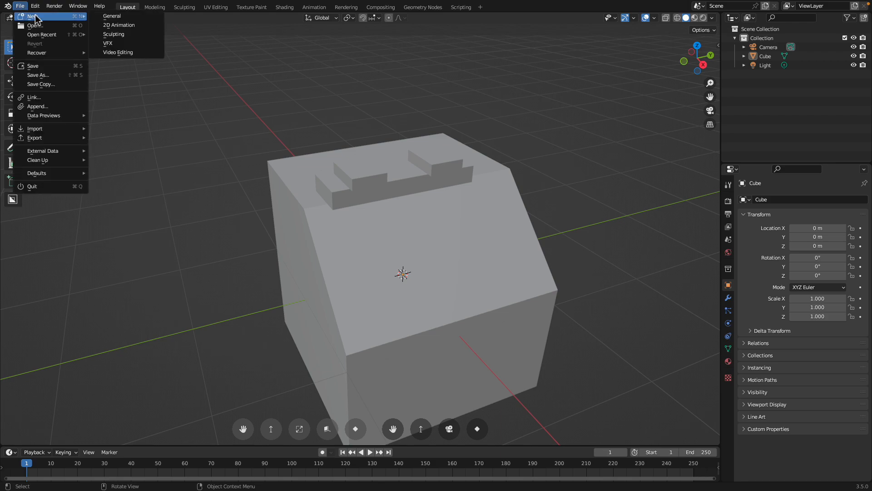
left_click(126, 25)
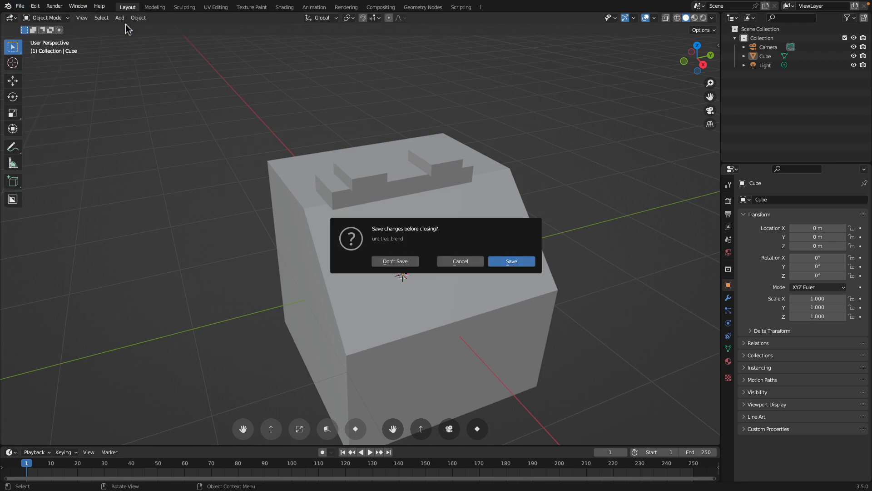
left_click(395, 259)
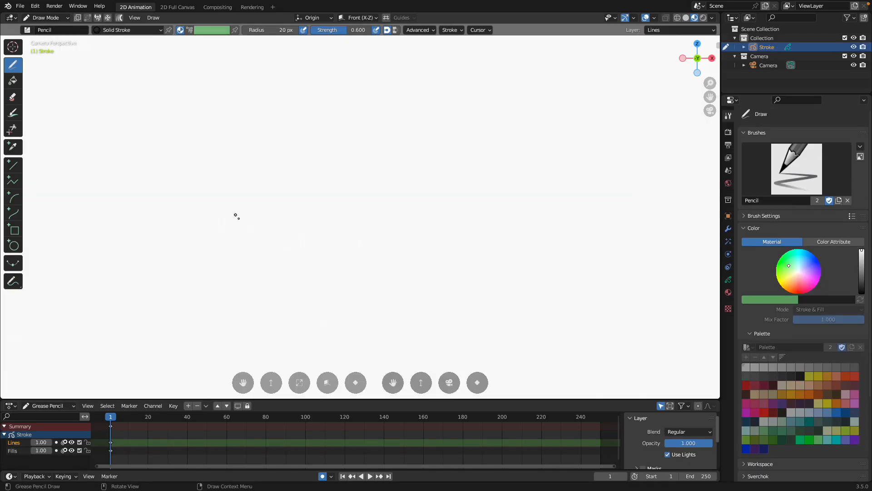
left_click(23, 7)
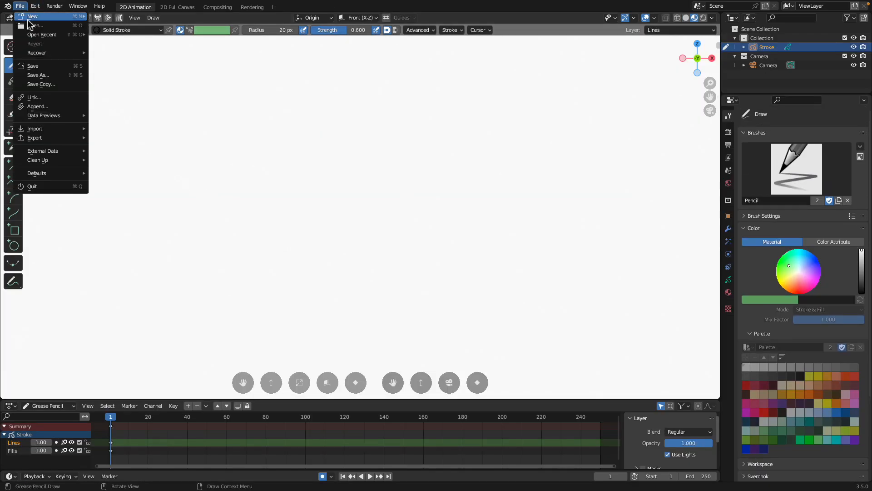
mouse_move(45, 16)
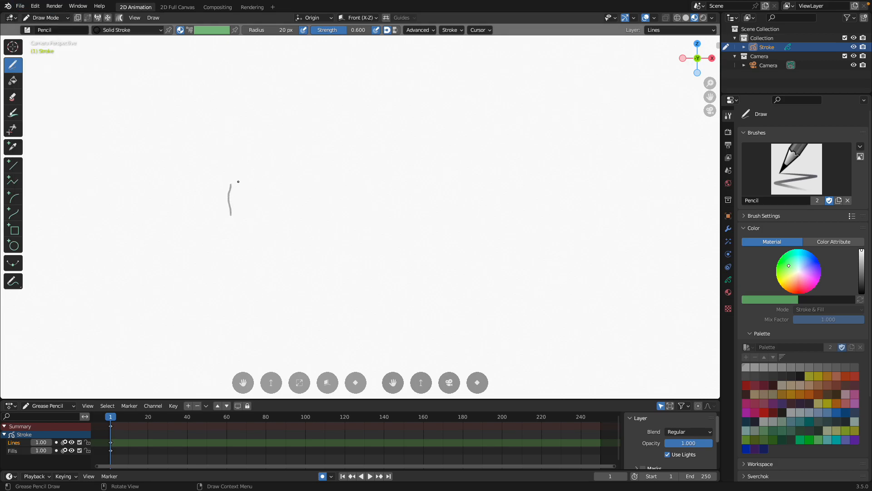
Sketch thin overlapping pencil lines on the blank canvas with the 20 px Solid Stroke brush
mouse_move(259, 192)
left_mouse_down()
mouse_move(262, 177)
mouse_move(239, 199)
mouse_move(246, 200)
left_mouse_up()
scroll(243, 199, "up", 3)
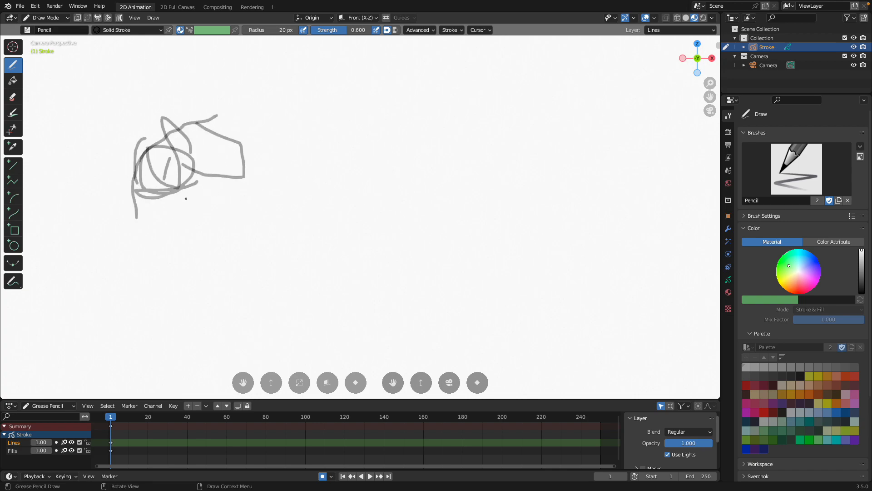
left_click_drag(189, 168, 214, 177)
Set the pencil's radius to 64 px and scribble thick overlapping strokes beside the thin sketch
right_click(315, 164)
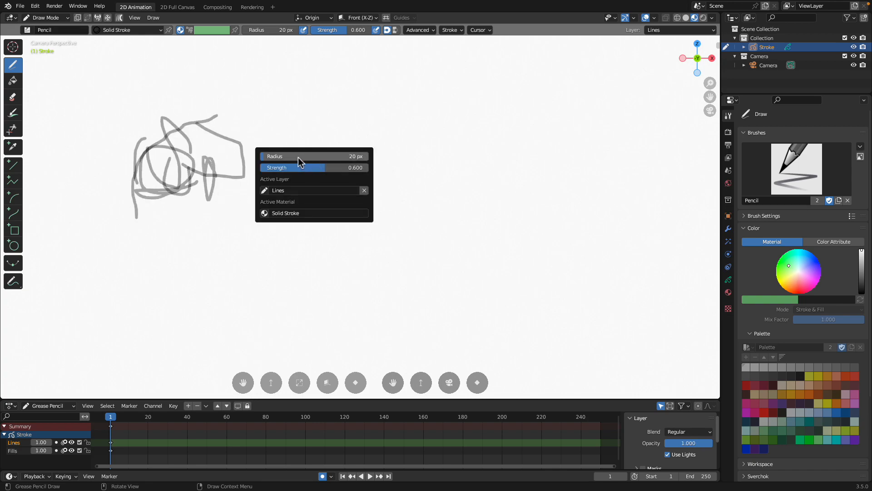
left_click_drag(299, 161, 325, 161)
left_click_drag(315, 126, 348, 93)
left_click_drag(326, 101, 405, 105)
left_click_drag(326, 101, 322, 160)
left_click_drag(357, 102, 327, 168)
mouse_move(377, 98)
left_mouse_down()
mouse_move(332, 164)
mouse_move(320, 159)
left_mouse_up()
left_click_drag(329, 132, 344, 174)
mouse_move(357, 126)
left_mouse_down()
mouse_move(369, 165)
mouse_move(335, 162)
mouse_move(350, 186)
mouse_move(336, 198)
left_mouse_up()
left_click_drag(329, 160, 321, 201)
left_click_drag(349, 162, 362, 200)
Set the pencil's strength to 1.000 and draw a solid black stick figure beside the thick grey strokes
right_click(390, 207)
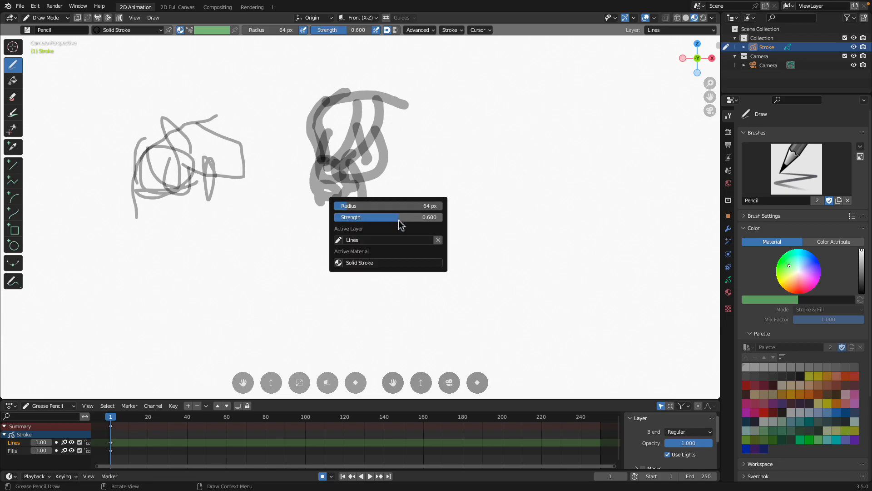
left_click_drag(433, 218, 470, 218)
left_click_drag(394, 172, 391, 228)
mouse_move(400, 174)
left_mouse_down()
mouse_move(410, 177)
mouse_move(399, 210)
mouse_move(431, 200)
mouse_move(387, 259)
left_mouse_up()
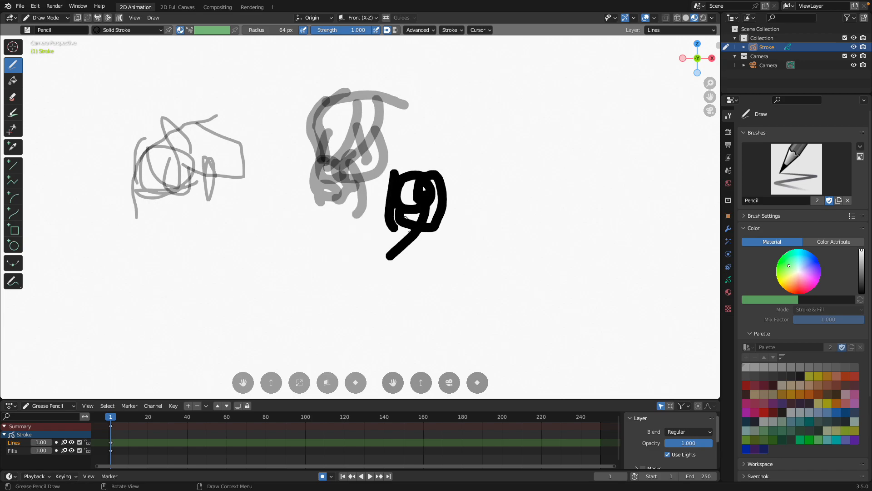
scroll(329, 221, "down", 2)
middle_click_drag(329, 221, 301, 215, "shift")
left_click_drag(318, 213, 312, 276)
left_click_drag(321, 232, 327, 272)
left_click_drag(328, 211, 357, 218)
Draw a column of four touching rounded outlines in solid black next to the stick figure
middle_click_drag(387, 223, 297, 212, "shift")
mouse_move(297, 220)
left_mouse_down()
mouse_move(387, 178)
mouse_move(308, 223)
mouse_move(359, 287)
mouse_move(364, 215)
left_mouse_up()
scroll(363, 215, "down", 2)
mouse_move(314, 234)
left_mouse_down()
mouse_move(295, 268)
mouse_move(357, 239)
left_mouse_up()
mouse_move(320, 146)
left_mouse_down()
mouse_move(344, 87)
mouse_move(354, 148)
left_mouse_up()
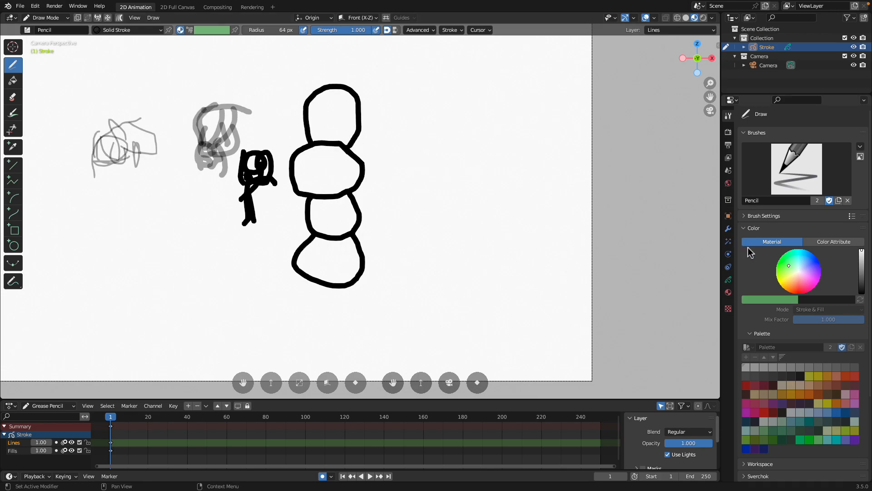
Make Solid Fill the active material and draw three overlapping filled grey shapes beside the outline column
left_click(729, 292)
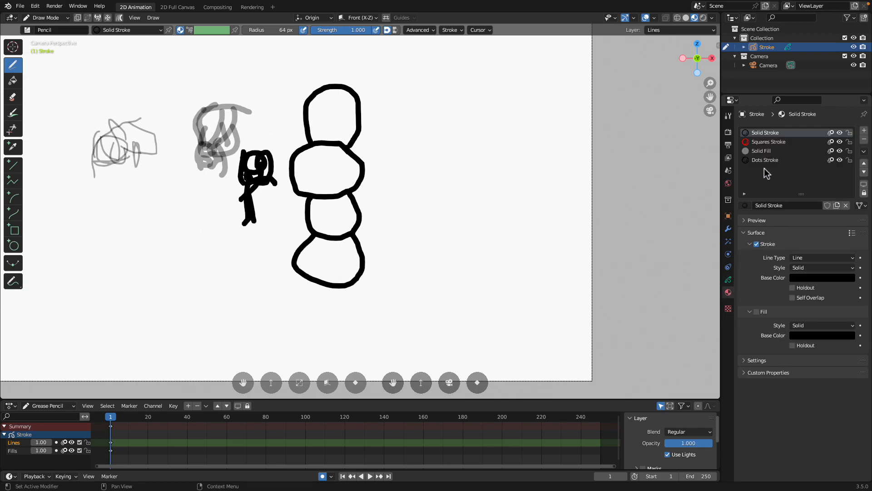
left_click(765, 152)
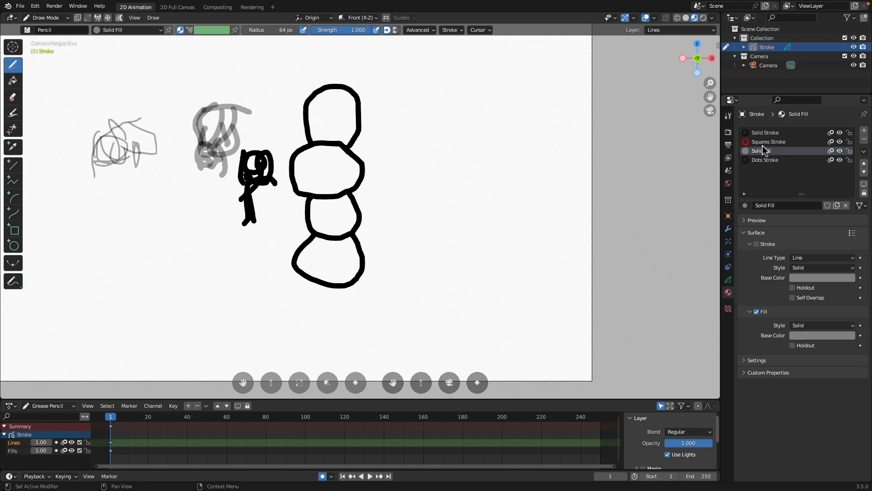
left_click(766, 134)
left_click(756, 151)
middle_click_drag(404, 200, 279, 220, "shift")
scroll(279, 220, "up", 2)
mouse_move(276, 209)
left_mouse_down()
mouse_move(290, 137)
mouse_move(352, 150)
mouse_move(346, 216)
mouse_move(284, 213)
mouse_move(293, 266)
mouse_move(360, 214)
mouse_move(330, 207)
left_mouse_up()
mouse_move(352, 178)
left_mouse_down()
mouse_move(398, 193)
mouse_move(348, 179)
left_mouse_up()
middle_click_drag(365, 196, 322, 212, "shift")
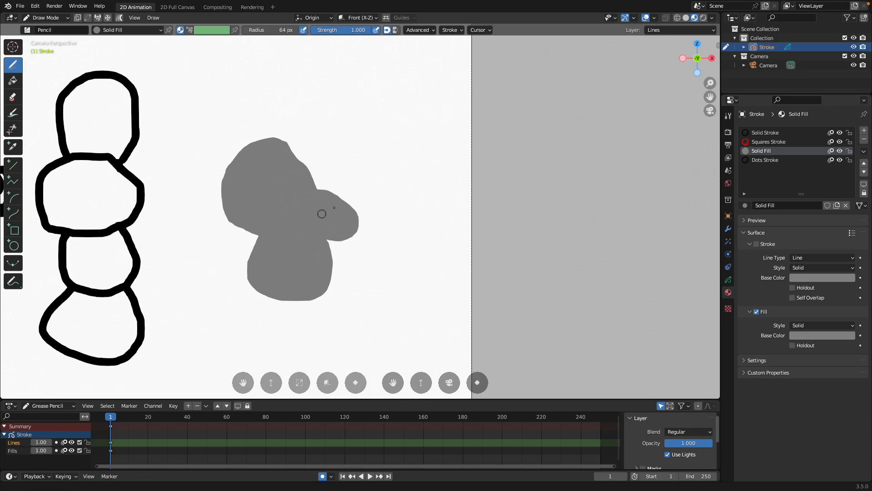
Set the brush strength to 0.729, test it with filled shapes above the existing ones and undo them
right_click(347, 172)
left_click_drag(362, 184, 333, 185)
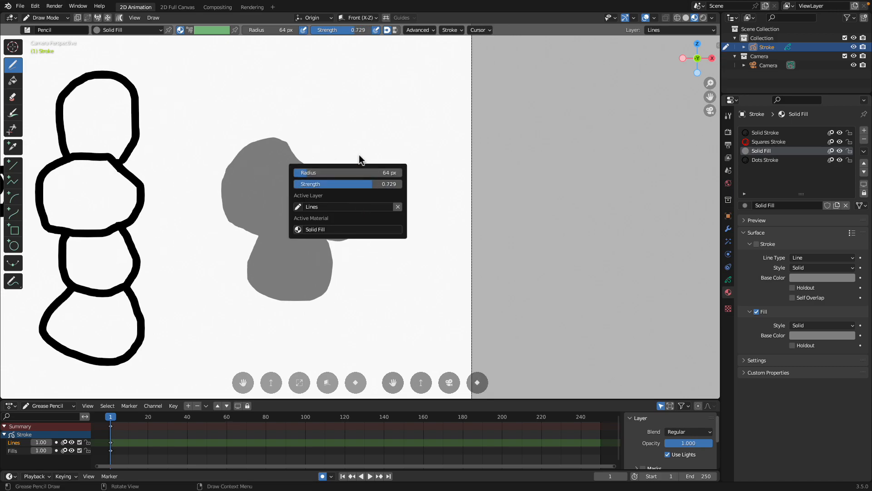
mouse_move(323, 127)
left_mouse_down()
mouse_move(394, 134)
mouse_move(367, 122)
left_mouse_up()
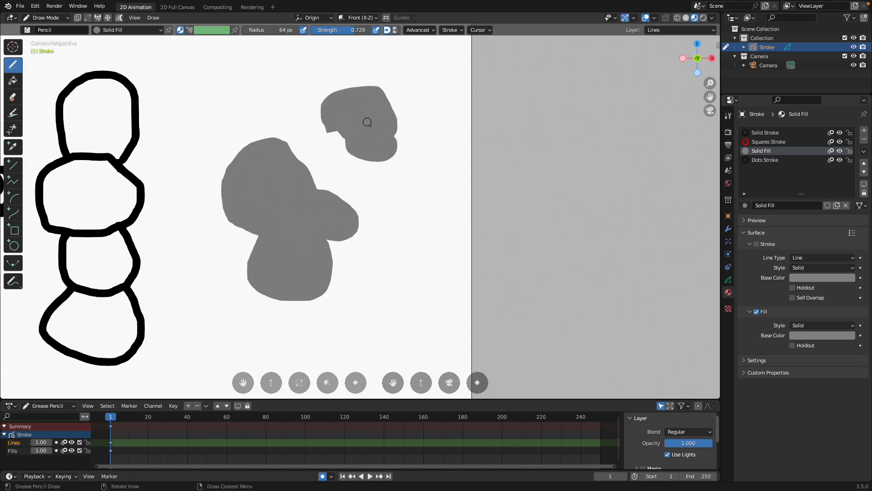
scroll(318, 173, "right", 4, "ctrl")
key("ctrl+z")
key("ctrl+z")
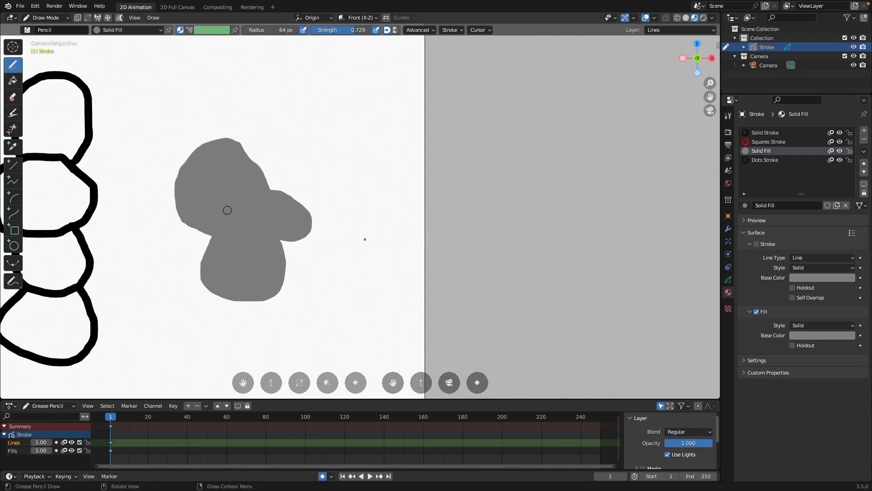
Set the alpha of the Solid Fill material's fill base color to 0.464
left_click(808, 335)
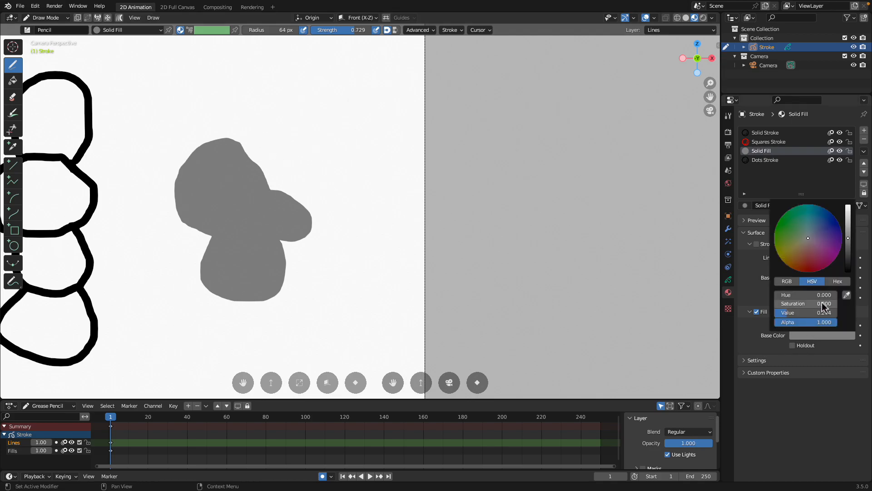
left_click_drag(823, 322, 803, 321)
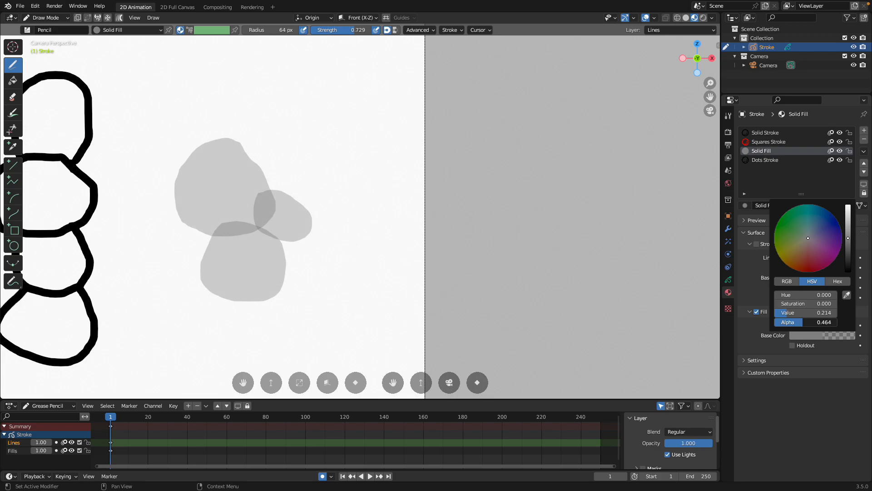
scroll(253, 225, "down", 4)
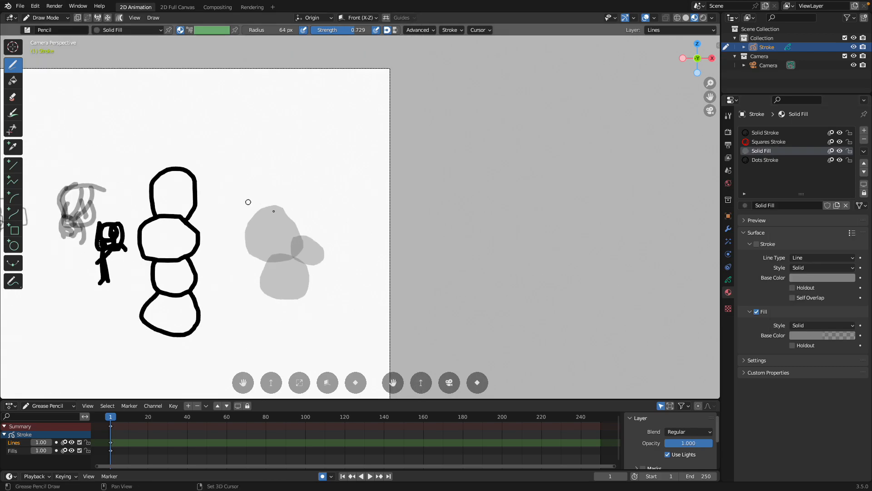
Draw several overlapping translucent filled shapes above and beside the three existing grey ones
scroll(302, 260, "up", 2)
mouse_move(294, 144)
left_mouse_down()
mouse_move(400, 132)
mouse_move(305, 181)
mouse_move(342, 219)
left_mouse_up()
mouse_move(324, 255)
left_mouse_down()
mouse_move(354, 255)
mouse_move(325, 235)
left_mouse_up()
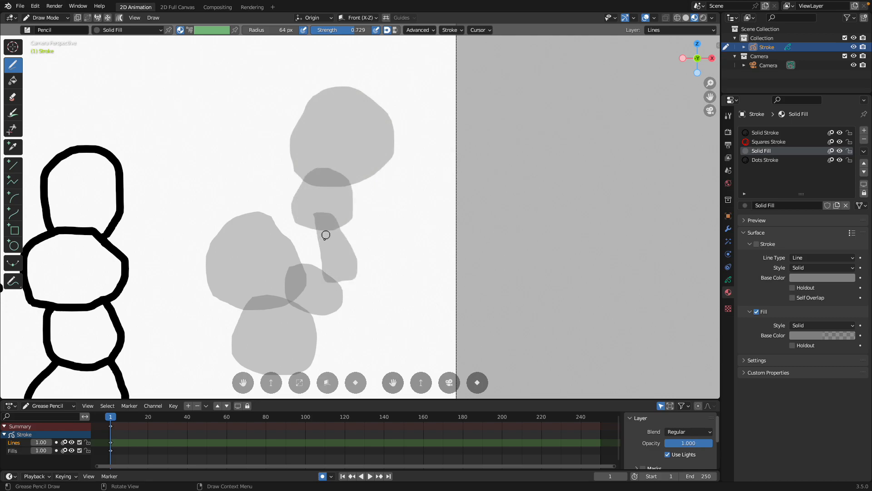
mouse_move(287, 167)
left_mouse_down()
mouse_move(291, 206)
mouse_move(318, 191)
mouse_move(340, 131)
left_mouse_up()
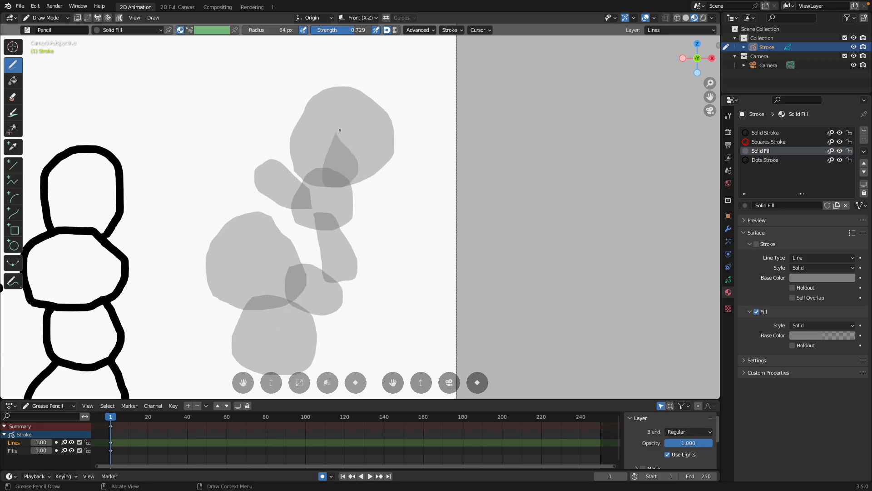
mouse_move(342, 195)
left_mouse_down()
mouse_move(358, 204)
mouse_move(359, 175)
mouse_move(359, 206)
mouse_move(351, 160)
mouse_move(314, 144)
mouse_move(302, 118)
left_mouse_up()
Build up more translucent filled shapes on the canvas with a series of freehand Solid Fill strokes
scroll(391, 179, "up", 2)
scroll(326, 160, "down", 1)
scroll(335, 183, "down", 2)
mouse_move(279, 135)
left_mouse_down()
mouse_move(275, 151)
mouse_move(300, 242)
left_mouse_up()
left_click_drag(313, 189, 325, 222)
mouse_move(297, 186)
left_mouse_down()
mouse_move(297, 227)
mouse_move(353, 221)
left_mouse_up()
scroll(318, 250, "down", 1)
mouse_move(322, 269)
left_mouse_down()
mouse_move(329, 272)
mouse_move(296, 316)
mouse_move(288, 278)
left_mouse_up()
scroll(333, 281, "down", 3)
scroll(319, 255, "up", 2)
middle_click_drag(304, 272, 399, 247, "shift")
mouse_move(391, 259)
left_mouse_down()
mouse_move(403, 265)
mouse_move(395, 264)
mouse_move(382, 296)
left_mouse_up()
Draw a figure's head, torso and upper arms from overlapping translucent fills in the empty area left of the thin sketch
mouse_move(111, 258)
middle_mouse_down("shift")
mouse_move(356, 227)
mouse_move(388, 286)
middle_mouse_up("shift")
scroll(297, 243, "up", 2)
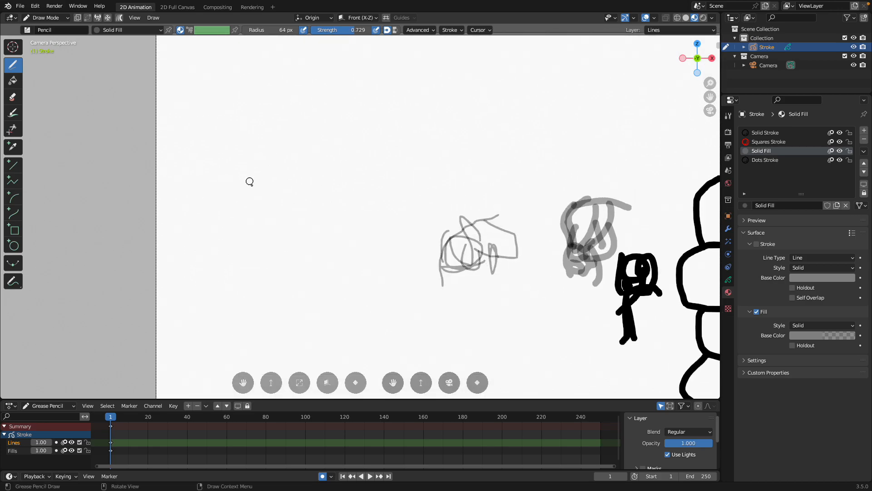
mouse_move(250, 146)
left_mouse_down()
mouse_move(302, 117)
mouse_move(285, 176)
mouse_move(273, 176)
mouse_move(296, 114)
mouse_move(253, 150)
mouse_move(300, 140)
mouse_move(248, 144)
mouse_move(257, 151)
mouse_move(250, 214)
mouse_move(273, 274)
left_mouse_up()
mouse_move(249, 197)
left_mouse_down()
mouse_move(275, 222)
mouse_move(251, 194)
left_mouse_up()
left_click_drag(246, 190, 264, 239)
mouse_move(279, 188)
left_mouse_down()
mouse_move(292, 195)
mouse_move(212, 249)
mouse_move(210, 285)
left_mouse_up()
Draw the palm and fingers of the standing figure's hand nearest the thin sketch with translucent fills
left_click_drag(315, 227, 324, 289)
mouse_move(313, 229)
left_mouse_down()
mouse_move(314, 259)
mouse_move(344, 296)
mouse_move(323, 283)
left_mouse_up()
mouse_move(325, 276)
left_mouse_down()
mouse_move(344, 311)
mouse_move(335, 276)
left_mouse_up()
mouse_move(332, 334)
left_mouse_down()
mouse_move(325, 299)
mouse_move(354, 324)
mouse_move(345, 291)
left_mouse_up()
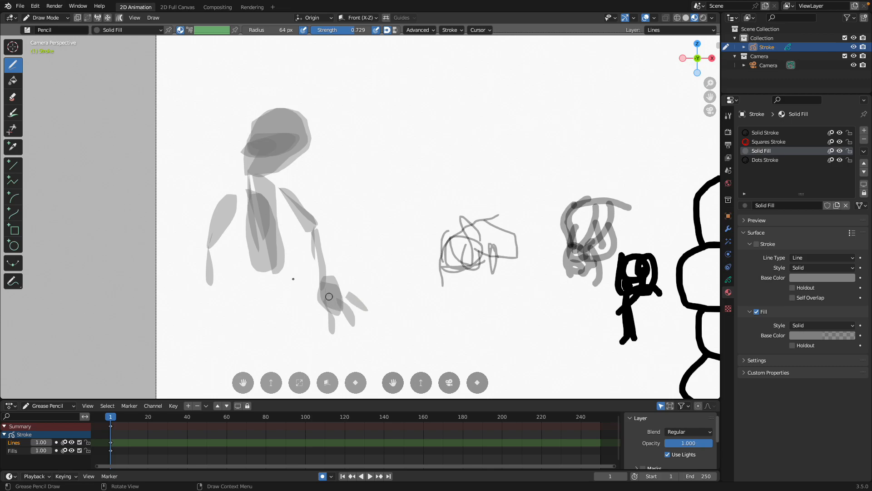
Add the standing figure's pelvis and both upper legs as overlapping translucent fills beneath the torso
mouse_move(248, 261)
left_mouse_down()
mouse_move(287, 272)
mouse_move(248, 284)
mouse_move(248, 314)
left_mouse_up()
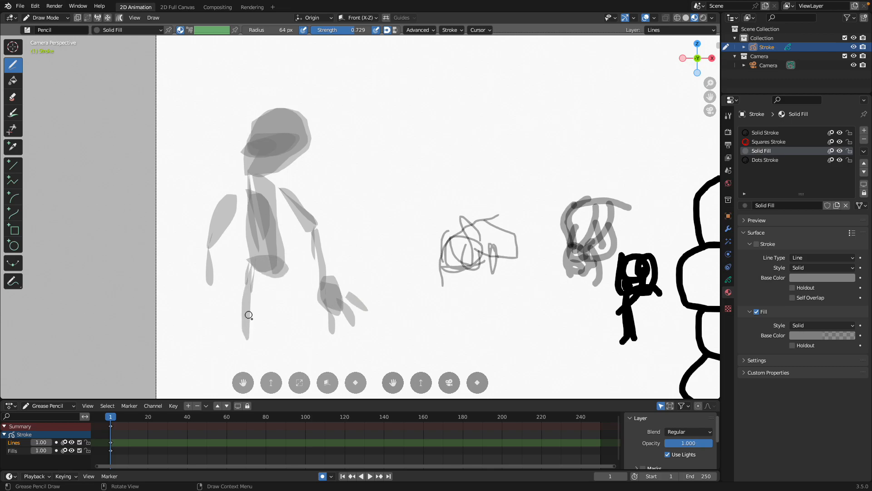
scroll(260, 289, "down", 1)
mouse_move(272, 259)
left_mouse_down()
mouse_move(278, 293)
mouse_move(273, 254)
left_mouse_up()
mouse_move(282, 259)
left_mouse_down()
mouse_move(296, 321)
mouse_move(289, 263)
mouse_move(311, 320)
mouse_move(269, 258)
left_mouse_up()
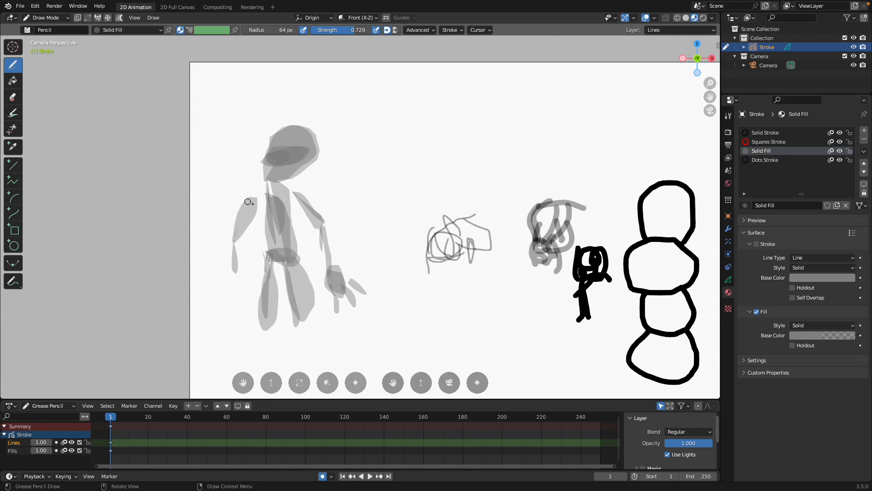
Build up the standing figure's outer arm, farthest from the thin sketch, by layering fills on its upper arm and forearm and adding a hand
scroll(247, 207, "up", 3)
mouse_move(157, 210)
left_mouse_down()
mouse_move(173, 191)
mouse_move(149, 249)
left_mouse_up()
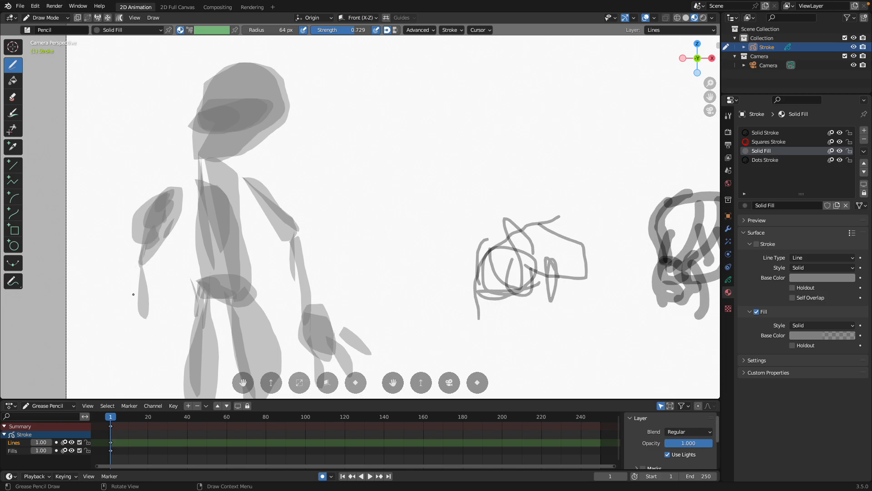
left_click_drag(153, 288, 135, 340)
mouse_move(140, 263)
left_mouse_down()
mouse_move(123, 350)
mouse_move(146, 286)
left_mouse_up()
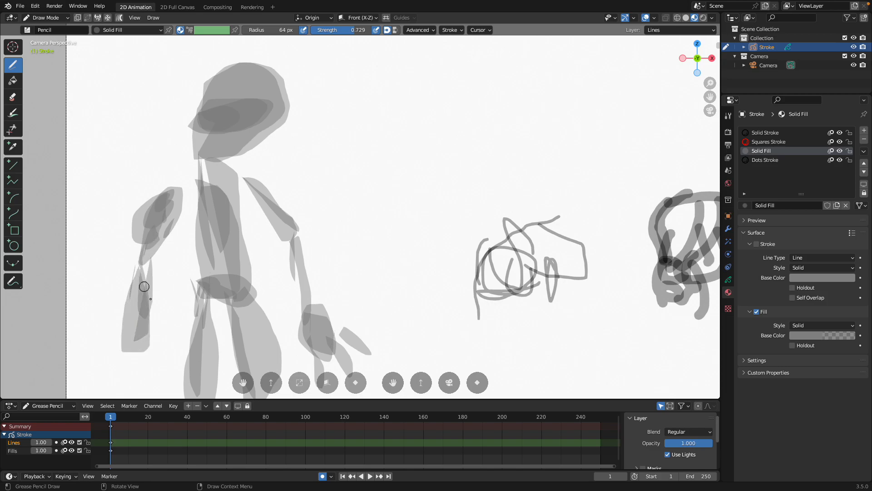
scroll(156, 326, "down", 2)
left_click_drag(191, 311, 217, 327)
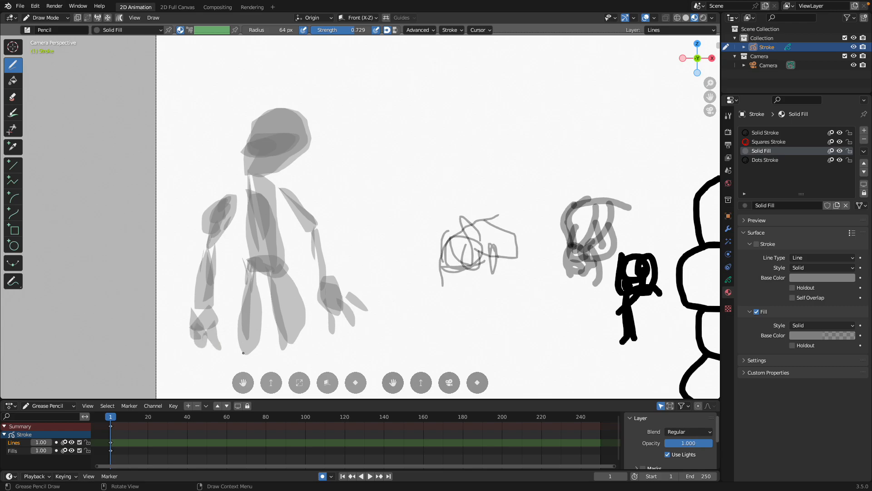
Widen the standing figure's torso and shoulders with larger translucent fills overlapping the existing ones
left_click_drag(241, 331, 241, 374)
scroll(243, 314, "down", 1)
left_click_drag(262, 198, 260, 312)
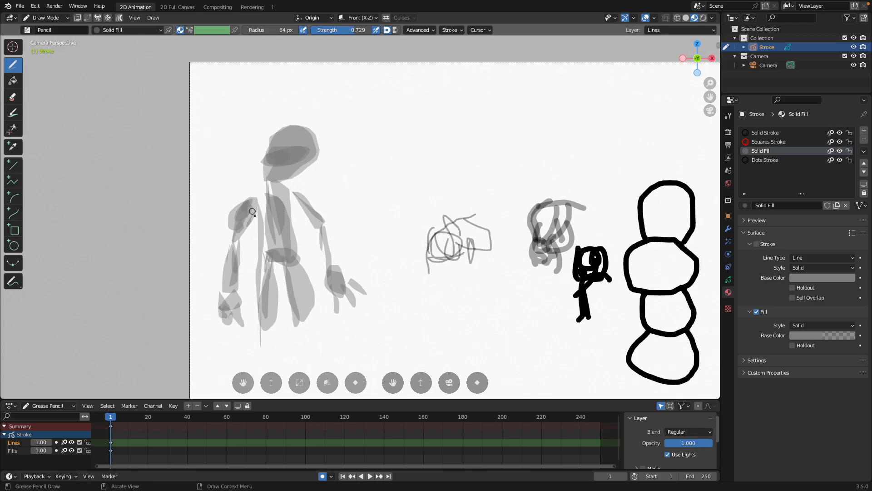
mouse_move(263, 271)
left_mouse_down()
mouse_move(293, 264)
mouse_move(274, 185)
mouse_move(246, 198)
left_mouse_up()
mouse_move(255, 195)
left_mouse_down()
mouse_move(275, 189)
mouse_move(278, 244)
left_mouse_up()
Draw the standing figure's lower legs with elongated translucent fills below both thighs
left_click_drag(259, 291, 267, 361)
mouse_move(275, 323)
left_mouse_down()
mouse_move(268, 361)
mouse_move(305, 313)
mouse_move(323, 336)
left_mouse_up()
scroll(304, 311, "down", 2)
mouse_move(296, 301)
left_mouse_down()
mouse_move(285, 332)
mouse_move(298, 304)
left_mouse_up()
scroll(394, 301, "up", 2)
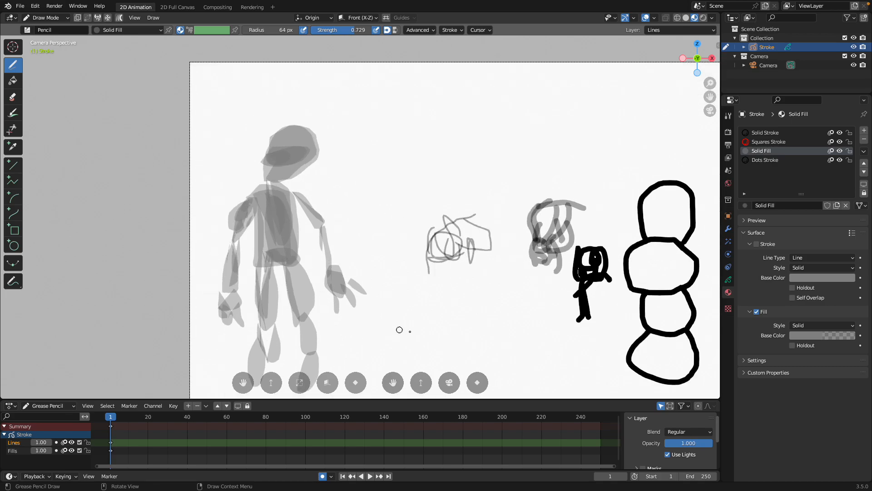
Draw a four-legged animal's head, ears, neck, body and thin hind legs from translucent fills beside the standing figure
middle_click_drag(399, 329, 341, 197, "shift")
mouse_move(408, 223)
left_mouse_down()
mouse_move(460, 265)
mouse_move(368, 269)
mouse_move(355, 164)
mouse_move(373, 223)
left_mouse_up()
mouse_move(358, 162)
left_mouse_down()
mouse_move(317, 189)
mouse_move(337, 180)
mouse_move(320, 172)
mouse_move(348, 167)
mouse_move(350, 178)
left_mouse_up()
mouse_move(369, 134)
left_mouse_down()
mouse_move(354, 161)
mouse_move(345, 160)
left_mouse_up()
mouse_move(360, 199)
left_mouse_down()
mouse_move(372, 245)
mouse_move(392, 265)
left_mouse_up()
mouse_move(416, 234)
left_mouse_down()
mouse_move(436, 234)
mouse_move(441, 307)
left_mouse_up()
left_click_drag(455, 264, 453, 300)
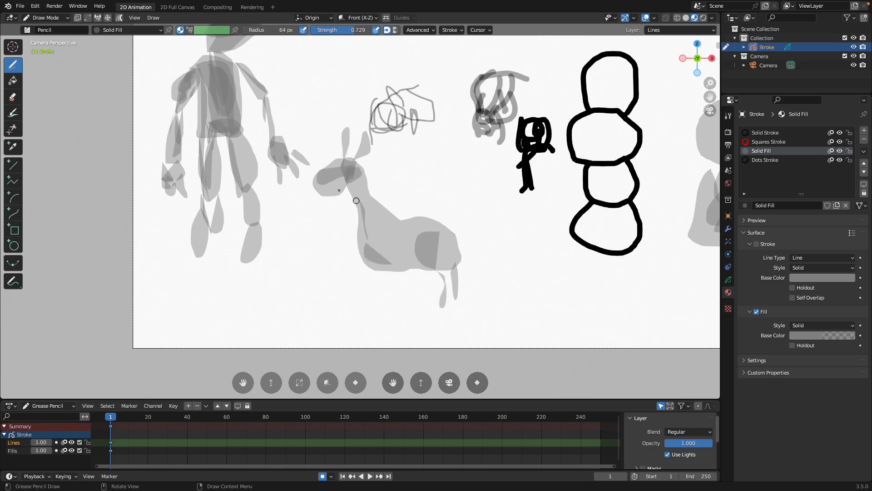
mouse_move(329, 190)
left_mouse_down()
mouse_move(345, 175)
mouse_move(321, 170)
mouse_move(329, 161)
left_mouse_up()
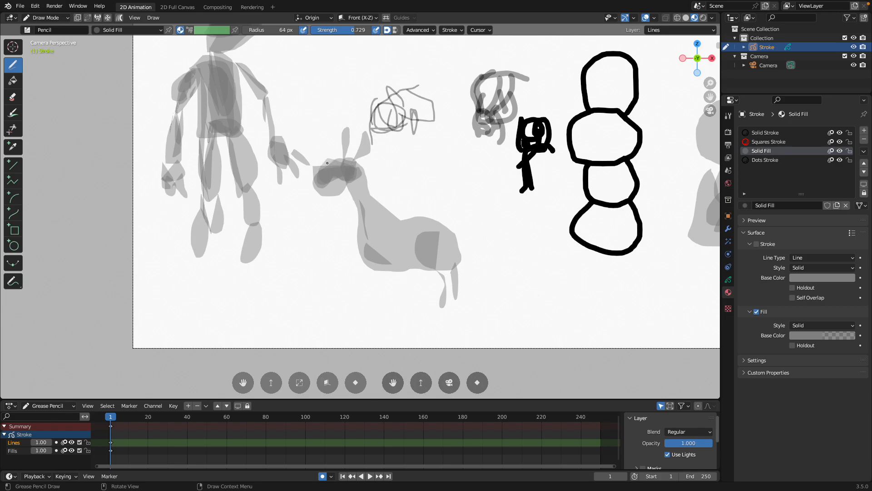
Add the animal's front legs, extend its lower legs and give it a tail with narrow translucent fills
mouse_move(378, 255)
left_mouse_down()
mouse_move(370, 290)
mouse_move(373, 273)
left_mouse_up()
left_click_drag(387, 260, 390, 302)
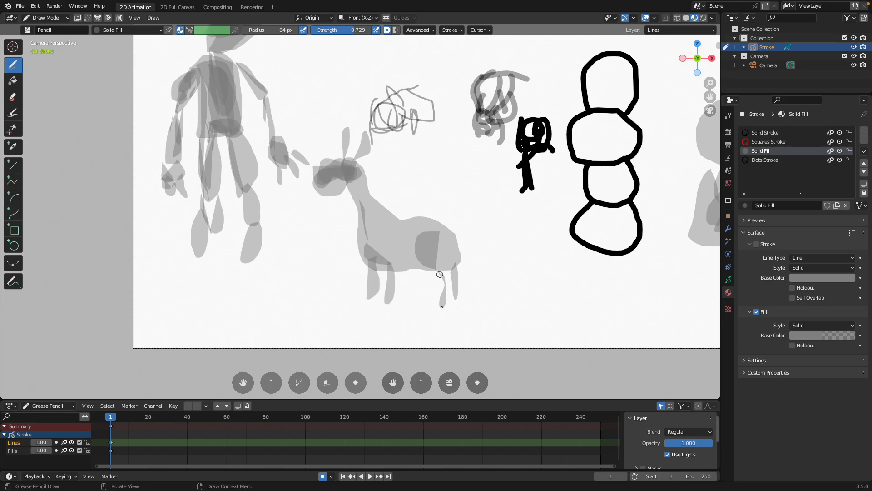
left_click_drag(451, 292, 463, 315)
left_click_drag(394, 291, 396, 312)
left_click_drag(377, 293, 374, 318)
left_click_drag(464, 241, 479, 269)
left_click_drag(376, 269, 375, 310)
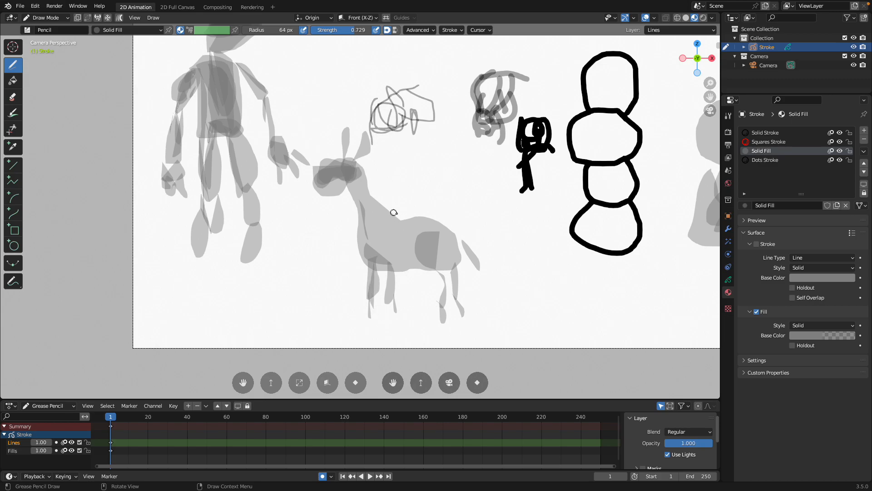
Draw an arched creature with a domed back, stubby legs, head and tail near the canvas's upper edge
scroll(394, 212, "down", 1)
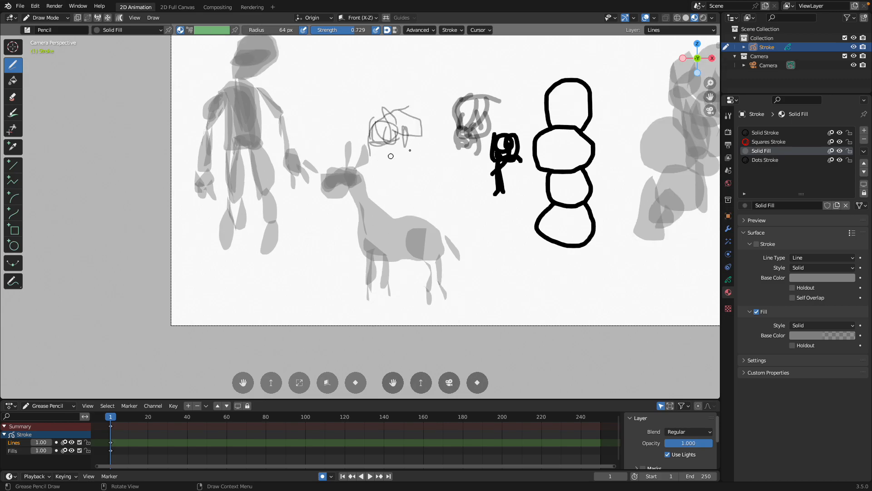
middle_click_drag(428, 125, 358, 245, "shift")
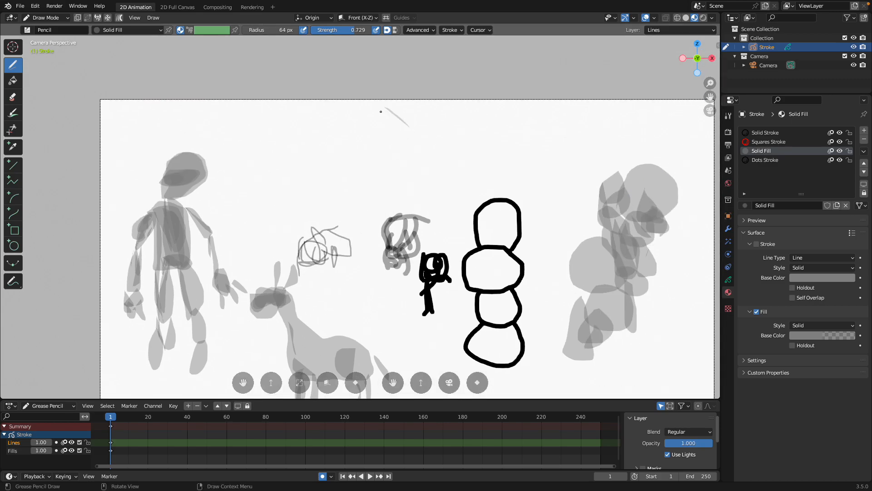
mouse_move(381, 111)
left_mouse_down()
mouse_move(345, 142)
mouse_move(377, 159)
mouse_move(405, 152)
mouse_move(416, 131)
mouse_move(361, 117)
left_mouse_up()
mouse_move(352, 156)
left_mouse_down()
mouse_move(409, 120)
mouse_move(349, 134)
left_mouse_up()
scroll(349, 139, "up", 1)
mouse_move(417, 136)
left_mouse_down()
mouse_move(413, 153)
mouse_move(407, 144)
mouse_move(332, 146)
mouse_move(311, 121)
mouse_move(344, 126)
left_mouse_up()
mouse_move(415, 119)
left_mouse_down()
mouse_move(438, 136)
mouse_move(420, 130)
left_mouse_up()
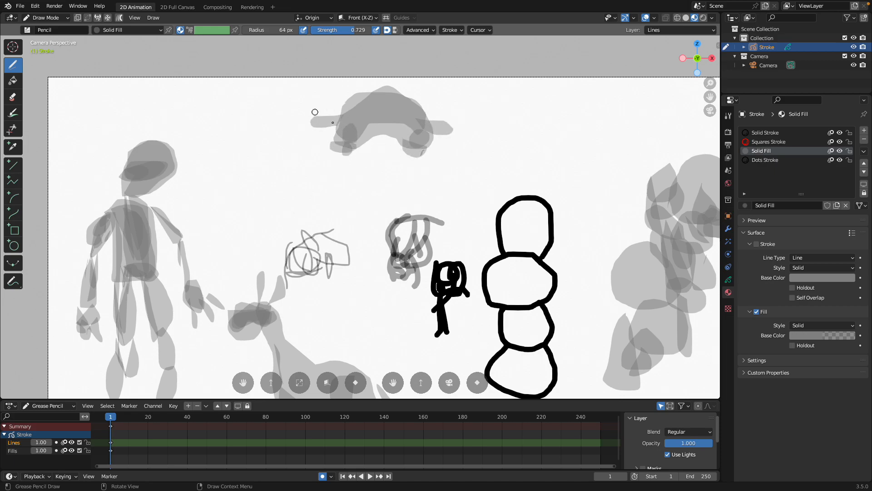
Thicken the arched creature's head, back and belly with more overlapping translucent fills
middle_click_drag(351, 118, 321, 131, "shift")
mouse_move(285, 137)
left_mouse_down()
mouse_move(341, 106)
mouse_move(401, 119)
mouse_move(399, 132)
left_mouse_up()
left_click_drag(303, 148, 369, 152)
mouse_move(401, 151)
left_mouse_down()
mouse_move(403, 143)
mouse_move(347, 120)
mouse_move(356, 143)
left_mouse_up()
Draw a second, leaping creature from translucent fills above the stacked black circles
mouse_move(465, 161)
left_mouse_down()
mouse_move(555, 141)
mouse_move(491, 130)
mouse_move(574, 146)
mouse_move(586, 168)
mouse_move(499, 128)
mouse_move(489, 153)
left_mouse_up()
mouse_move(488, 164)
left_mouse_down()
mouse_move(494, 161)
mouse_move(478, 164)
left_mouse_up()
scroll(473, 178, "down", 2)
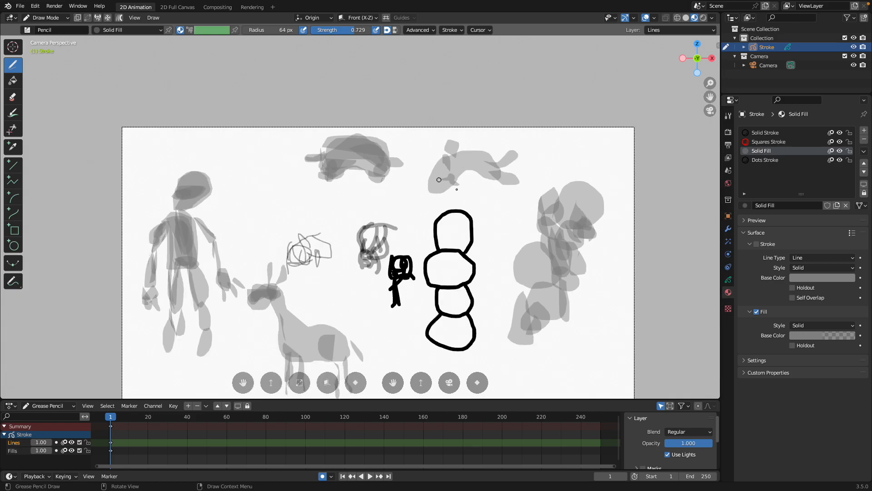
scroll(438, 179, "up", 1)
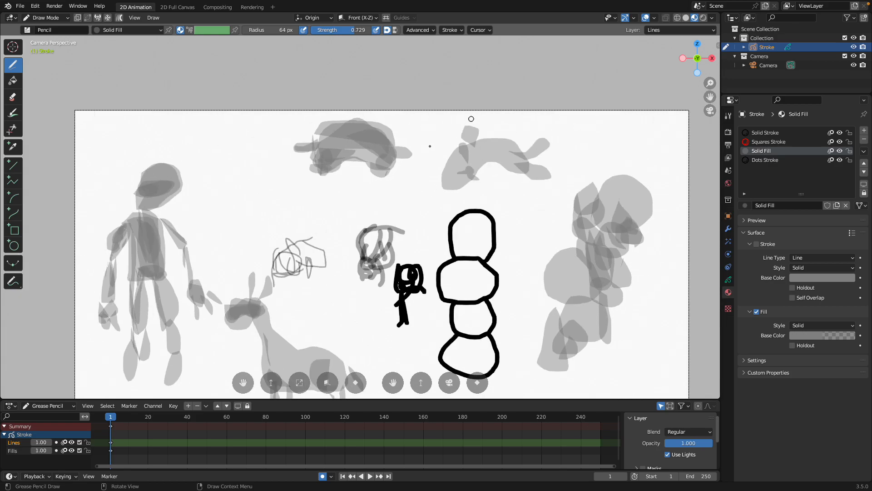
Draw a long, reclining finned shape from overlapping translucent fills below the stacked black circles
scroll(494, 125, "down", 2)
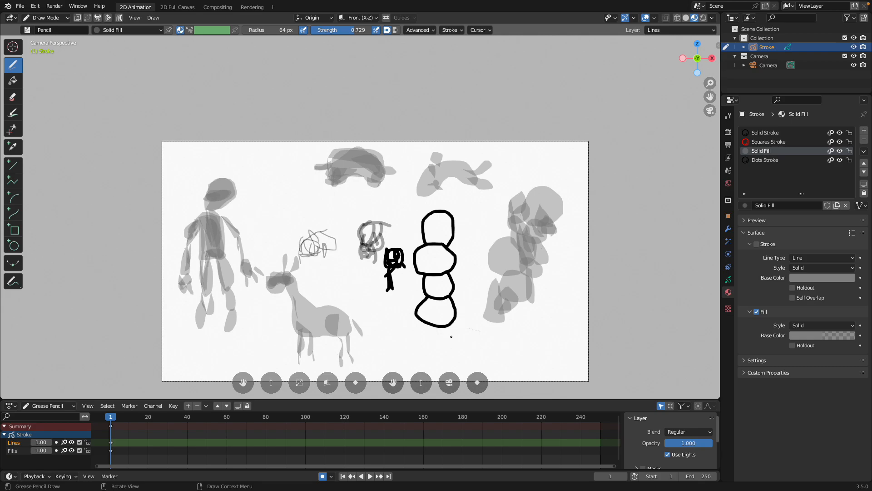
mouse_move(451, 336)
left_mouse_down()
mouse_move(542, 353)
mouse_move(496, 337)
mouse_move(524, 355)
mouse_move(493, 342)
mouse_move(443, 359)
left_mouse_up()
left_click_drag(527, 353, 522, 361)
mouse_move(478, 316)
left_mouse_down()
mouse_move(487, 343)
mouse_move(508, 340)
left_mouse_up()
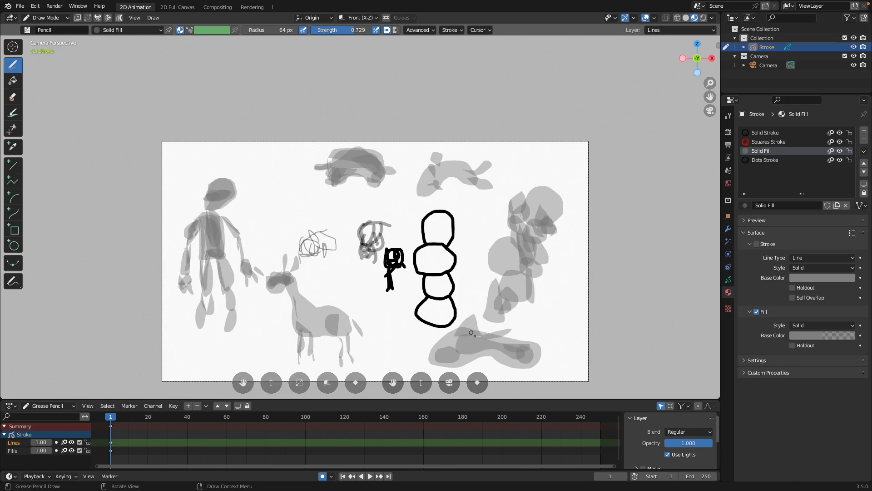
Shade the four-legged animal's haunch and neck with smaller translucent fills layered over the body
scroll(472, 333, "up", 3)
scroll(408, 296, "down", 3)
scroll(350, 266, "up", 2)
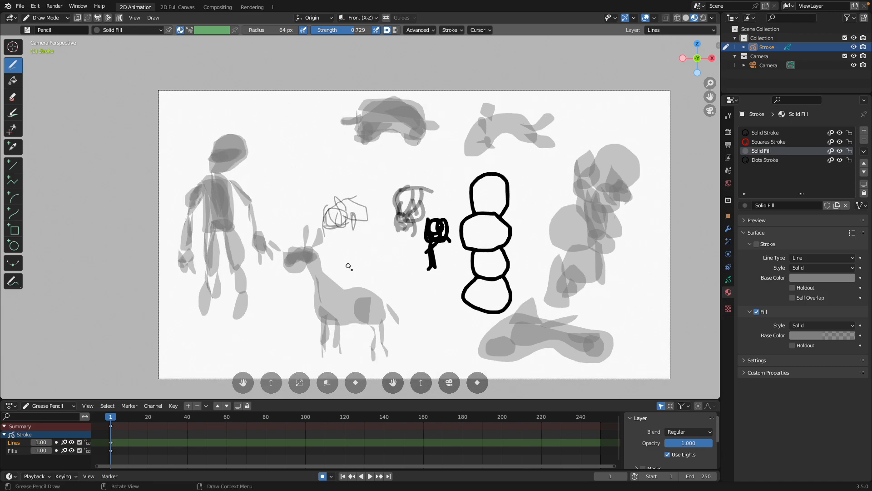
mouse_move(376, 345)
left_mouse_down()
mouse_move(362, 310)
mouse_move(378, 342)
left_mouse_up()
middle_click_drag(373, 313, 387, 301, "shift")
scroll(383, 297, "up", 2)
left_click_drag(368, 336, 369, 334)
middle_click_drag(369, 335, 390, 313, "shift")
left_click_drag(335, 280, 344, 295)
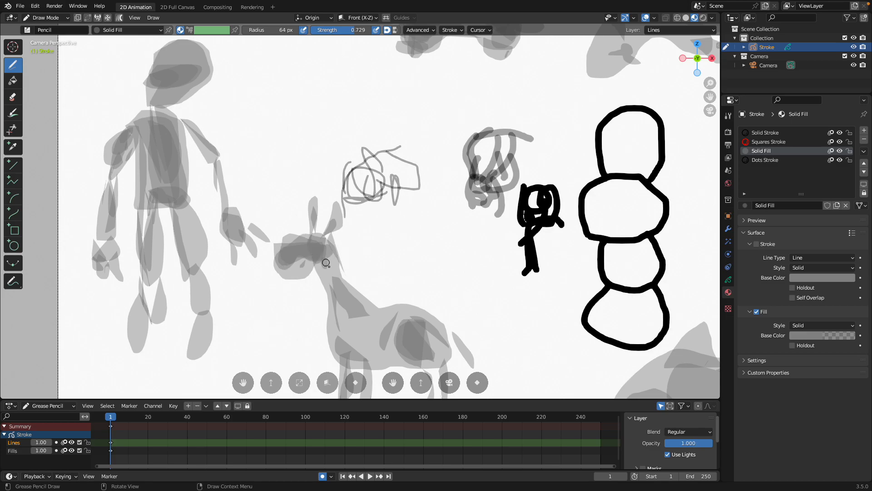
Deepen the shading on the four-legged animal's chest and hindquarters with additional translucent fills
scroll(336, 276, "down", 1)
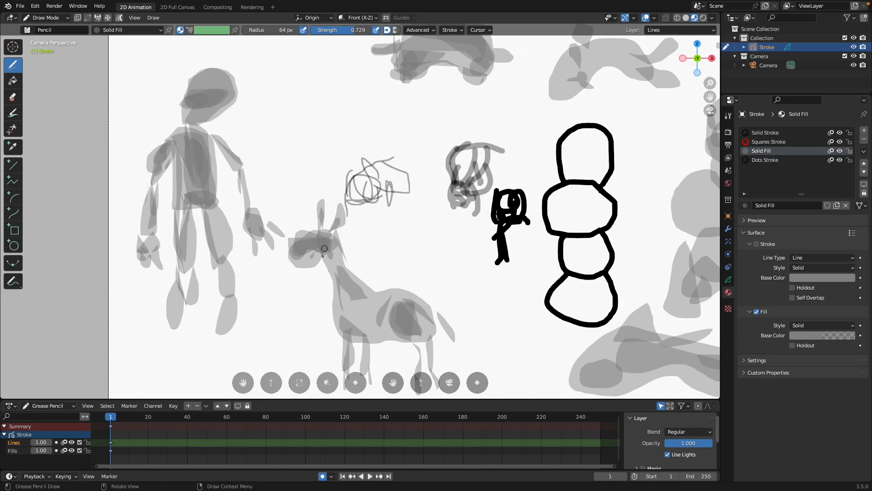
scroll(324, 248, "up", 1)
left_click_drag(345, 319, 361, 335)
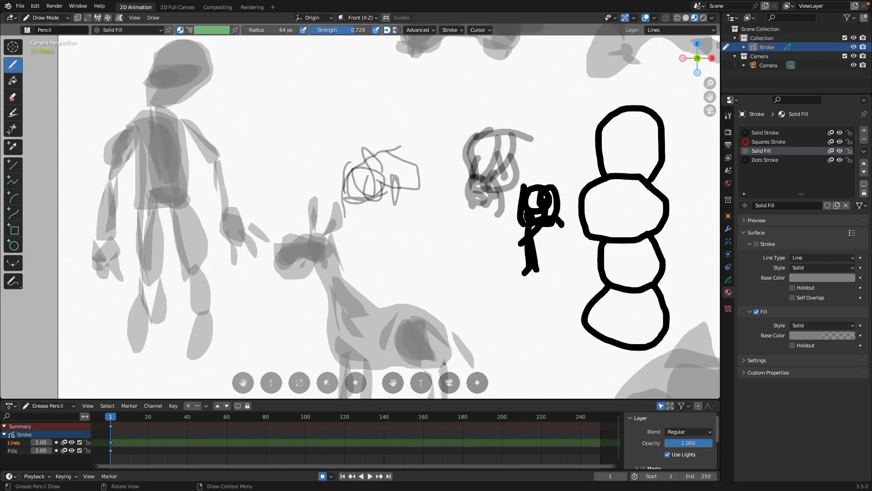
scroll(428, 332, "down", 1)
left_click_drag(430, 334, 416, 308)
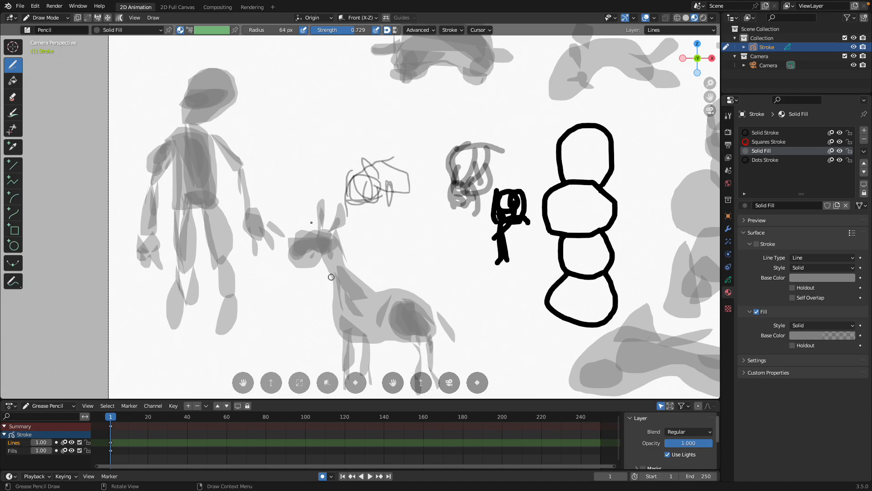
Draw three rounded blobs with darker layered cores in the empty areas around the four-legged animal
mouse_move(287, 123)
left_mouse_down()
mouse_move(318, 107)
mouse_move(323, 123)
mouse_move(302, 102)
mouse_move(300, 136)
mouse_move(300, 104)
left_mouse_up()
scroll(339, 195, "down", 1)
mouse_move(390, 252)
left_mouse_down()
mouse_move(408, 255)
mouse_move(401, 229)
left_mouse_up()
scroll(403, 242, "up", 1)
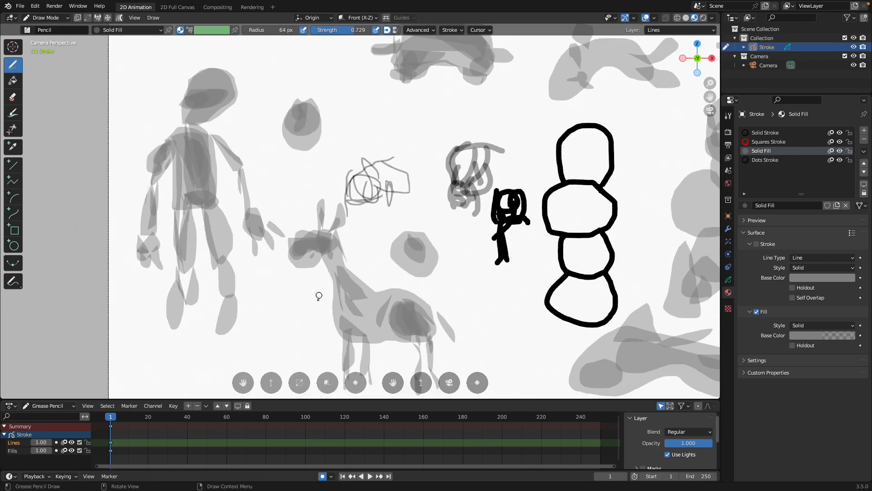
mouse_move(284, 298)
left_mouse_down()
mouse_move(305, 348)
mouse_move(292, 305)
mouse_move(310, 331)
mouse_move(293, 311)
mouse_move(287, 330)
left_mouse_up()
scroll(287, 329, "up", 1)
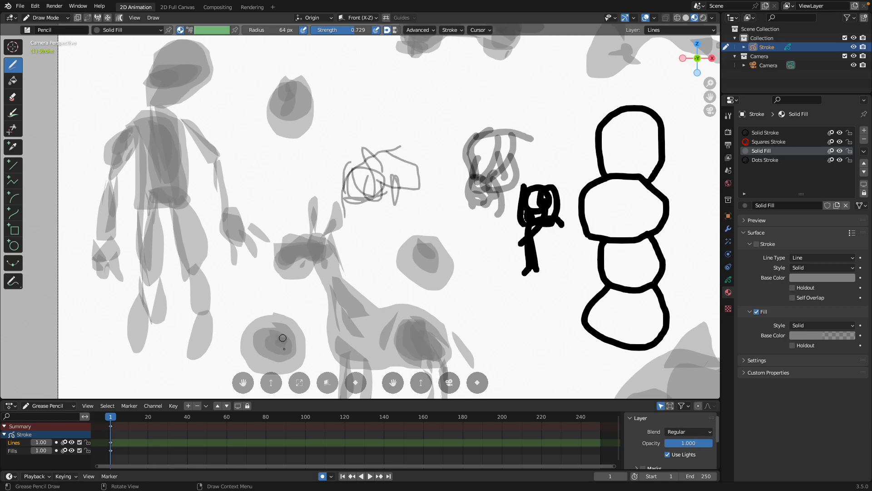
scroll(285, 352, "down", 1)
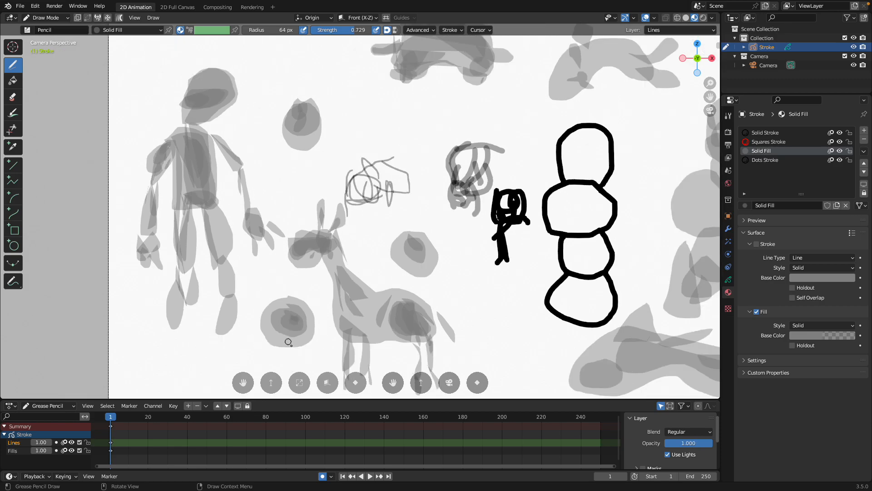
Add two more layered blobs, one behind the four-legged animal and one below the standing figure, and darken the reclining shape
mouse_move(469, 294)
left_mouse_down()
mouse_move(481, 324)
mouse_move(499, 281)
mouse_move(477, 313)
mouse_move(493, 311)
left_mouse_up()
scroll(408, 275, "down", 2)
mouse_move(266, 306)
left_mouse_down()
mouse_move(245, 327)
mouse_move(286, 320)
left_mouse_up()
mouse_move(525, 318)
left_mouse_down()
mouse_move(522, 326)
mouse_move(578, 316)
left_mouse_up()
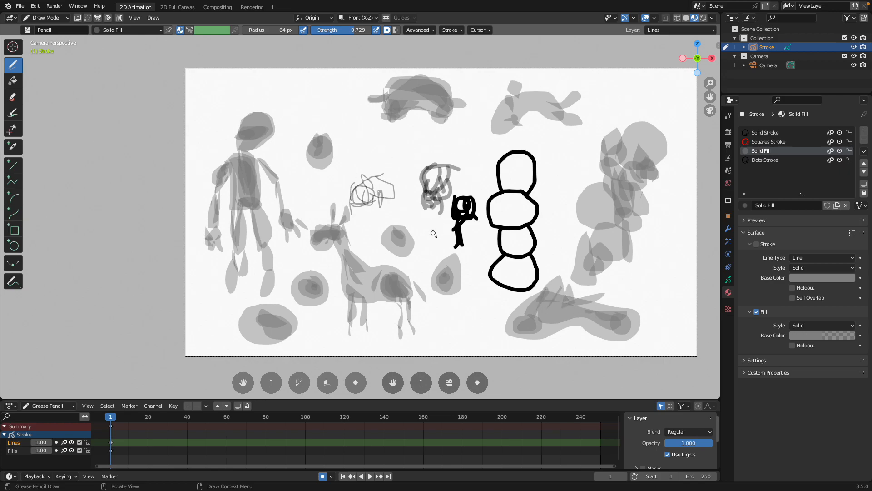
Switch to Safari and open the Freepik page of the robotic arm blueprint from the image results
key("ctrl+Left")
key("ctrl+Left")
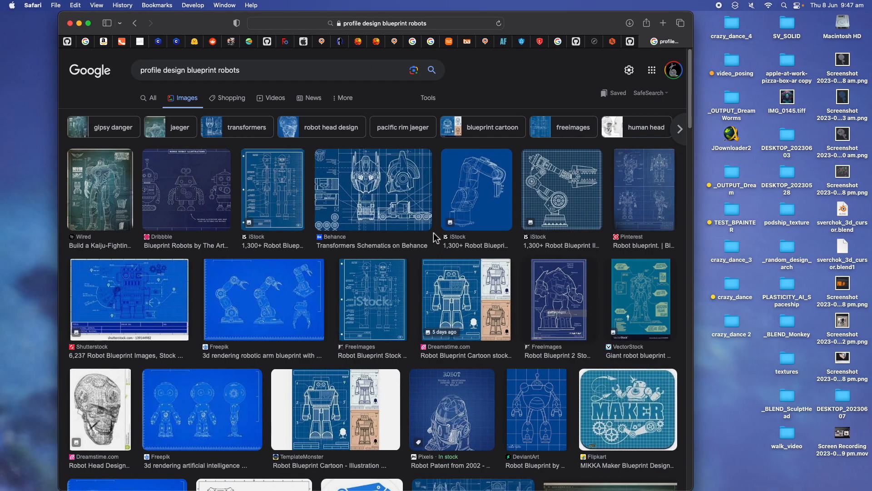
scroll(318, 282, "down", 1)
left_click(267, 295)
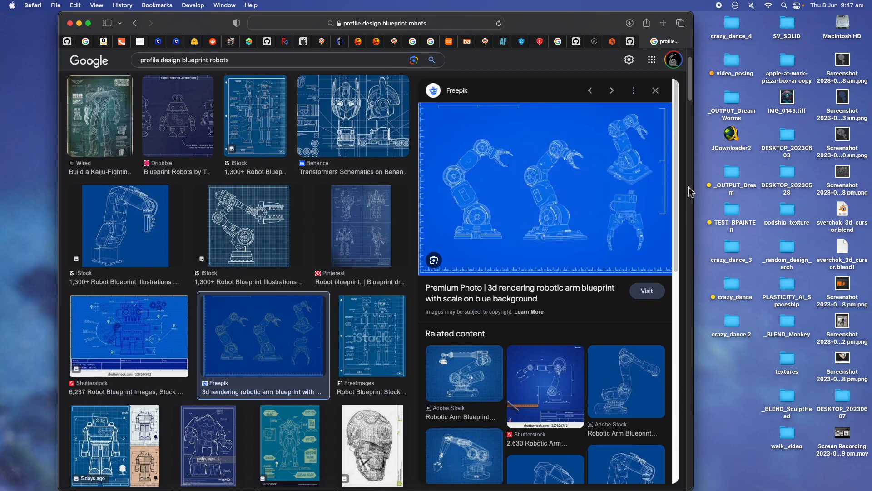
left_click_drag(694, 186, 745, 187)
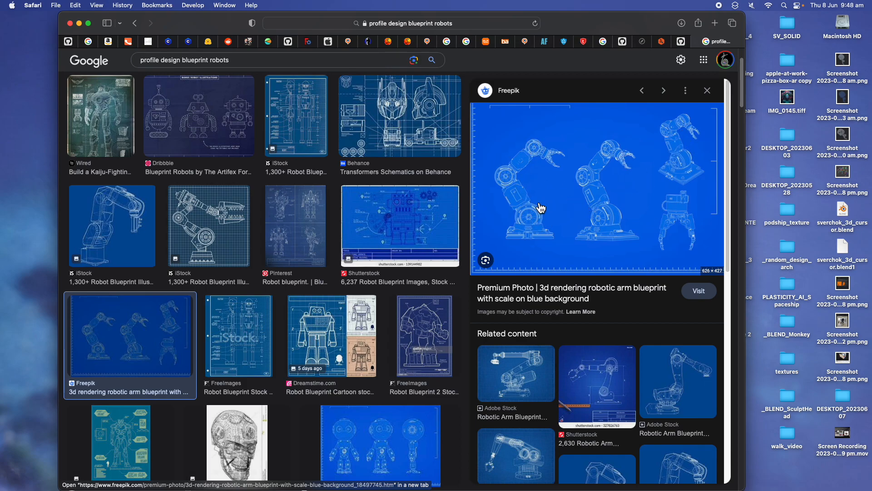
left_click(535, 232)
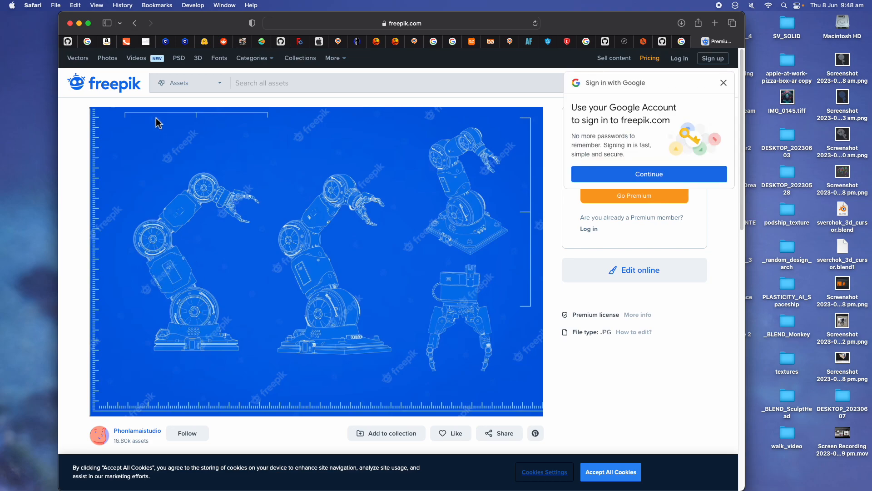
Return to the image results and open the DeviantArt page of the Robot Blueprint drawing
left_click(135, 23)
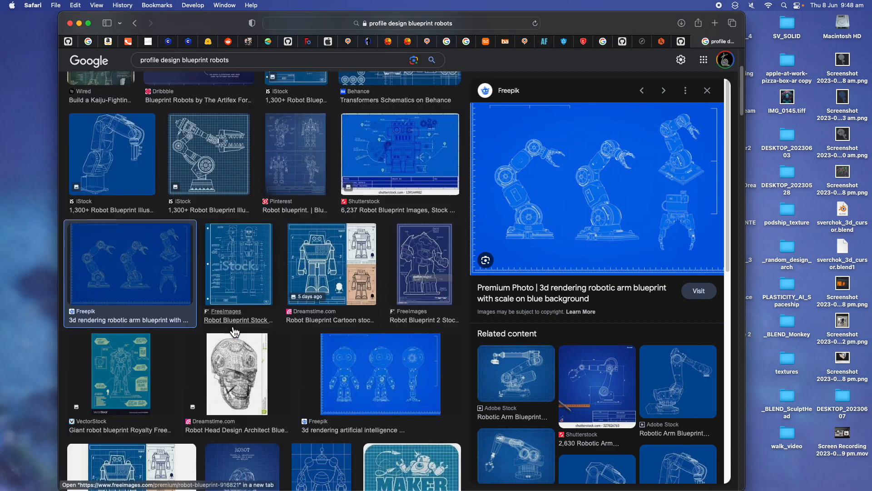
scroll(233, 332, "down", 3)
left_click(248, 395)
left_click(322, 387)
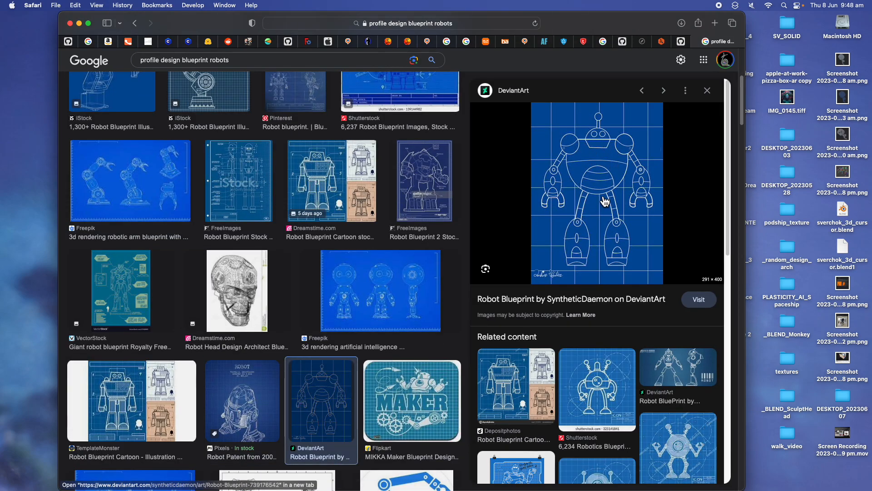
left_click(604, 201)
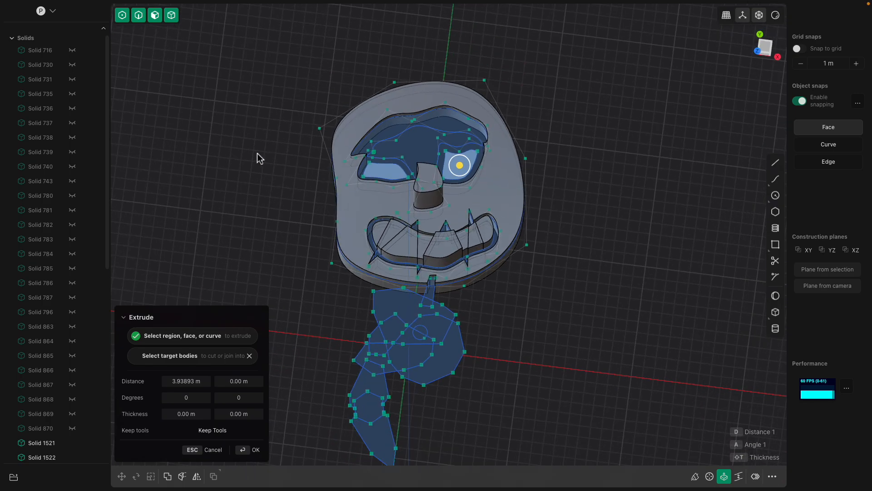
Switch to Plasticity, cancel the active Extrude and delete everything in the scene
middle_click_drag(257, 154, 255, 142)
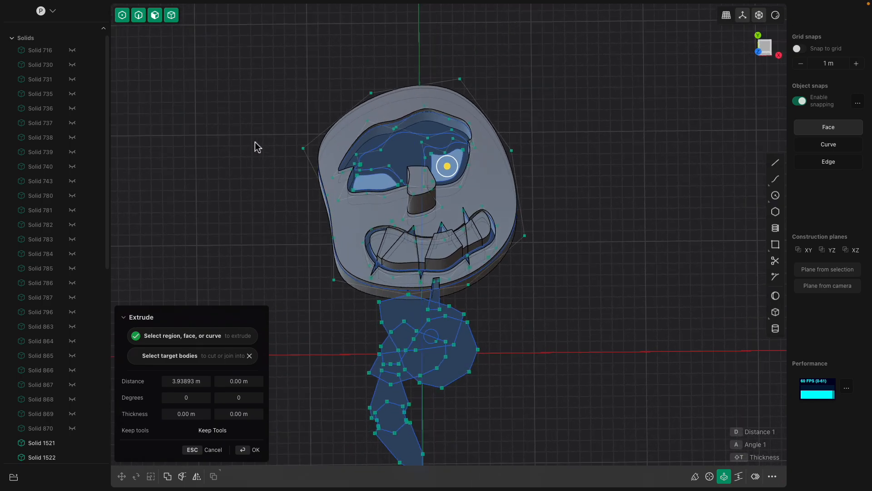
key("Escape")
key("super+n")
left_click(422, 171)
key("super+a")
key("Delete")
Orient the empty Plasticity viewport to the Top view
left_click(766, 46)
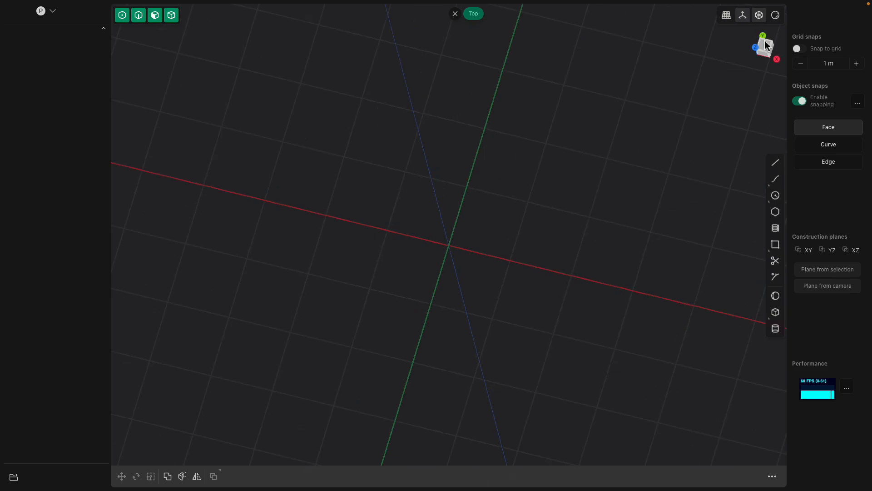
middle_click_drag(461, 164, 449, 169, "shift")
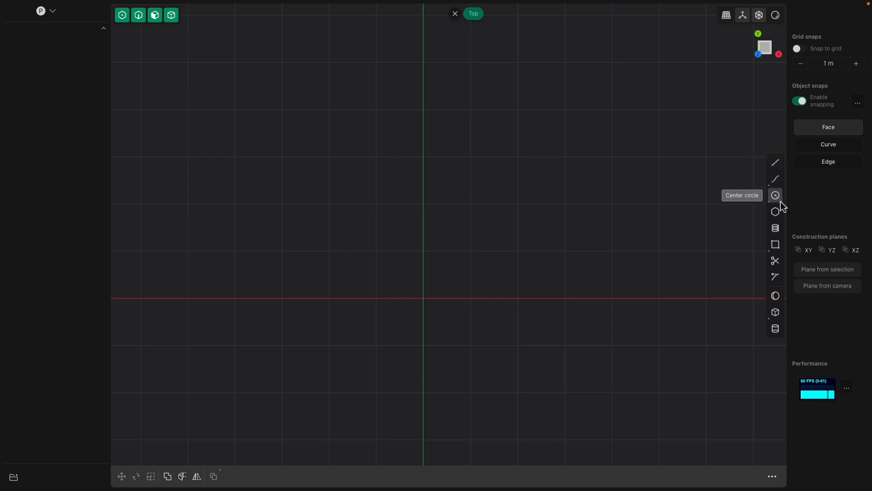
Draw a closed, rounded head outline around the upper part of the origin with a spline curve, about 18.3 m in perimeter
left_click(776, 178)
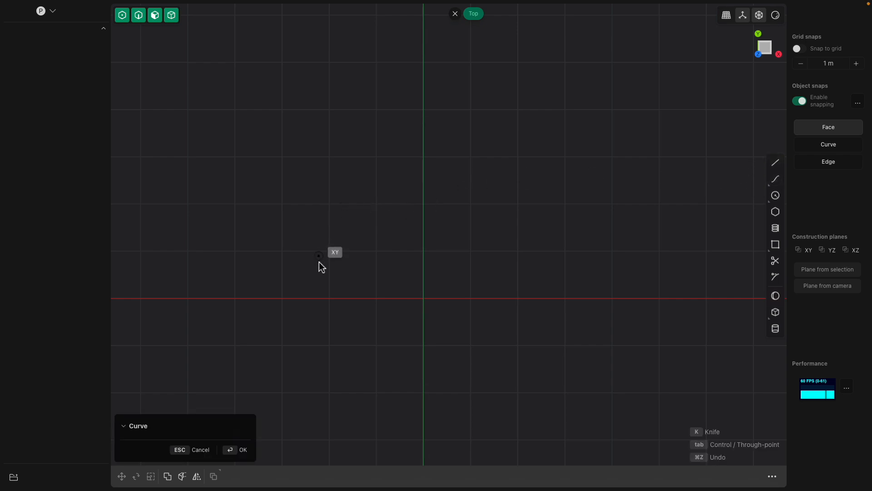
left_click(313, 260)
left_click(283, 183)
left_click(326, 109)
left_click(411, 73)
left_click(504, 85)
left_click(556, 124)
left_click(576, 211)
left_click(568, 260)
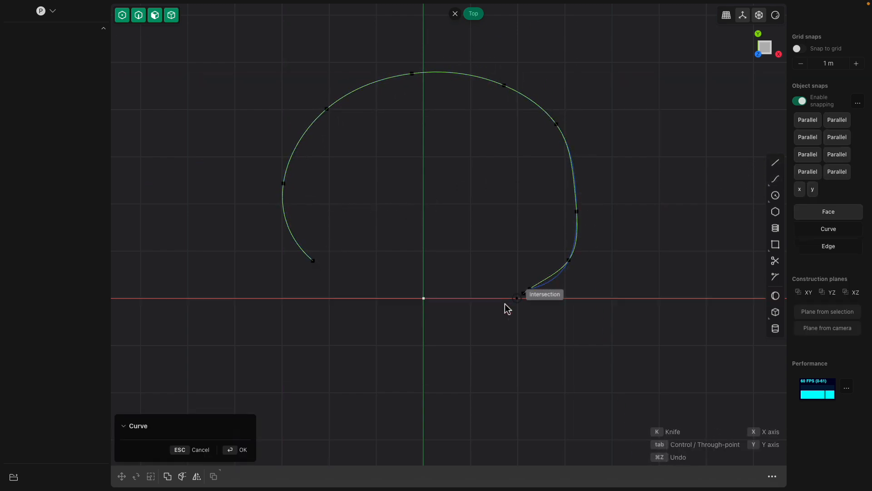
left_click(473, 317)
left_click(417, 325)
left_click(372, 315)
left_click(334, 282)
left_click(314, 263)
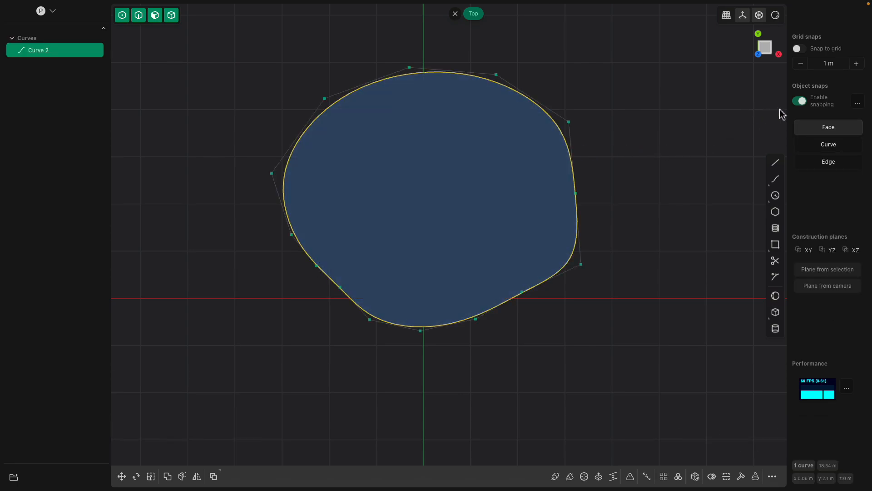
Disable object snapping and toggle the Curve and Edge snap types
left_click(857, 109)
left_click(857, 109)
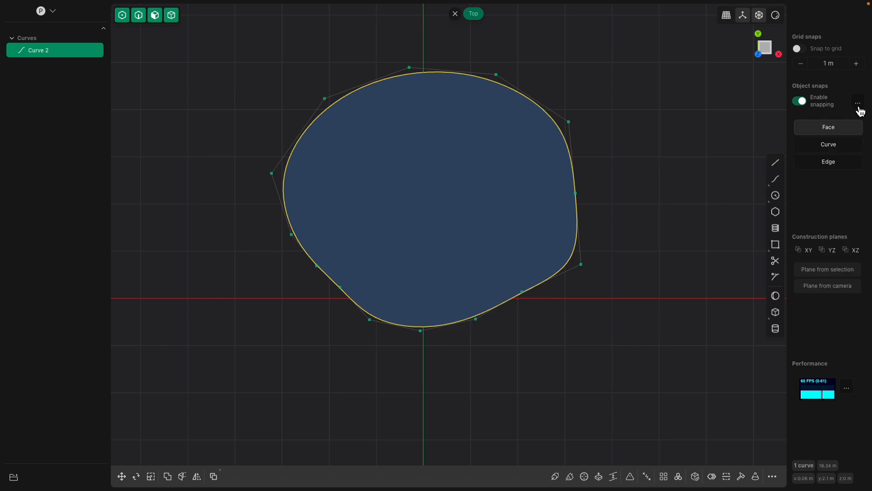
left_click(831, 163)
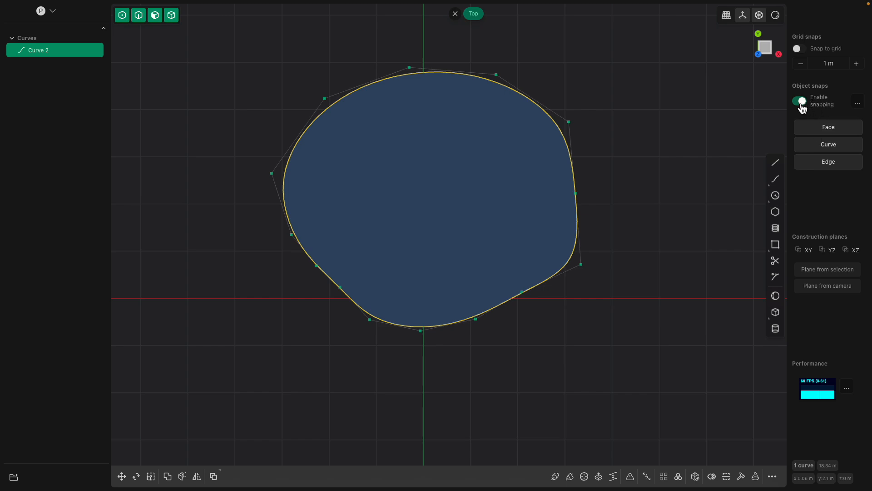
Try to sketch a closed goggle-shaped spline curve inside the upper half of the head outline, about 11.5 m in perimeter
left_click(782, 186)
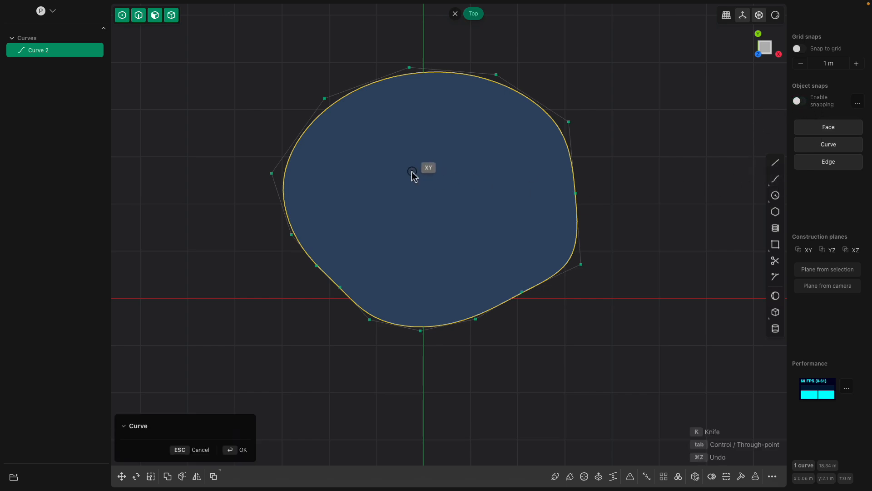
left_click(327, 188)
left_click(331, 143)
left_click(371, 125)
left_click(427, 131)
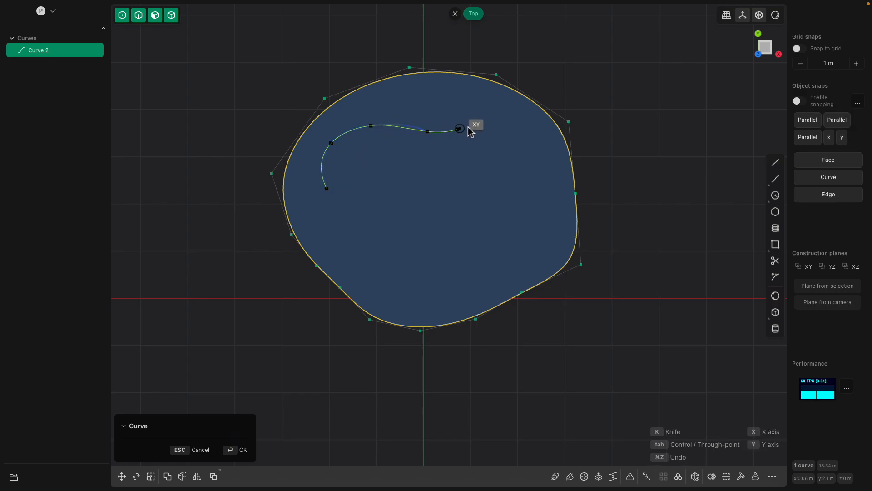
left_click(485, 124)
left_click(514, 121)
left_click(532, 141)
left_click(537, 179)
left_click(513, 204)
left_click(503, 208)
left_click(462, 214)
left_click(432, 213)
left_click(390, 214)
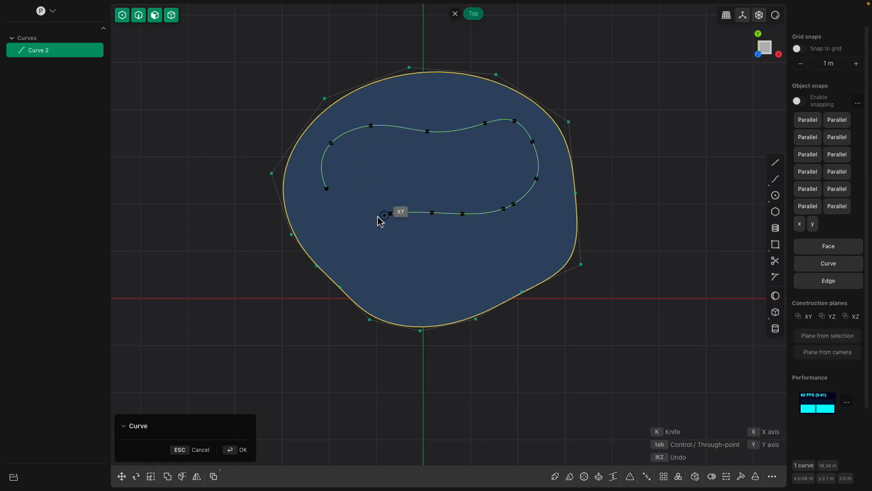
left_click(351, 216)
left_click(329, 199)
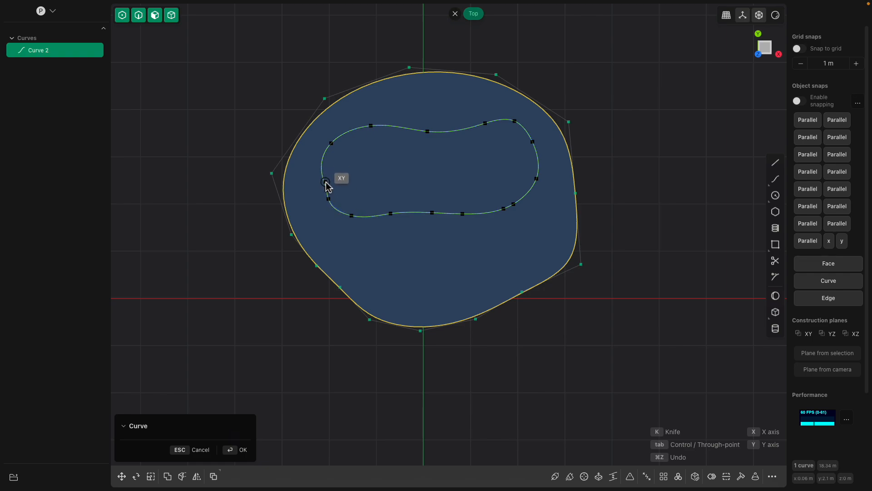
left_click(326, 182)
Inspect where the inner goggle curve's ends meet and delete that curve
scroll(349, 210, "up", 5)
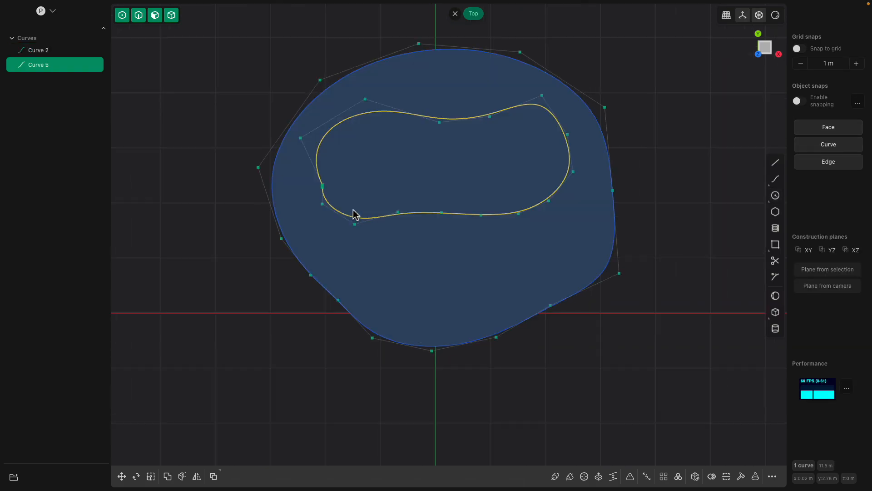
scroll(308, 178, "up", 4)
scroll(327, 189, "down", 4)
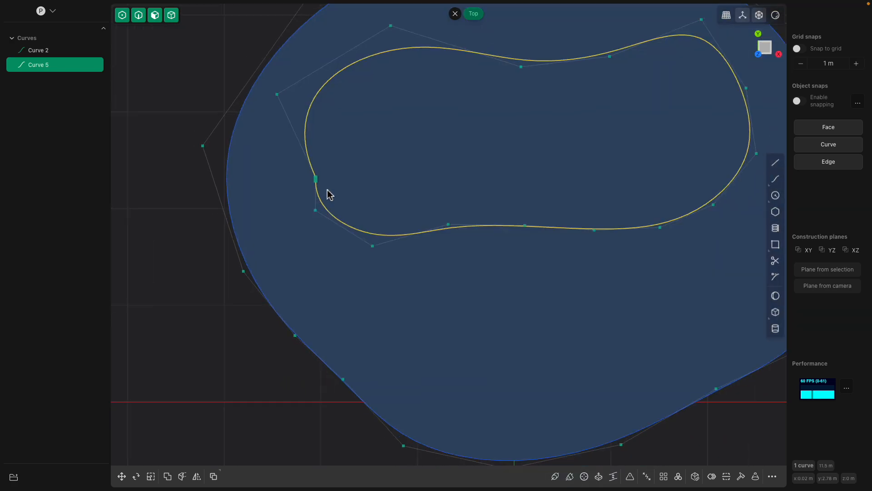
scroll(355, 198, "down", 2)
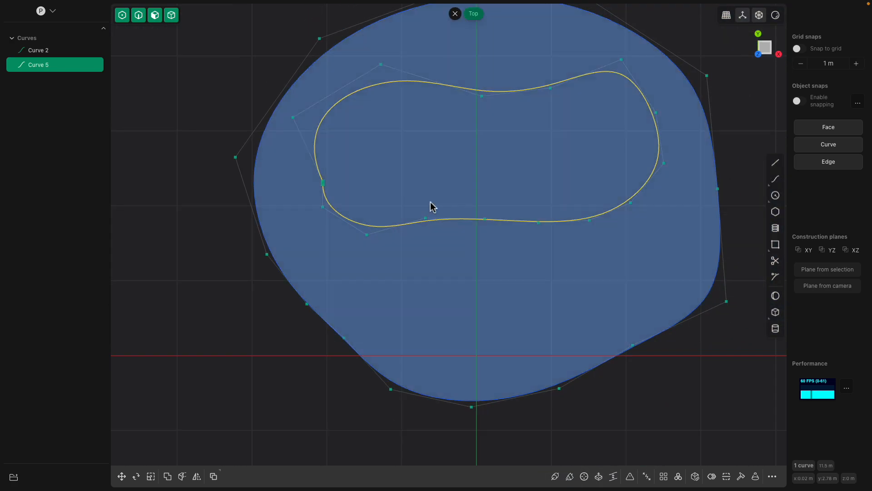
key("Delete")
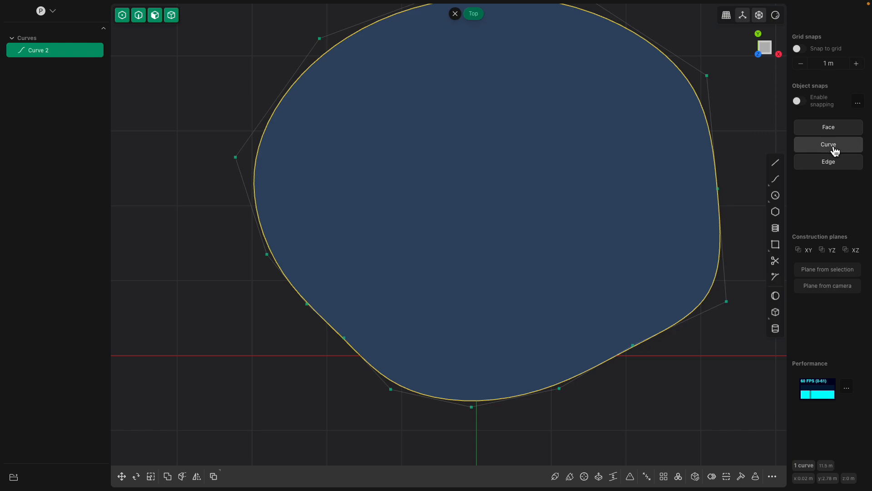
Switch the Face and Edge snap types so that only Curve stays highlighted
left_click(835, 151)
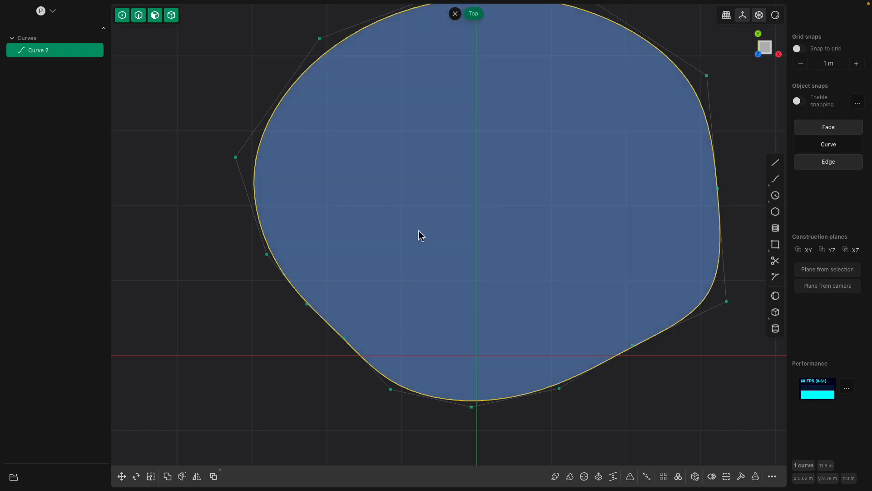
scroll(421, 234, "down", 1)
left_click(837, 132)
left_click(832, 168)
left_click(834, 147)
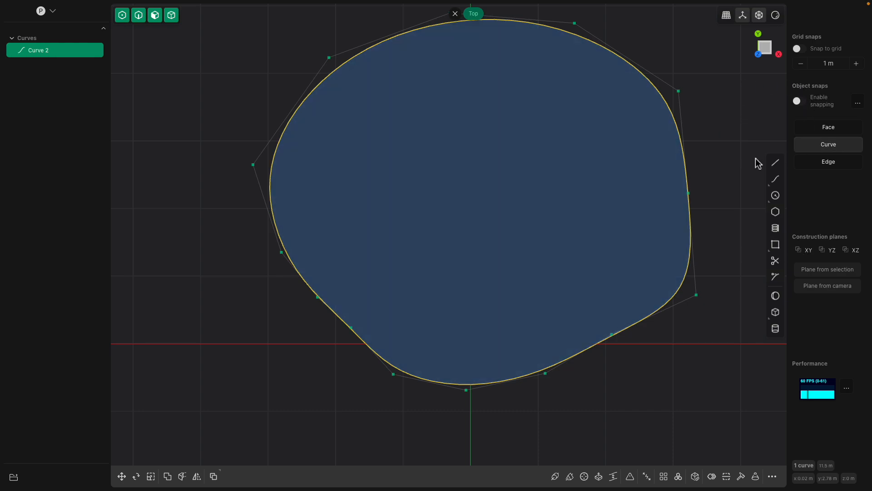
Draw a closed goggle-shaped spline curve across the upper half of the head, about 10.7 m in perimeter
scroll(674, 167, "down", 2)
middle_click_drag(674, 167, 644, 167, "shift")
left_click(775, 179)
left_click(361, 215)
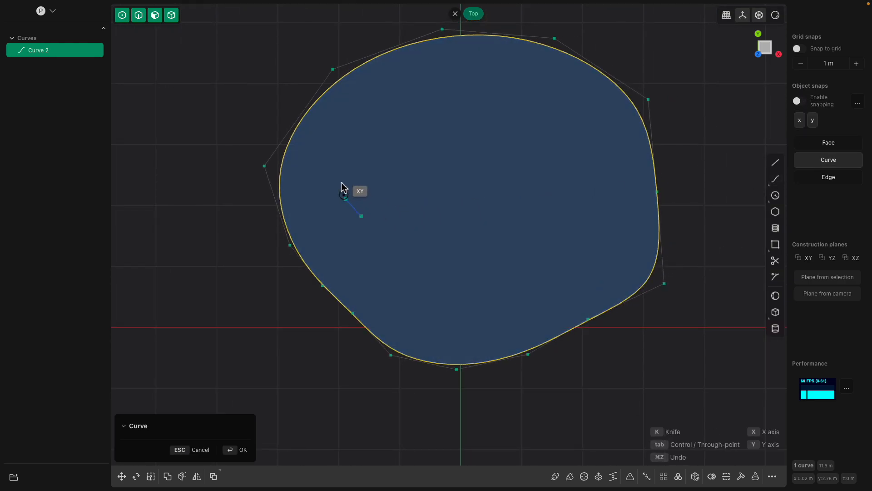
left_click(342, 155)
left_click(385, 115)
left_click(422, 111)
left_click(455, 123)
left_click(532, 137)
left_click(602, 168)
left_click(602, 198)
left_click(541, 232)
left_click(451, 238)
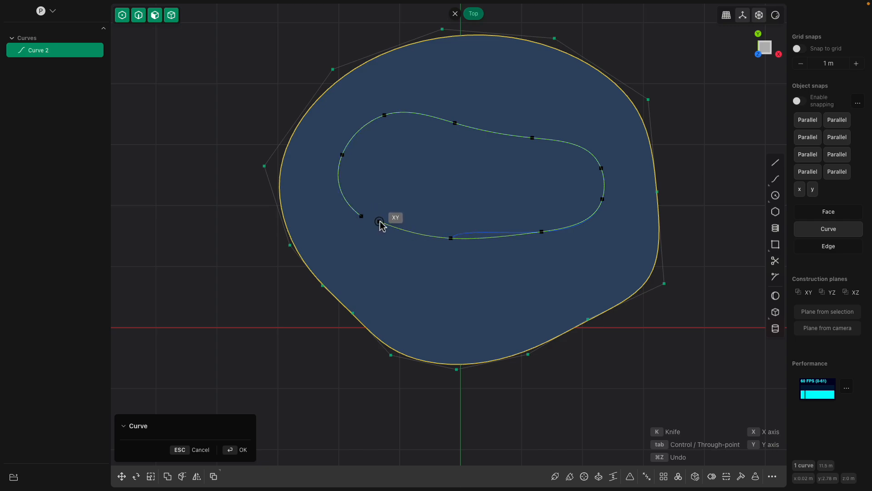
left_click(362, 217)
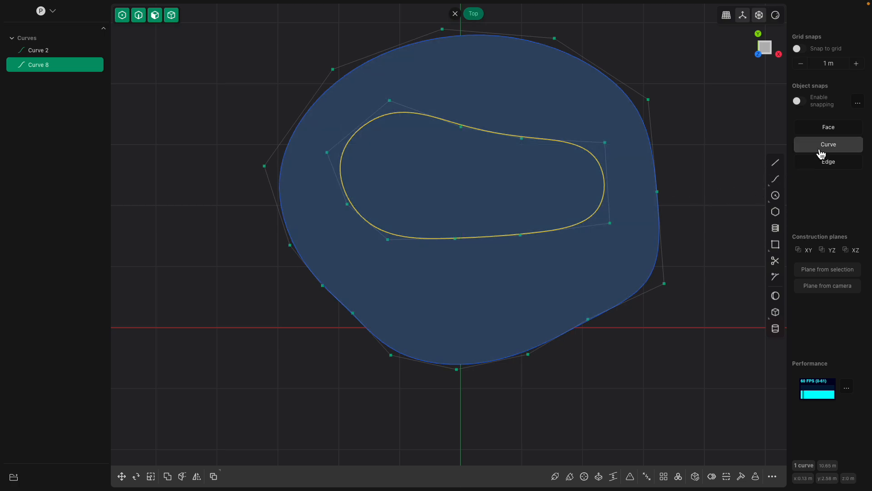
Draw a closed, roughly oval spline curve for the left eye inside the goggle shape, about 3.8 m in perimeter
left_click(776, 178)
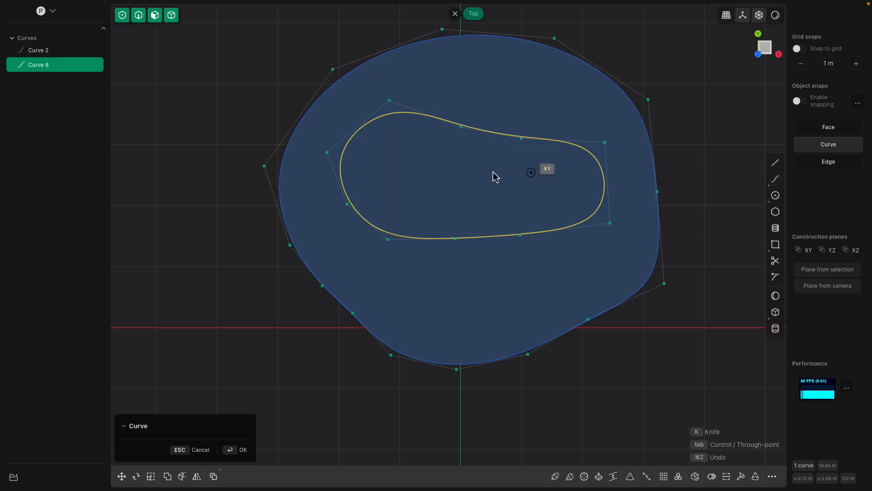
left_click(403, 149)
left_click(375, 166)
left_click(375, 185)
left_click(397, 206)
left_click(427, 208)
left_click(455, 190)
left_click(448, 159)
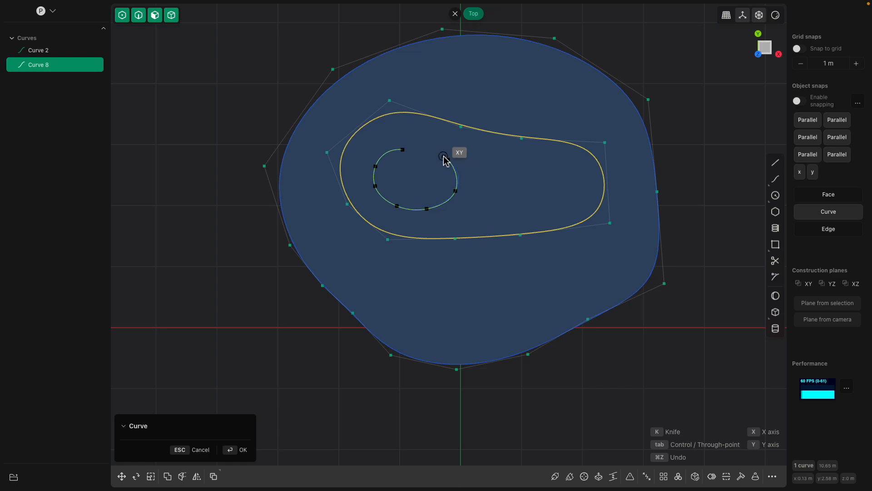
left_click(438, 154)
left_click(410, 146)
left_click(402, 149)
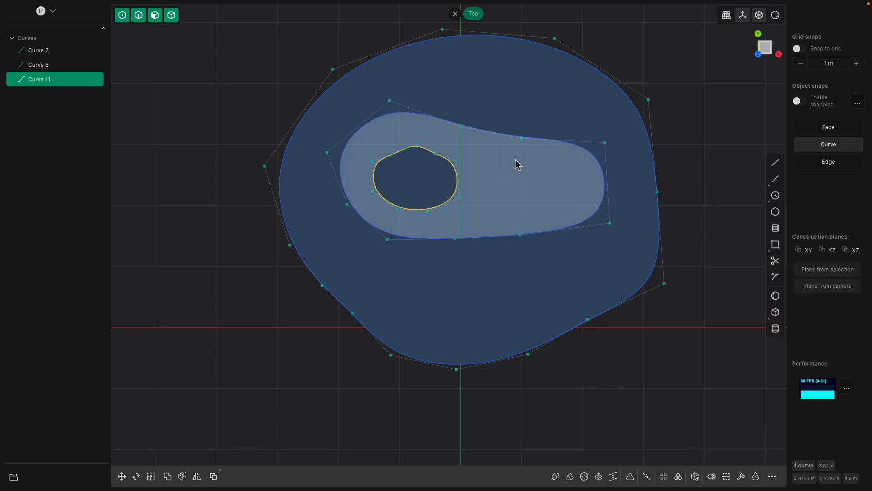
Draw a closed, roughly round spline curve for the right eye inside the goggle shape, about 3.8 m in perimeter
key("c")
left_click(509, 157)
left_click(491, 178)
left_click(493, 207)
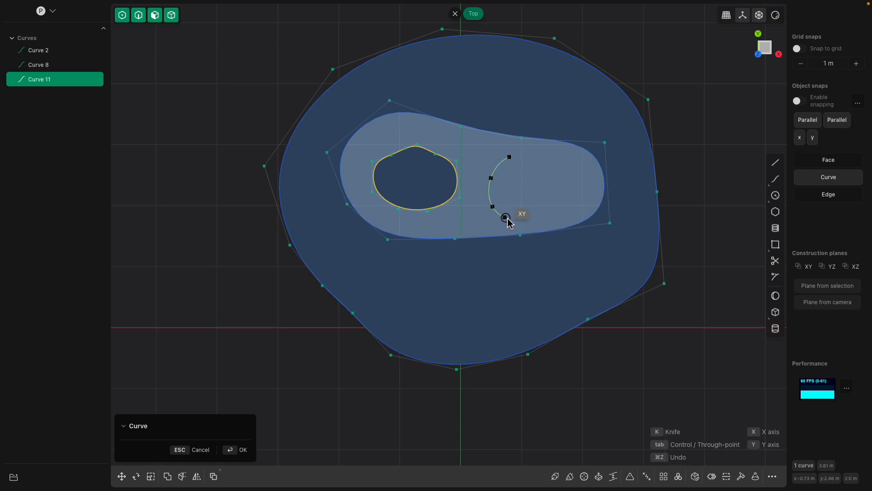
left_click(513, 219)
left_click(539, 218)
left_click(559, 206)
left_click(567, 187)
left_click(556, 163)
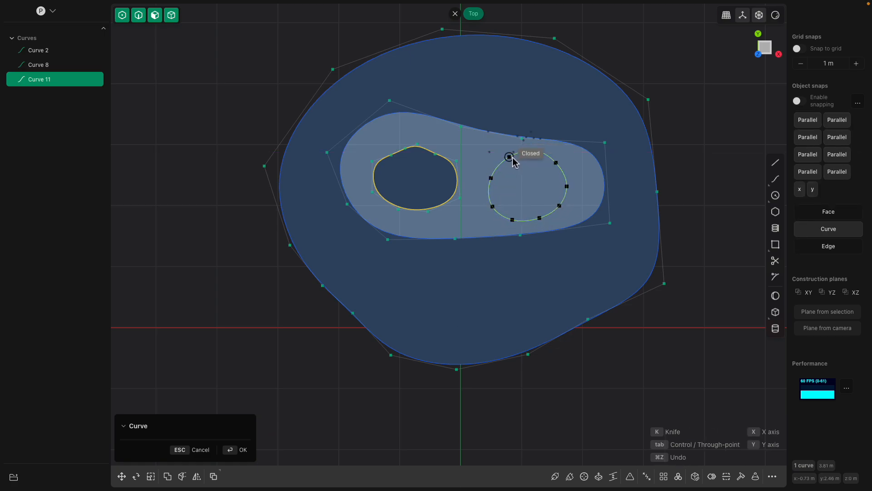
left_click(513, 152)
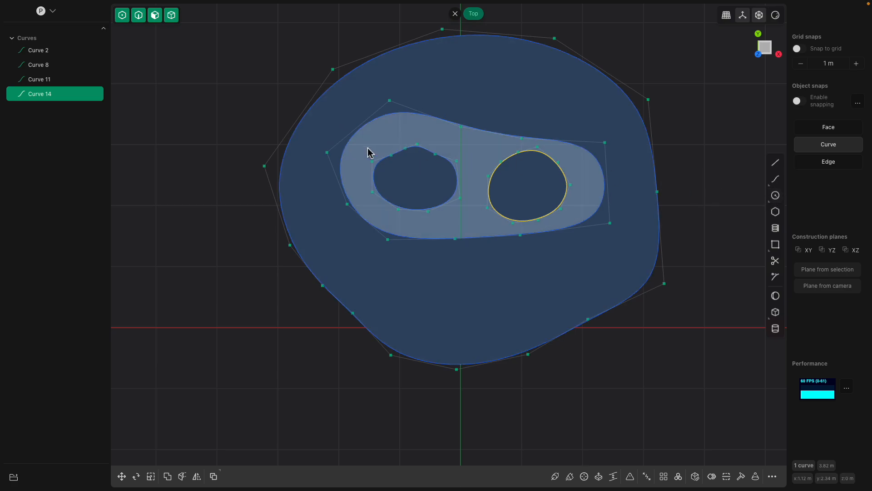
Draw an open, U-shaped spline curve about 1.6 m long as the pupil overlapping the left eye's upper edge
key("shift+r")
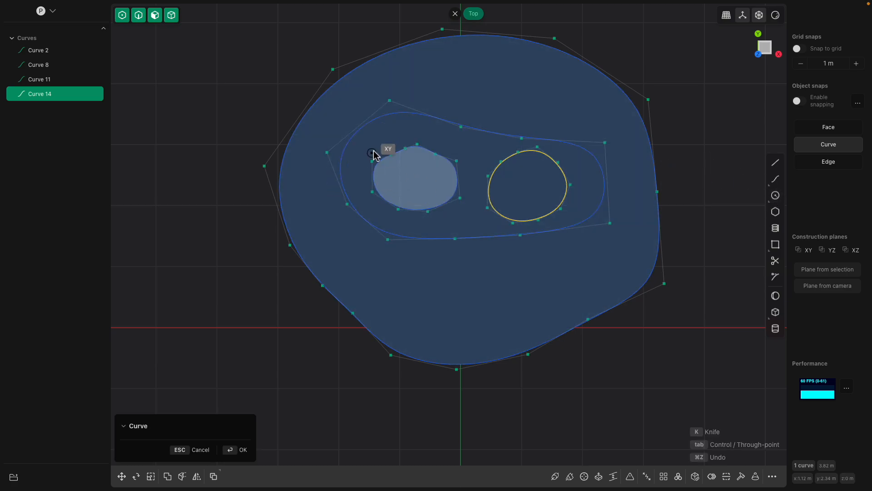
left_click(387, 144)
left_click(388, 164)
left_click(401, 180)
left_click(414, 176)
left_click(415, 166)
left_click(414, 150)
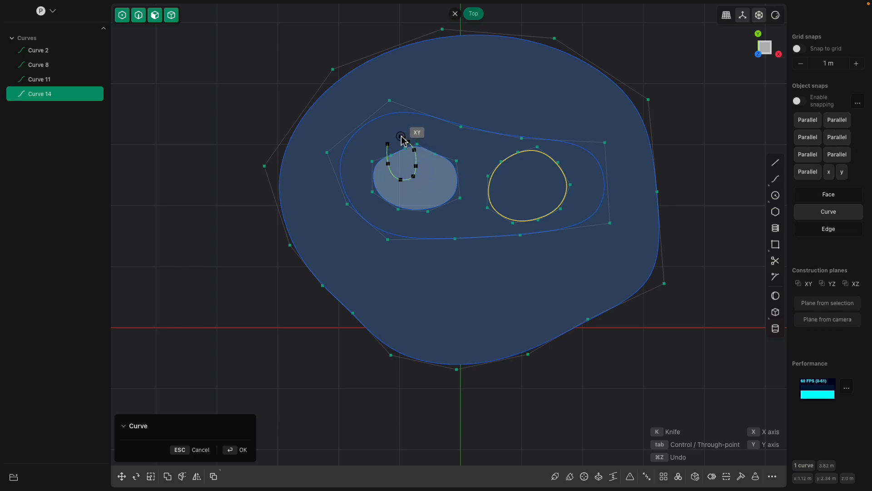
key("Return")
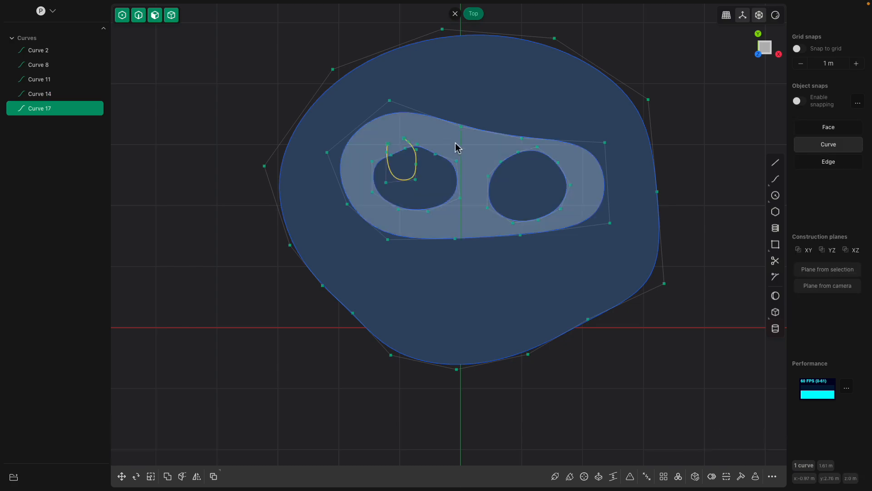
Draw an open, looped spline curve about 2 m long as the pupil overlapping the right eye's upper edge
key("shift+r")
left_click(497, 149)
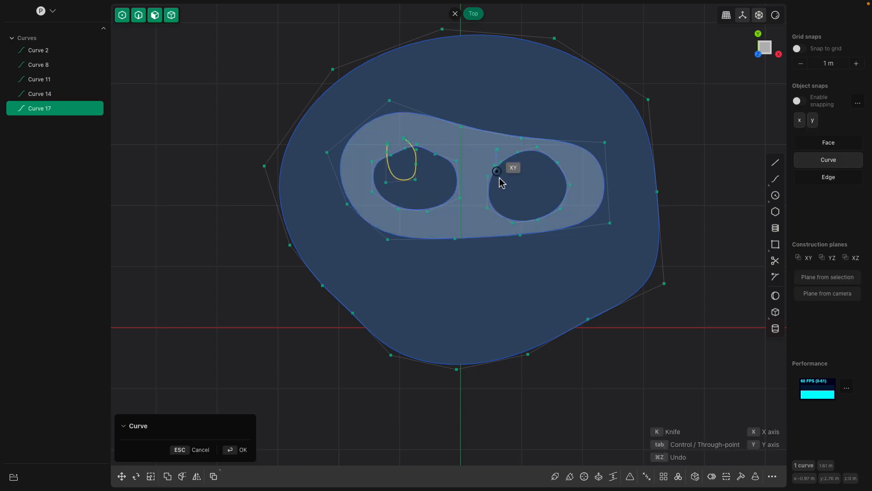
left_click(500, 182)
left_click(523, 190)
left_click(531, 185)
left_click(529, 158)
left_click(513, 144)
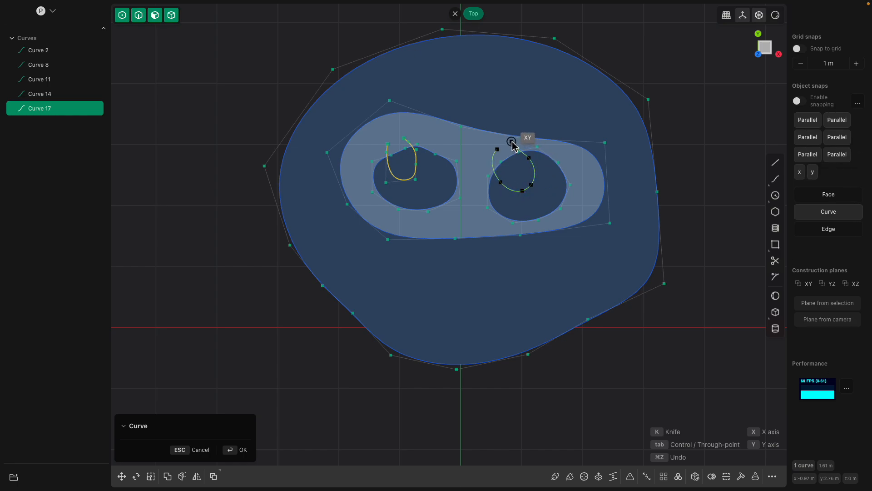
key("Return")
Draw a closed, wide mouth-shaped spline curve below the goggle shape, about 7.6 m in perimeter
middle_click_drag(475, 269, 455, 246, "shift")
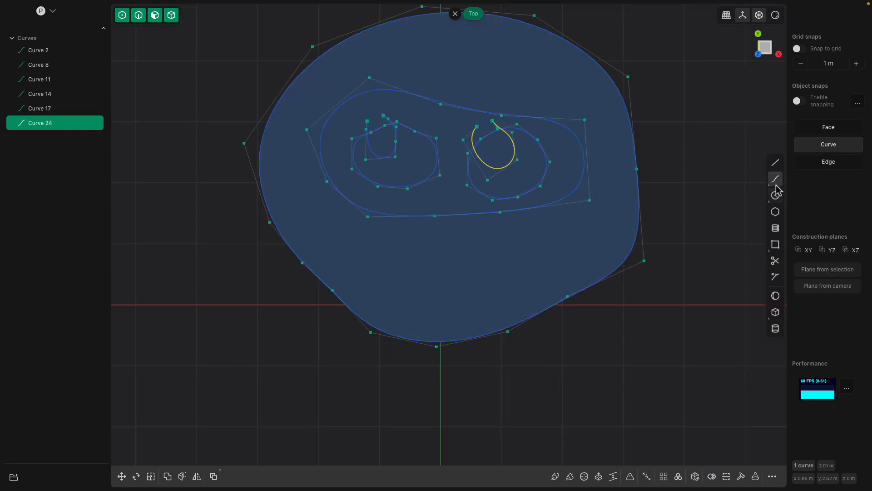
left_click(776, 184)
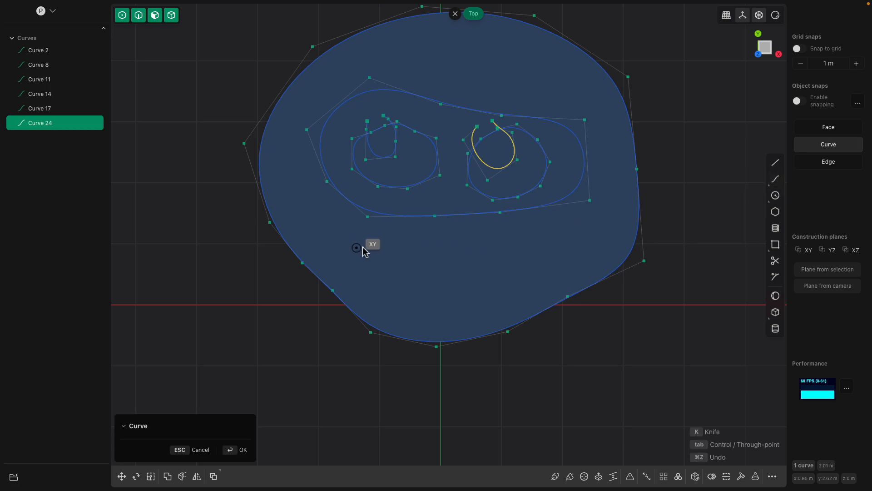
left_click(357, 247)
left_click(401, 241)
left_click(443, 250)
left_click(494, 250)
left_click(532, 242)
left_click(568, 262)
left_click(544, 280)
left_click(505, 286)
left_click(465, 289)
left_click(415, 287)
left_click(386, 281)
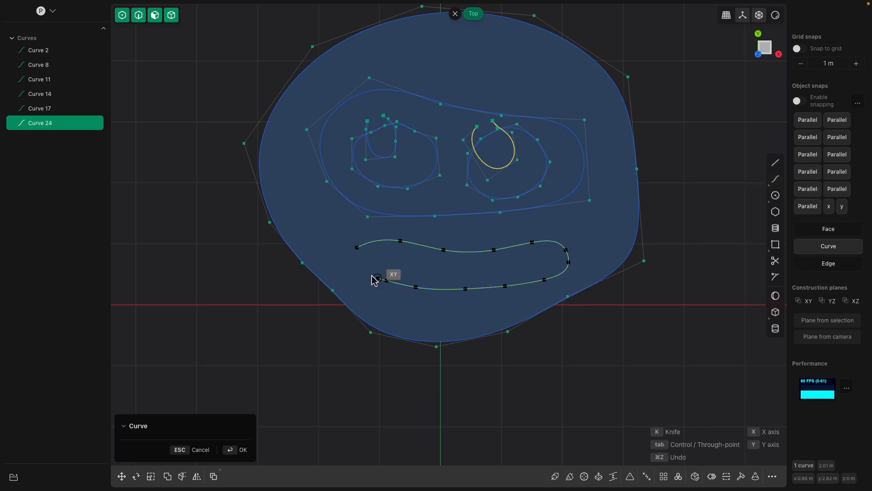
left_click(360, 272)
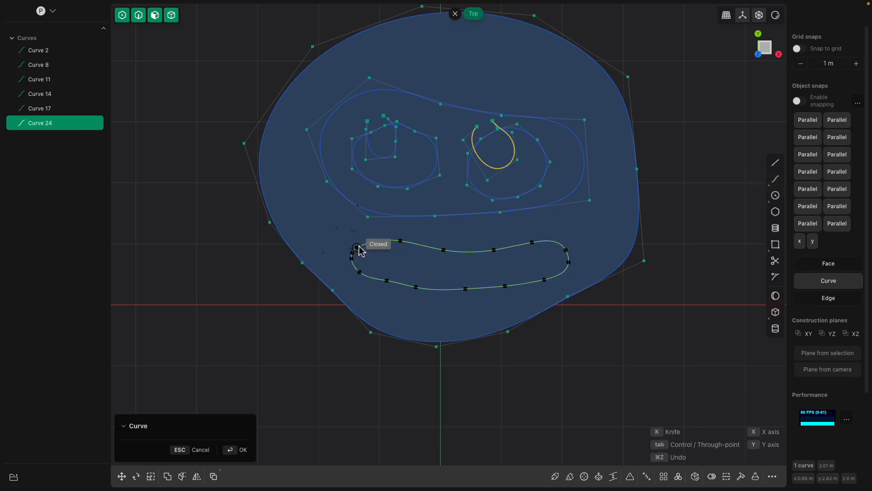
left_click(358, 248)
Draw an open zigzag polyline about 10.2 m long across the mouth shape, its peaks and valleys crossing the mouth outline
scroll(371, 251, "up", 1)
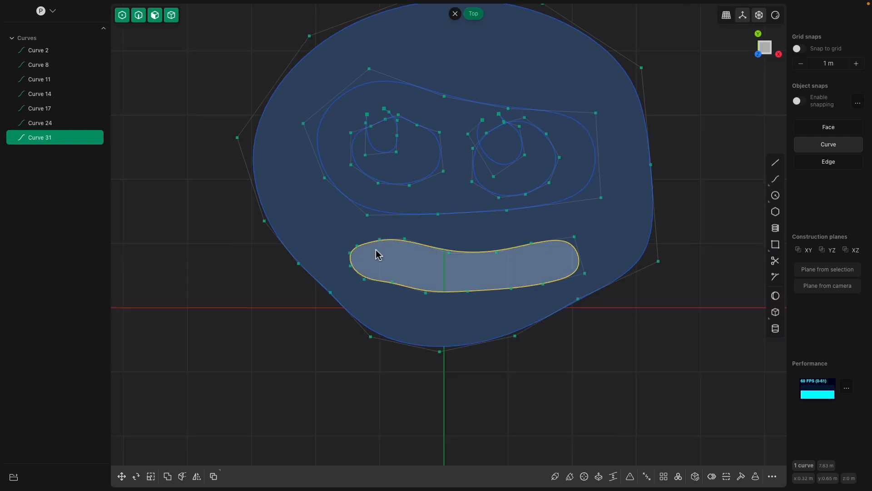
left_click(779, 164)
scroll(369, 292, "up", 1)
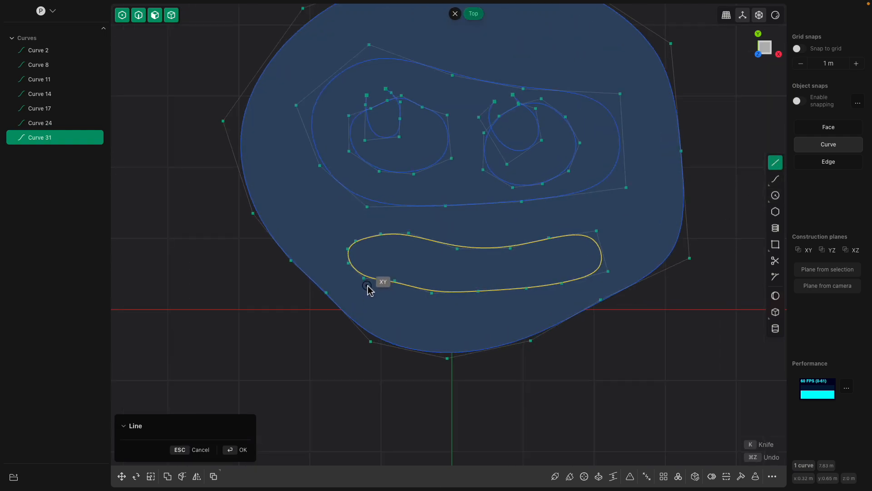
left_click(367, 285)
left_click(395, 217)
left_click(412, 306)
left_click(441, 231)
left_click(460, 316)
left_click(477, 236)
left_click(508, 316)
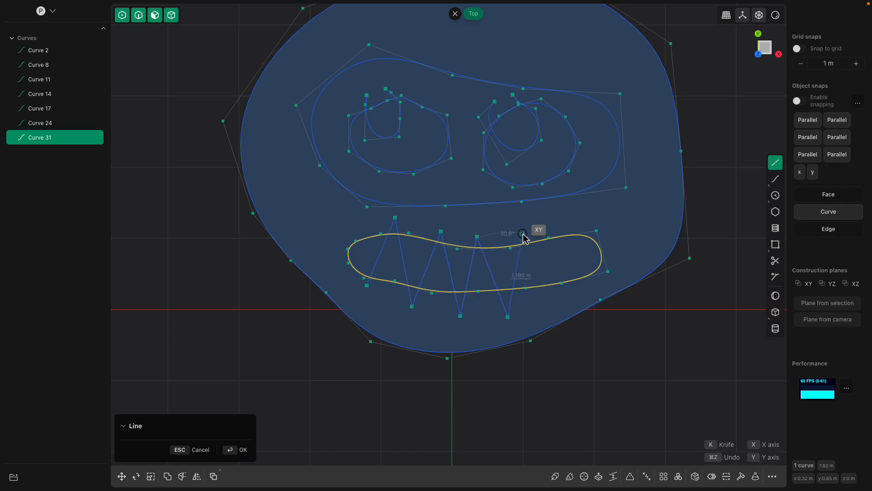
left_click(523, 233)
left_click(560, 293)
left_click(564, 226)
key("Return")
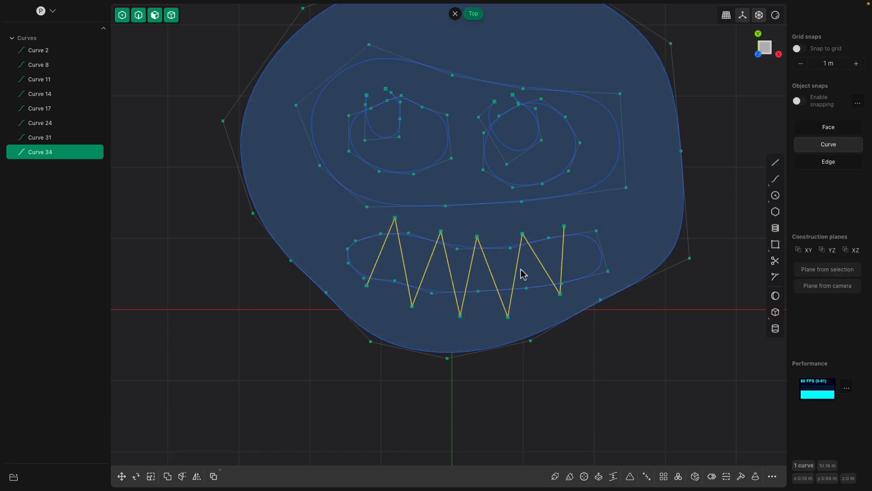
Save the sketch as a Plasticity file in the _PLASTICITY documents folder
scroll(457, 288, "up", 2)
right_click_drag(456, 288, 394, 318)
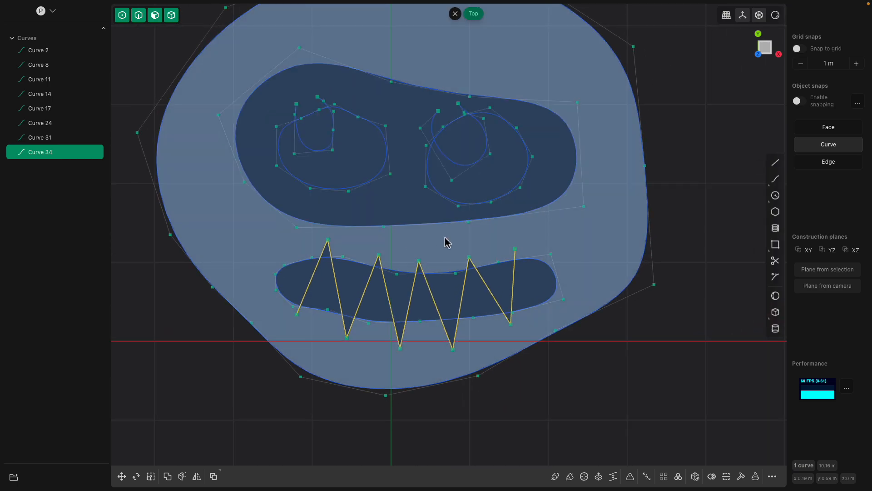
right_click_drag(413, 240, 427, 257)
key("super+s")
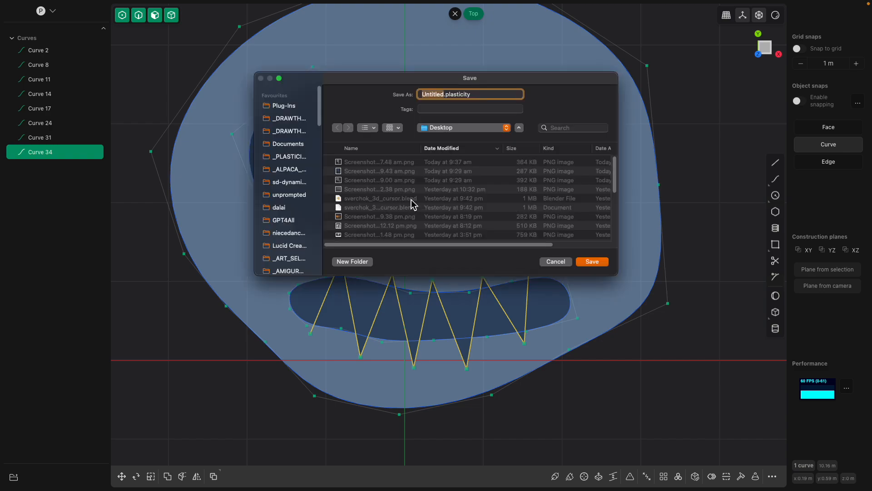
left_click(289, 157)
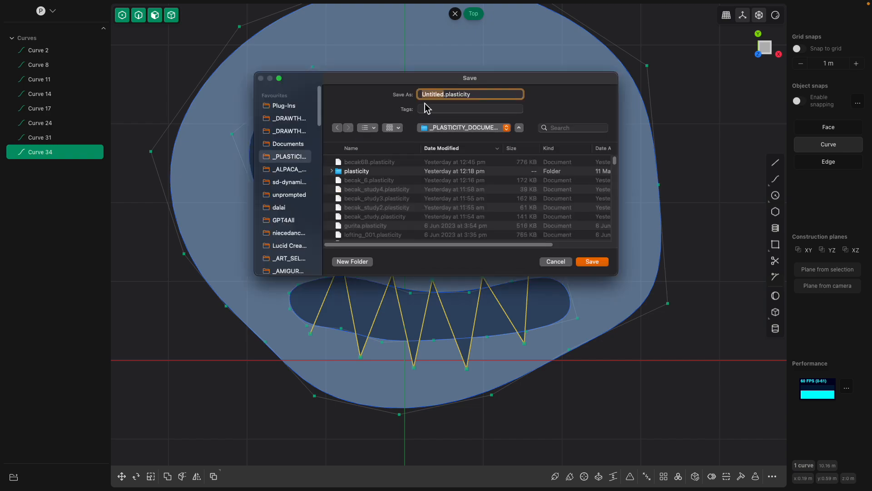
type("s")
key("Return")
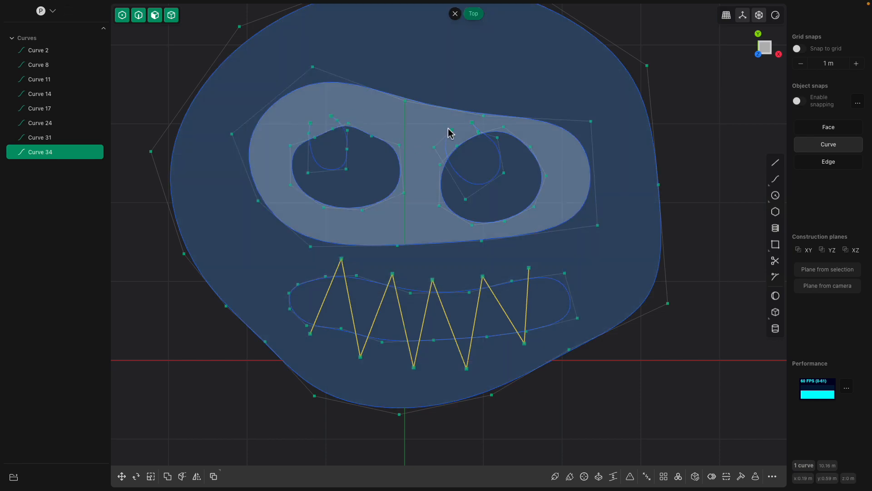
Trim away the ends of both pupil curves that stick out above the eye outlines
scroll(418, 225, "down", 1)
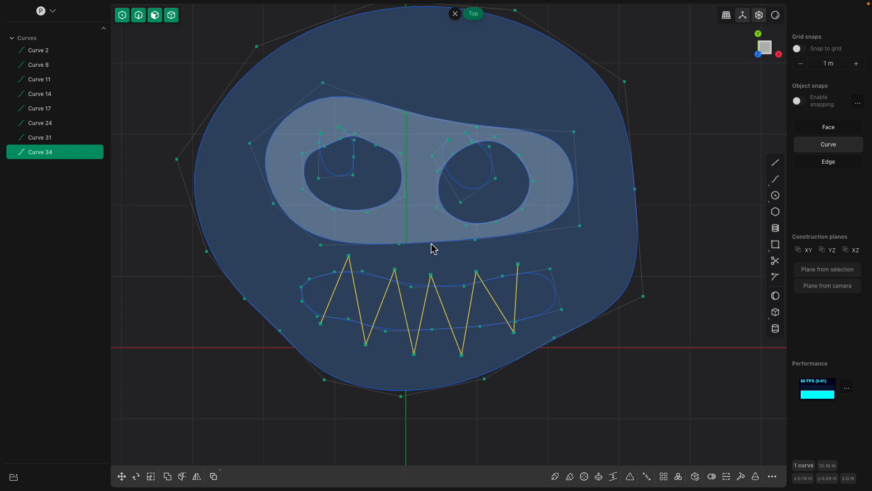
middle_click_drag(431, 242, 443, 260, "shift")
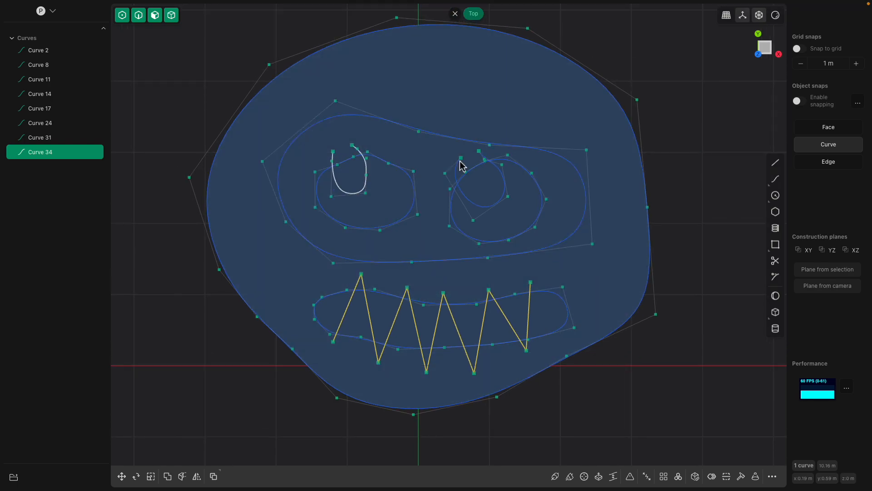
key("f")
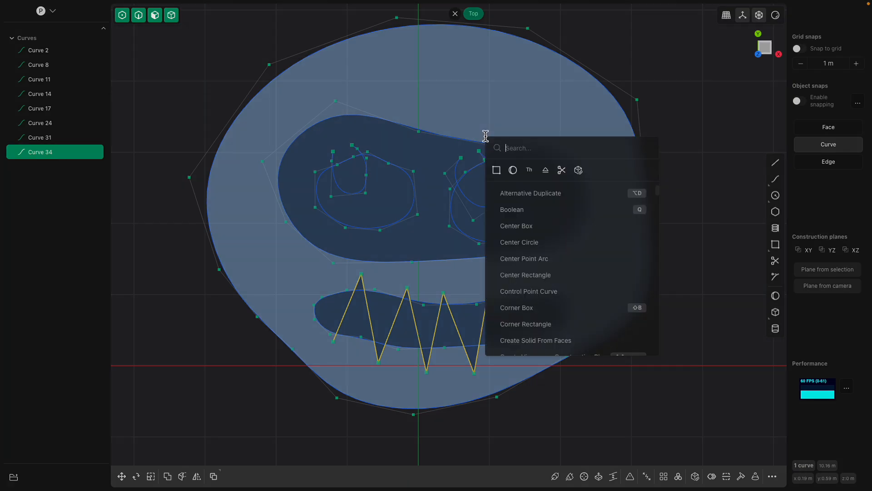
type("tri")
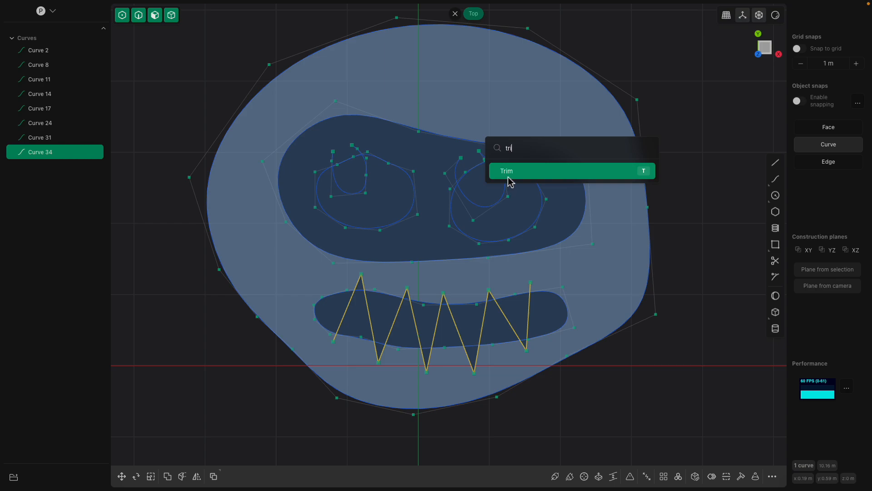
left_click(510, 177)
scroll(336, 189, "up", 8)
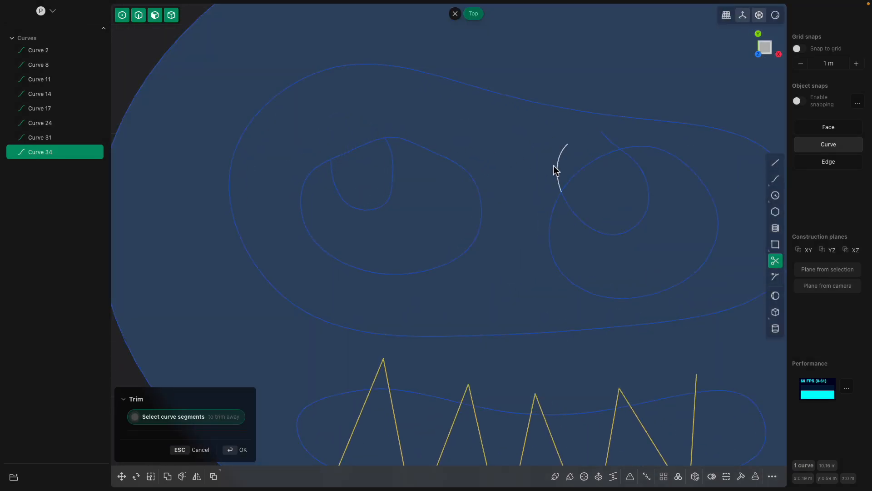
left_click(556, 170)
Trim away the zigzag segments outside the mouth outline so that only the tooth lines inside the mouth remain
scroll(564, 299, "down", 3)
middle_click_drag(436, 322, 404, 204)
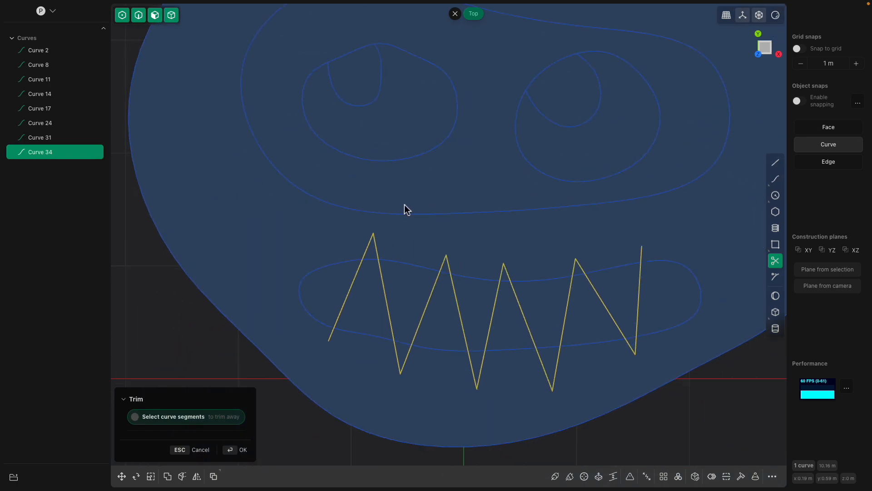
left_click(379, 253)
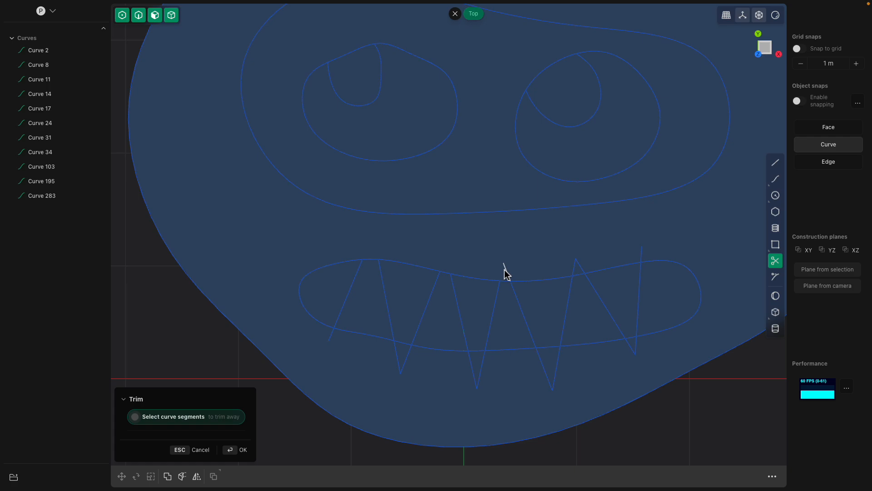
left_click(577, 263)
left_click(559, 371)
left_click(488, 363)
left_click(466, 362)
left_click(409, 354)
scroll(427, 343, "down", 5)
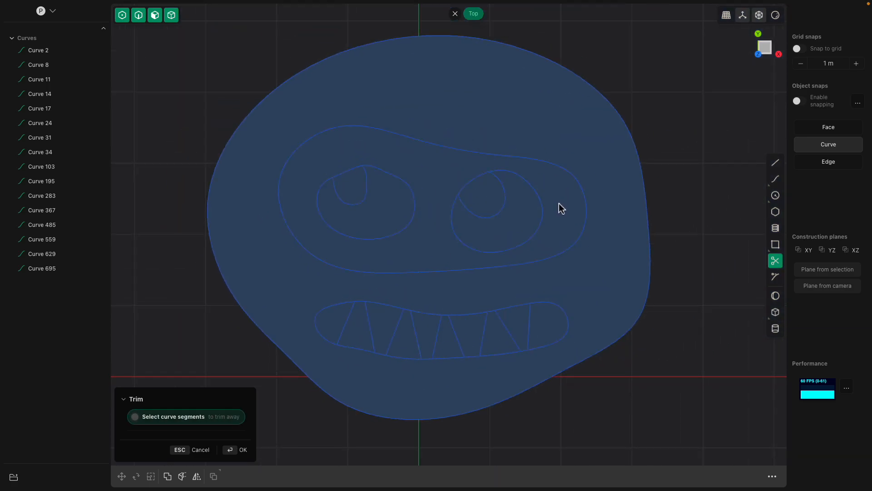
Draw an open, ear-shaped spline curve about 6.2 m long at the head's upper left, with both ends inside the head
scroll(661, 203, "down", 3)
right_click_drag(723, 179, 727, 219)
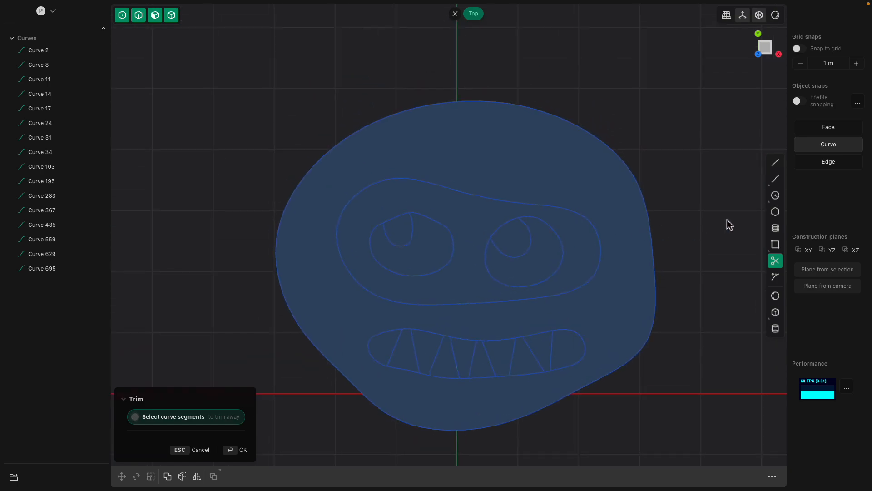
left_click(776, 180)
scroll(461, 185, "down", 2)
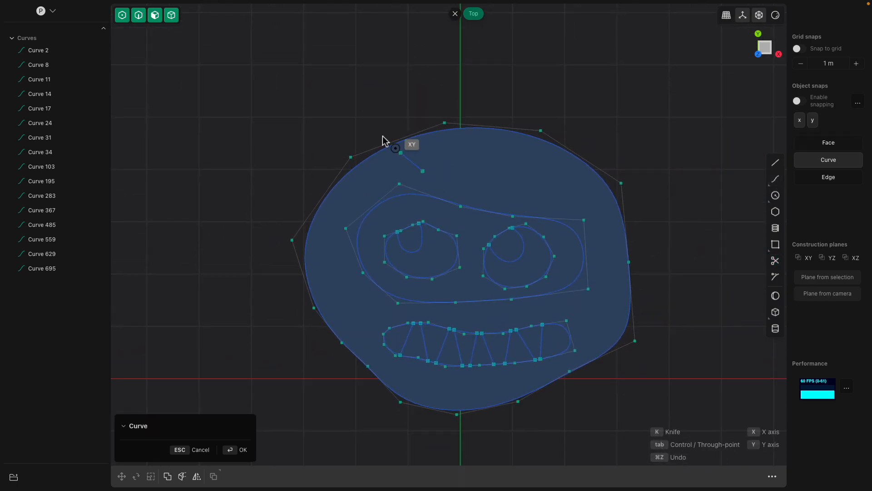
left_click(376, 126)
left_click(369, 77)
left_click(397, 37)
left_click(431, 50)
left_click(449, 73)
left_click(456, 101)
left_click(463, 142)
left_click(468, 160)
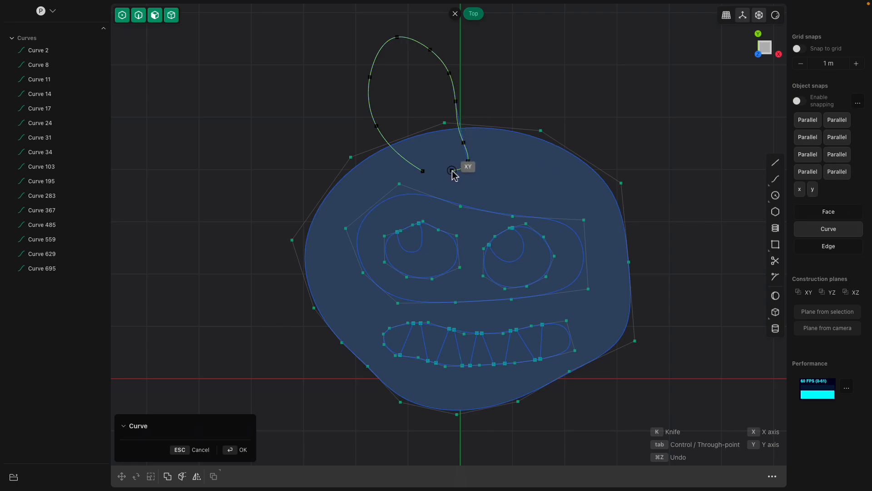
key("Return")
Draw an open, ear-shaped spline curve about 7.3 m long at the head's upper right, with both ends inside the head
left_click(776, 179)
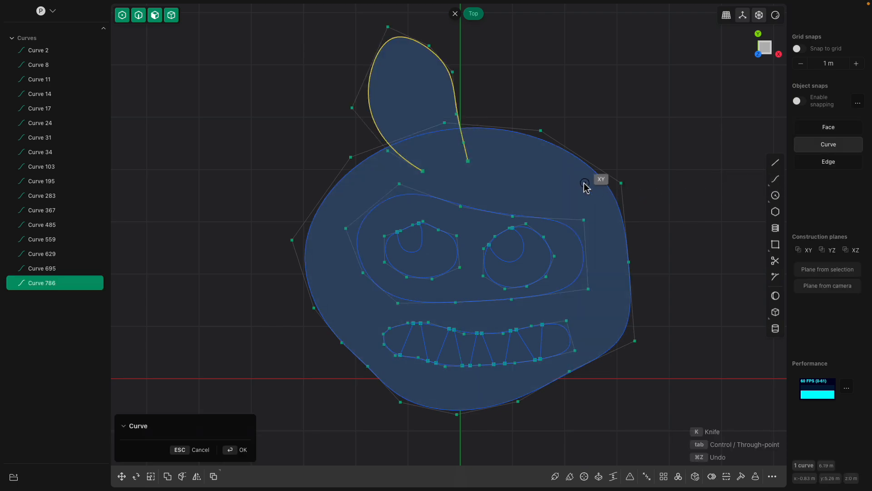
left_click(547, 162)
left_click(560, 111)
left_click(612, 48)
left_click(653, 62)
left_click(676, 98)
left_click(659, 145)
left_click(607, 176)
left_click(566, 186)
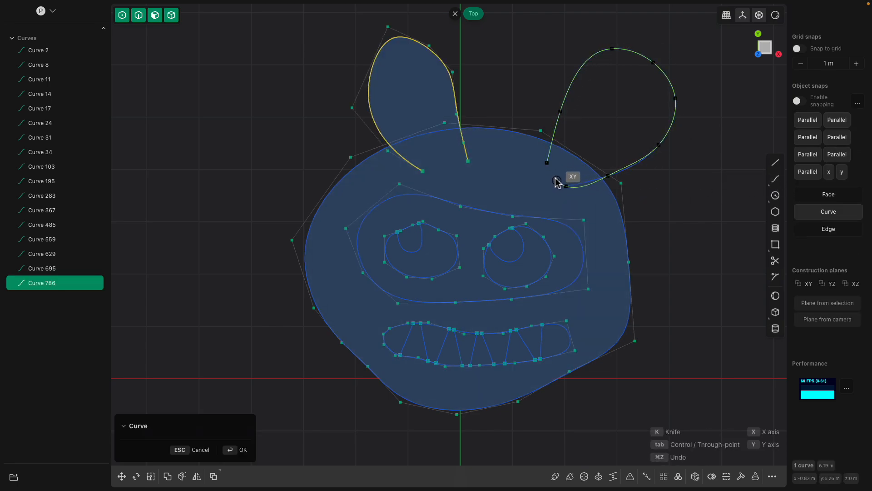
key("Return")
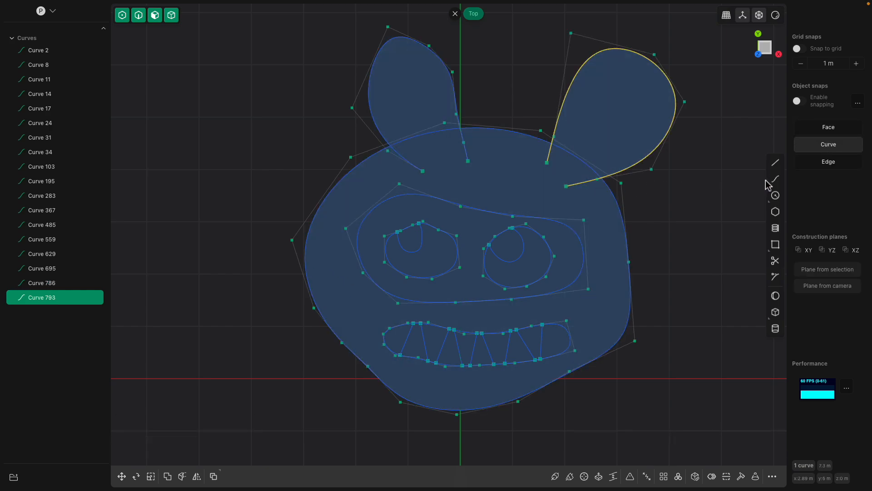
Offset the left ear region inward to add an inner ear outline
left_click(411, 97)
key("x")
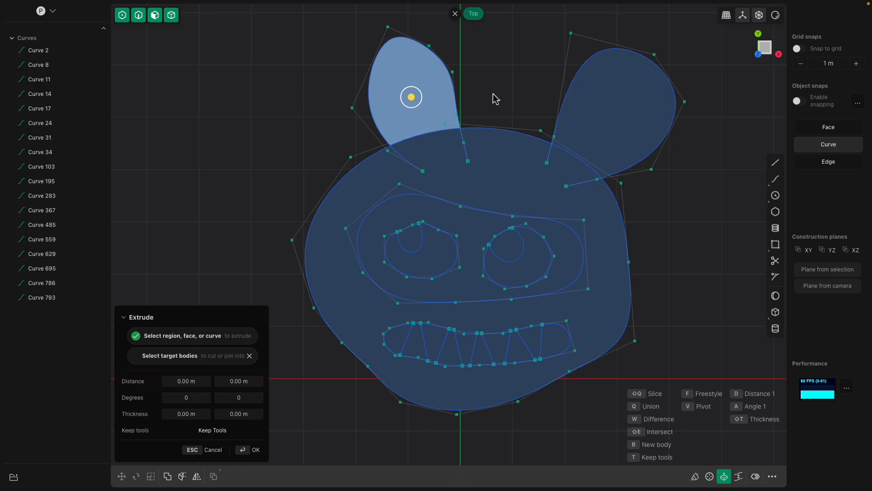
key("o")
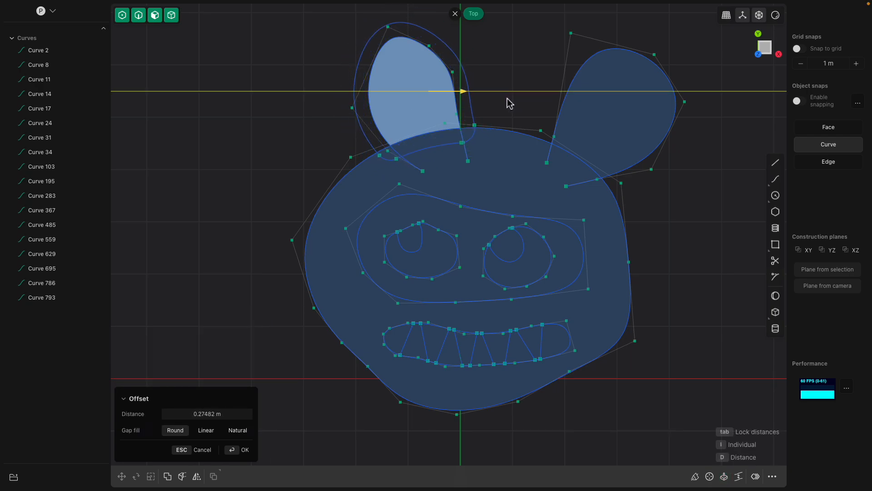
left_click(482, 100)
Offset the right ear region inward to add an inner ear outline about 6.3 m in perimeter
left_click(604, 121)
key("x")
key("o")
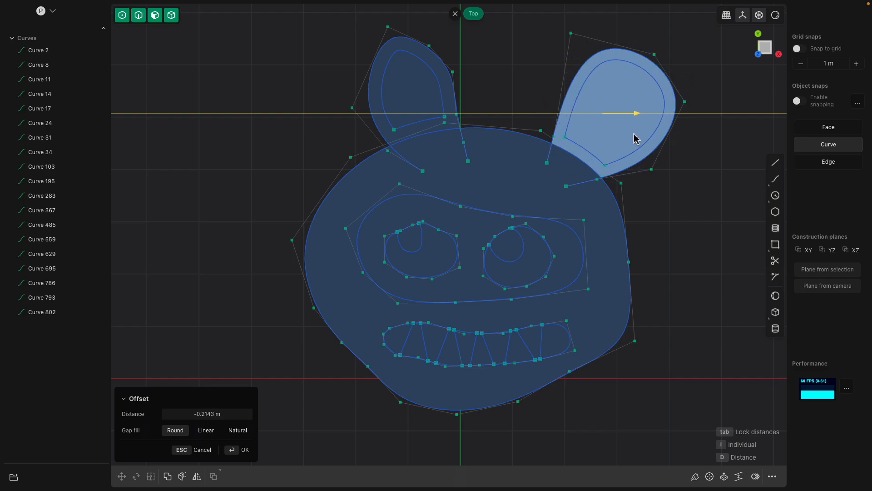
key("Escape")
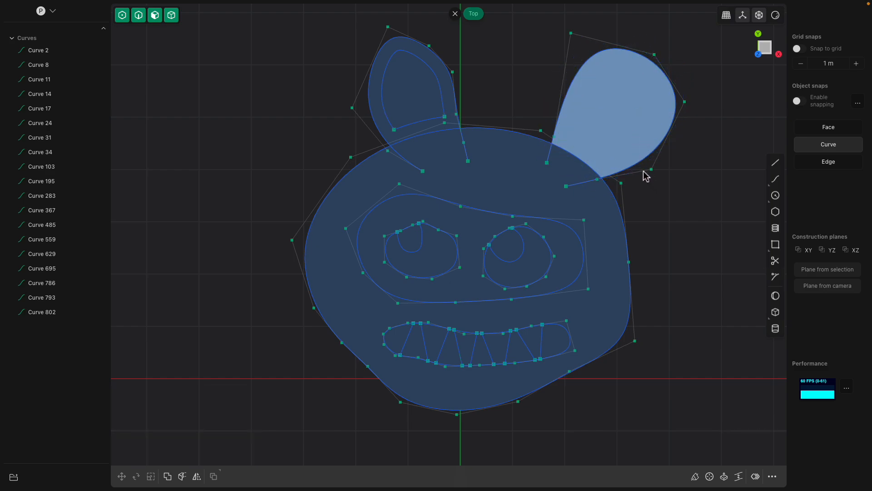
key("e")
key("o")
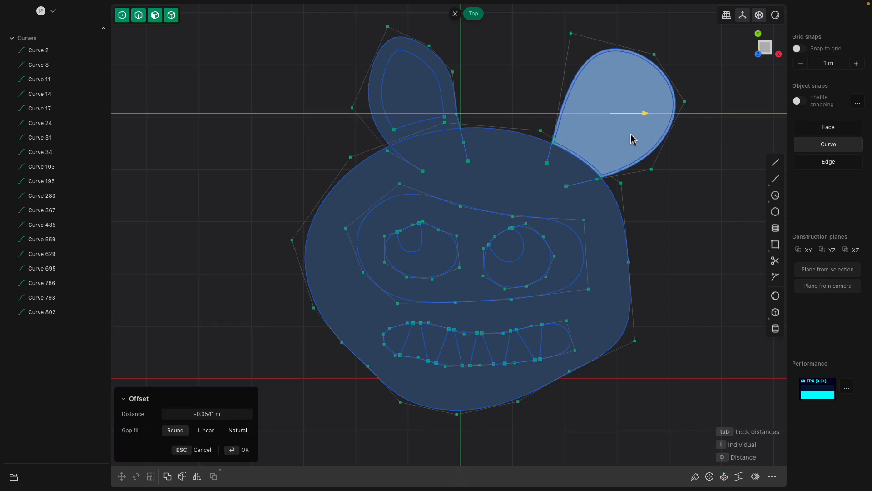
left_click(625, 132)
right_click(666, 208)
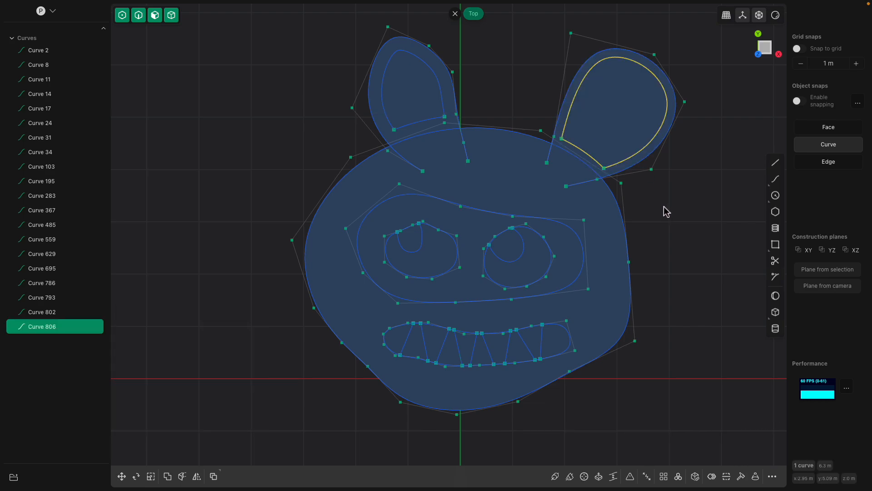
Trim away the ends of both outer ear curves that extend inside the head outline
type("f")
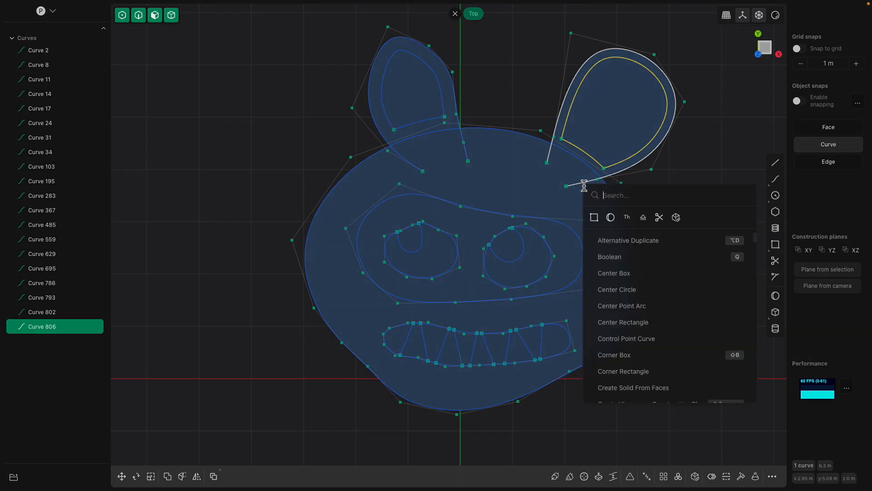
type("tri")
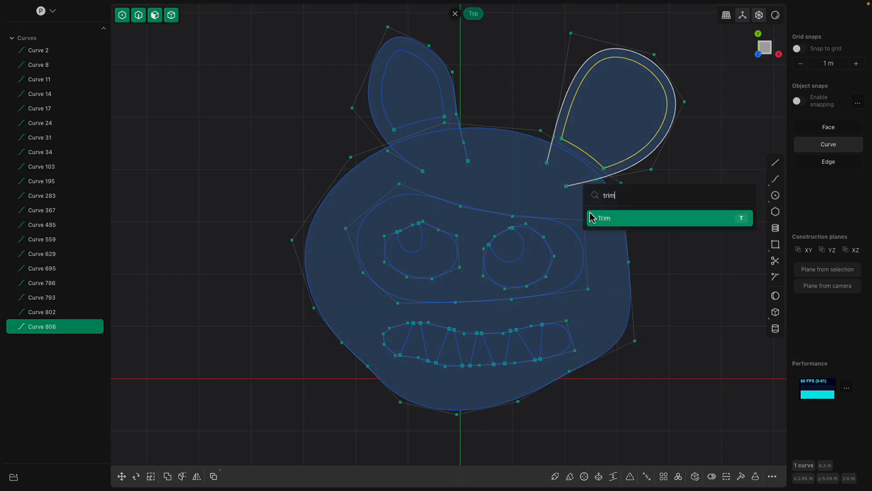
type("m")
key("Return")
left_click(583, 183)
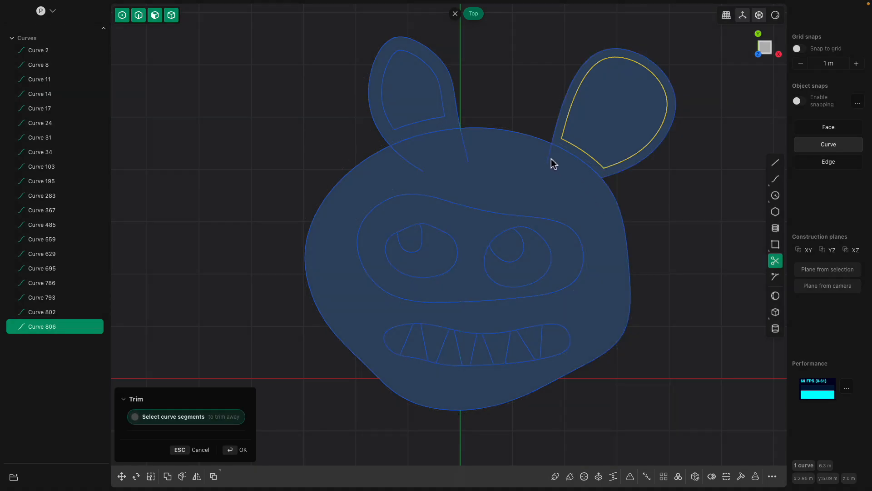
scroll(386, 160, "down", 2)
scroll(400, 162, "up", 2)
left_click(409, 137)
left_click(585, 166)
key("Return")
scroll(645, 214, "down", 3)
middle_click_drag(646, 216, 640, 205, "shift")
left_click(640, 205)
key("ctrl+z")
key("ctrl+z")
key("ctrl+z")
left_click(642, 209)
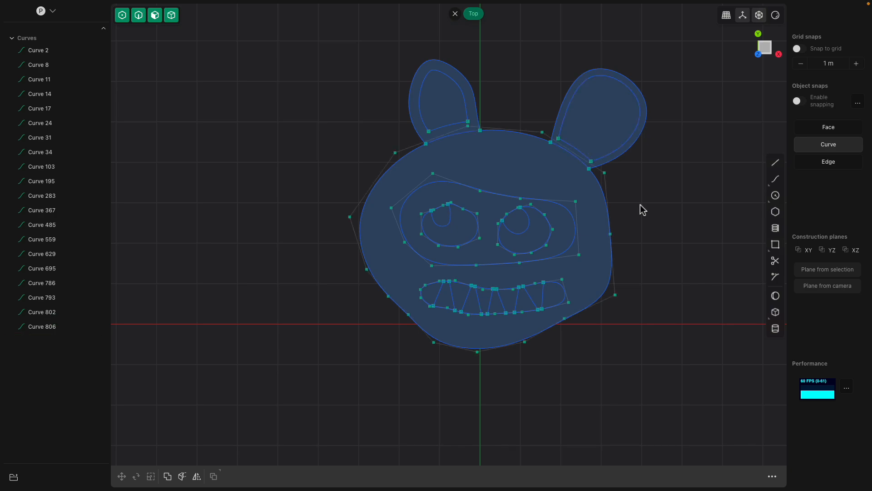
Draw a closed five-sided torso outline about 8.65 m in perimeter with straight lines, its narrow top overlapping the chin
middle_click_drag(640, 209, 590, 194, "shift")
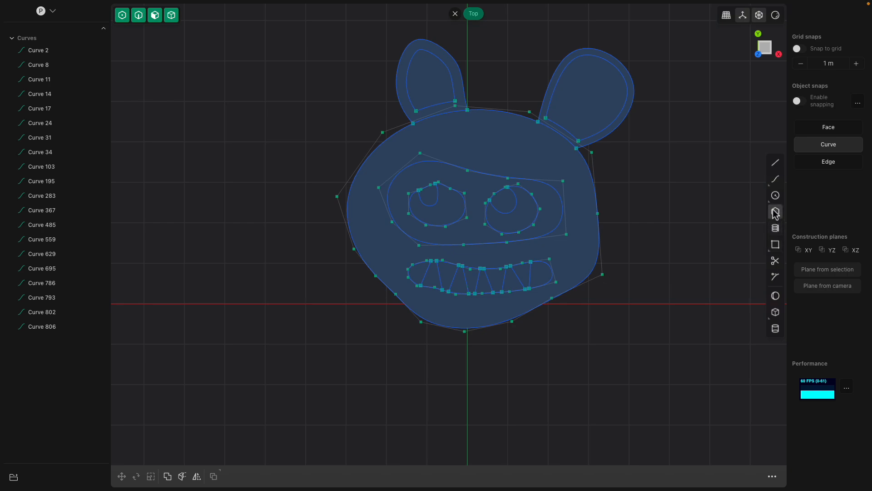
left_click(776, 165)
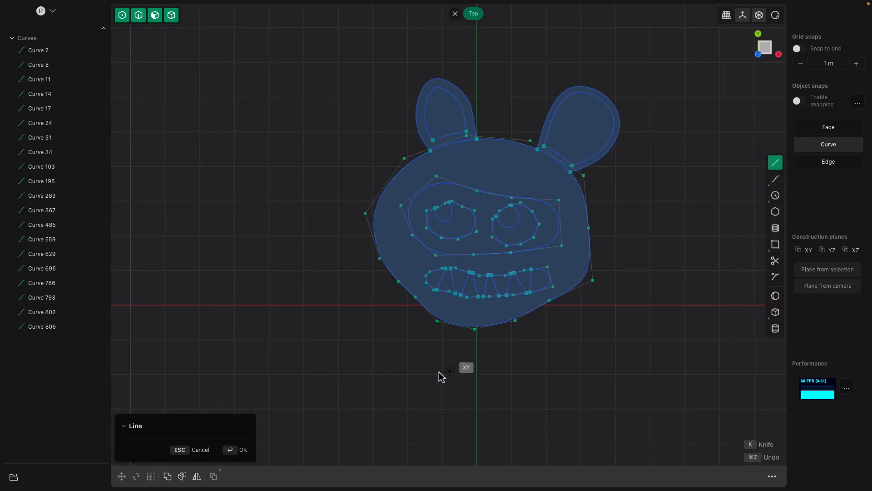
left_click(408, 378)
left_click(452, 312)
left_click(494, 314)
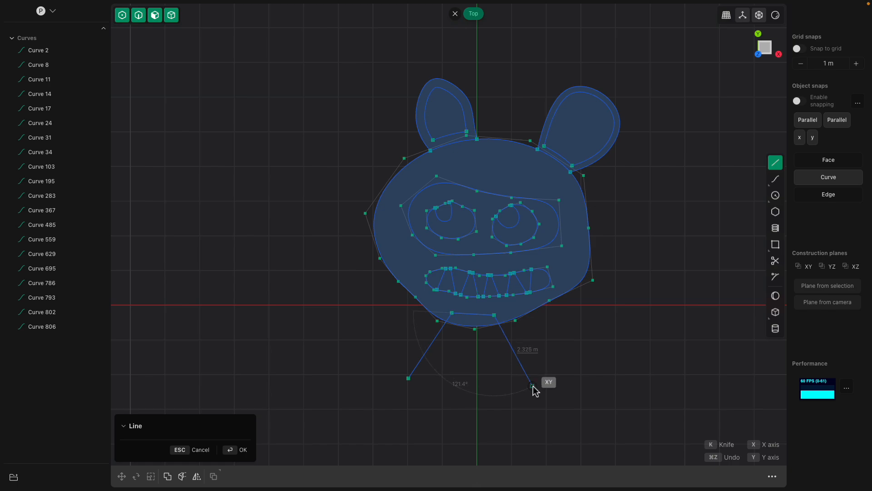
left_click(488, 392)
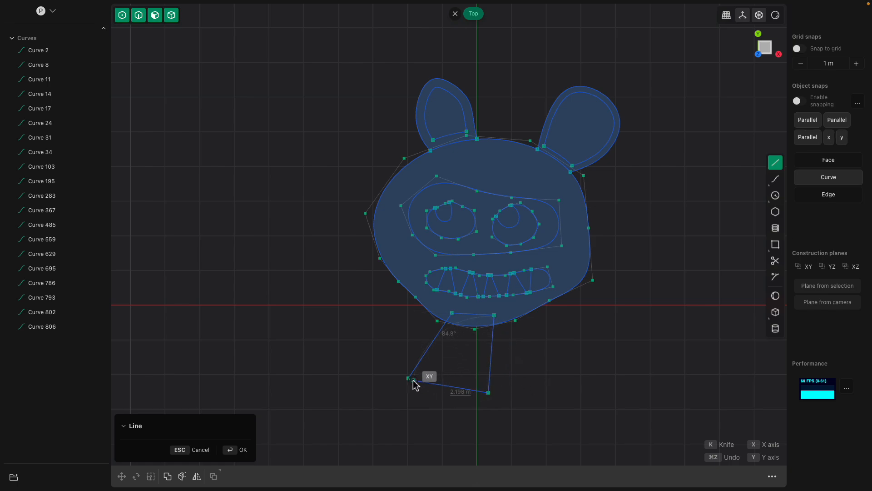
left_click(414, 403)
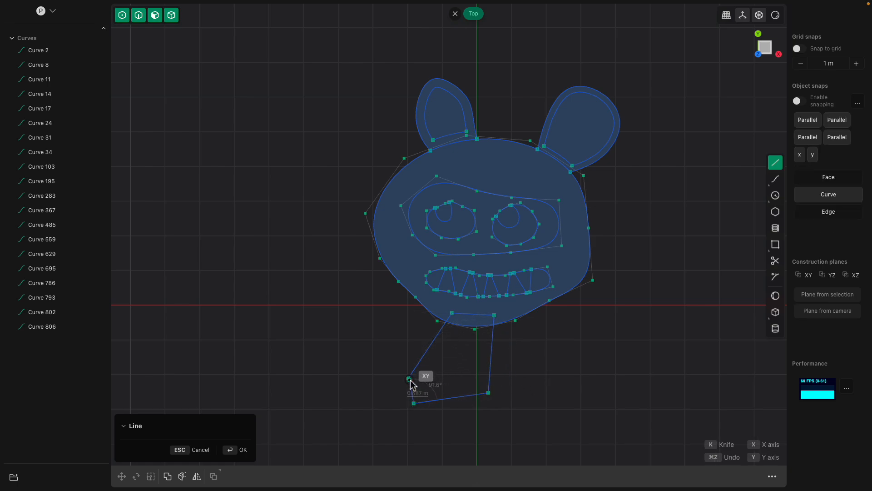
left_click(409, 377)
Draw a closed, tapering four-sided waist outline about 7.7 m in perimeter, starting inside the torso and extending downward
middle_click_drag(428, 376, 339, 306)
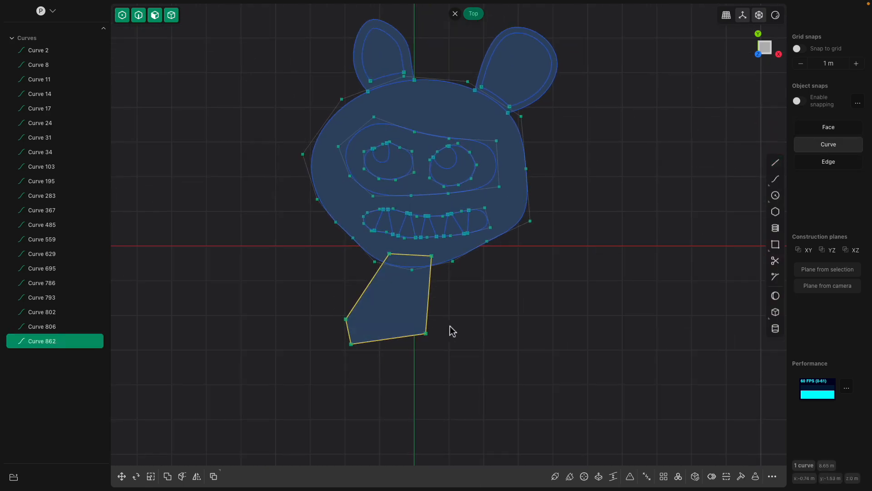
left_click(775, 164)
left_click(368, 415)
left_click(357, 333)
left_click(407, 313)
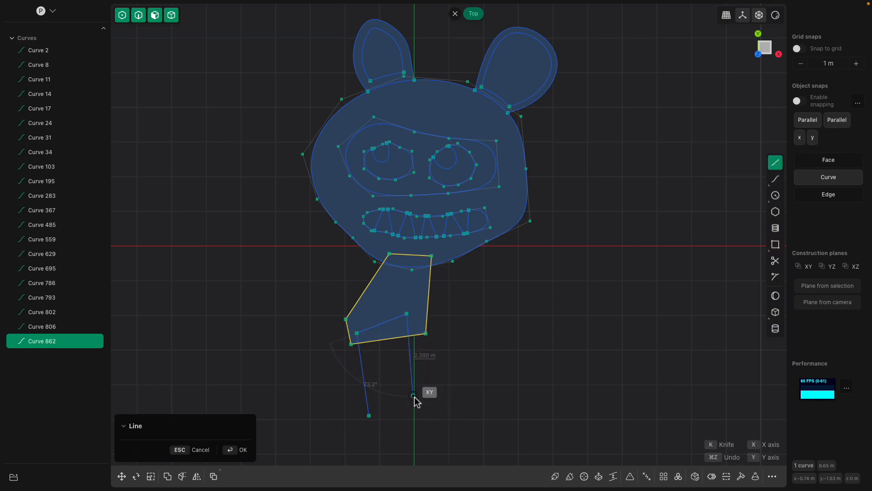
left_click(369, 416)
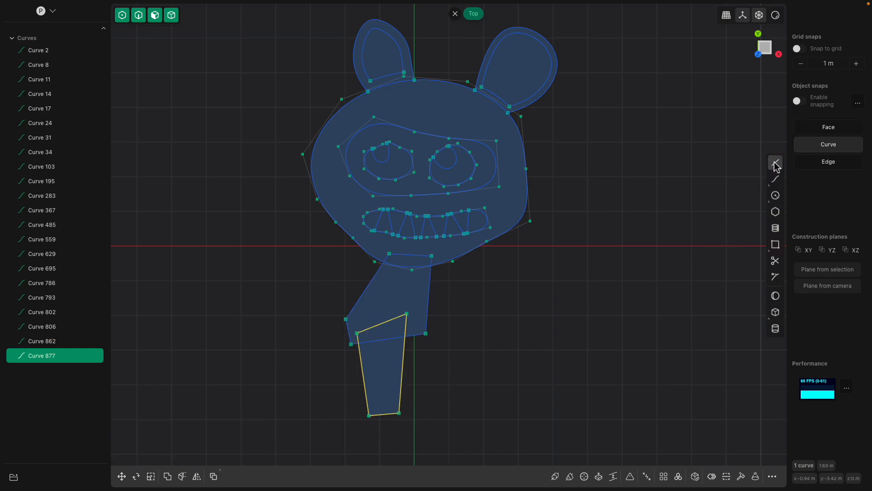
Draw a closed five-sided hip outline about 8.6 m in perimeter with straight lines, its narrow top overlapping the waist's lower end
left_click(775, 163)
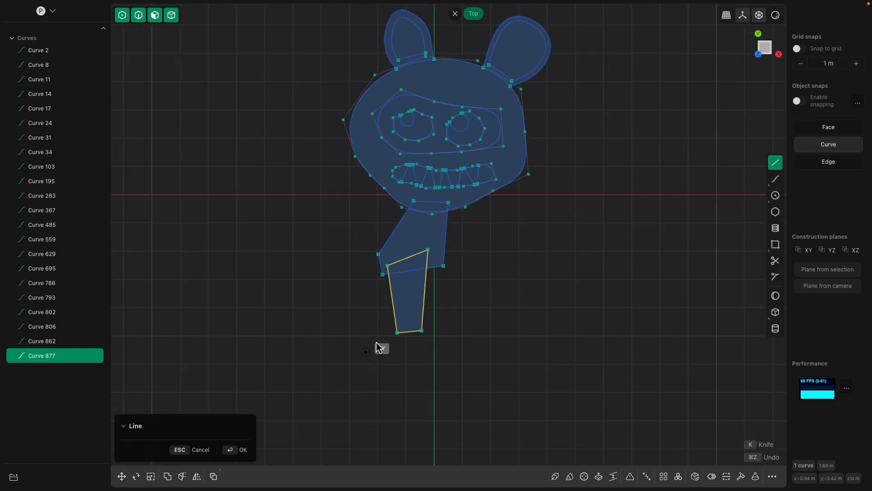
left_click(367, 350)
left_click(400, 311)
left_click(413, 314)
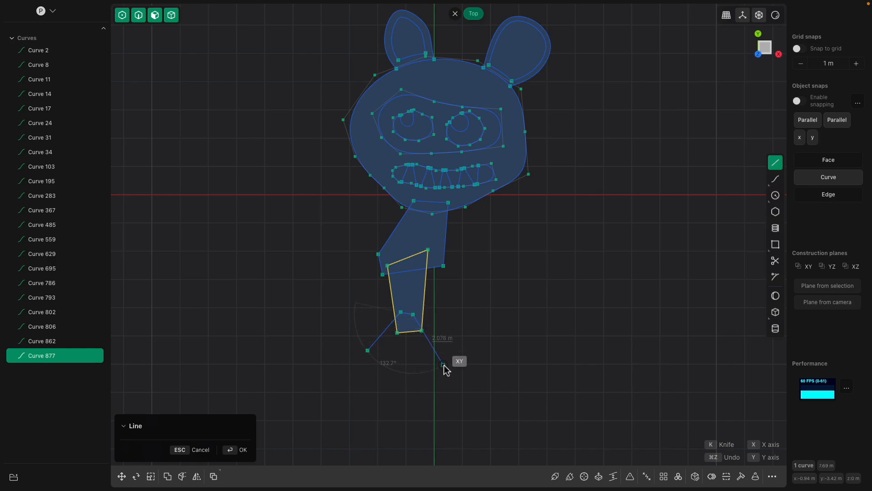
left_click(383, 399)
left_click(369, 353)
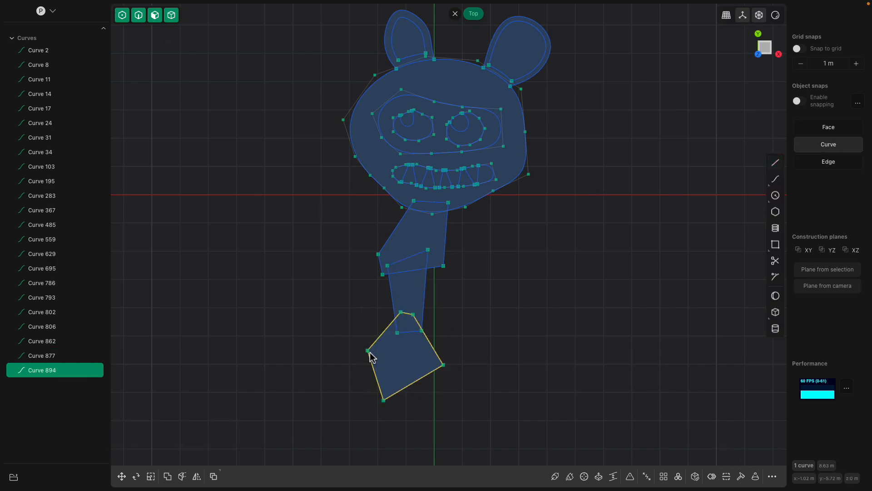
key("l")
left_click(283, 355)
left_click(385, 353)
left_click(393, 374)
left_click(345, 413)
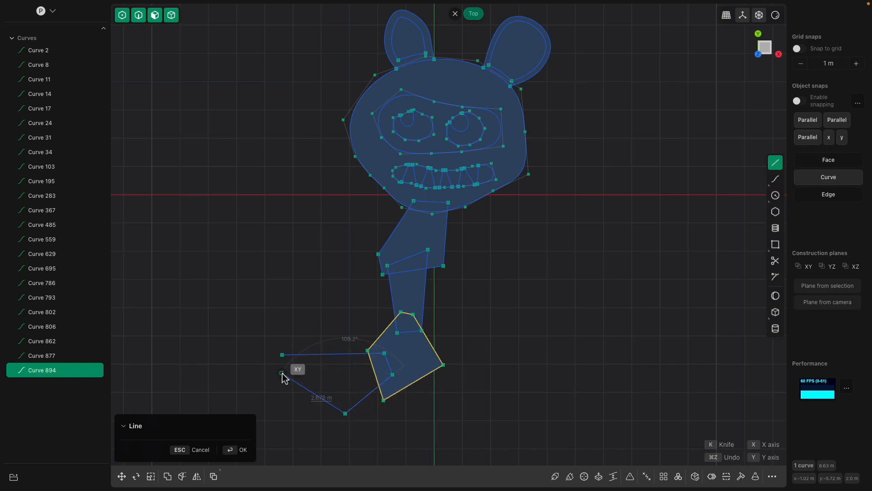
key("Escape")
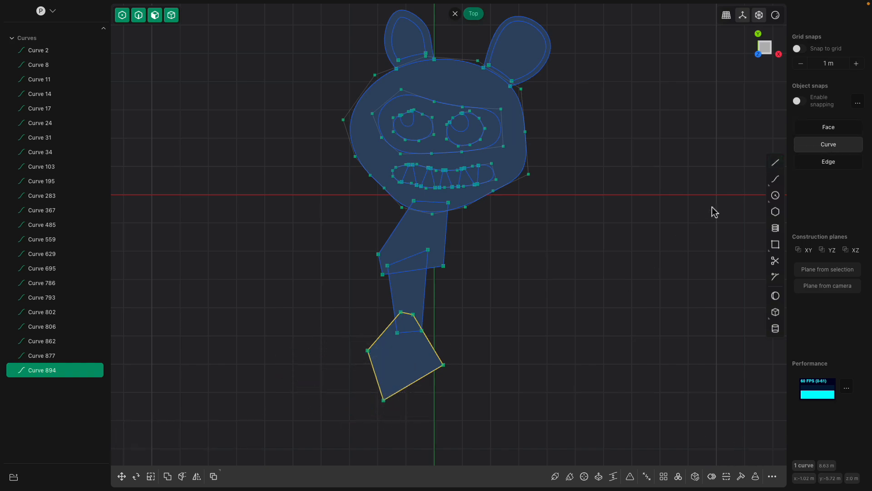
Draw a closed four-sided leg segment about 8 m in perimeter, extending leftward from inside the hip shape
left_click(775, 163)
left_click(309, 372)
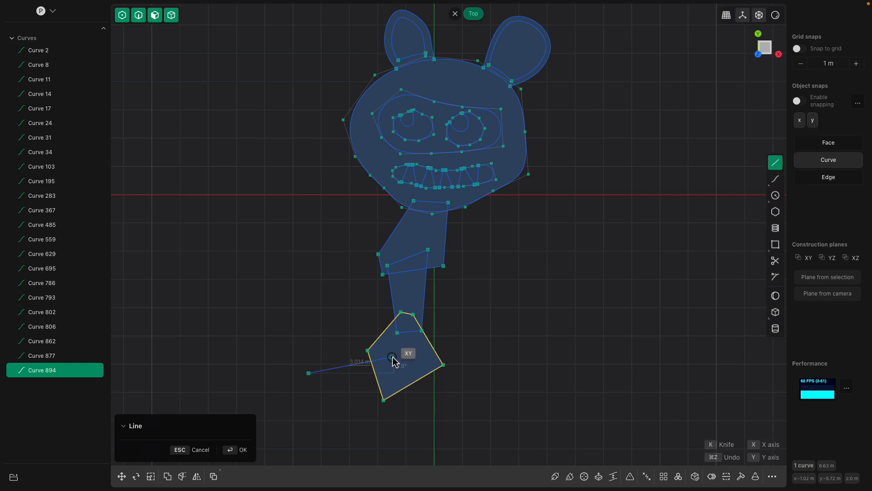
left_click(392, 357)
left_click(390, 392)
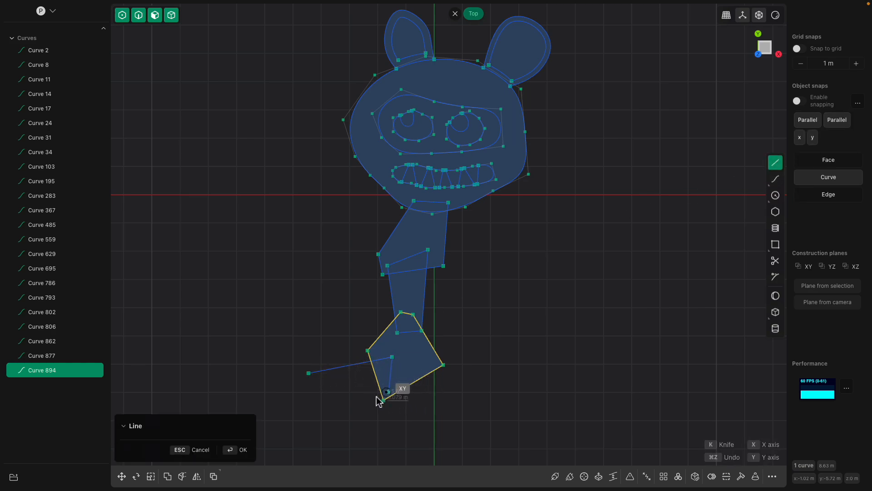
left_click(311, 378)
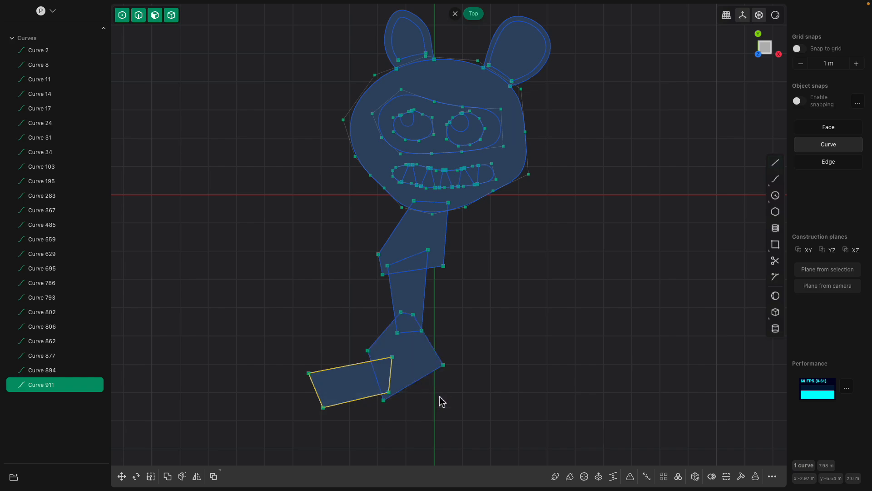
Draw a six-sided polygon about 4.5 m in perimeter, centred on the joint where the waist and hip shapes overlap
scroll(433, 377, "up", 10)
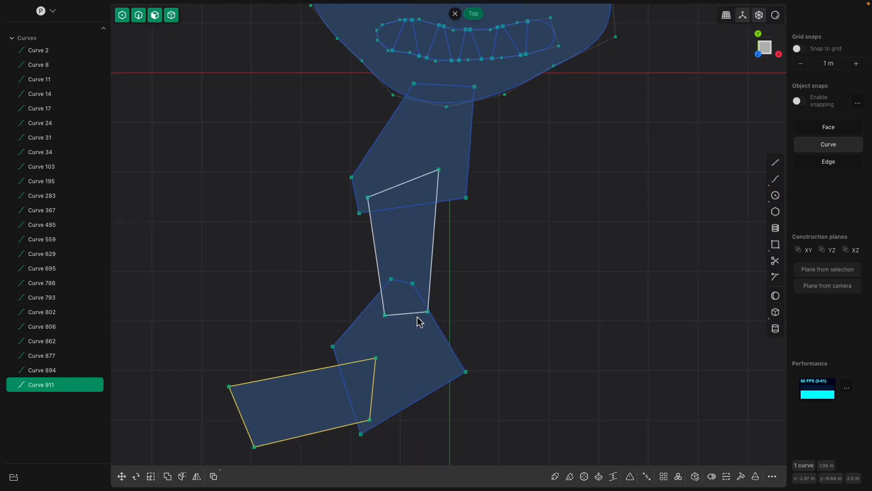
left_click(776, 212)
left_click(404, 290)
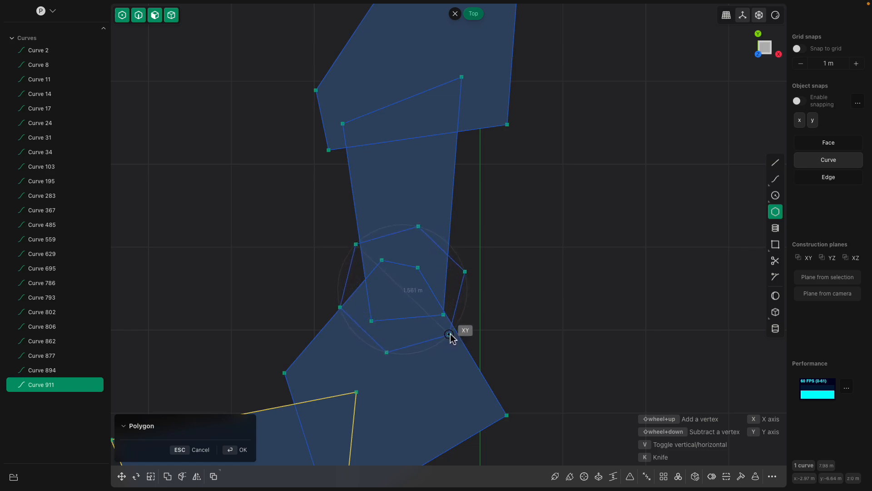
left_click(452, 328)
Draw a circle about 0.9 m in diameter where the leg segment overlaps the hip shape, and select the leg segment's outline
scroll(433, 290, "down", 3)
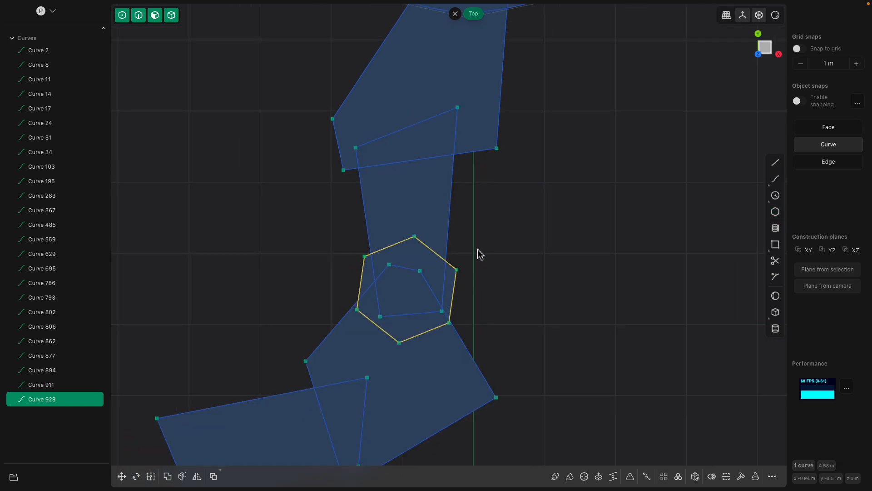
scroll(426, 309, "down", 7)
scroll(388, 374, "up", 3)
right_click_drag(453, 340, 476, 280)
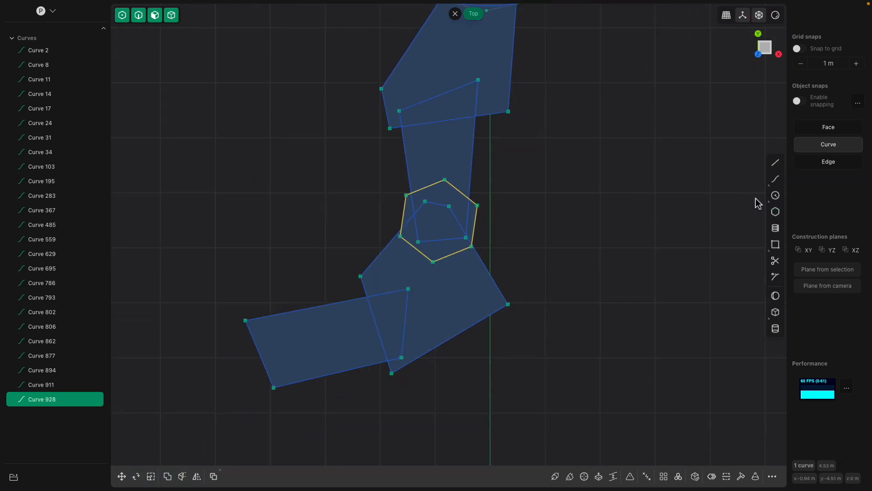
left_click(392, 327)
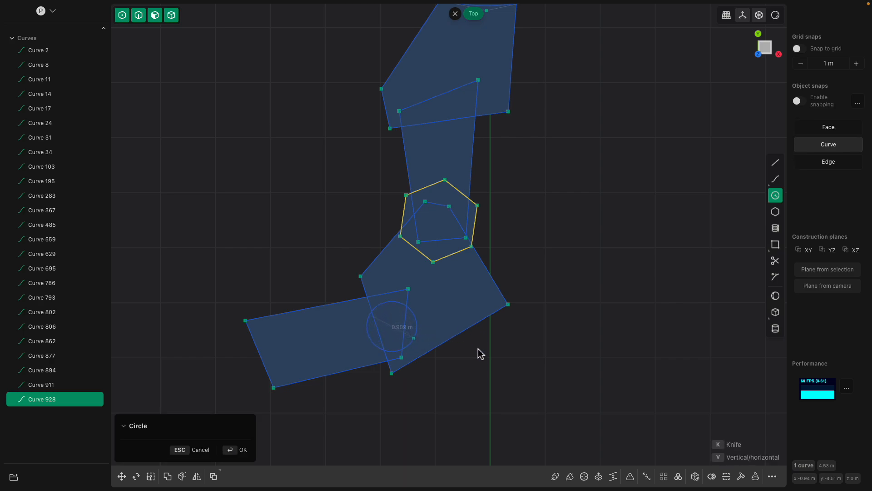
key("Return")
left_click(270, 348)
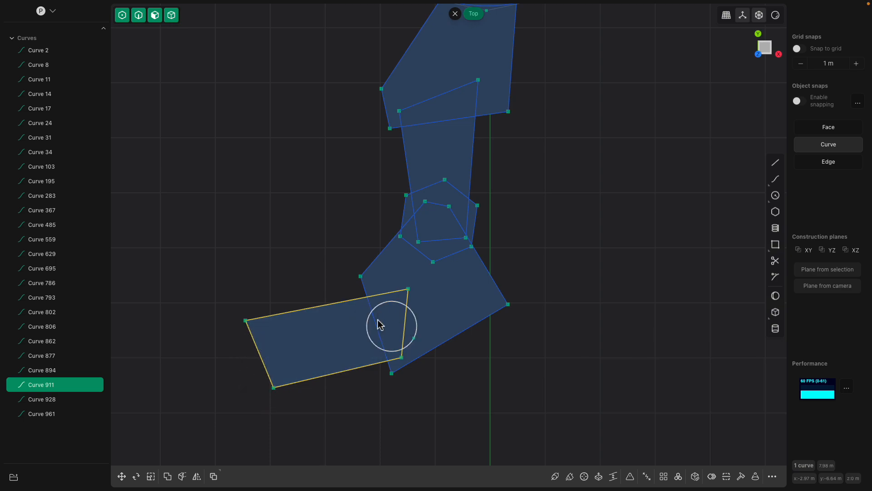
scroll(415, 322, "down", 3)
scroll(498, 247, "down", 5)
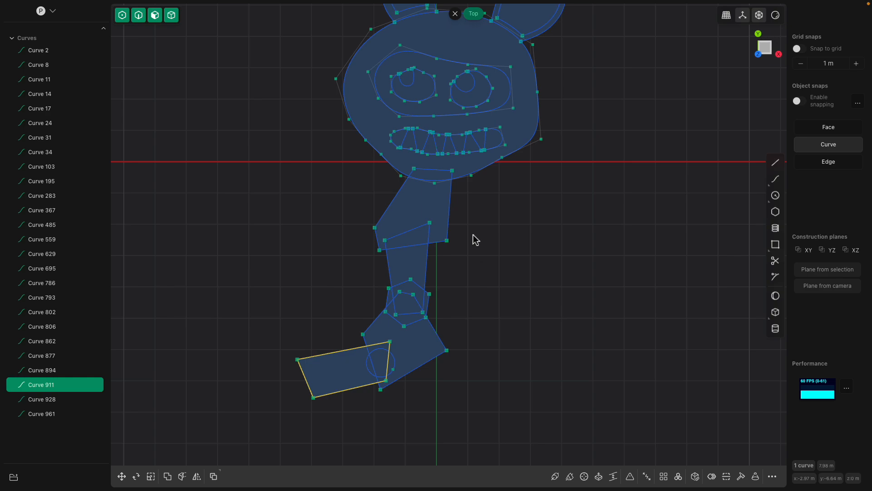
left_click(489, 218)
scroll(516, 169, "up", 3)
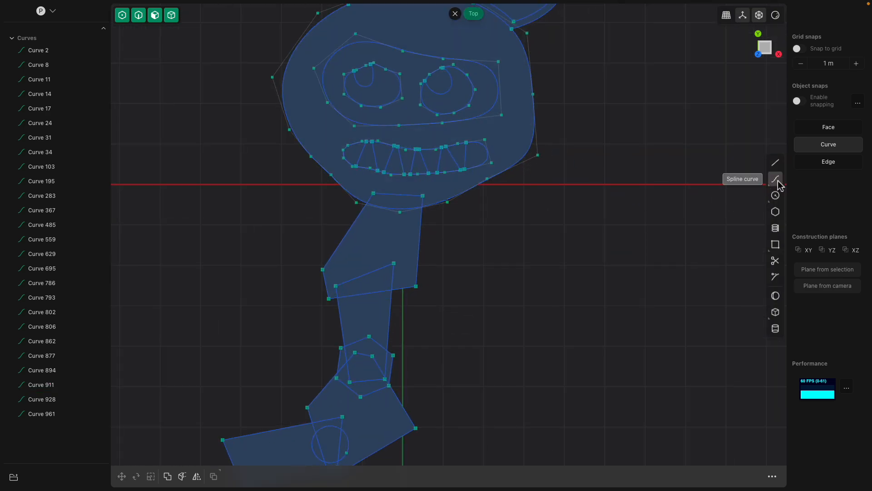
middle_click_drag(446, 200, 438, 265, "shift")
left_click(499, 200)
key("e")
middle_click_drag(499, 201, 521, 202)
middle_click_drag(455, 197, 490, 206)
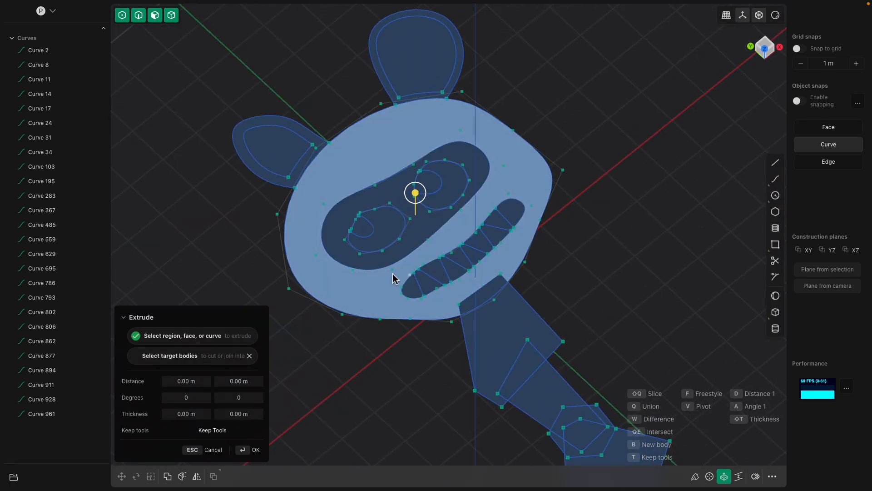
middle_click_drag(426, 247, 554, 171)
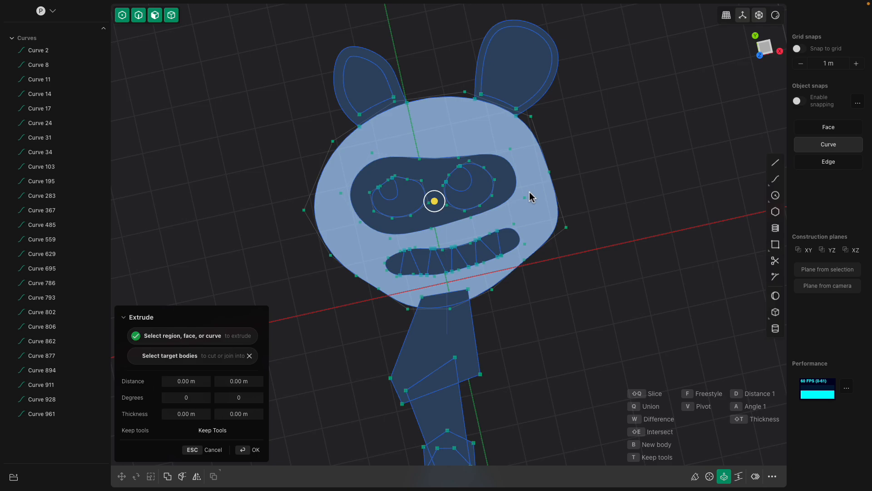
middle_click_drag(467, 225, 527, 156)
scroll(522, 167, "up", 2)
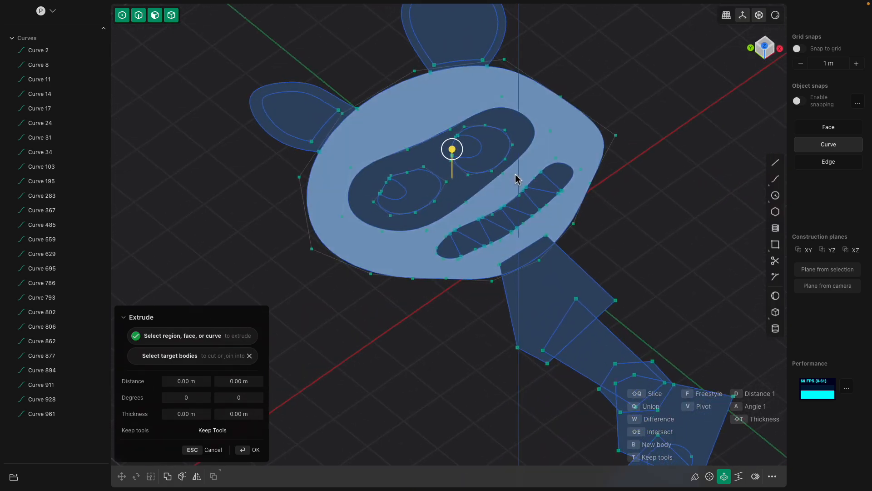
key("Escape")
Try to extrude the head region around the eye mask and mouth downward by about 0.97 m
key("e")
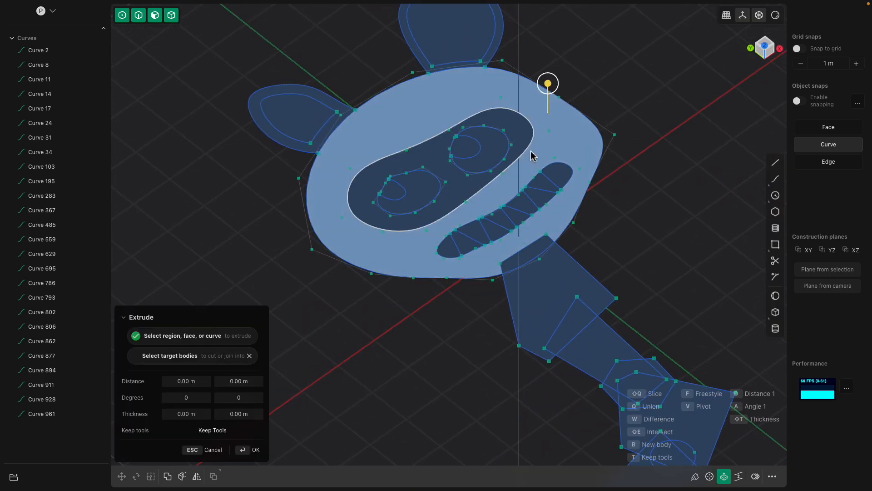
middle_click_drag(532, 156, 535, 102)
left_click_drag(535, 102, 536, 144)
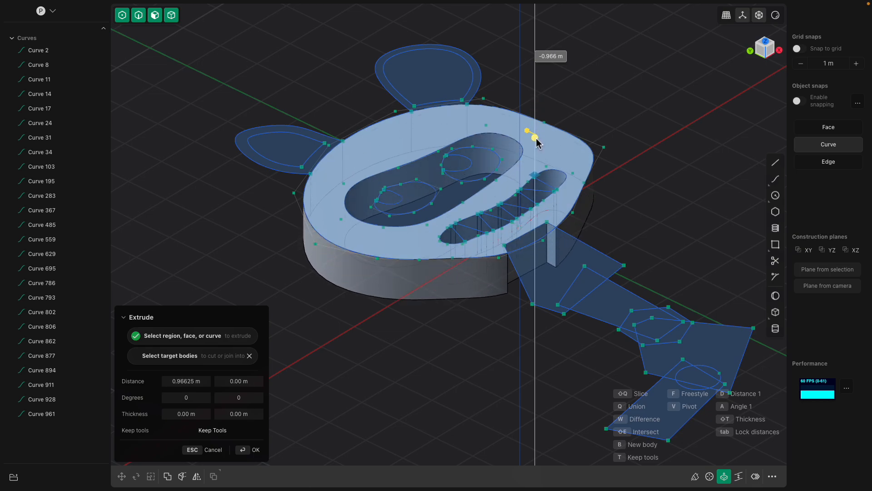
middle_click_drag(451, 277, 430, 358)
key("Escape")
scroll(478, 276, "down", 2)
middle_click_drag(480, 281, 433, 192)
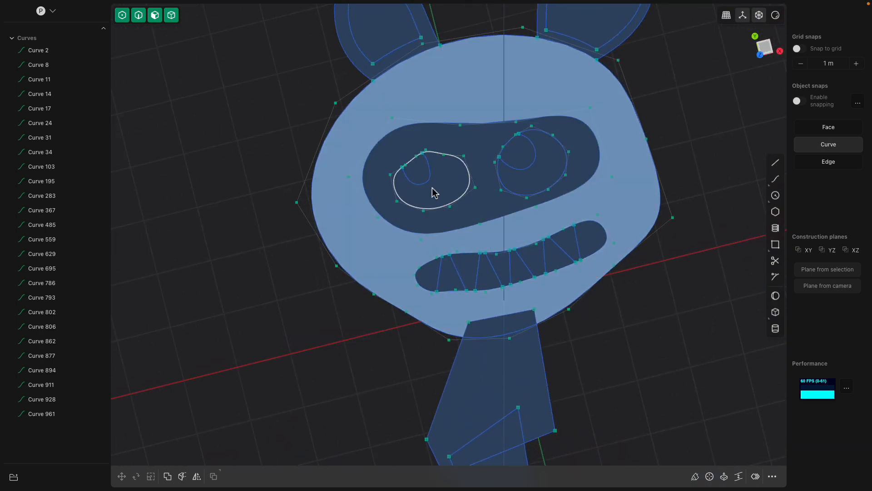
left_click(413, 139)
key("e")
left_click(449, 175)
scroll(449, 177, "up", 1)
left_click(421, 171)
scroll(439, 200, "down", 1)
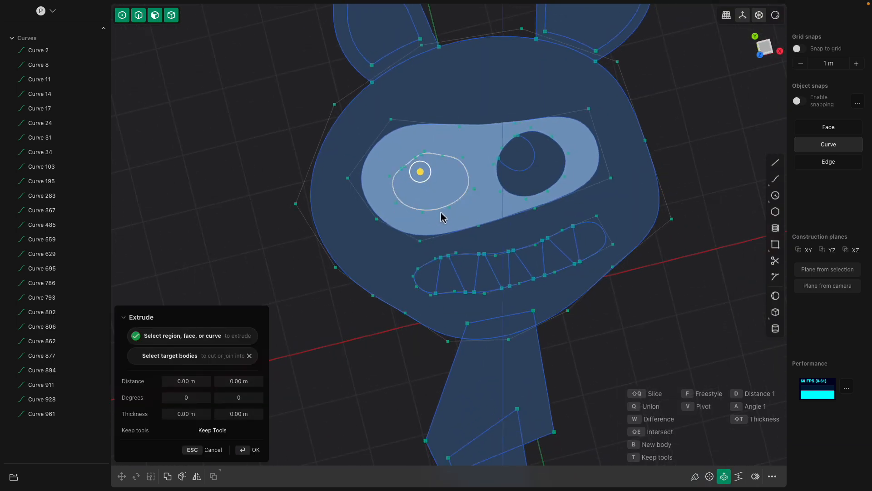
scroll(441, 217, "down", 1)
left_click(763, 58)
key("Escape")
Extrude the whole head region downward together with the enclosed eye mask, eye, pupil and mouth curves
left_click_drag(277, 129, 639, 292)
key("e")
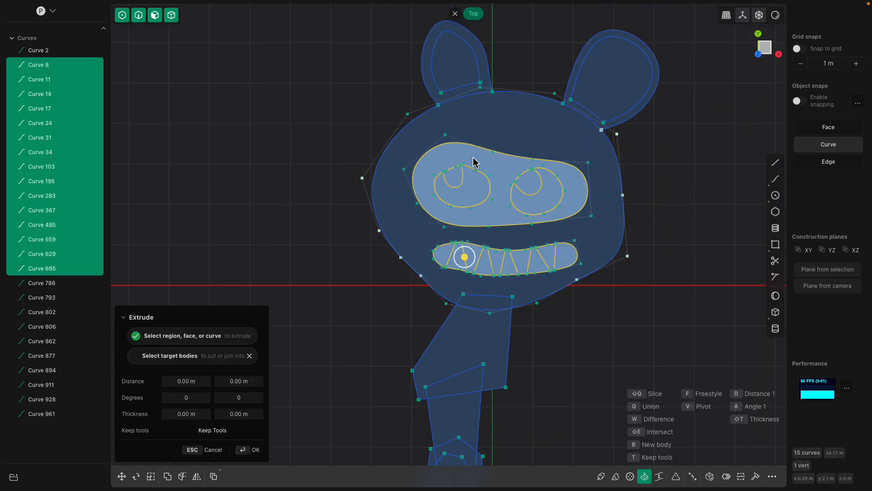
left_click(483, 114)
middle_click_drag(481, 129, 476, 190)
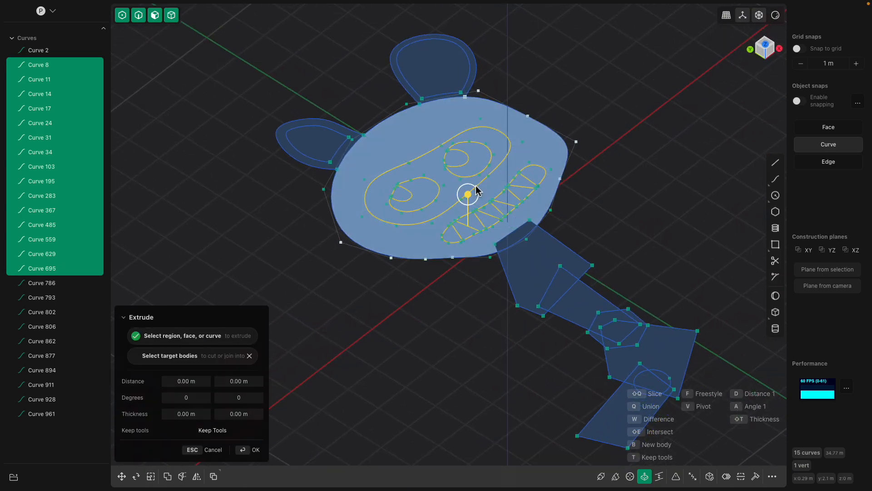
left_click_drag(469, 207, 468, 234)
middle_click_drag(469, 230, 480, 180)
key("Return")
Select all sketch curves from Curve 2 through Curve 961 and hide them
middle_click_drag(498, 247, 204, 313)
left_click(50, 304)
scroll(53, 359, "down", 5)
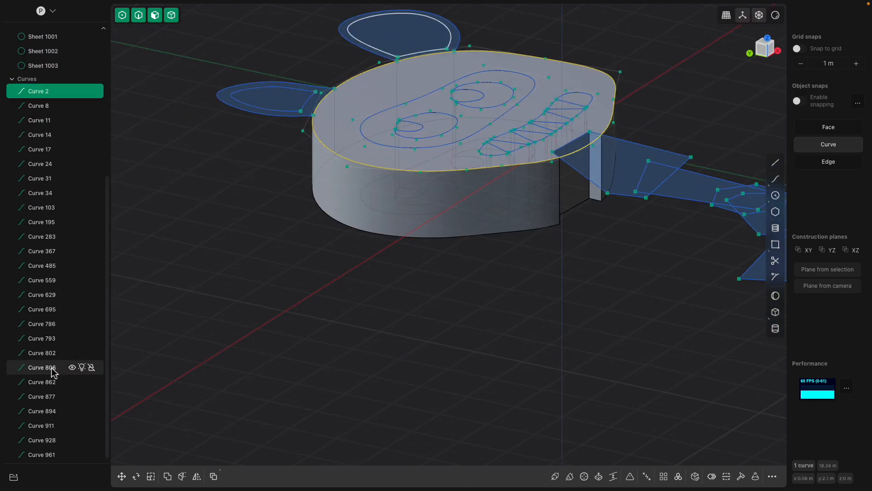
left_click(50, 454, "shift")
key("h")
Examine the extruded head block and its eye and mouth pieces from several angles, selecting individual pieces
middle_click_drag(473, 246, 437, 282)
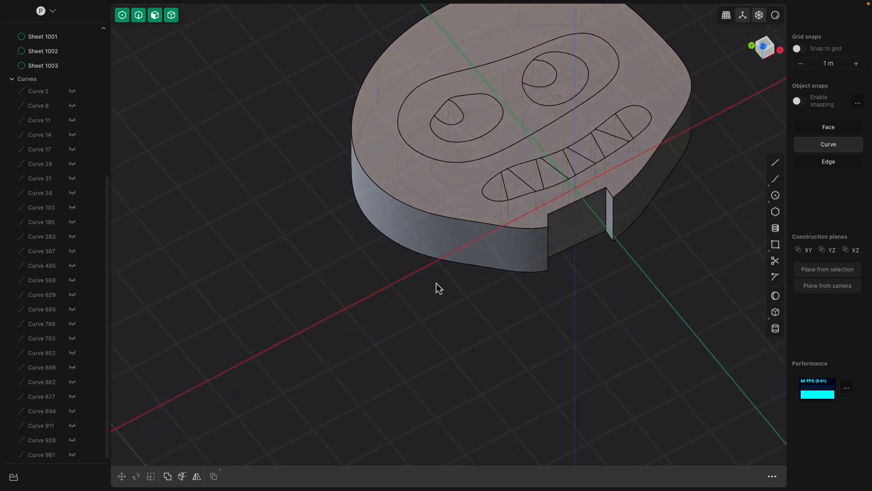
left_click(483, 256)
middle_click_drag(483, 258, 449, 275)
left_click(449, 260)
middle_click_drag(330, 277, 534, 150)
left_click(447, 188)
middle_click_drag(440, 199, 386, 217)
left_click(398, 187)
left_click(416, 191)
left_click(504, 189)
left_click(529, 182)
left_click(475, 185)
left_click(485, 167)
left_click(509, 186)
left_click(521, 180)
middle_click_drag(540, 175, 491, 272)
Move the head solid about 2.28 m up along the Z axis, clear of the eye and mouth sheets
left_click(541, 191)
key("g")
left_click_drag(425, 184, 437, 72)
middle_click_drag(437, 77, 452, 159)
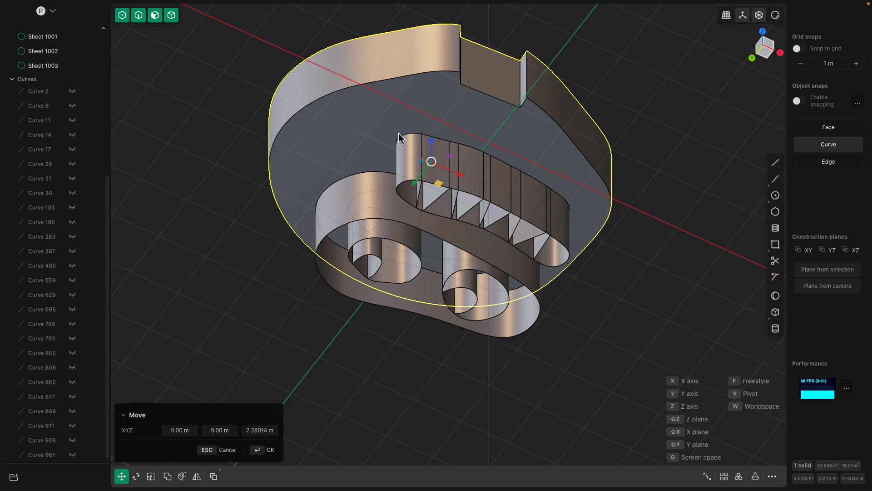
scroll(34, 121, "up", 5)
middle_click_drag(474, 261, 370, 222)
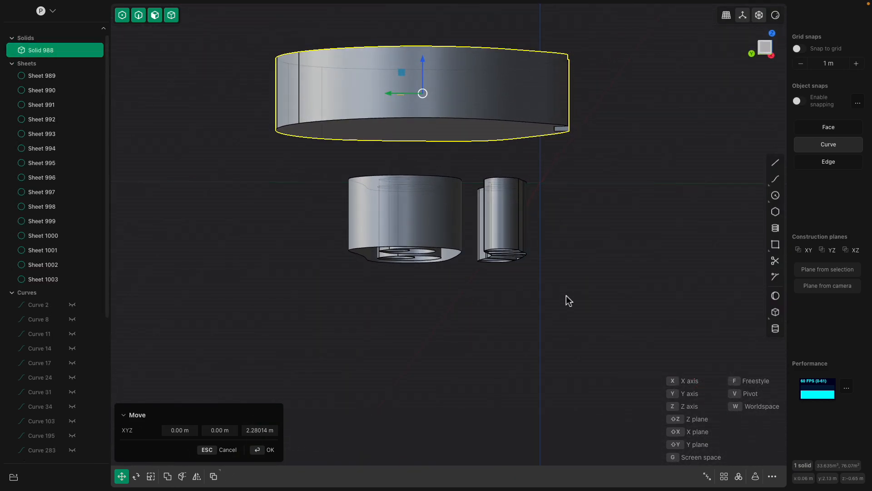
Delete all the extruded eye and mouth sheets below the head solid
middle_click_drag(488, 285, 487, 301)
left_click(452, 288)
left_click_drag(323, 166, 577, 320)
key("Delete")
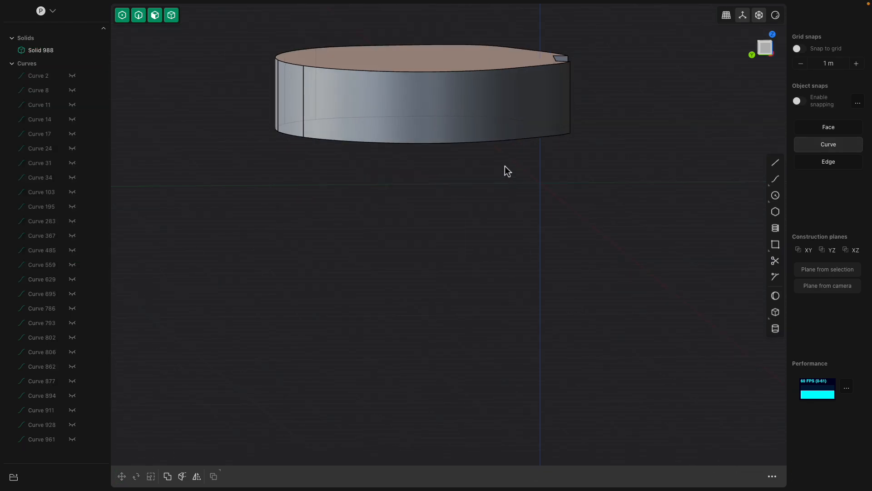
Move the head solid about 2.45 m down along the Z axis and return to the top view
left_click(499, 136)
middle_click_drag(498, 146, 490, 142)
key("g")
left_click_drag(424, 60, 425, 192)
middle_click_drag(451, 173, 509, 269)
left_click(768, 49)
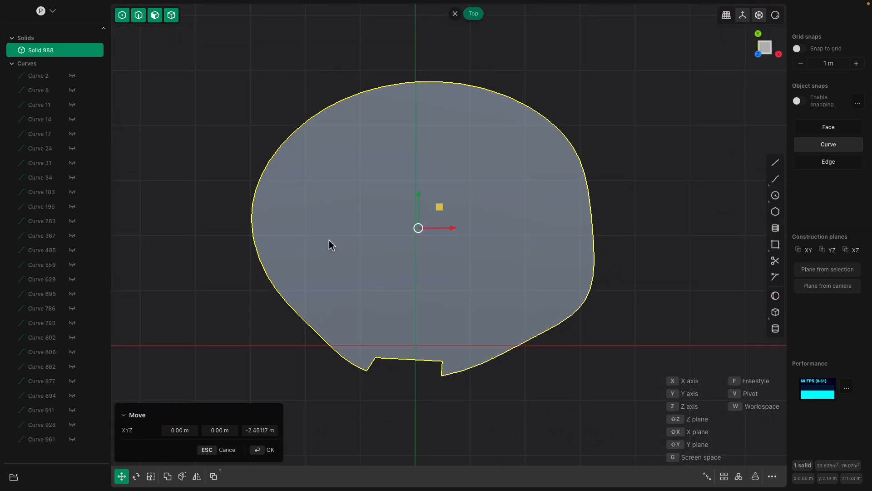
Select all hidden sketch curves from Curve 2 through Curve 961 and show them again
left_click(31, 76)
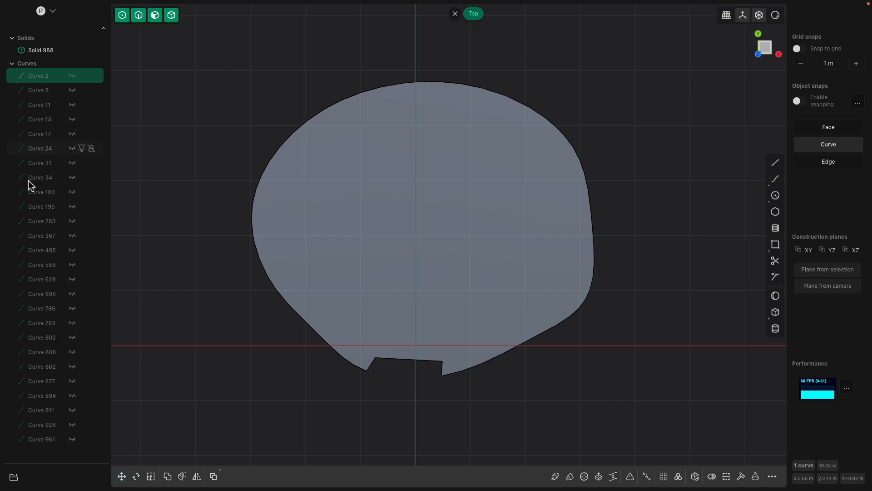
left_click(52, 437, "shift")
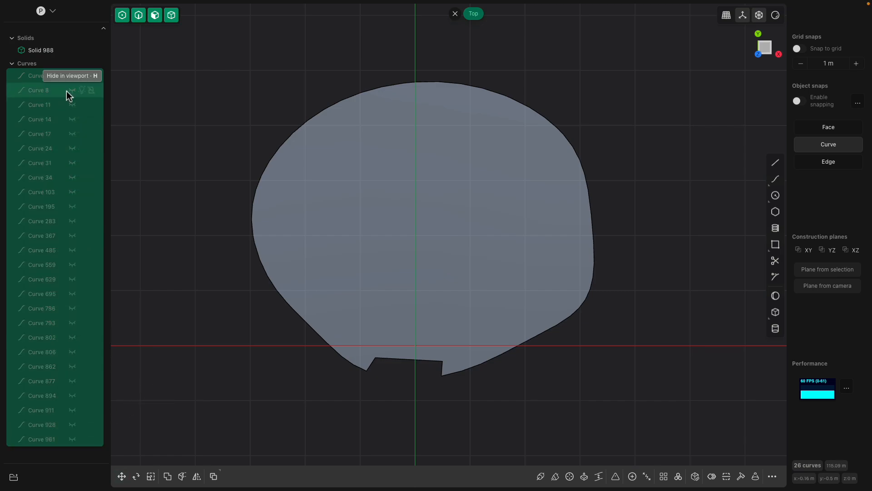
key("h")
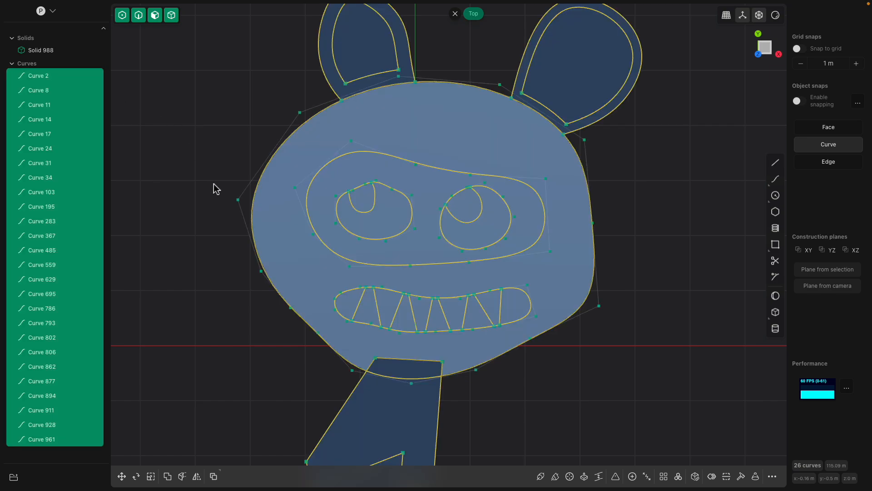
left_click(156, 162)
middle_click_drag(359, 239, 407, 189)
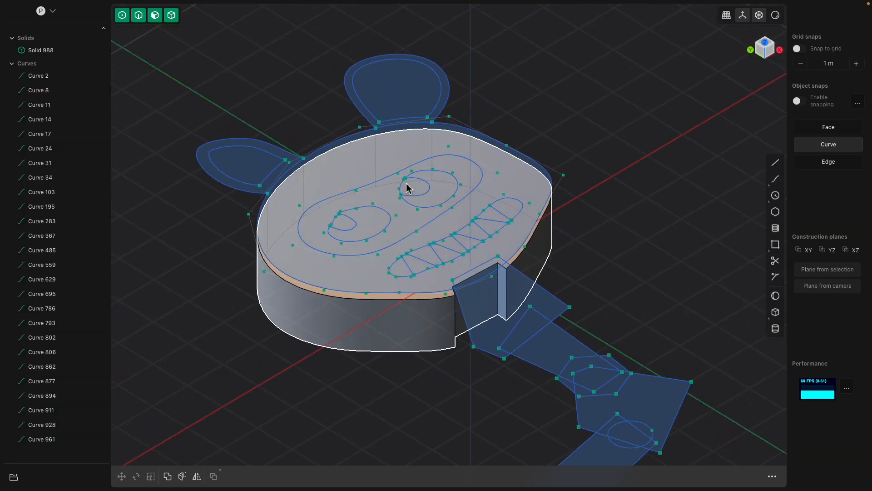
left_click(359, 323)
middle_click_drag(358, 323, 399, 278)
left_click(408, 274)
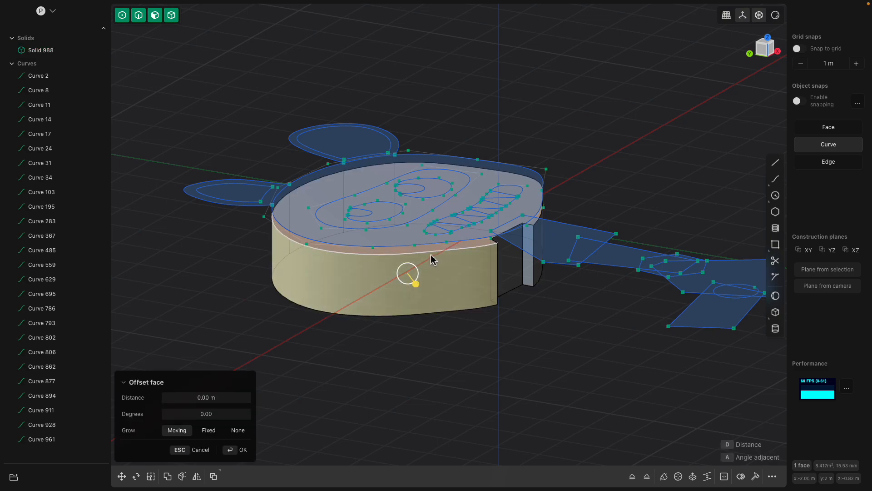
left_click(425, 313)
middle_click_drag(424, 314, 405, 347)
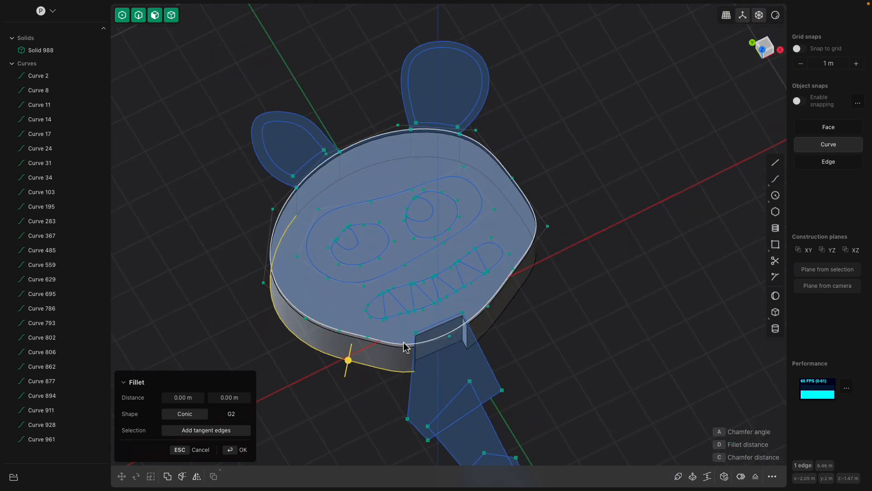
middle_click_drag(512, 255, 534, 196)
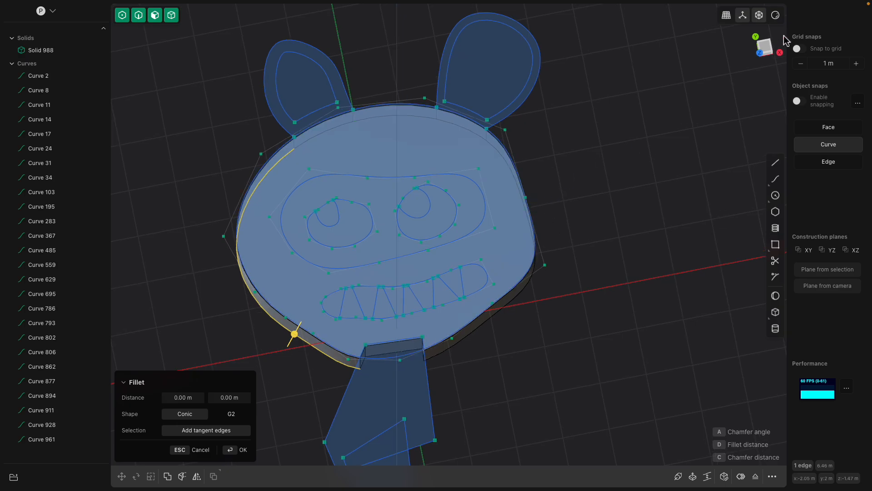
left_click(770, 42)
Try to extrude the larger ear's inner region, and select the outlines of both ears individually
left_click(537, 149)
key("e")
middle_click_drag(537, 149, 566, 159)
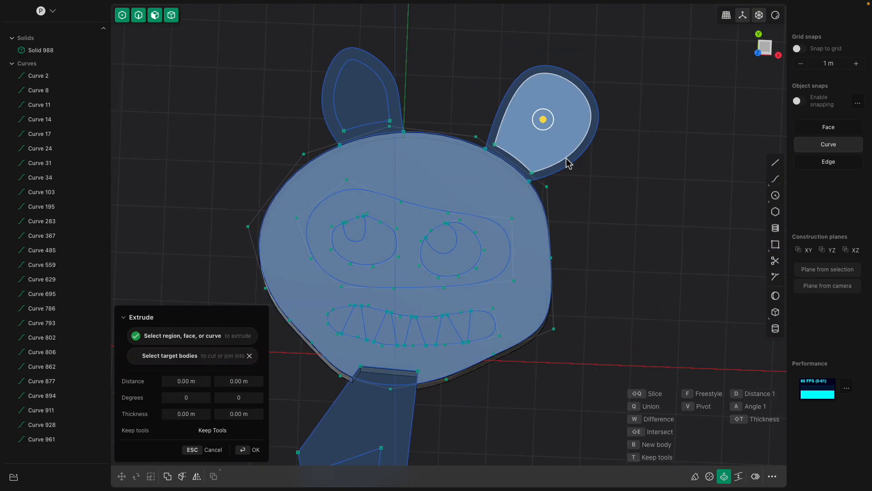
left_click(576, 168)
middle_click_drag(570, 167, 564, 172)
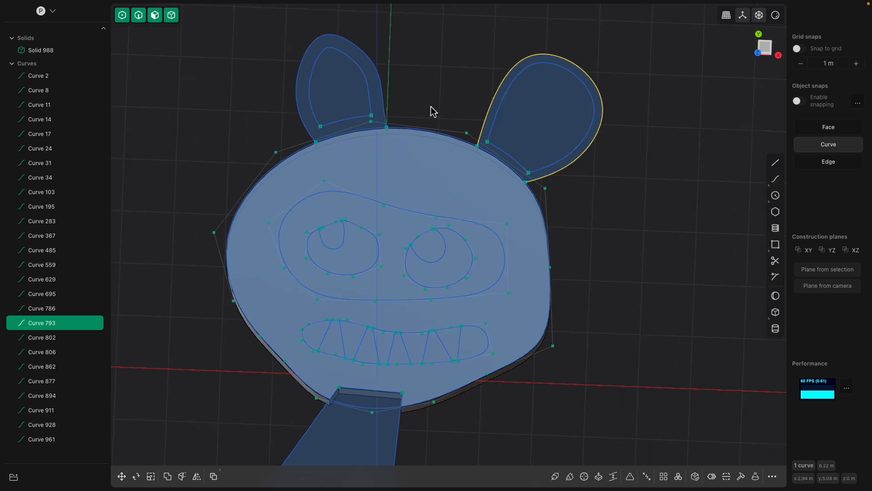
left_click(350, 99)
left_click(382, 99)
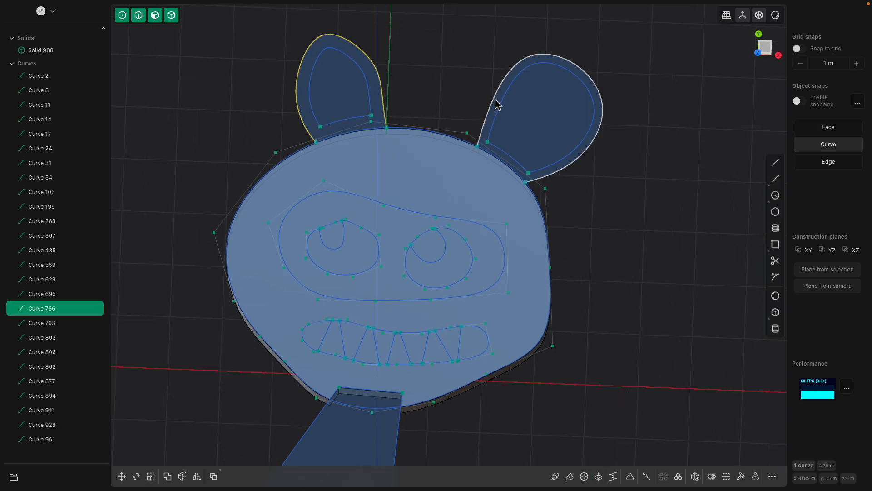
left_click(496, 111)
middle_click_drag(558, 171, 539, 169)
scroll(562, 169, "up", 3)
left_click(560, 168)
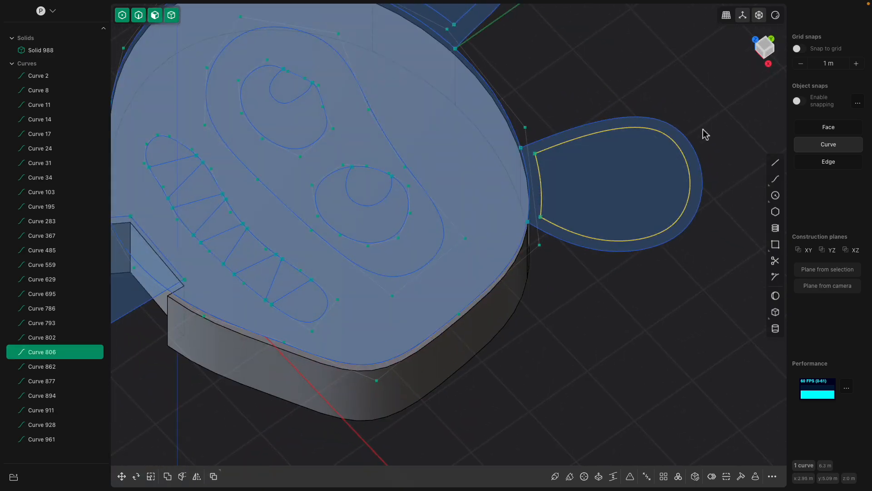
left_click(714, 106)
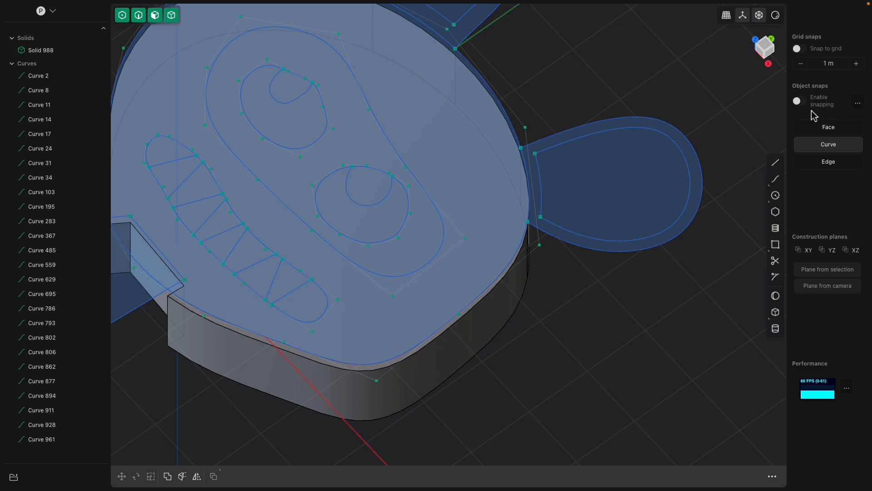
middle_click_drag(622, 96, 607, 175, "shift")
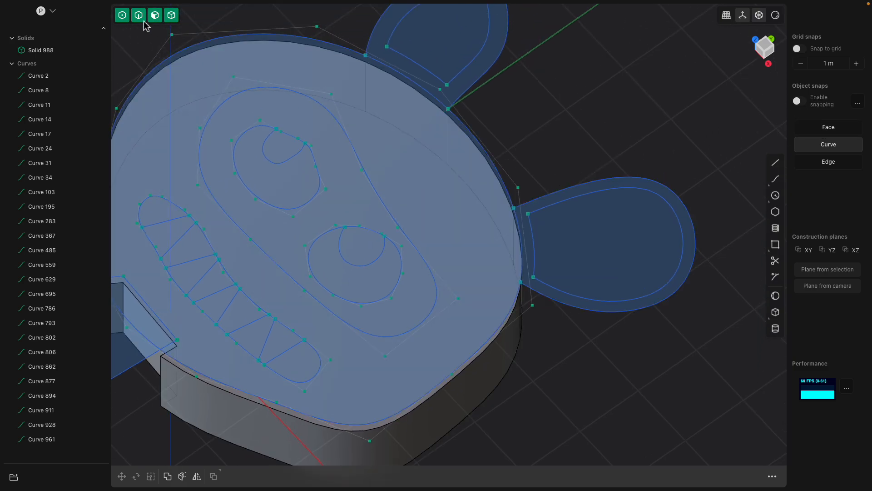
Turn off point selection while keeping edge, face and solid selection active
left_click(139, 16)
left_click(154, 16, "shift")
left_click(169, 16, "shift")
Extrude the rim regions of both ears downward into solids
middle_click_drag(620, 222, 519, 203)
left_click(608, 203)
key("e")
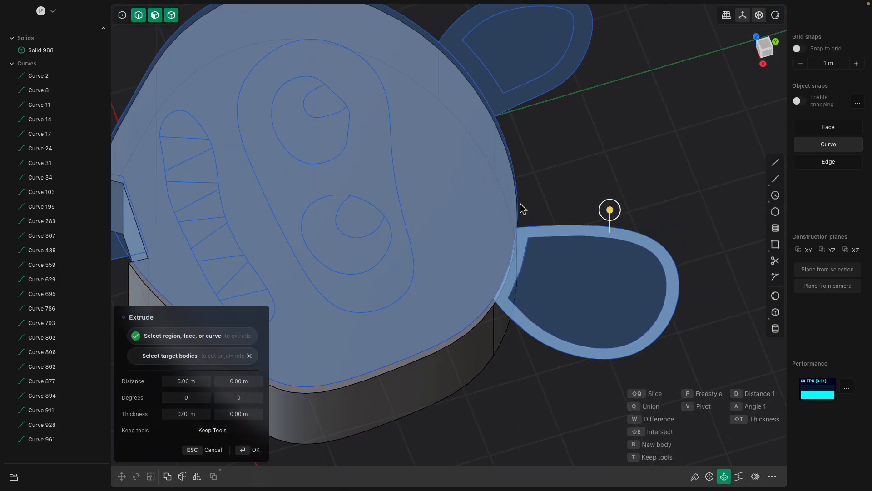
middle_click_drag(550, 80, 553, 164, "shift")
left_click(553, 165)
middle_click_drag(429, 255, 550, 217)
left_click_drag(358, 150, 357, 147)
left_click_drag(363, 110, 365, 189)
middle_click_drag(440, 203, 447, 232)
right_click(595, 184)
Extrude the inner regions of both ears about 0.325 m downward into separate solids
left_click(603, 177)
key("e")
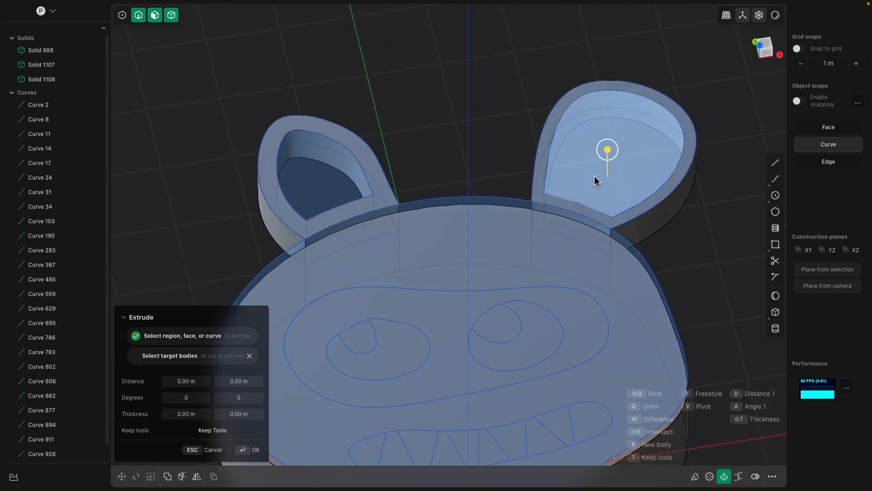
left_click_drag(309, 164, 310, 177)
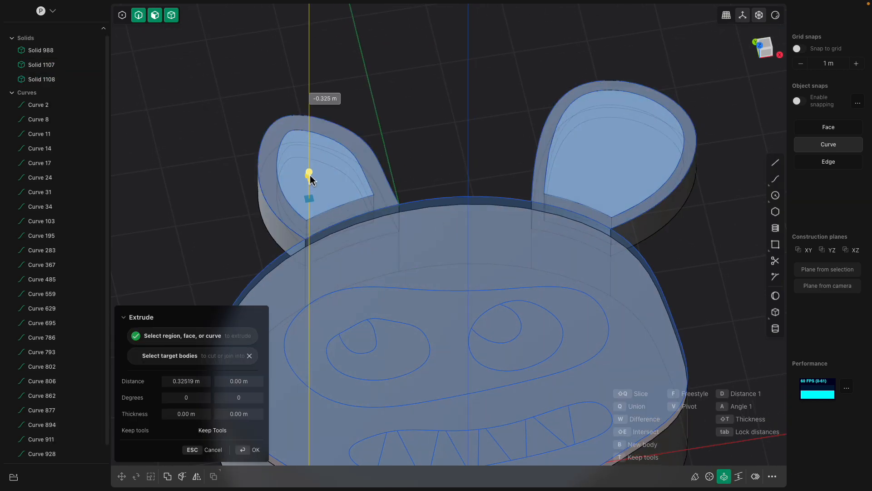
right_click(400, 121)
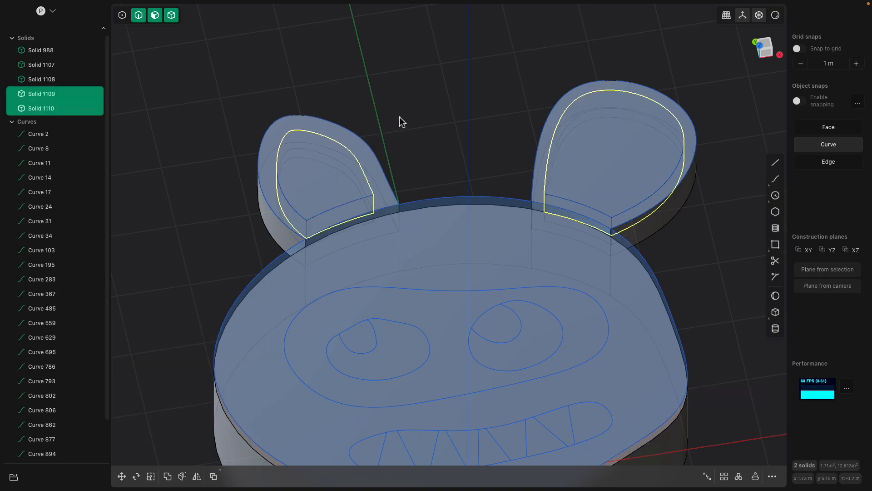
left_click(401, 121)
scroll(402, 122, "down", 3)
middle_click_drag(427, 164, 437, 162)
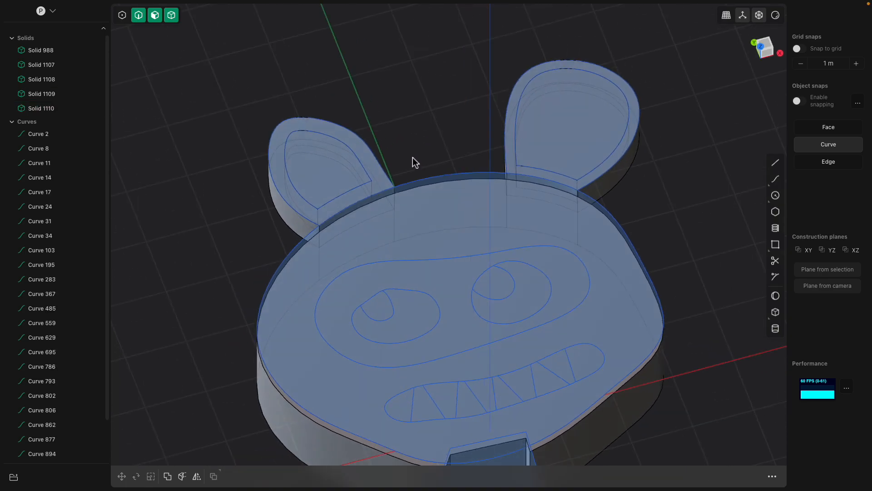
Extrude the inner regions of both ears upward into separate solids, the larger ear's by about 0.33 m
left_click(350, 162)
left_click(561, 134, "shift")
key("e")
left_click_drag(561, 107, 562, 103)
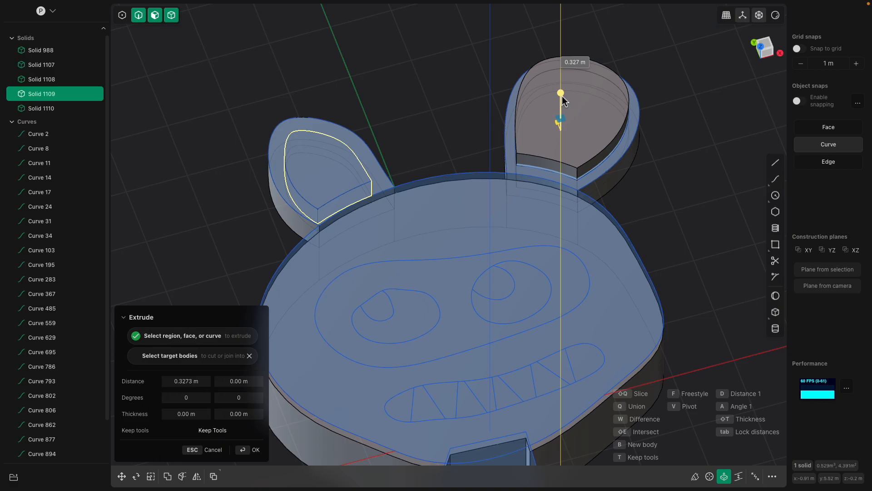
right_click(386, 115)
left_click(337, 149)
key("e")
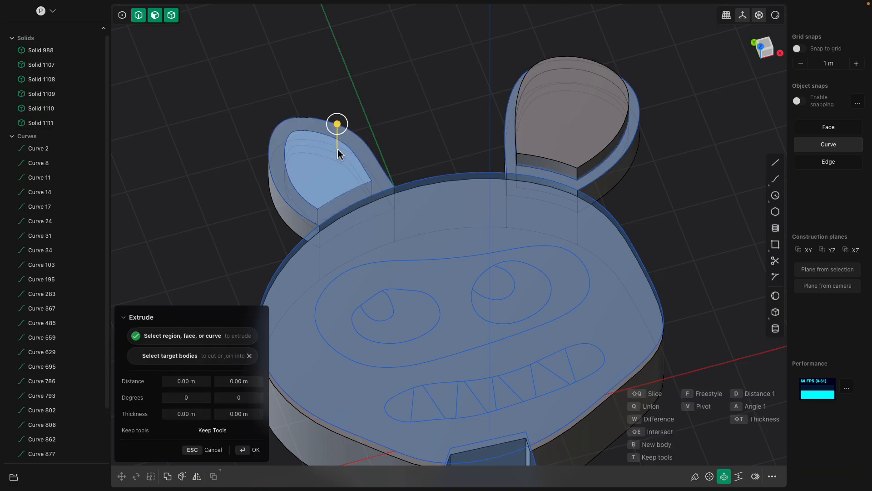
left_click_drag(338, 125, 338, 110)
right_click(410, 116)
Extrude the head's face region surrounding the eye mask and mouth upward into a solid
scroll(415, 119, "down", 2)
middle_click_drag(457, 200, 463, 183)
left_click(457, 165)
key("e")
middle_click_drag(427, 204, 467, 154)
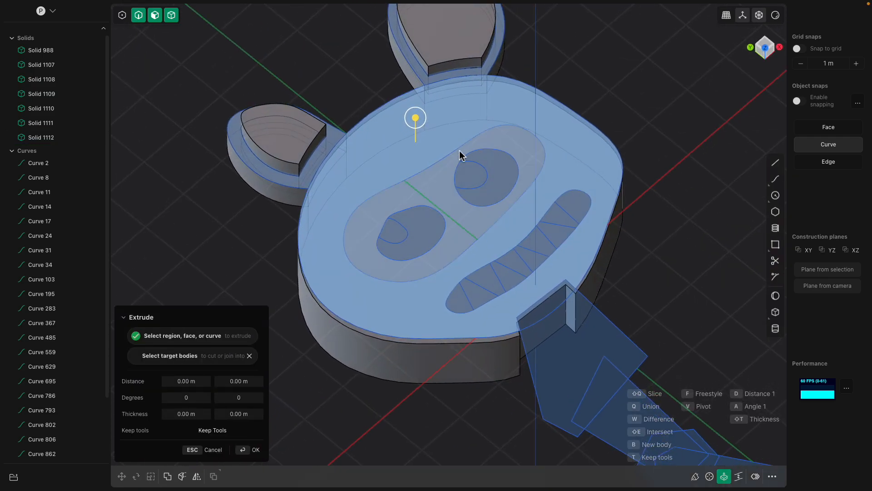
left_click_drag(417, 119, 418, 112)
middle_click_drag(458, 187, 445, 184)
right_click(433, 180)
Extrude the mask region around the two eyes upward by about 0.4 m
left_click(434, 181)
key("e")
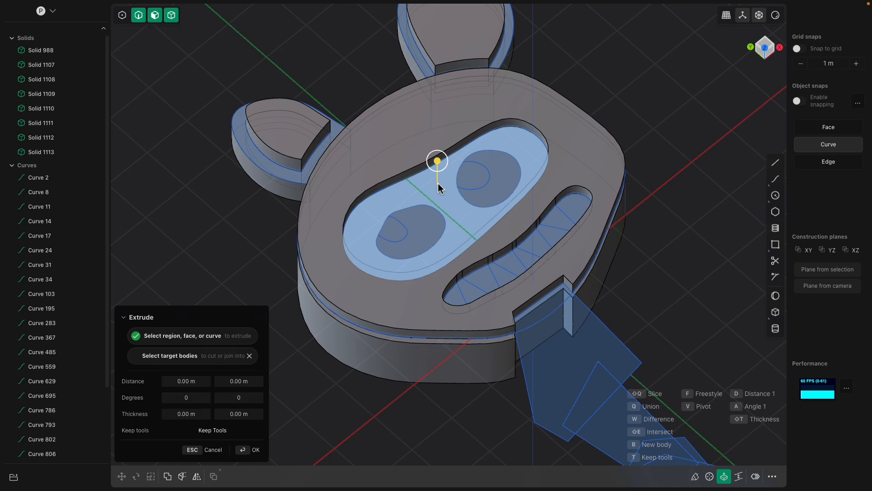
left_click_drag(438, 162, 439, 150)
middle_click_drag(425, 205, 418, 207)
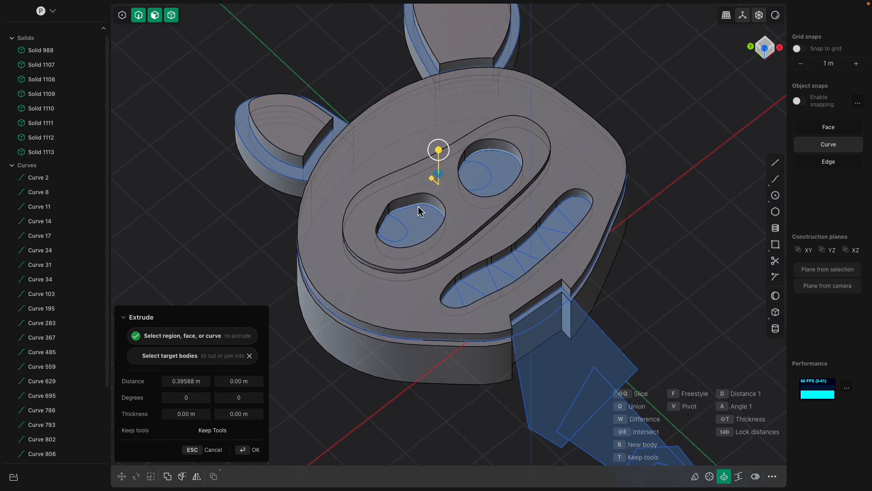
right_click(423, 213)
Extrude the regions of both eyes around the pupils upward into solids
left_click(426, 213)
key("e")
left_click(495, 179, "shift")
left_click_drag(497, 162, 498, 137)
right_click(486, 156)
Extrude both pupil regions upward by about 0.55 m so they stand above the eyes
left_click(481, 165)
key("e")
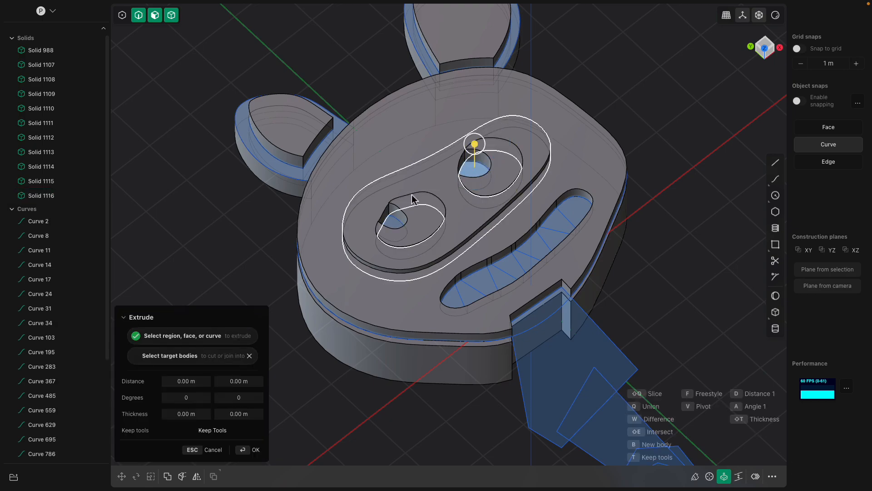
left_click_drag(393, 202, 395, 184)
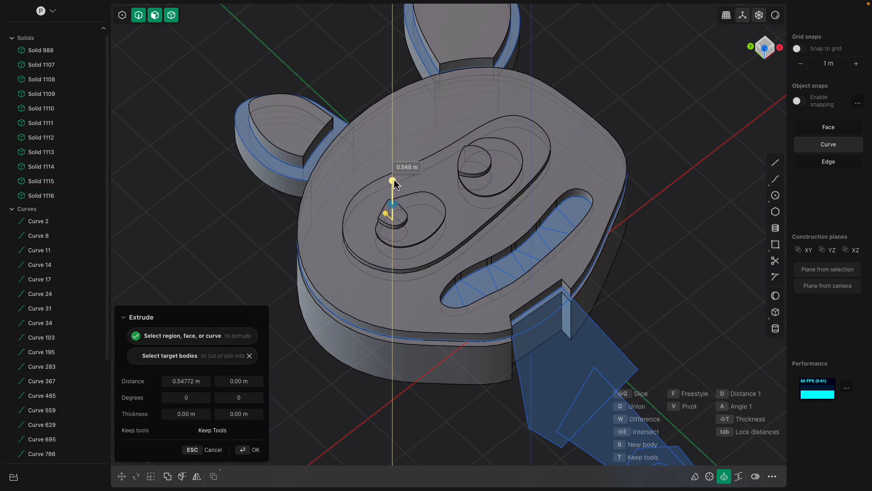
middle_click_drag(454, 223, 423, 232)
right_click(646, 278)
Extrude the rounded tooth region at the mouth's upper end by about 0.34 m
middle_click_drag(584, 281, 603, 255)
left_click(564, 299)
key("e")
left_click_drag(577, 181, 578, 173)
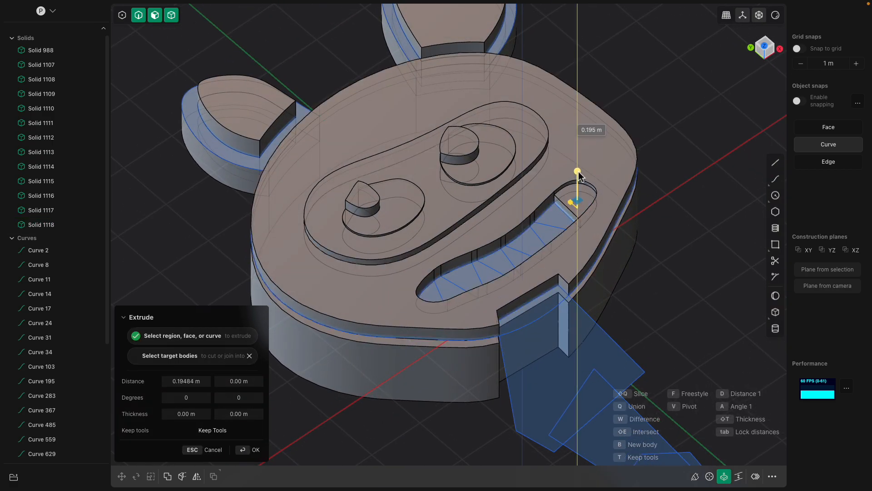
middle_click_drag(580, 170, 561, 222)
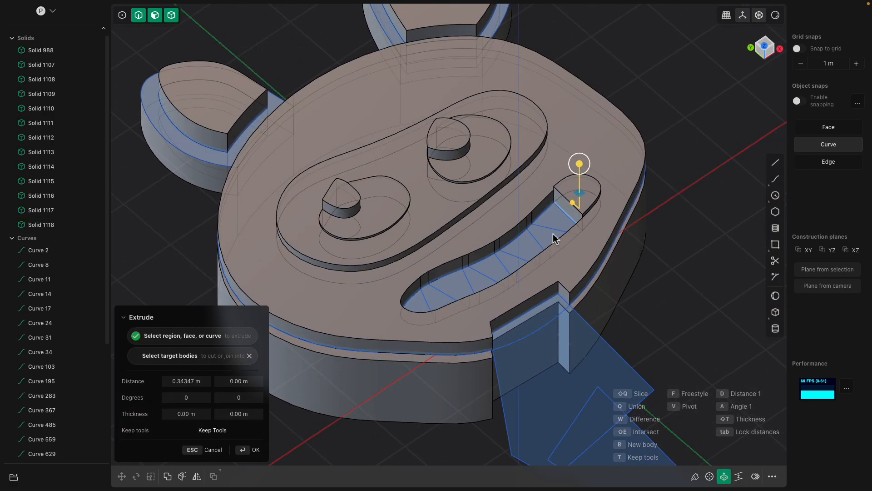
right_click(550, 220)
Extrude the second and third tooth regions from the mouth's upper end as separate solids of different heights
left_click(551, 220)
key("e")
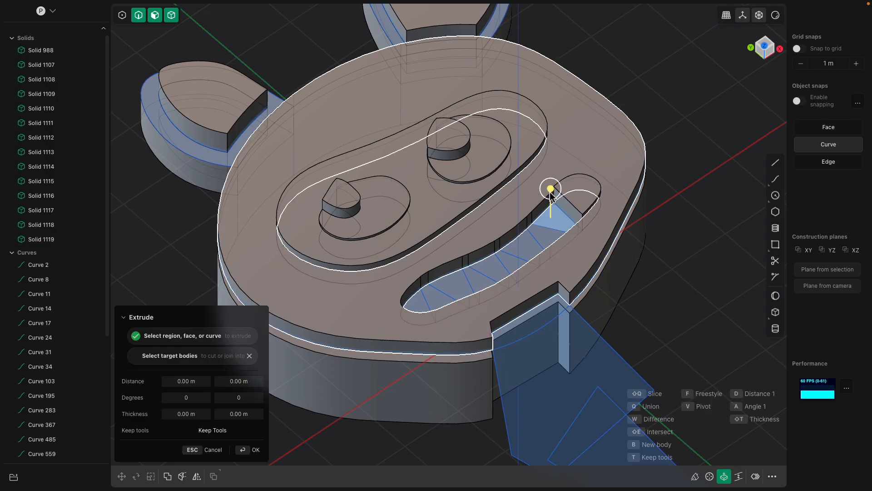
left_click_drag(551, 191, 552, 175)
right_click(540, 223)
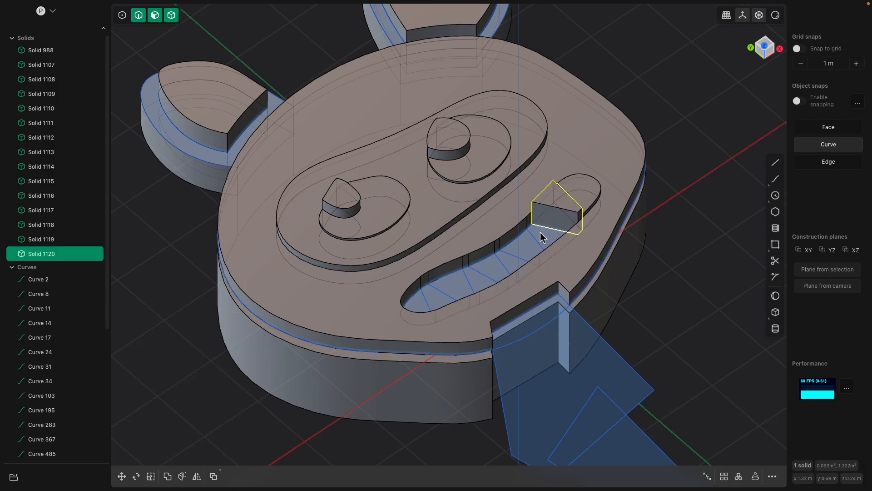
left_click(540, 236)
key("e")
left_click_drag(541, 224, 526, 212)
right_click(545, 195)
Extrude the fourth tooth region by about 0.24 m and the fifth by about 0.38 m as separate solids
left_click(522, 243)
key("e")
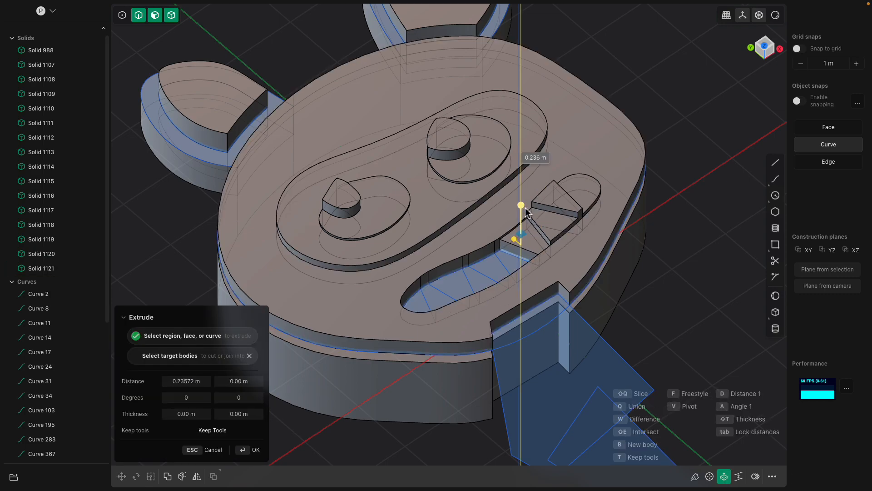
right_click(526, 211)
left_click(517, 266)
key("e")
left_click_drag(516, 235, 517, 217)
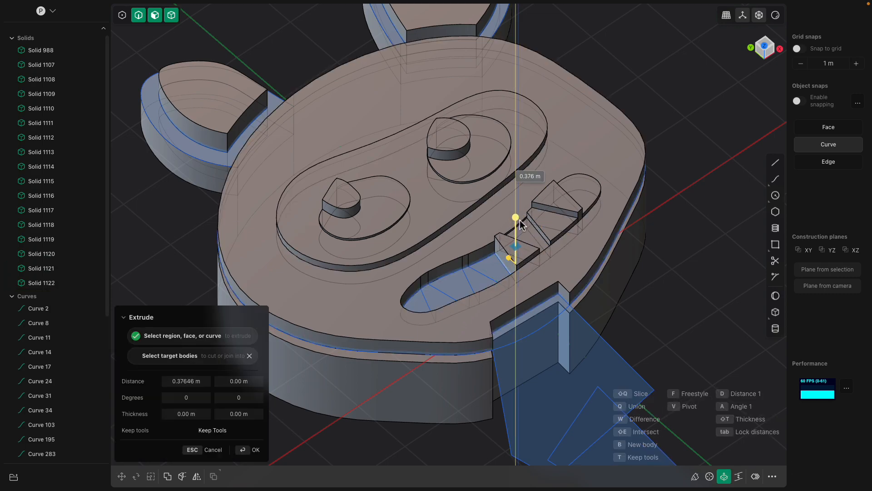
right_click(479, 260)
Extrude the sixth and seventh tooth regions along the mouth upward as separate solids
left_click(490, 270)
key("e")
middle_click_drag(493, 271, 492, 276)
left_click_drag(492, 246, 460, 249)
right_click(470, 287)
left_click(480, 286)
key("e")
right_click(456, 286)
Extrude the last three tooth regions at the mouth's lower end as separate solids, the first by about 0.31 m
left_click(458, 287)
key("e")
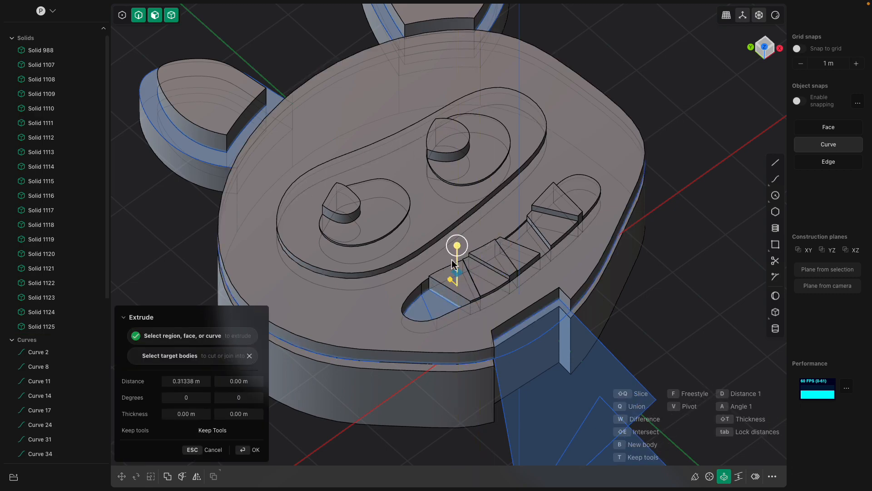
right_click(434, 307)
left_click(435, 303)
key("e")
mouse_move(433, 280)
left_mouse_down()
mouse_move(435, 273)
mouse_move(417, 276)
left_mouse_up()
right_click(418, 309)
left_click(419, 310)
key("e")
middle_click_drag(422, 351, 457, 298)
right_click(455, 319)
left_click(457, 298)
left_click_drag(456, 304, 456, 353)
middle_click_drag(507, 316, 467, 222)
right_click(442, 297)
left_click(451, 249)
right_click(468, 263)
left_click(467, 230)
middle_click_drag(481, 270, 493, 204)
left_click(504, 246)
scroll(475, 204, "up", 5)
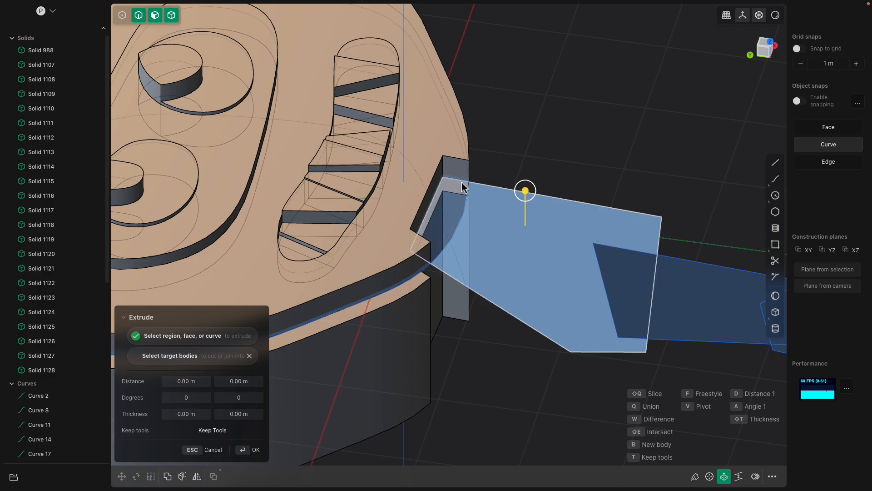
left_click(462, 187)
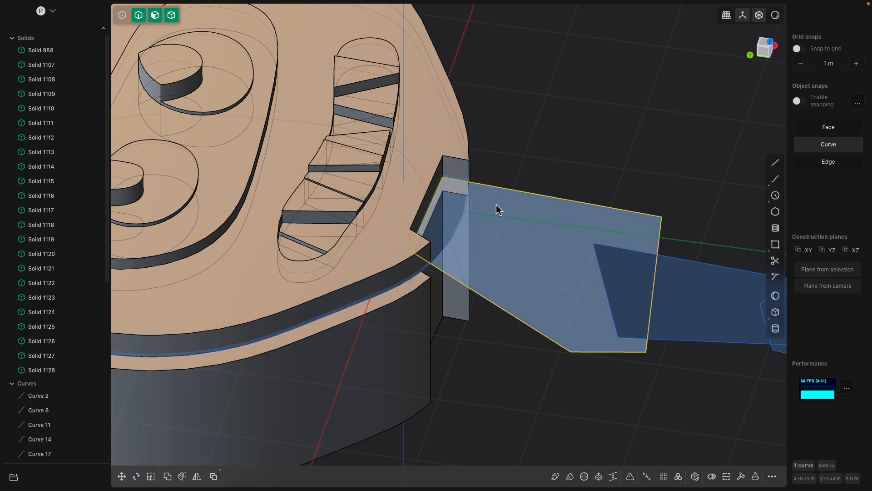
middle_click_drag(497, 206, 502, 200)
left_click_drag(502, 166, 507, 121)
mouse_move(499, 198)
middle_mouse_down()
mouse_move(497, 209)
mouse_move(426, 259)
mouse_move(411, 302)
mouse_move(445, 298)
mouse_move(477, 195)
mouse_move(482, 203)
middle_mouse_up()
key("Escape")
Extrude the polygonal neck region below the chin upward into a separate solid
left_click(434, 266)
key("e")
left_click_drag(480, 197, 479, 167)
middle_click_drag(479, 168, 477, 261)
key("Return")
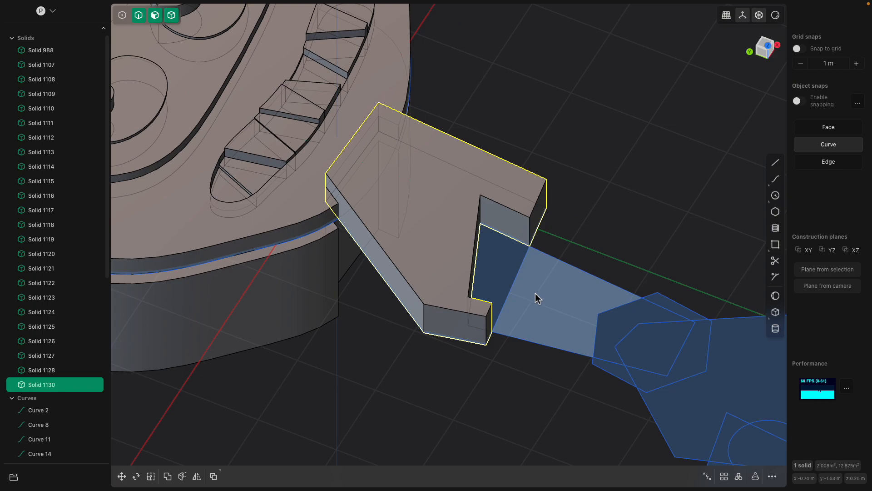
Extrude the tapered segment at the neck's far end, including its overlap with the neck, into a separate solid
left_click(535, 295)
left_click(505, 264)
left_click(553, 296, "shift")
left_click_drag(555, 267, 558, 222)
middle_click_drag(561, 264, 482, 231, "shift")
key("Return")
Extrude all regions of the hexagonal joint, including its inner area, by about 1.13 m into one solid
middle_click_drag(537, 294, 495, 325)
left_click(516, 330)
left_click(469, 341, "shift")
left_click(495, 361, "shift")
left_click(549, 291, "shift")
middle_click_drag(542, 302, 598, 135)
left_click_drag(597, 135, 603, 106)
middle_click_drag(603, 104, 570, 219)
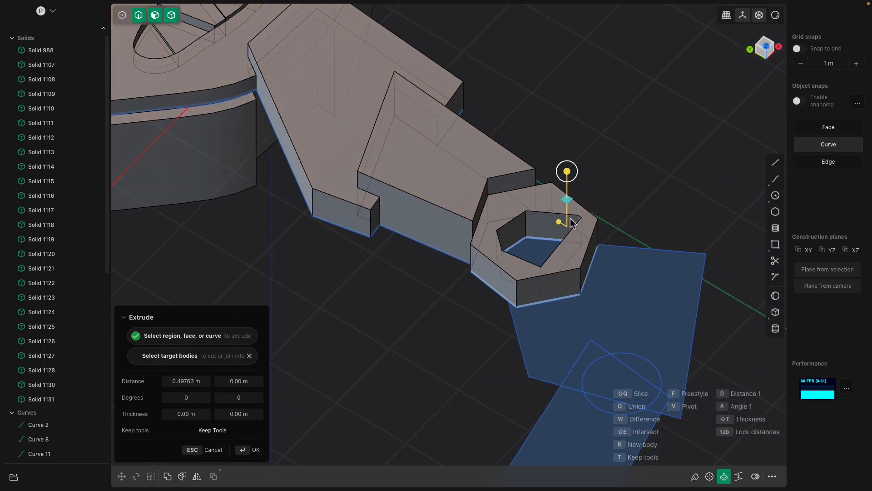
key("Escape")
left_click(548, 249, "shift")
left_click_drag(551, 226, 550, 195)
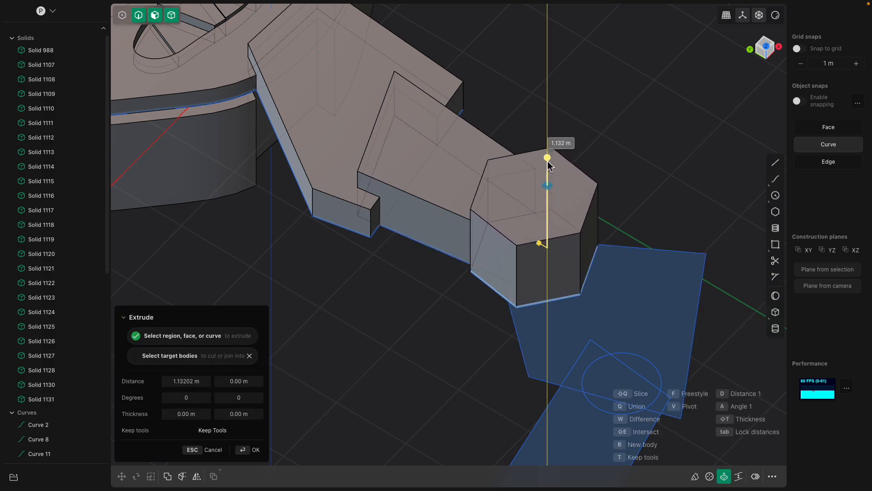
key("Return")
Offset the outline of the hexagonal joint's top face inward to create a smaller inner hexagon
left_click(573, 179)
key("o")
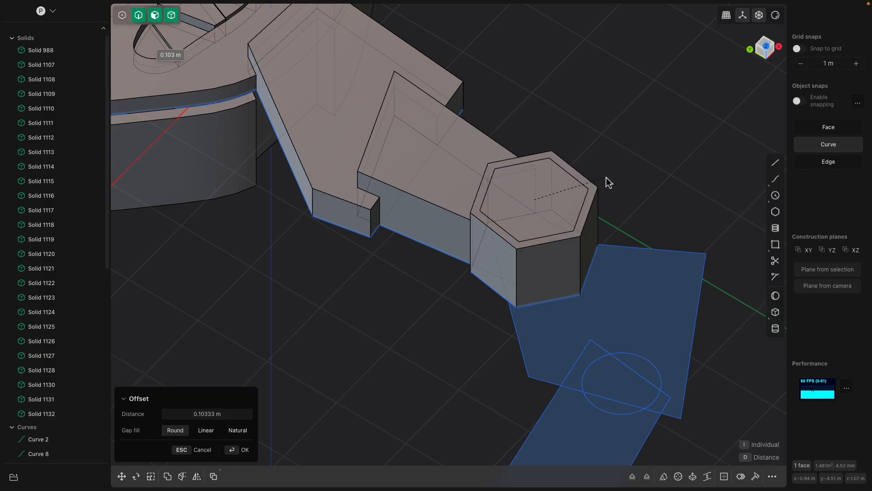
key("Return")
Push the inner hexagonal face down into the joint to form a recess
left_click(548, 197)
left_click_drag(548, 177, 547, 218)
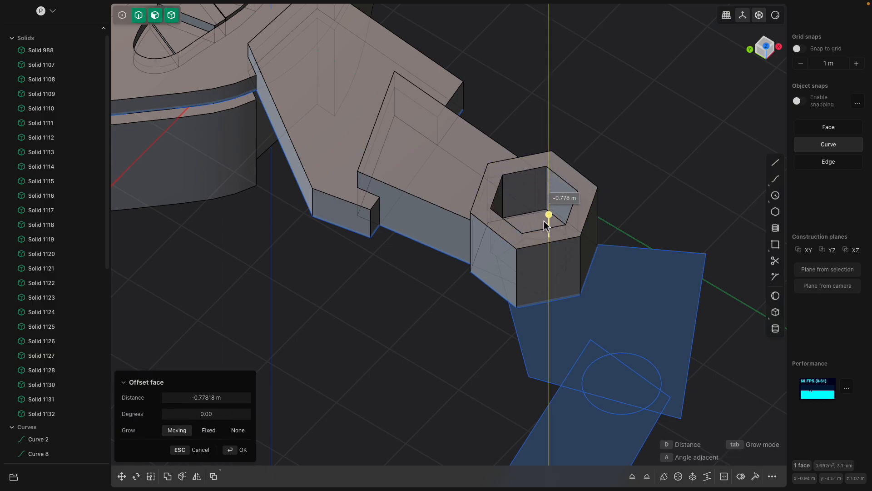
left_click_drag(541, 270, 546, 222)
middle_click_drag(530, 221, 425, 256)
middle_click_drag(396, 227, 502, 210)
key("Return")
left_click(401, 248)
scroll(499, 207, "down", 3)
middle_click_drag(522, 282, 496, 226, "shift")
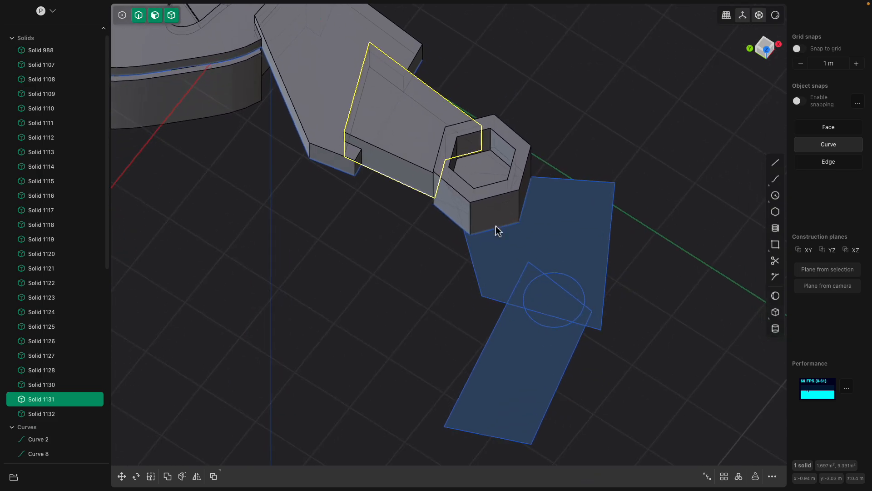
left_click(553, 235)
key("e")
middle_click_drag(578, 240, 547, 265)
scroll(493, 312, "up", 2)
middle_click_drag(494, 317, 499, 258, "shift")
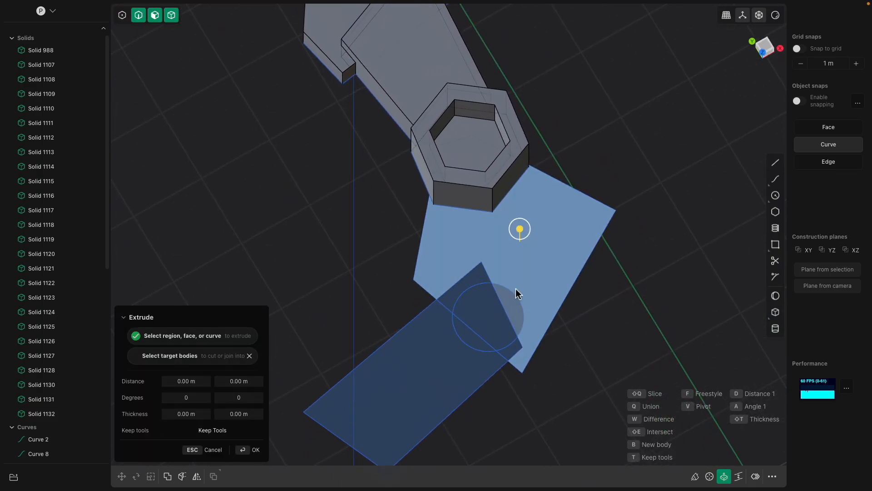
left_click(427, 355)
left_click(485, 256)
scroll(533, 263, "up", 1)
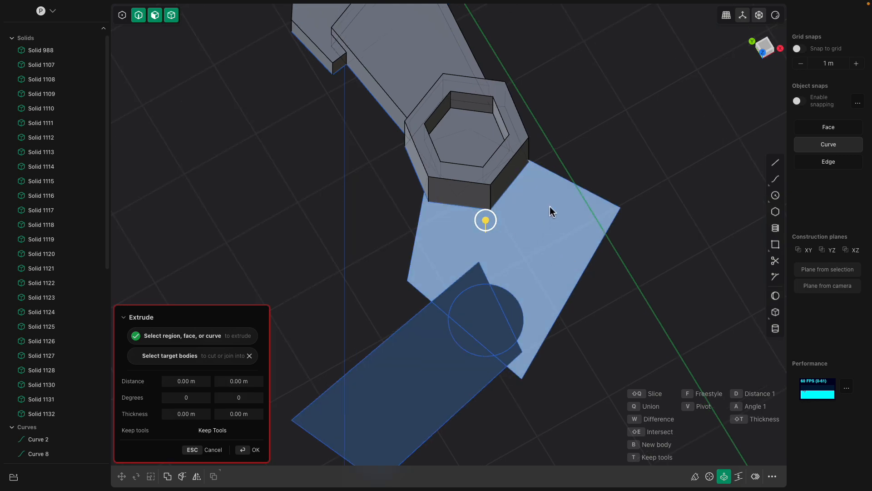
key("Escape")
Round the corners of the body plate's outline beside the hexagonal joint with a radius of about 0.27 m
left_click(582, 190)
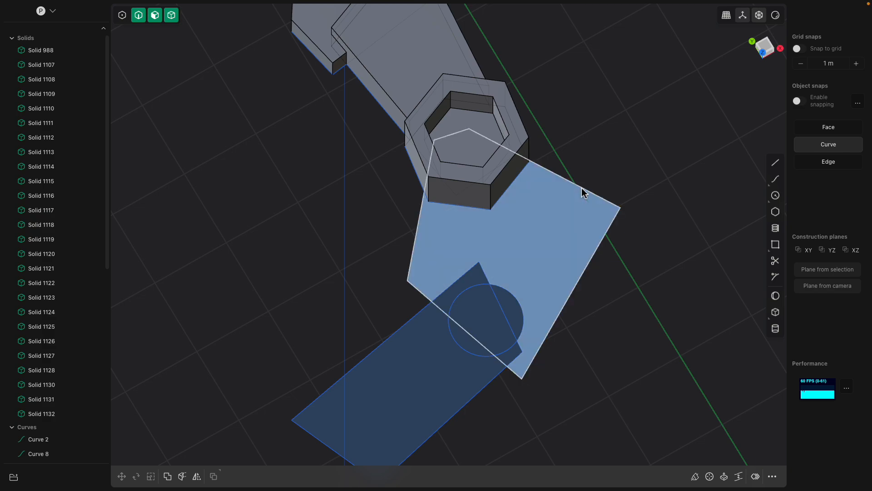
middle_click_drag(583, 179, 587, 178)
key("o")
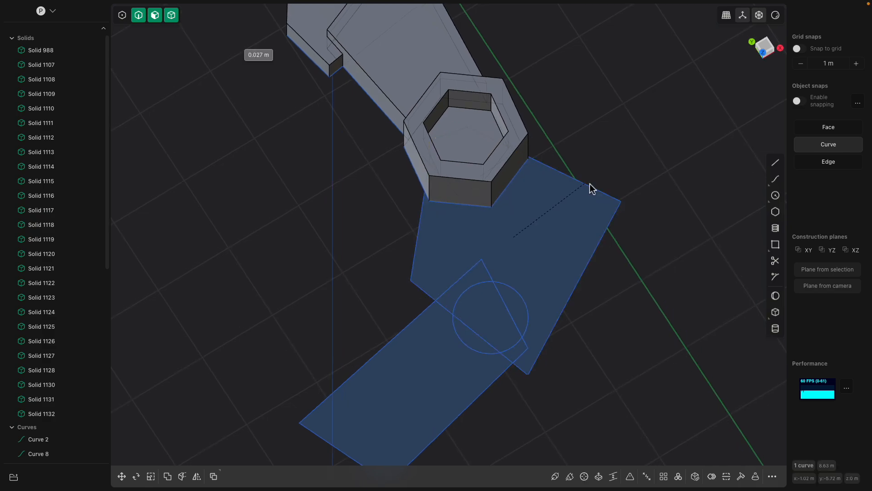
left_click(615, 184)
Round the corners of the rectangular limb's outline with a radius of about 0.37 m
left_click(443, 341)
key("e")
middle_click_drag(440, 327, 455, 295, "shift")
left_click(432, 288)
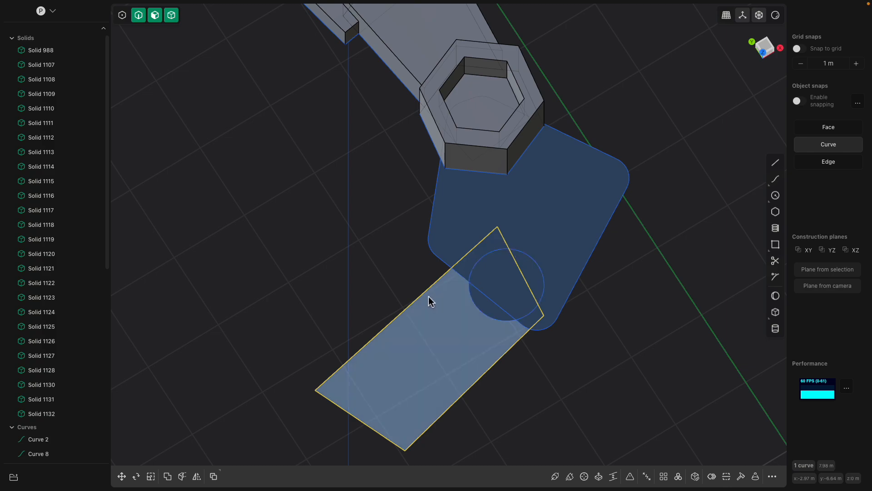
key("o")
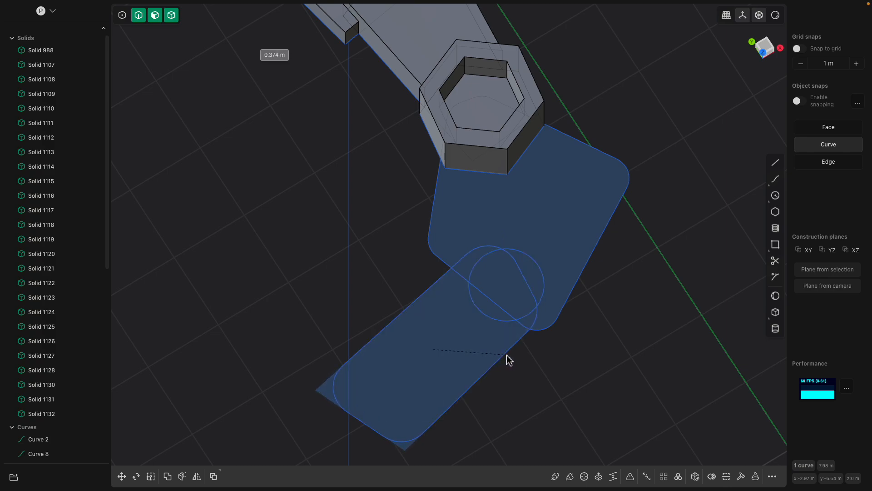
left_click(502, 358)
Extrude the rounded body plate region between the hexagonal joint and the limb by about 0.56 m into a solid
left_click(529, 319)
mouse_move(555, 296)
middle_mouse_down()
mouse_move(525, 270)
mouse_move(563, 253)
mouse_move(547, 282)
middle_mouse_up()
key("e")
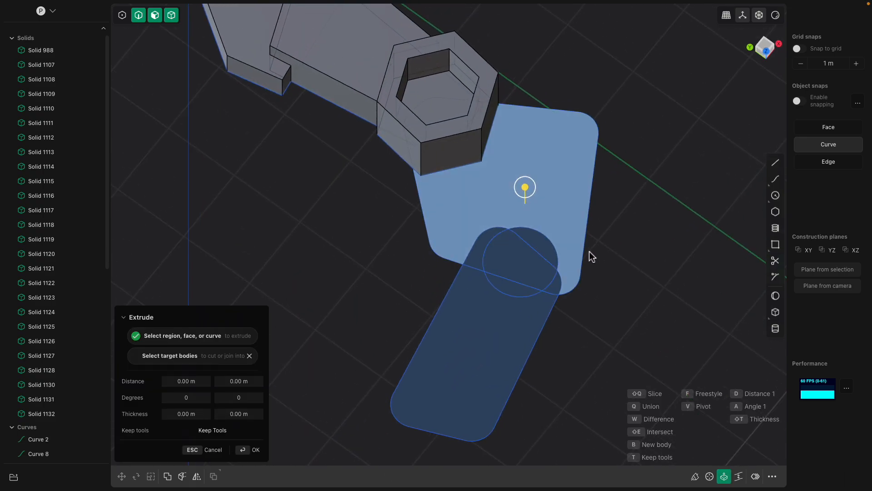
middle_click_drag(526, 214, 536, 121)
left_click_drag(536, 121, 541, 92)
middle_click_drag(665, 259, 536, 297)
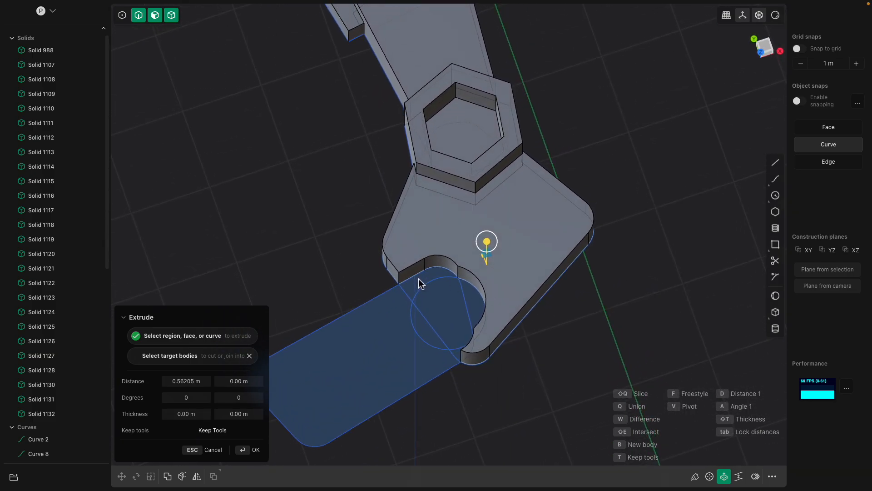
mouse_move(434, 356)
middle_mouse_down()
mouse_move(430, 364)
mouse_move(443, 286)
mouse_move(495, 254)
middle_mouse_up()
key("Return")
Extrude the rounded limb region outside the circular joint into a separate solid
left_click(490, 291)
key("e")
left_click_drag(490, 273, 493, 245)
middle_click_drag(492, 245, 437, 318)
key("Return")
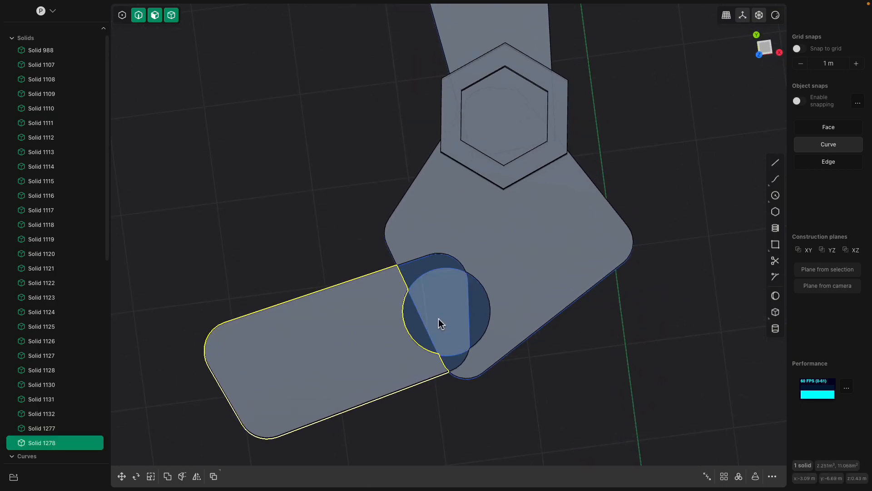
Extrude the circular joint region between the body plate and the limb by about 1.66 m into a solid cylinder
left_click(414, 316)
key("e")
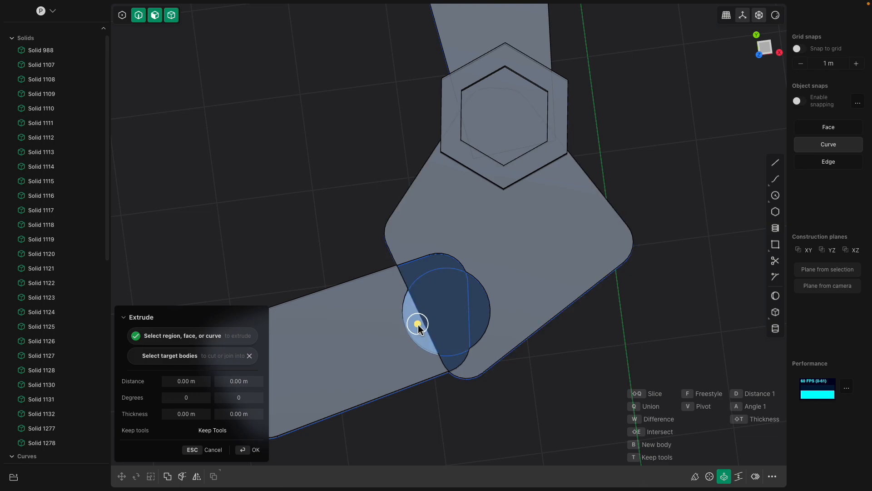
left_click(441, 307)
left_click(477, 310)
middle_click_drag(477, 311, 507, 220)
left_click_drag(507, 220, 511, 186)
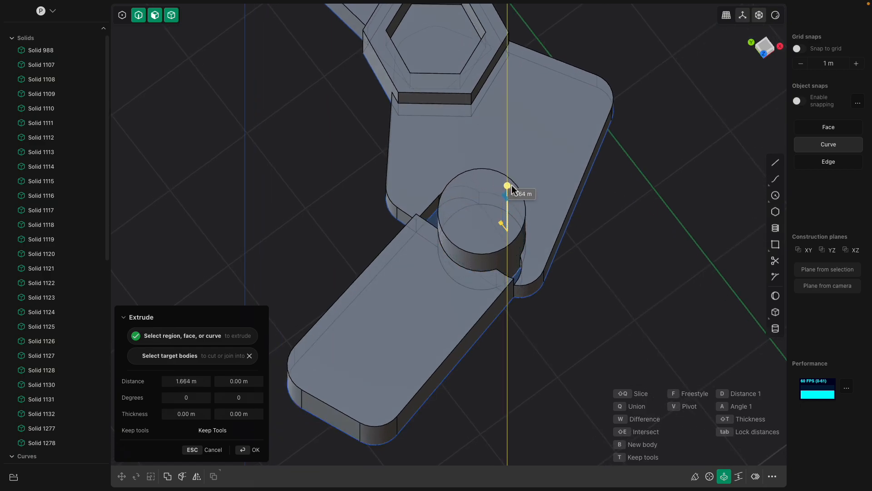
key("Return")
Offset the outline of the joint cylinder's top face inward and raise the inner circular face into a smaller step
left_click(475, 197)
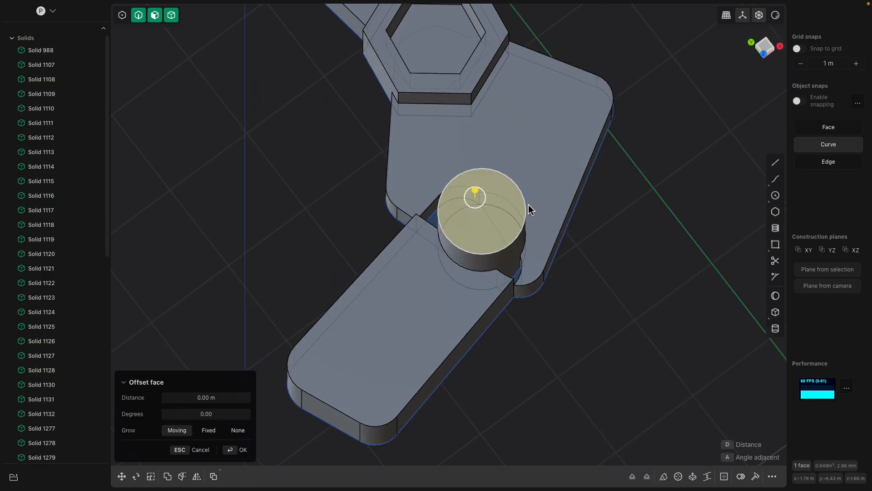
key("o")
left_click(538, 205)
key("Return")
left_click(485, 202)
mouse_move(485, 195)
left_mouse_down()
mouse_move(485, 203)
mouse_move(490, 183)
left_mouse_up()
key("Return")
Offset the top face of the rounded limb upward by about 0.125 m
scroll(547, 198, "down", 2)
middle_click_drag(547, 197, 494, 264)
middle_click_drag(508, 326, 433, 288)
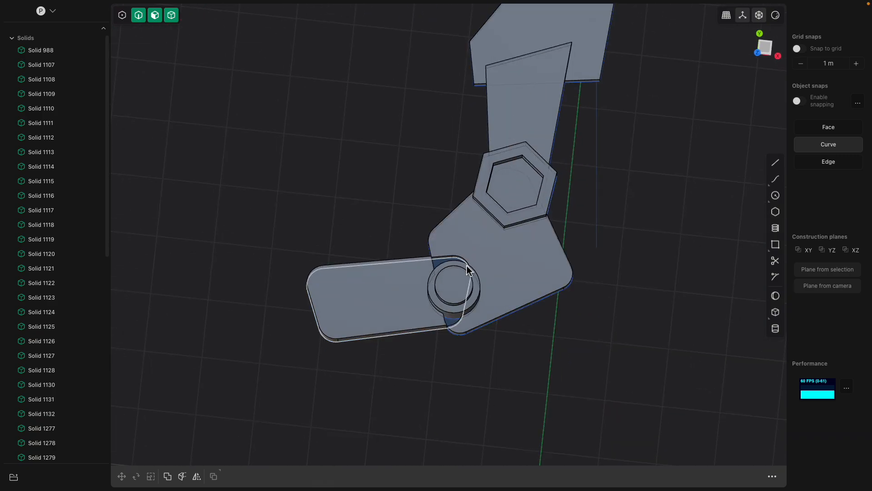
middle_click_drag(454, 268, 502, 344)
middle_click_drag(554, 336, 476, 312)
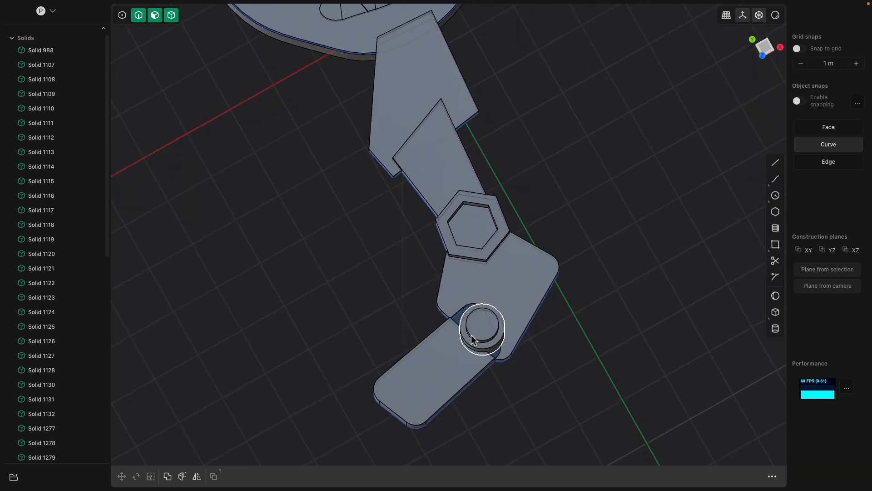
left_click(438, 366)
middle_click_drag(438, 366, 491, 272)
left_click(460, 333)
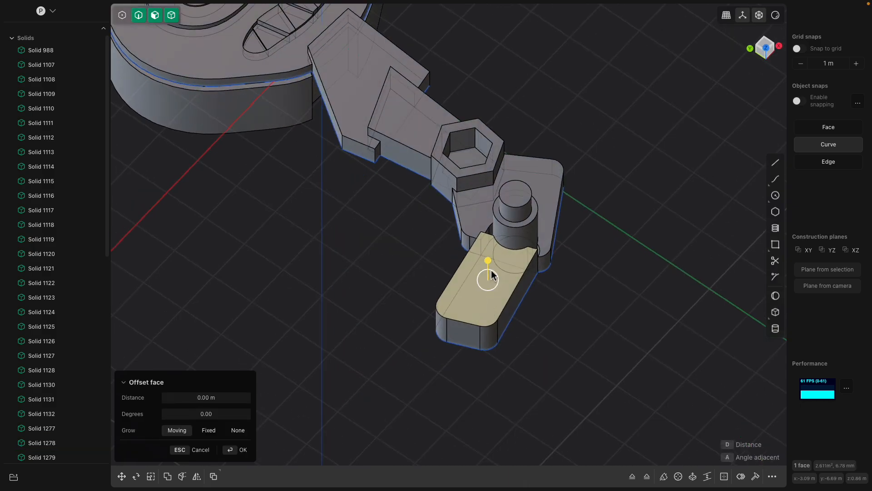
mouse_move(491, 264)
left_mouse_down()
mouse_move(491, 254)
mouse_move(490, 263)
left_mouse_up()
middle_click_drag(490, 245, 445, 326)
middle_click_drag(529, 331, 525, 302)
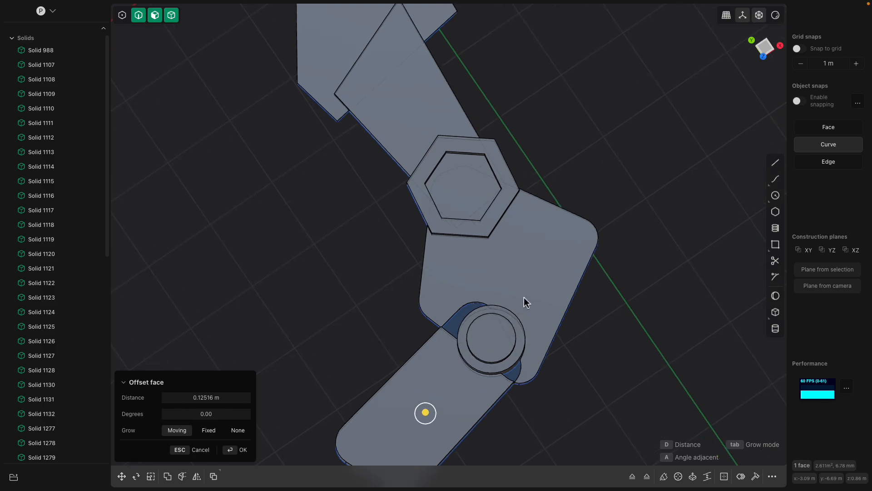
key("Return")
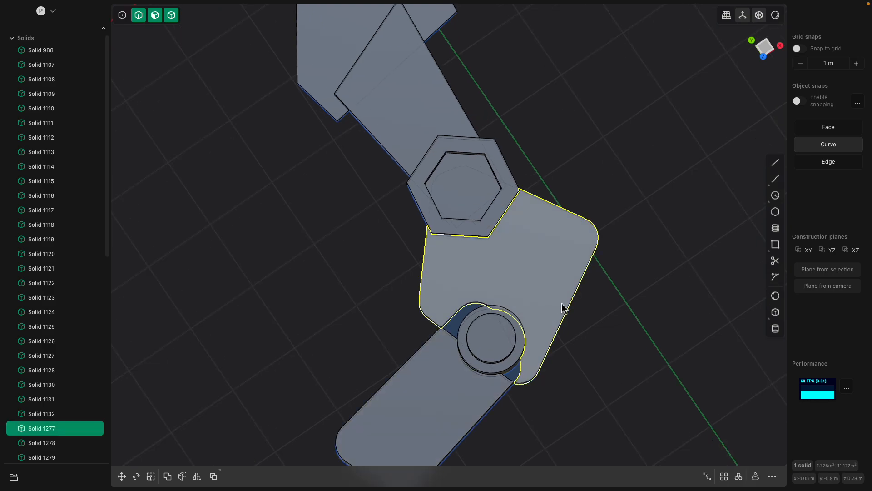
Offset the outline of the body plate's top face inward by about 0.11 m to form an inset region
key("shift+p")
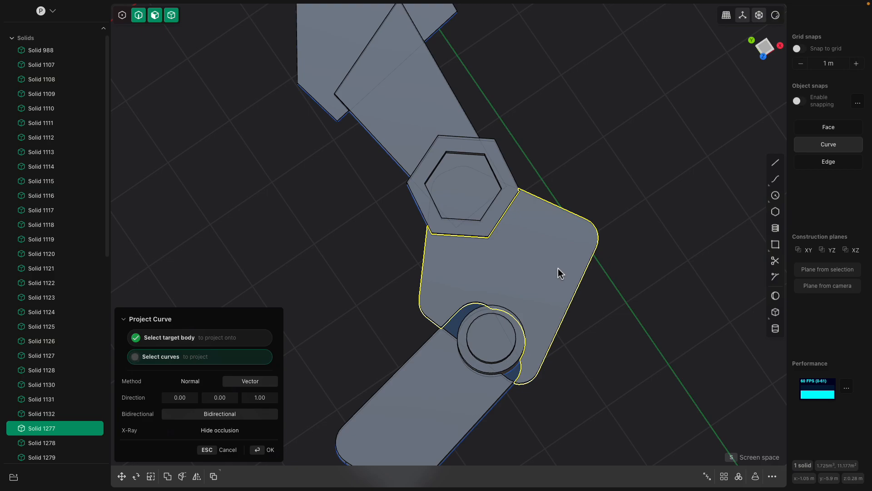
key("Escape")
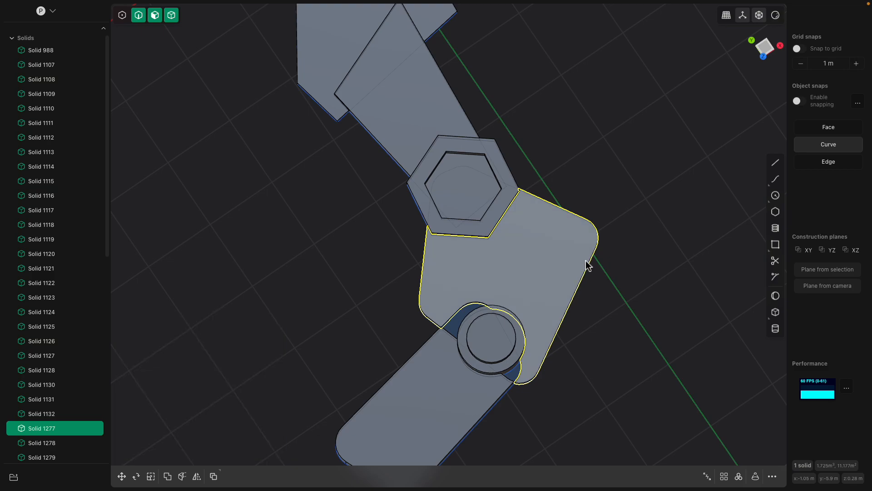
middle_click_drag(559, 259, 593, 211)
left_click(570, 173)
key("o")
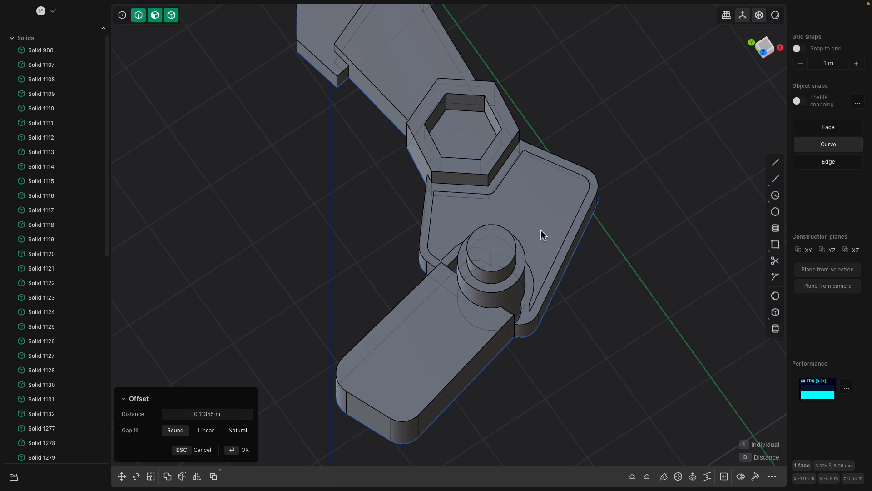
middle_click_drag(540, 230, 443, 268)
left_click(493, 233)
Delete the two curved edges of the plate's inset outline that run around the circular joint
scroll(441, 286, "up", 3)
middle_click_drag(438, 300, 372, 282)
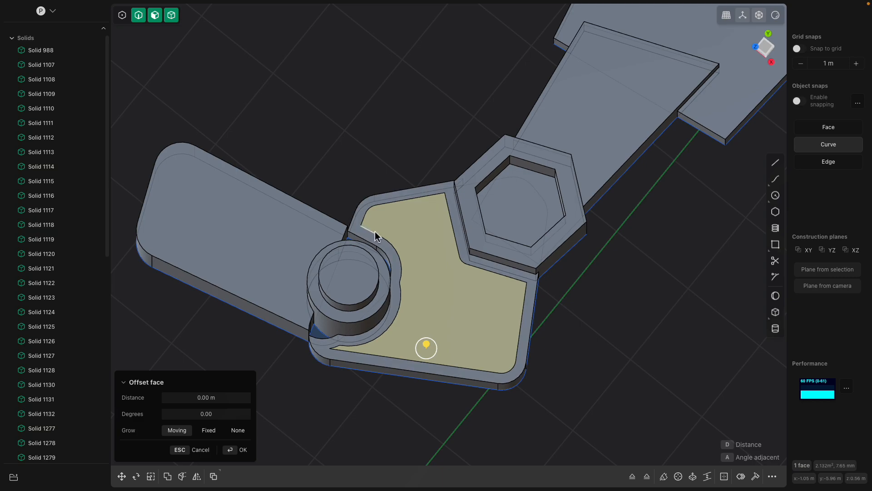
scroll(399, 302, "up", 3)
left_click(401, 297)
scroll(401, 294, "up", 1)
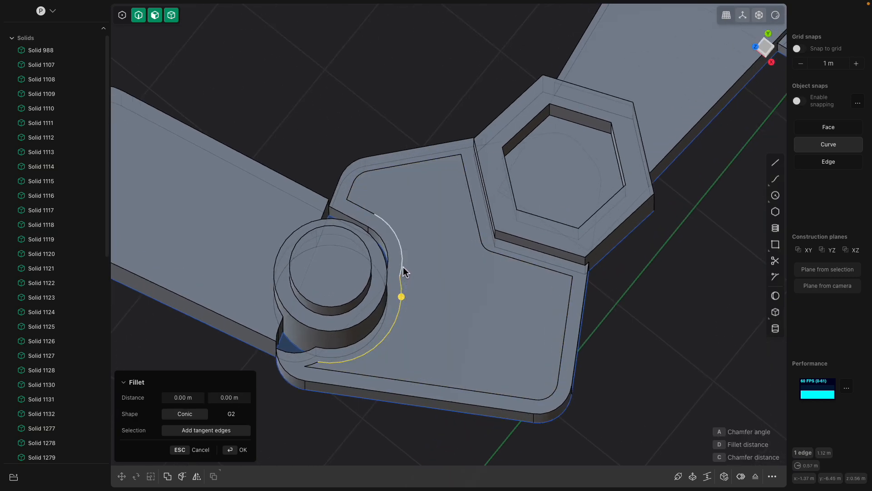
left_click(404, 253)
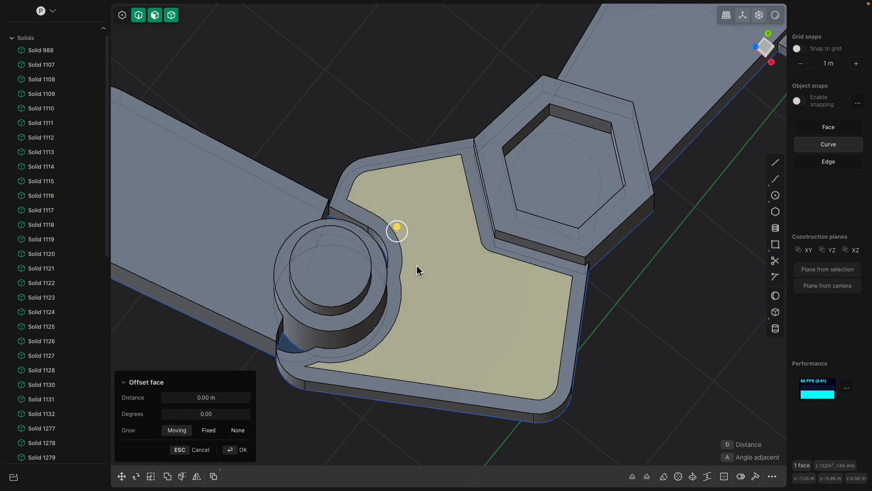
left_click(402, 262)
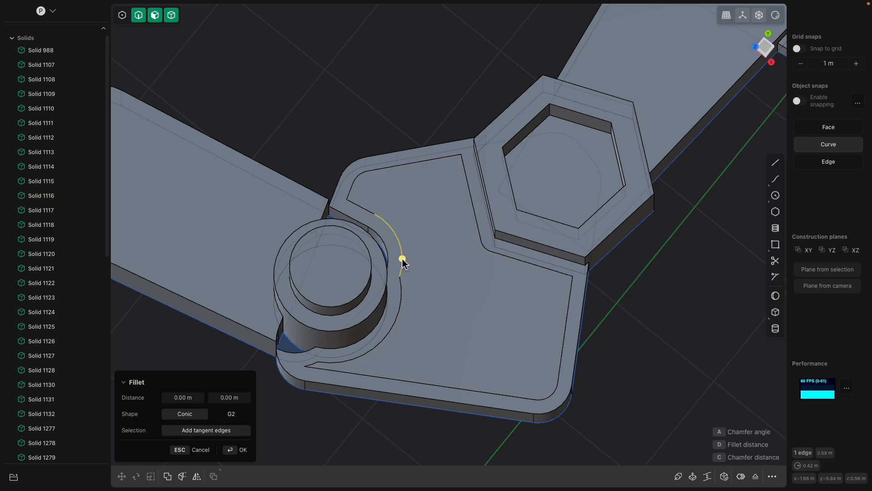
key("Escape")
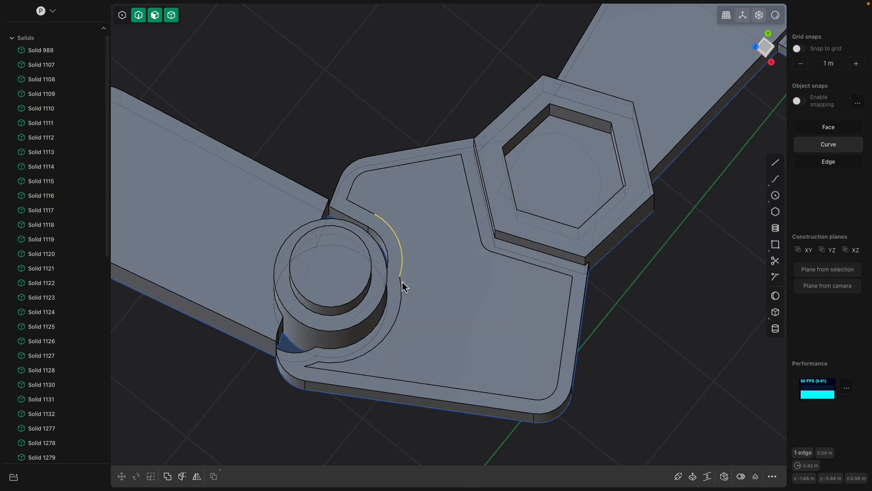
key("Delete")
left_click(377, 218)
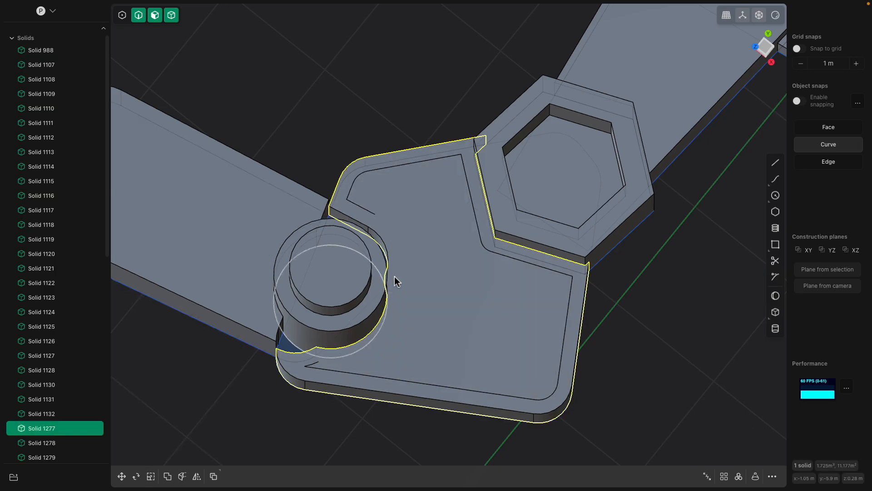
In the top view with face and edge snapping enabled, draw a two-segment polyline about 1.12 m long around the joint, starting from the inset edge's open end
left_click(769, 51)
left_click(775, 162)
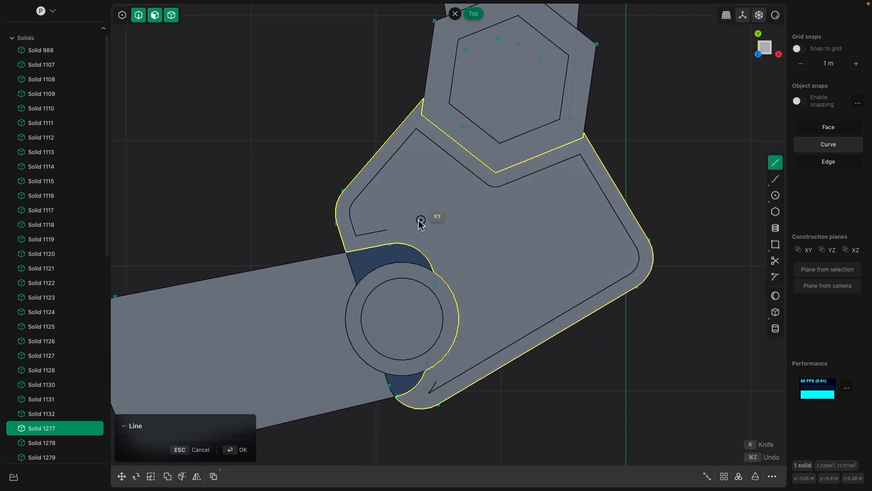
scroll(388, 233, "up", 5)
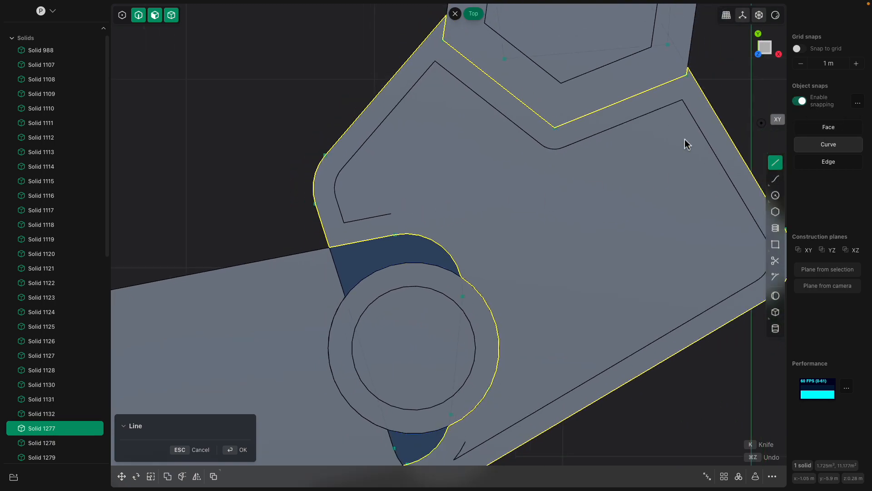
left_click(836, 162)
left_click(835, 128)
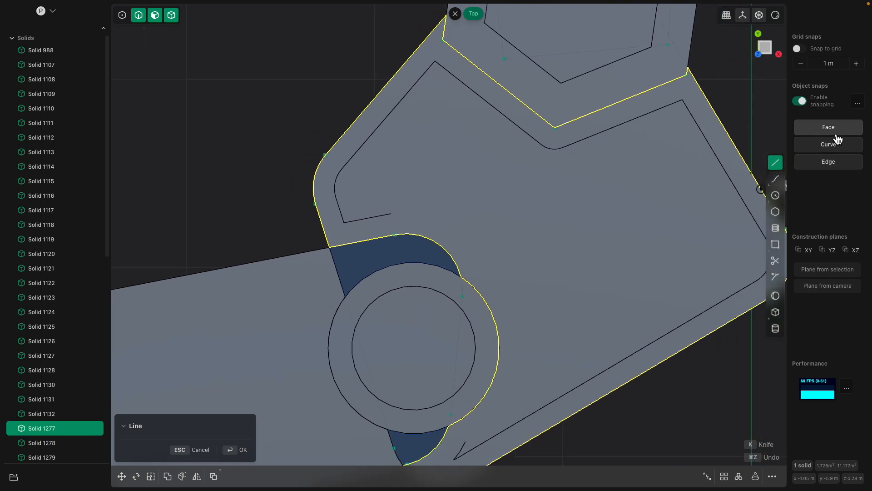
left_click(392, 216)
left_click(467, 233)
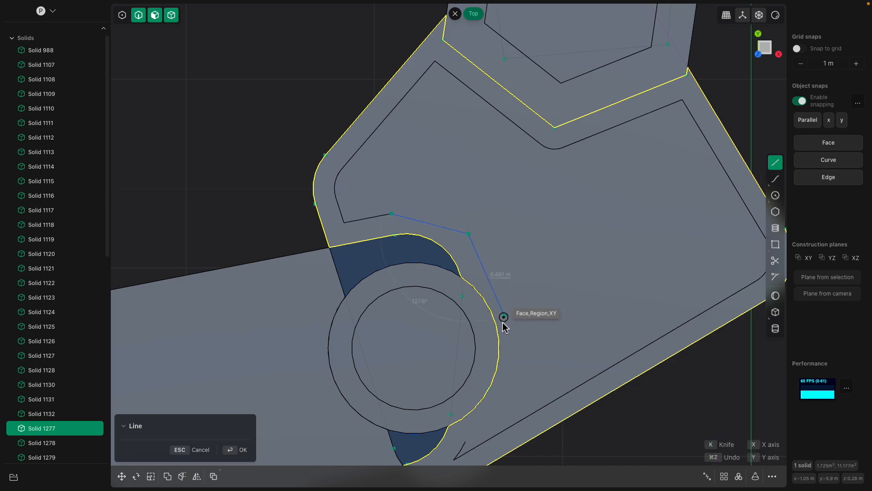
left_click(519, 355)
middle_click_drag(481, 427, 480, 326, "shift")
key("Return")
Delete the short leftover inset edge at the plate's narrow tip beside the circular joint
left_click(465, 344)
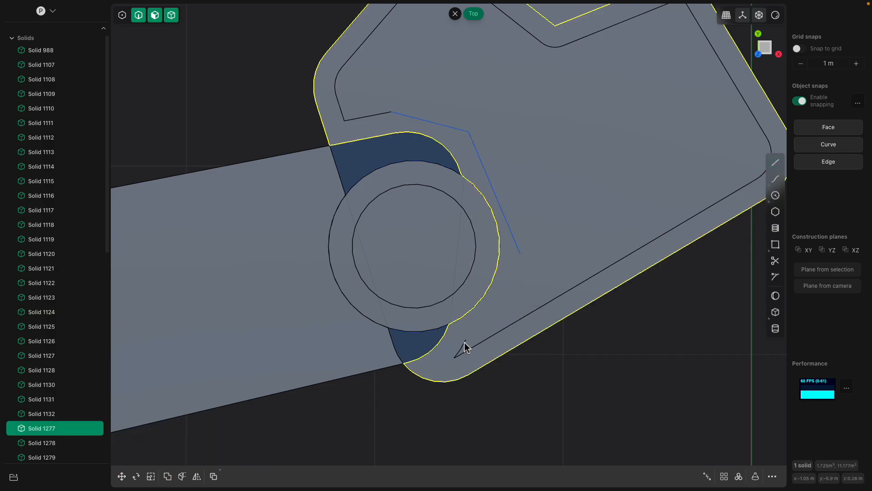
left_click(465, 344)
key("b")
key("x")
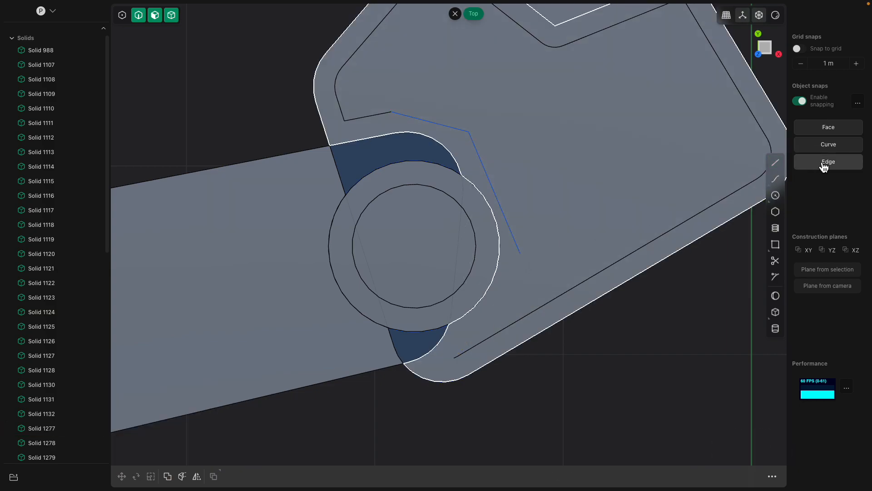
Continue the polyline around the joint with three more segments to the open end of the long inset edge, for about 1.81 m in total
left_click(522, 254)
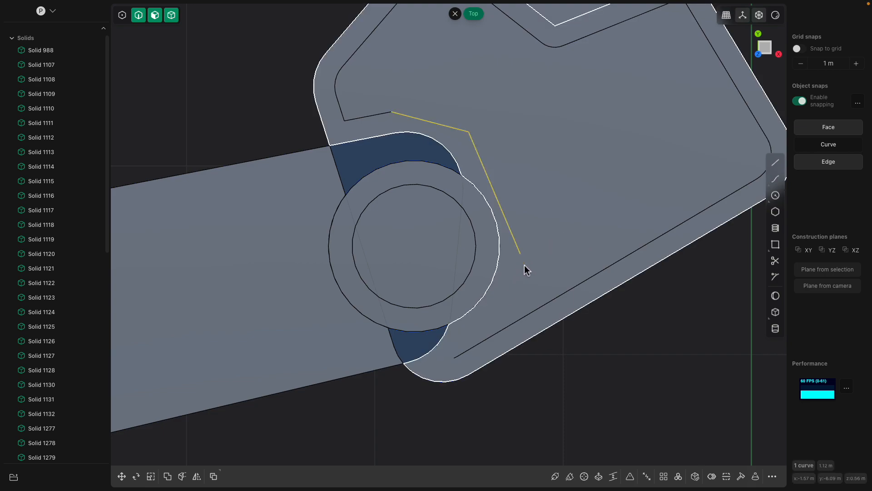
left_click(777, 164)
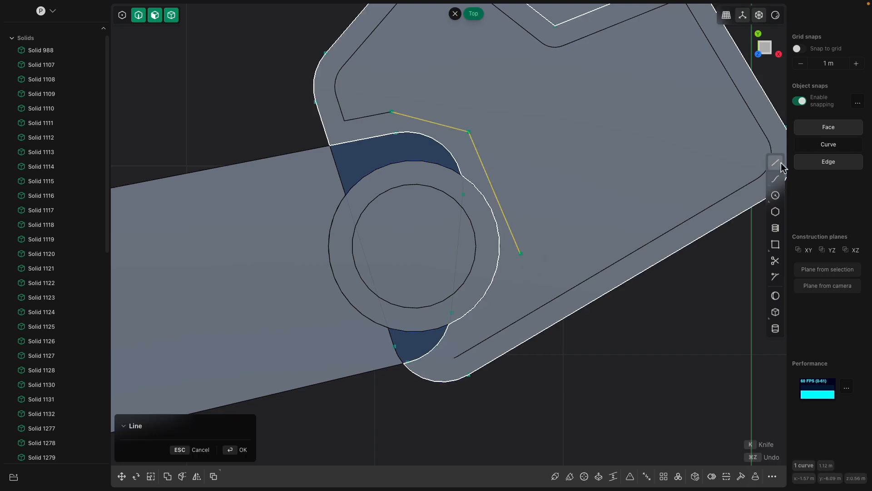
left_click(521, 253)
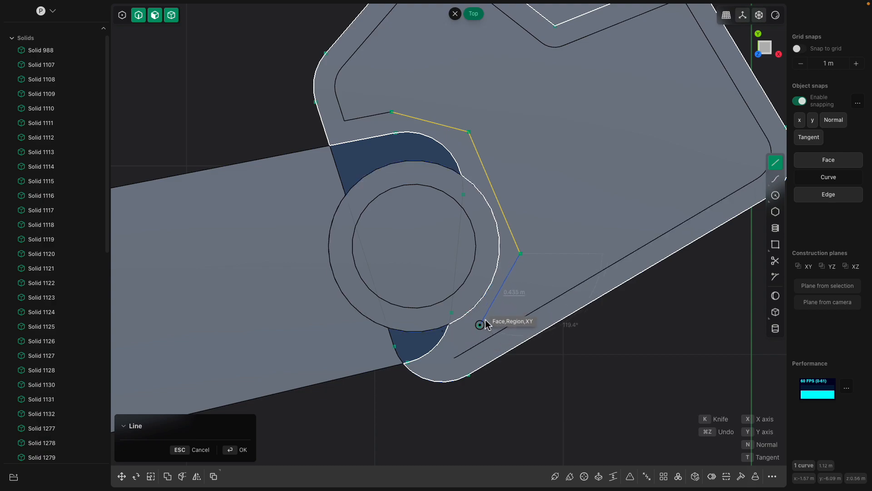
left_click(492, 309)
left_click(456, 334)
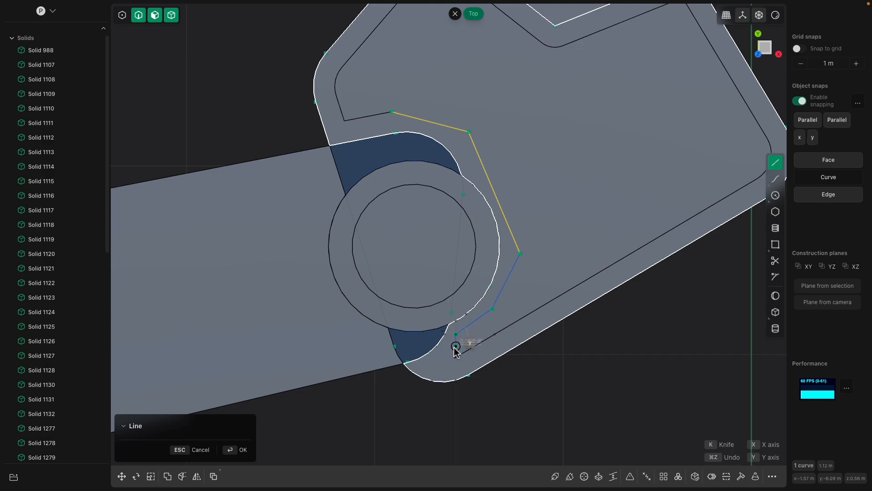
left_click(456, 357)
key("Return")
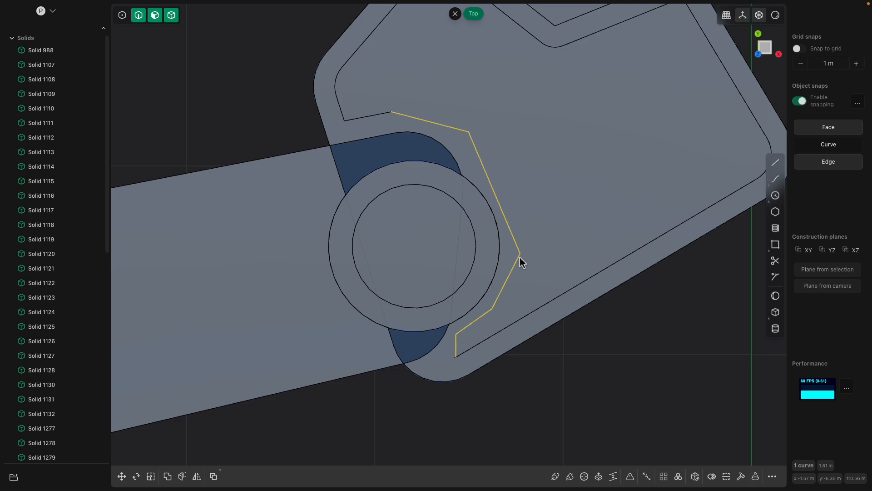
mouse_move(521, 257)
middle_mouse_down()
mouse_move(568, 243)
mouse_move(549, 179)
mouse_move(528, 254)
middle_mouse_up()
left_click(548, 174)
left_click(546, 172)
key("b")
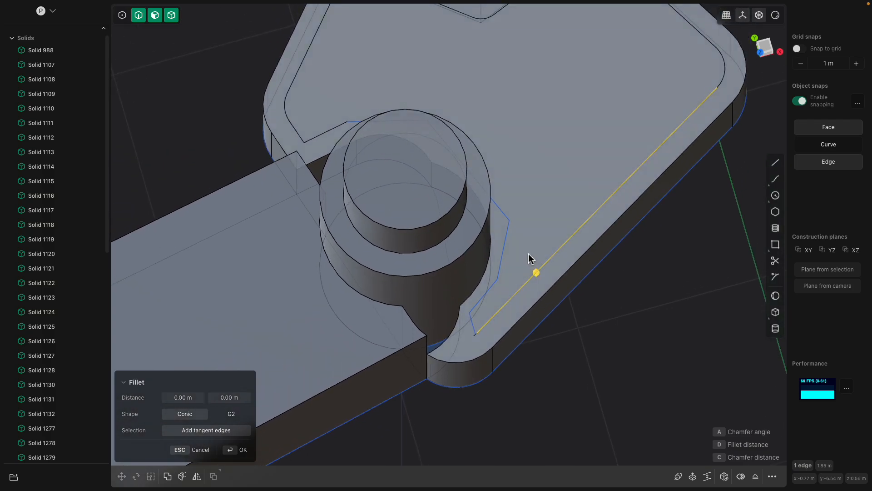
key("Escape")
Try to imprint the polyline onto the body plate from an angled view, and undo the attempt
left_click(509, 219)
mouse_move(509, 219)
middle_mouse_down()
mouse_move(522, 251)
mouse_move(522, 225)
middle_mouse_up()
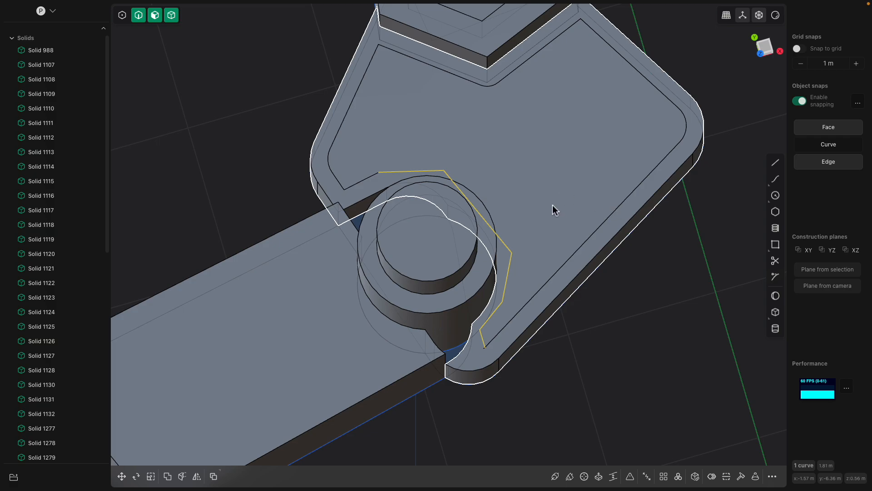
key("shift+i")
left_click(582, 257)
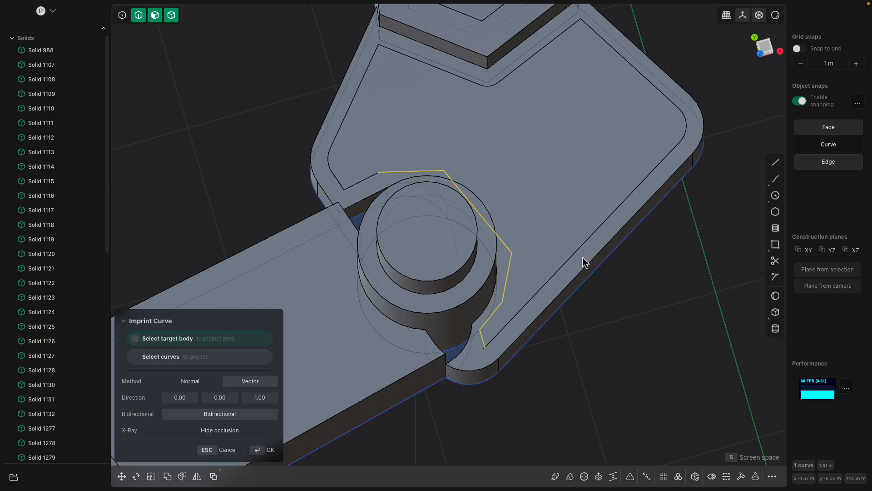
key("Return")
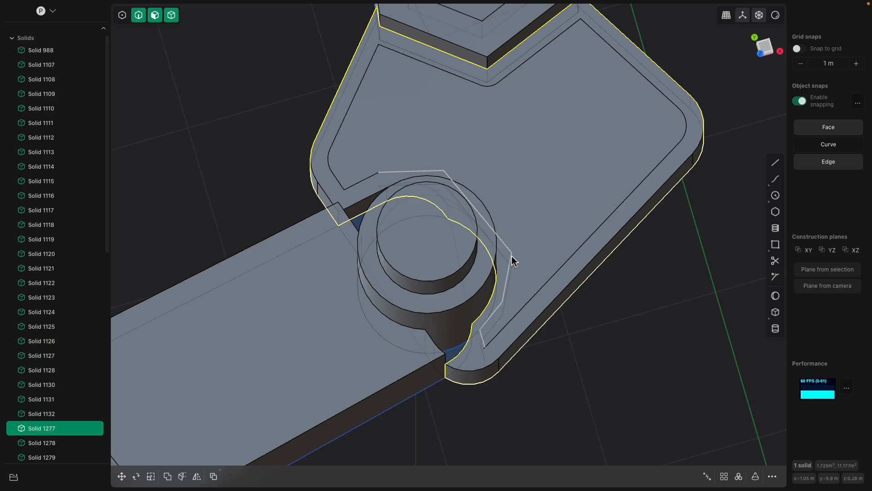
middle_click_drag(528, 262, 598, 283)
key("super+z")
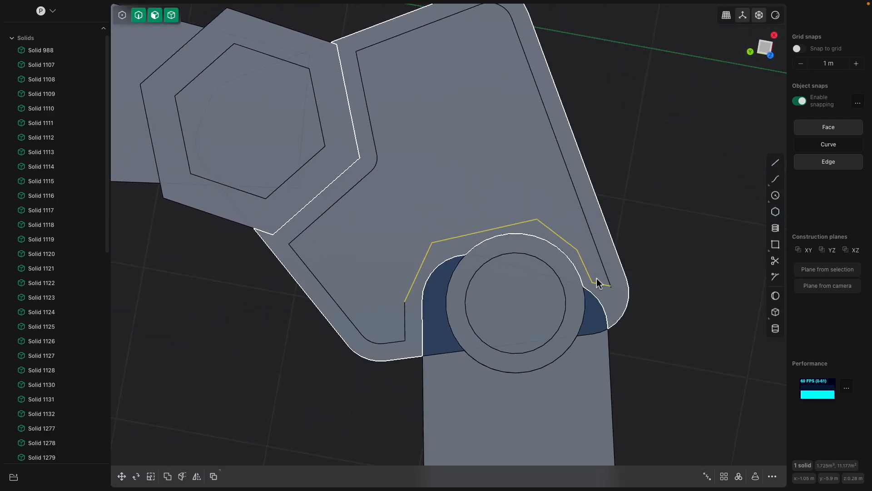
Imprint the five-segment polyline around the circular joint onto the body plate's solid
key("i")
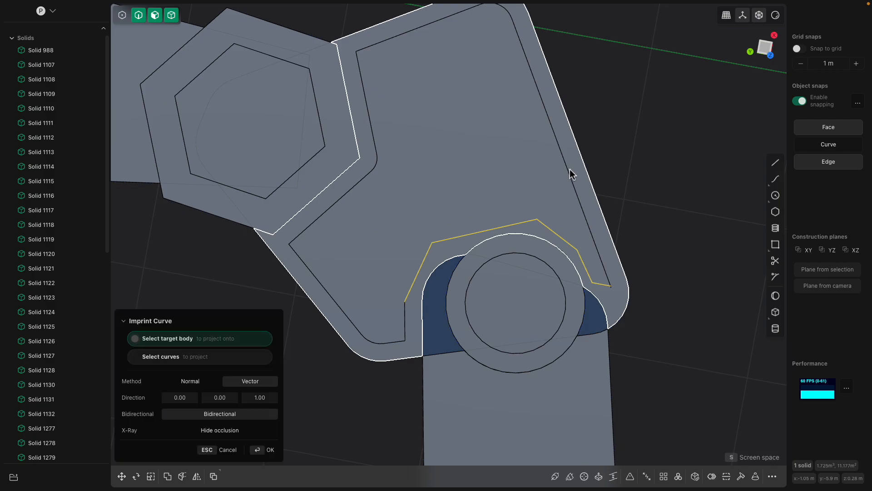
left_click(573, 164)
key("Return")
middle_click_drag(638, 174, 600, 219)
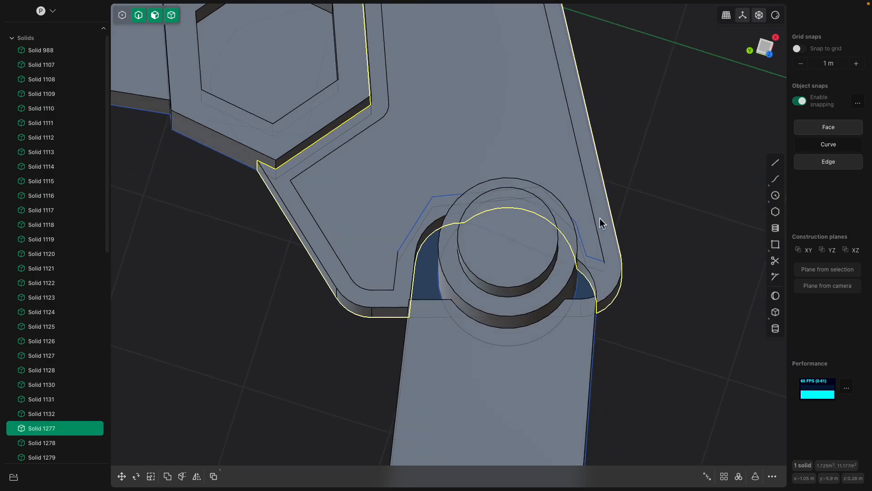
Check the polyline imprint from the underside of the body plate, and undo it
left_click(589, 259)
middle_click_drag(595, 255, 461, 243)
left_click(432, 211)
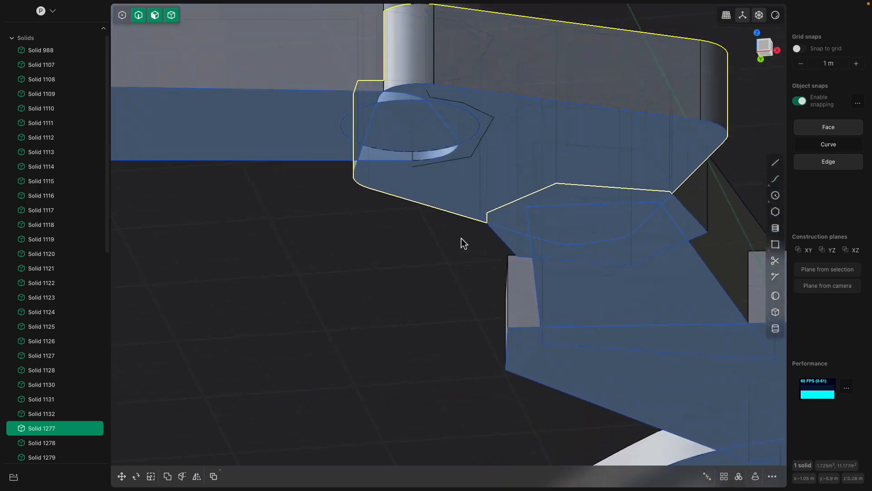
left_click(480, 140)
key("f")
key("e")
middle_click_drag(486, 148, 479, 244)
key("b")
key("Escape")
key("ctrl+z")
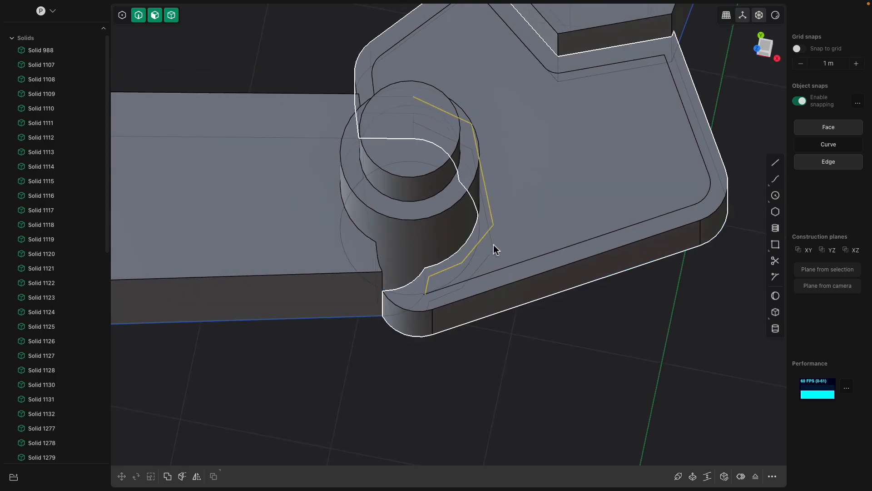
middle_click_drag(493, 244, 492, 261)
key("g")
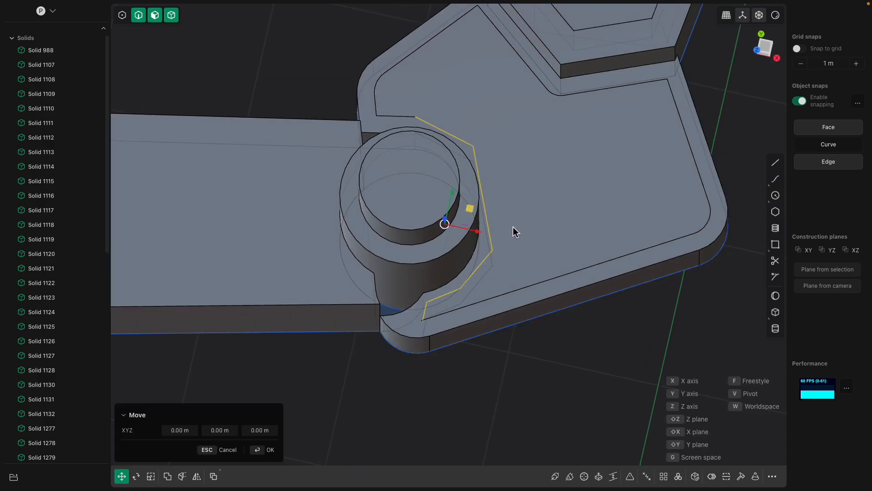
key("x")
key("Escape")
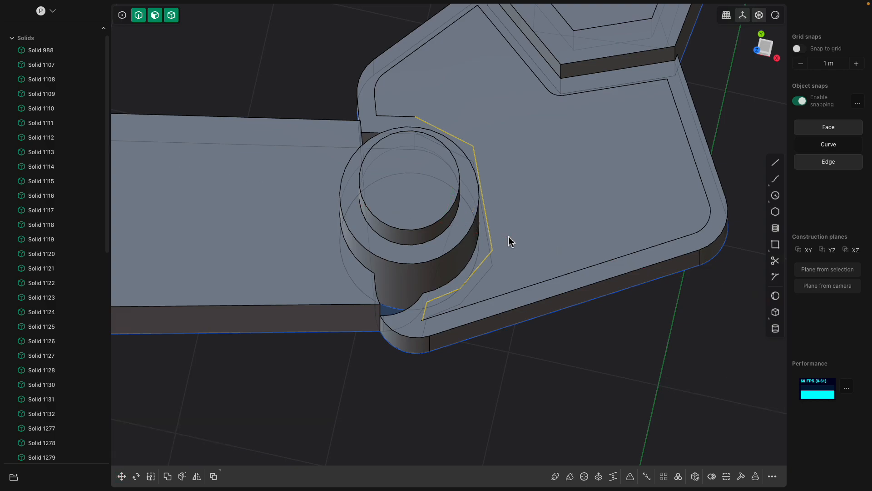
key("Escape")
Imprint the polyline around the circular joint onto the body plate again and raise the enclosed inner face with Offset face
middle_click_drag(508, 237, 488, 159)
left_click(505, 247)
left_click(487, 231)
key("b")
left_click(486, 220)
left_click_drag(486, 156, 500, 135)
middle_click_drag(512, 141, 513, 349)
right_click(525, 196)
scroll(525, 197, "down", 3)
scroll(466, 198, "up", 5)
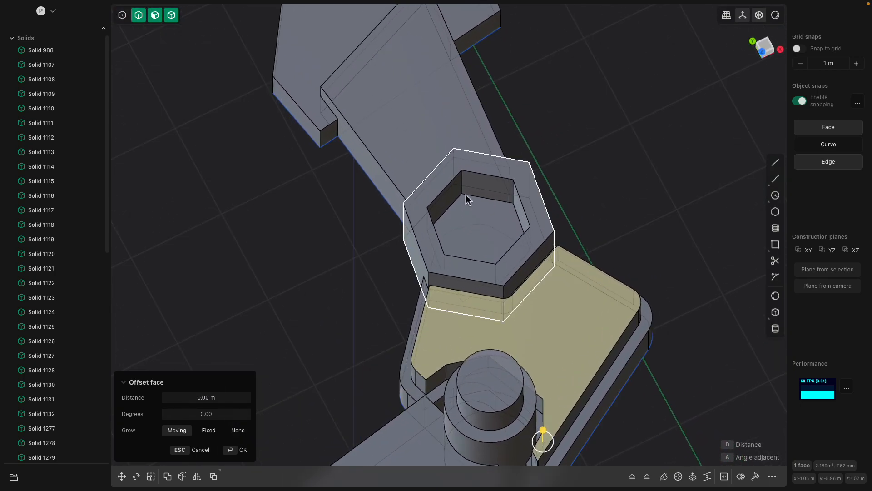
key("Escape")
left_click(473, 174)
key("f")
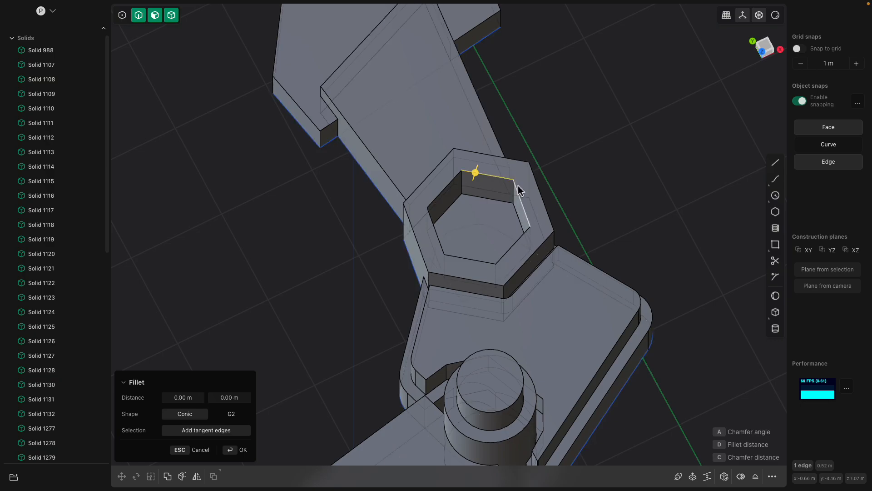
left_click(421, 116)
scroll(420, 136, "down", 2)
middle_click_drag(419, 140, 425, 200, "shift")
middle_click_drag(425, 200, 409, 235)
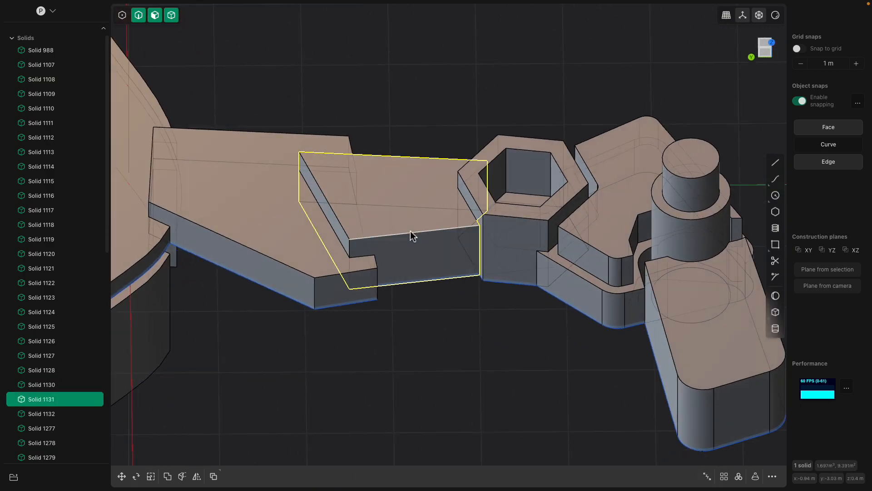
left_click(410, 226)
key("o")
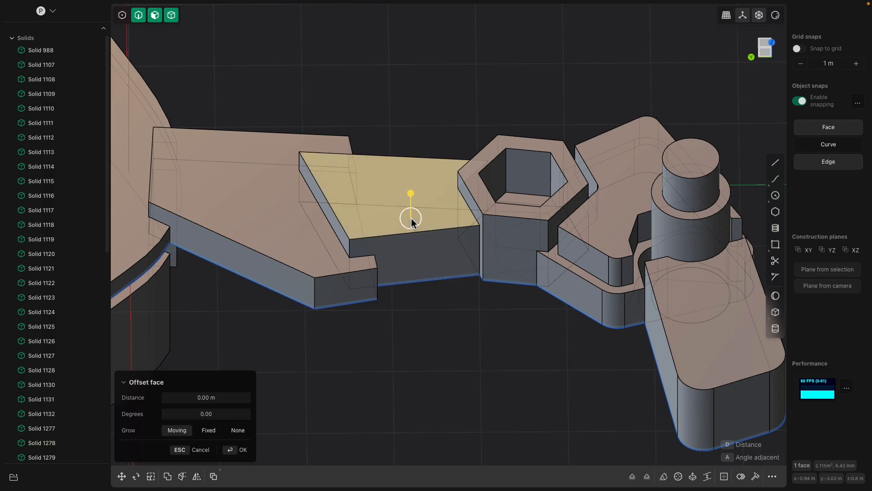
key("Escape")
Chamfer the exposed upper edges of the link plate between the shoulder plate and the hexagonal joint
left_click(435, 233)
key("f")
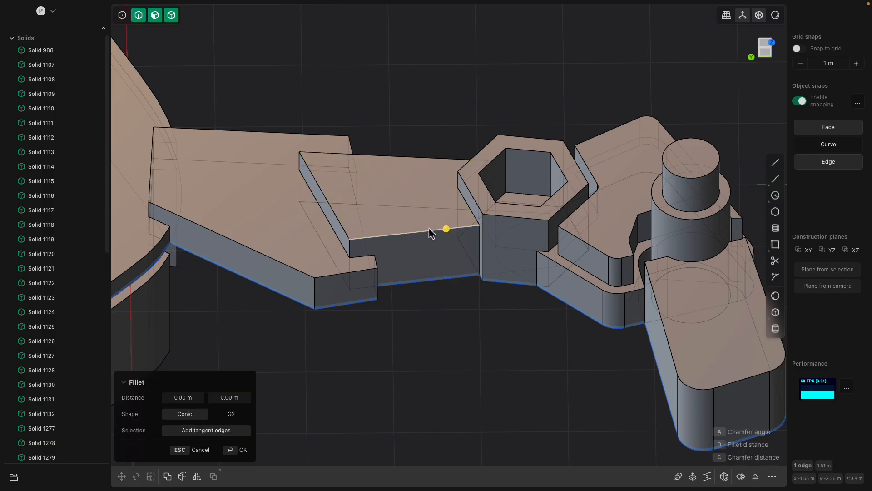
middle_click_drag(346, 223, 356, 239)
left_click(340, 235)
middle_click_drag(419, 198, 378, 228)
left_click(430, 173)
middle_click_drag(430, 173, 510, 223)
mouse_move(510, 215)
left_mouse_down()
mouse_move(522, 223)
mouse_move(510, 216)
left_mouse_up()
middle_click_drag(461, 200, 414, 187)
right_click(468, 182)
left_click(431, 186)
left_click_drag(412, 174, 411, 177)
middle_click_drag(411, 177, 413, 168)
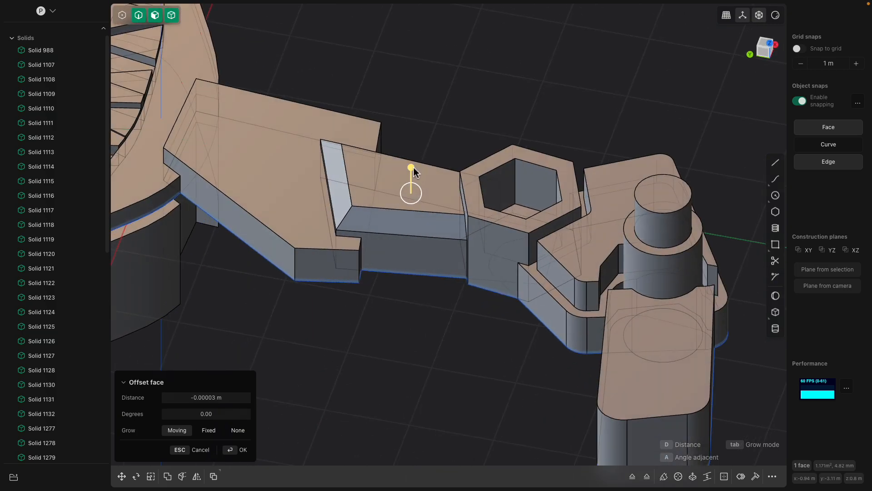
key("e")
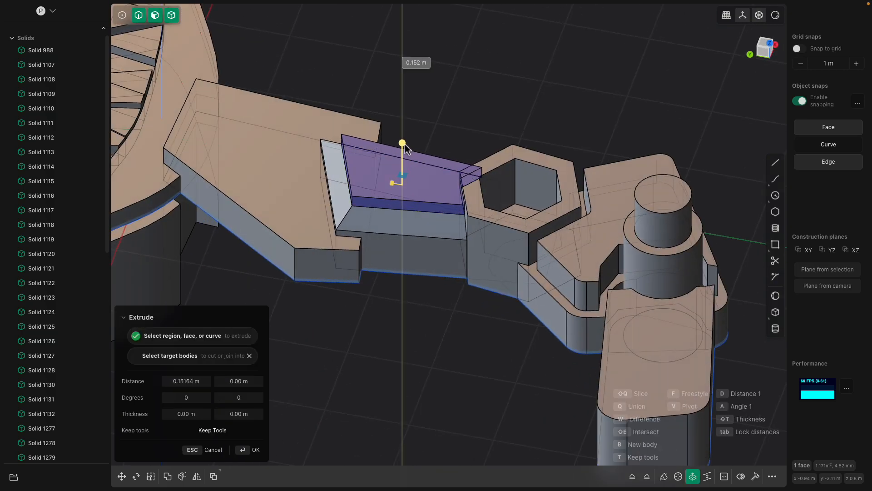
middle_click_drag(405, 143, 430, 241)
left_click(404, 162)
key("Escape")
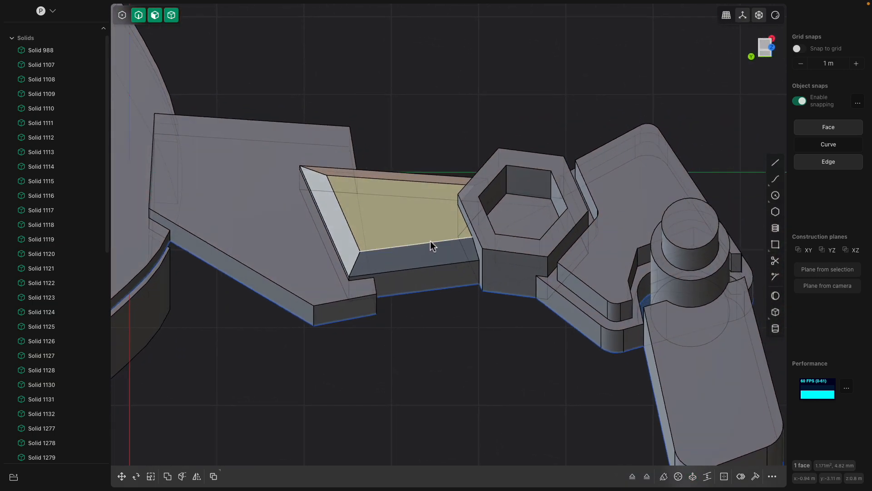
Inset the outline of the chamfered link plate's upper face and raise the inner face about 0.077 m
key("o")
left_click(446, 241)
left_click(407, 210)
left_click_drag(409, 198, 407, 193)
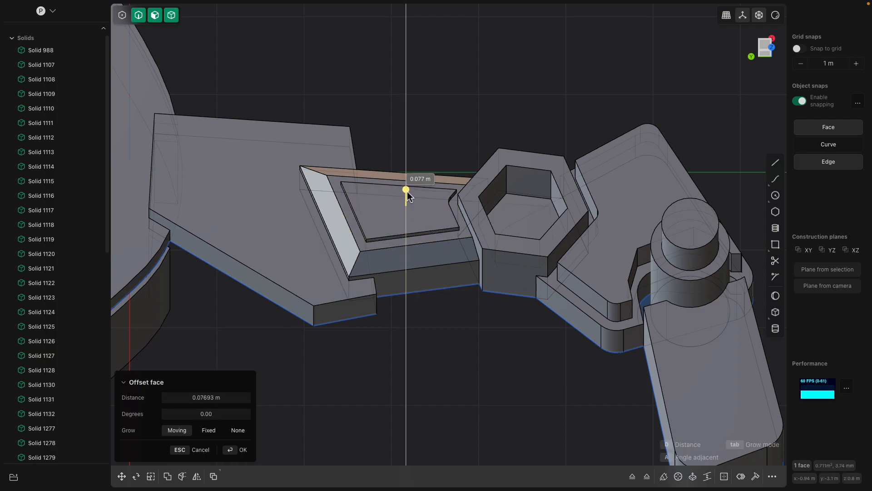
middle_click_drag(654, 150, 609, 171)
left_click(609, 172)
scroll(584, 189, "down", 3)
Cut a rectangular recess into the link plate's vertical side face with the Box tool
middle_click_drag(555, 206, 496, 264)
scroll(482, 224, "down", 5)
scroll(473, 235, "up", 3)
left_click(440, 227)
scroll(443, 229, "up", 3)
scroll(467, 236, "up", 3)
scroll(466, 236, "up", 1)
left_click(468, 235)
left_click_drag(492, 271, 494, 273)
key("Escape")
middle_click_drag(494, 273, 489, 275)
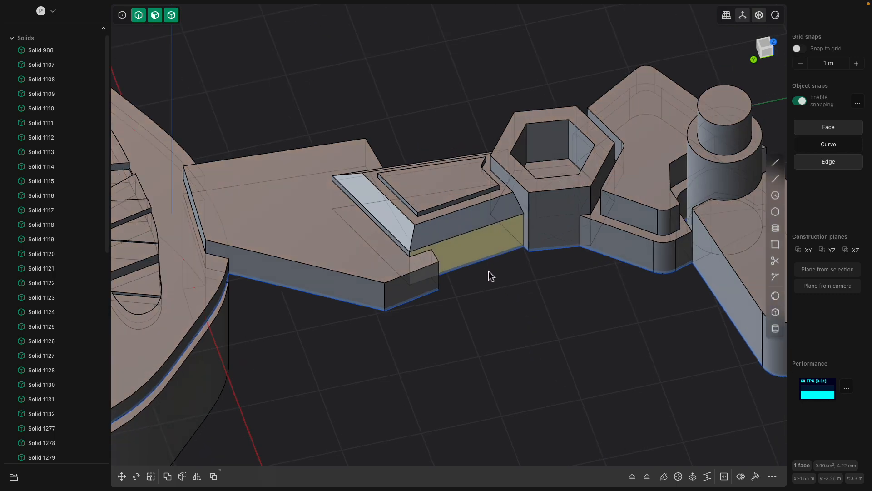
scroll(488, 274, "up", 2)
left_click(776, 312)
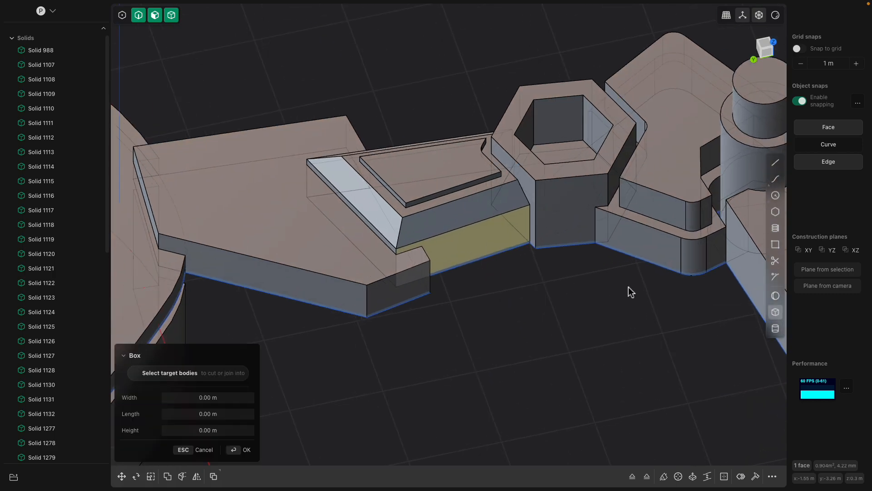
left_click(460, 258)
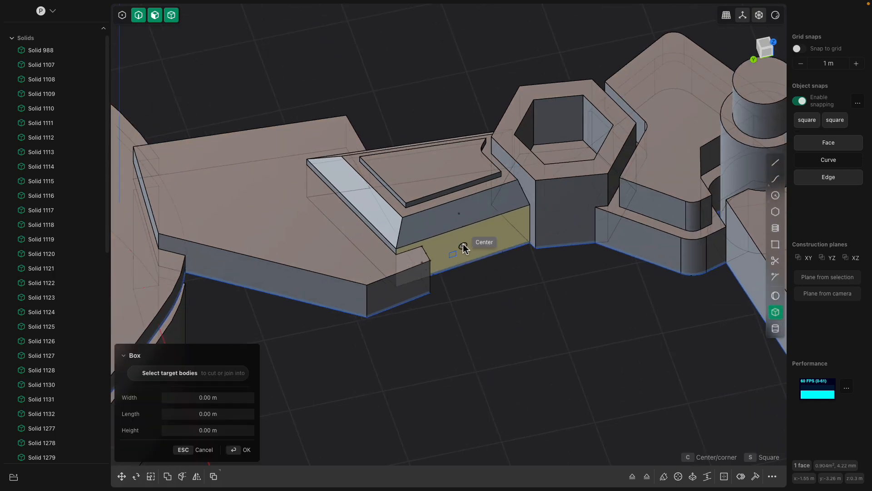
left_click(496, 203)
left_click(489, 196)
key("Return")
Examine the detailed link plate and the whole robot from several angles
middle_click_drag(518, 255, 621, 206)
left_click(531, 306)
left_click(623, 274)
scroll(595, 200, "up", 3)
scroll(593, 196, "down", 2)
left_click(593, 196)
middle_click_drag(509, 129, 424, 250)
scroll(484, 235, "down", 3)
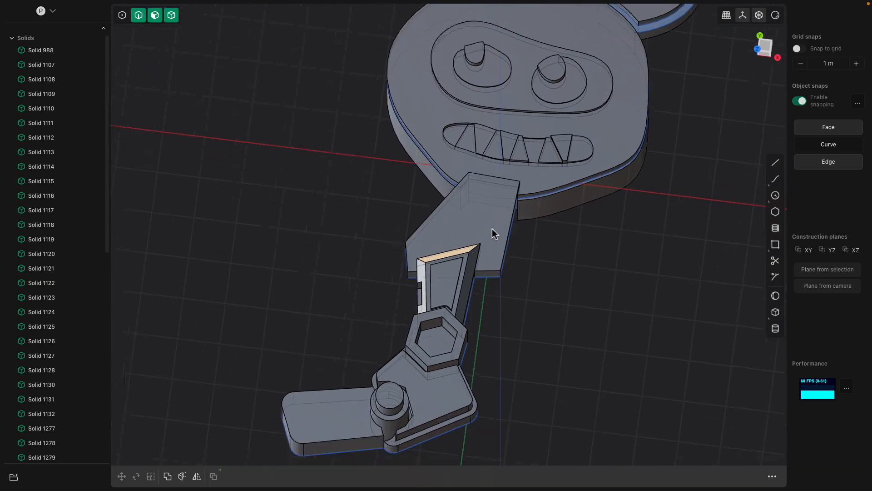
middle_click_drag(511, 276, 489, 333)
Inset the shoulder plate's upper face by about 0.18 m and raise the inner face about 0.234 m
left_click(494, 272)
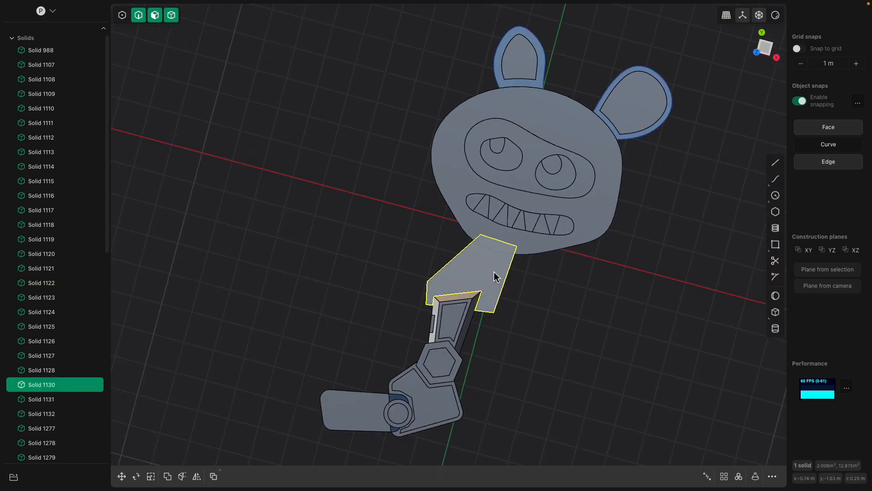
scroll(486, 258, "up", 4)
middle_click_drag(484, 250, 499, 223)
left_click(535, 230)
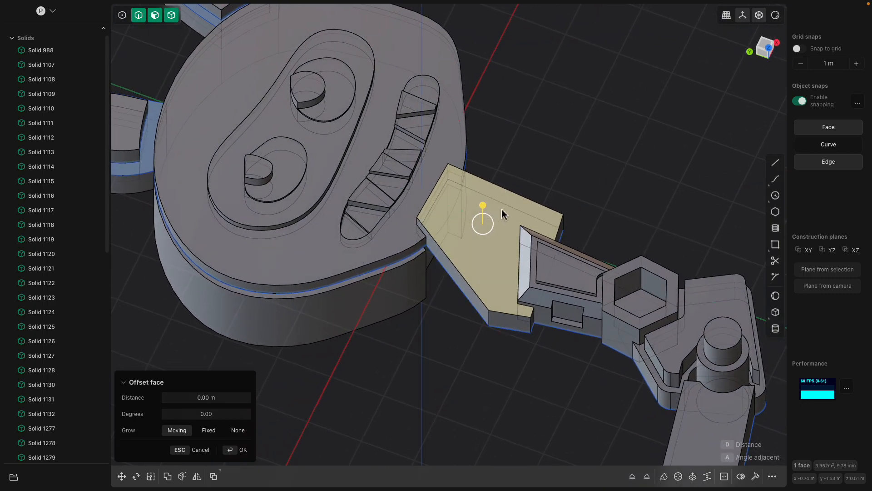
key("o")
left_click(548, 211)
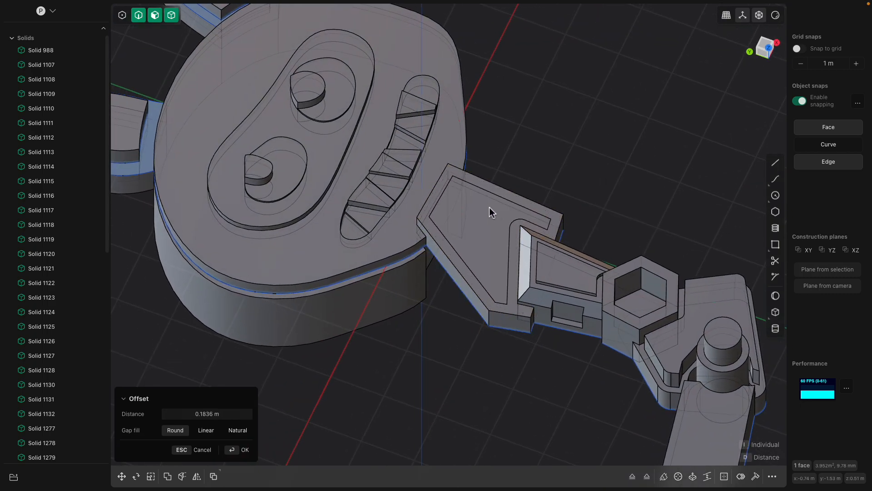
middle_click_drag(447, 215, 464, 209)
left_click(464, 208)
left_click_drag(471, 188, 471, 186)
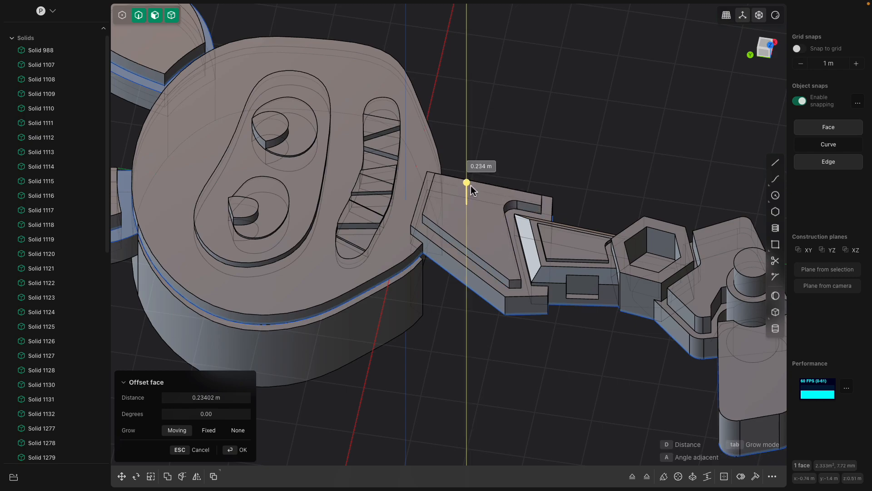
left_click(511, 157)
Offset the front face of the head's thick back block about 0.188 m toward the face plate to close the gap
middle_click_drag(511, 173, 450, 216)
left_click(424, 217)
left_click(403, 286)
middle_click_drag(402, 286, 429, 298)
scroll(428, 286, "up", 2)
left_click(432, 251)
left_click(439, 246)
left_click_drag(435, 217, 436, 203)
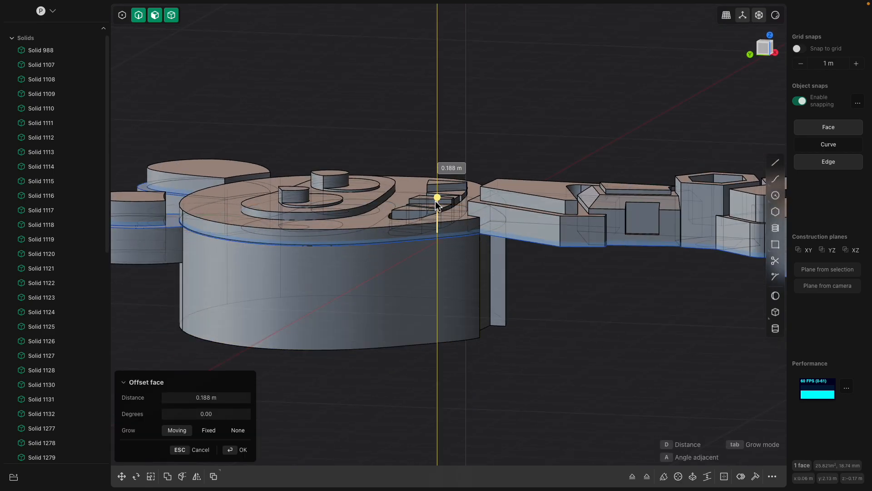
left_click(493, 138)
Union the head's front face plate with its thick back block
middle_click_drag(492, 138, 486, 193)
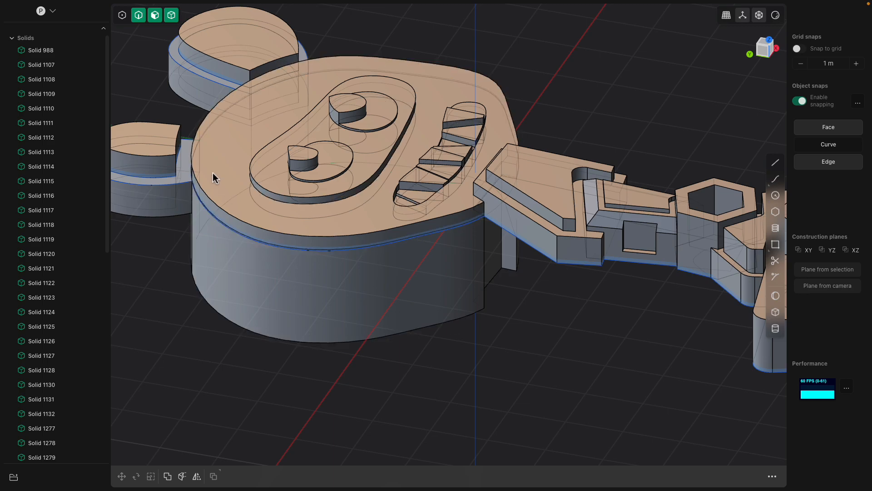
left_click(214, 177)
left_click(267, 284)
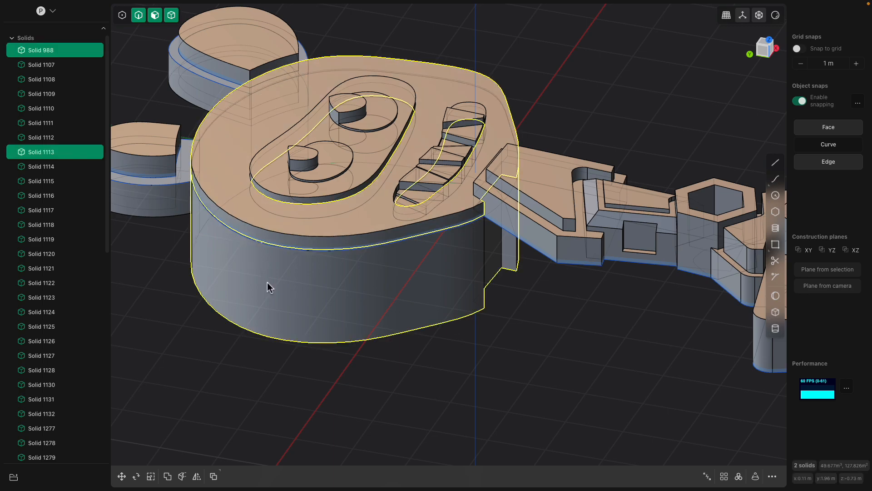
key("b")
key("Return")
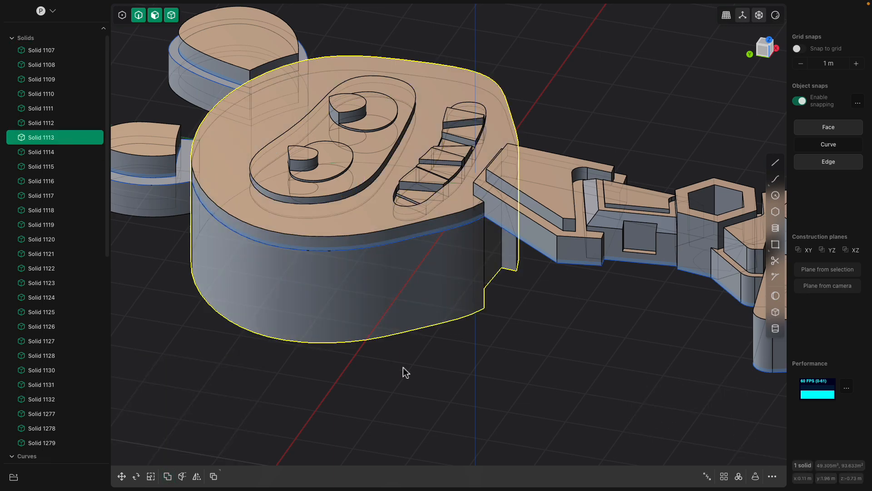
left_click(402, 367)
scroll(403, 359, "down", 2)
left_click(404, 300)
middle_click_drag(415, 288, 442, 260)
key("ctrl+a")
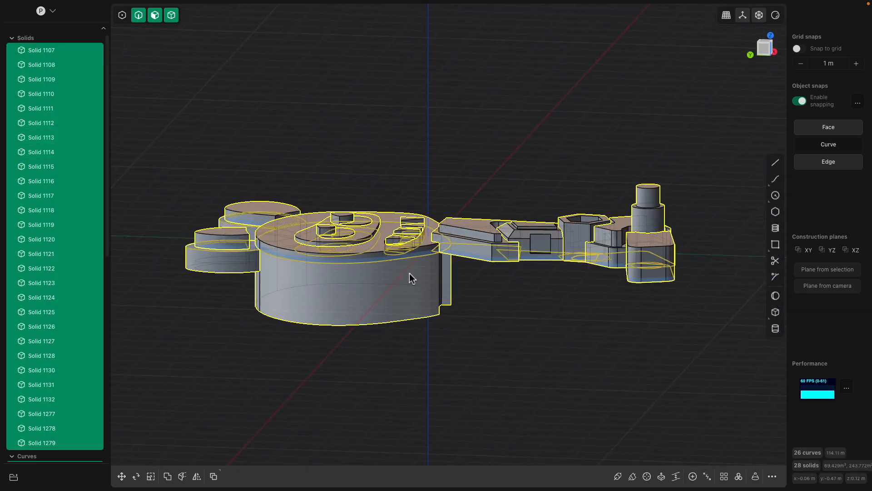
middle_click_drag(396, 279, 475, 181)
left_click_drag(468, 152, 584, 187)
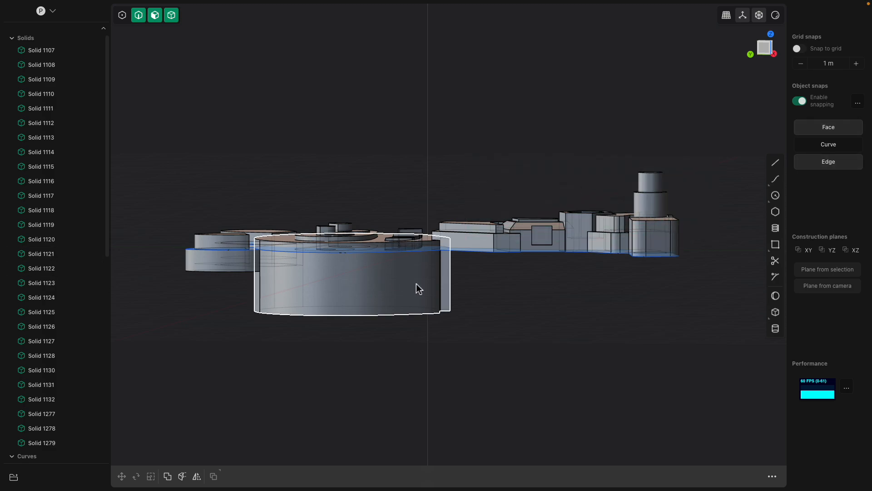
Select all the curves from Curve 2 through Curve 1285 and hide them
scroll(103, 338, "down", 5)
scroll(104, 338, "down", 5)
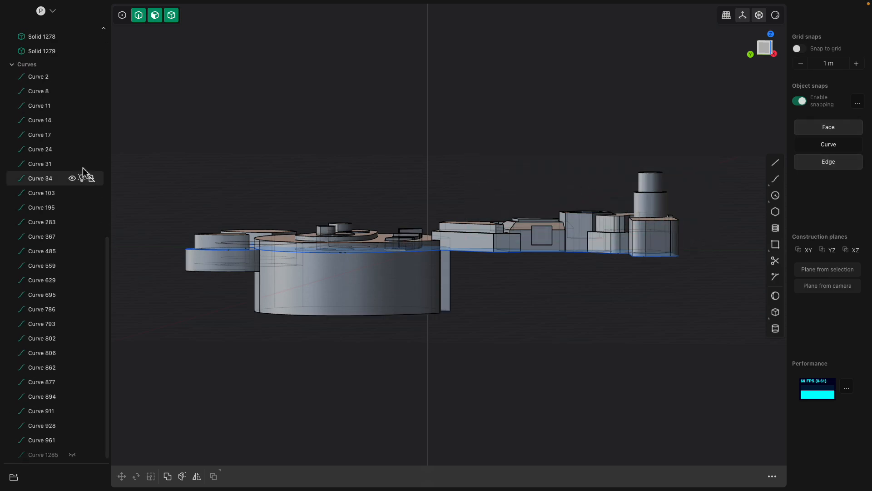
left_click(73, 76)
left_click(44, 453, "shift")
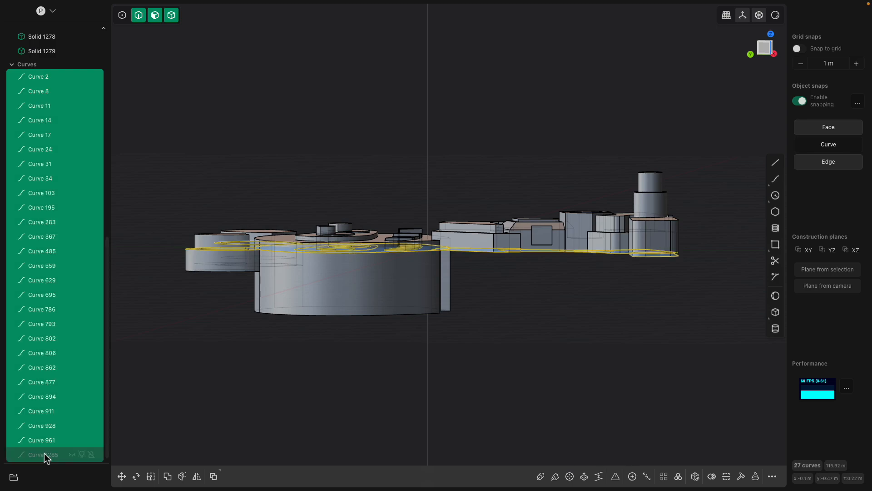
key("h")
middle_click_drag(324, 356, 326, 367)
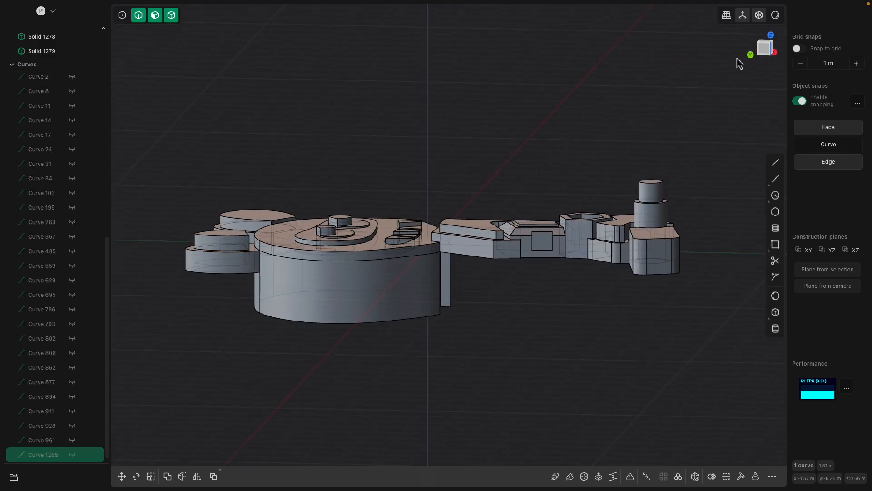
Switch to the left view and try to select the limb's parts with a selection box
left_click(749, 51)
key("ctrl+a")
left_click_drag(462, 151, 719, 301)
key("a")
key("Escape")
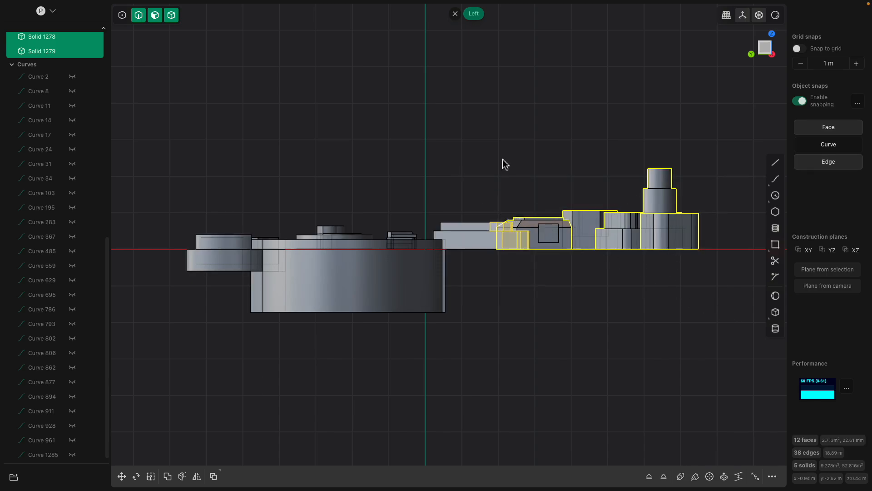
key("Escape")
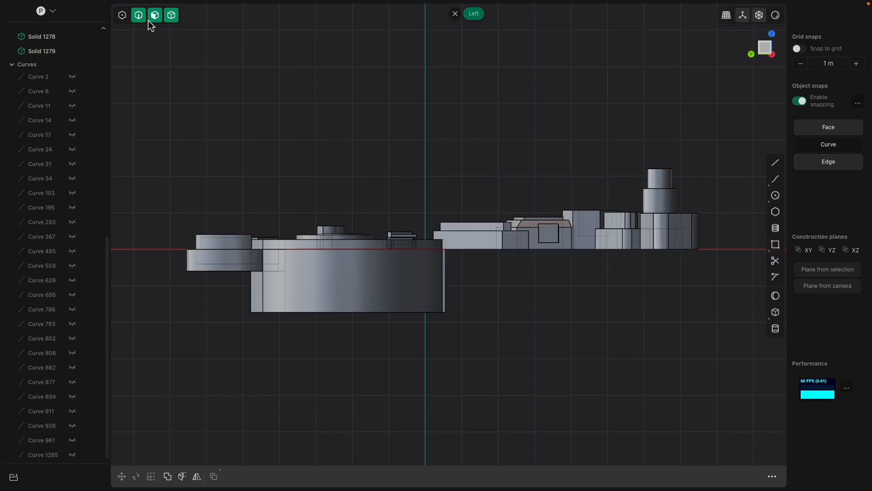
Restrict selection to solids, select all six limb solids and move them down into the thickness of the head block
left_click(173, 16)
left_click_drag(449, 105, 750, 337)
left_click(483, 228, "shift")
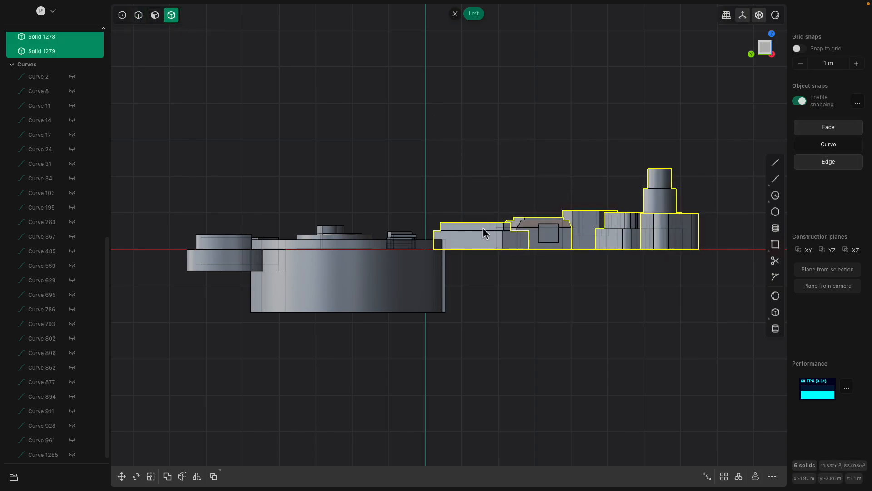
key("g")
left_click_drag(560, 179, 571, 216)
middle_click_drag(569, 186, 555, 281)
Select all solids and rotate them 90° about the X axis so the robot stands upright
middle_click_drag(542, 241, 756, 95)
left_click(762, 51)
right_click(635, 123)
key("super+a")
key("r")
left_click_drag(440, 223, 451, 265)
scroll(467, 261, "down", 3)
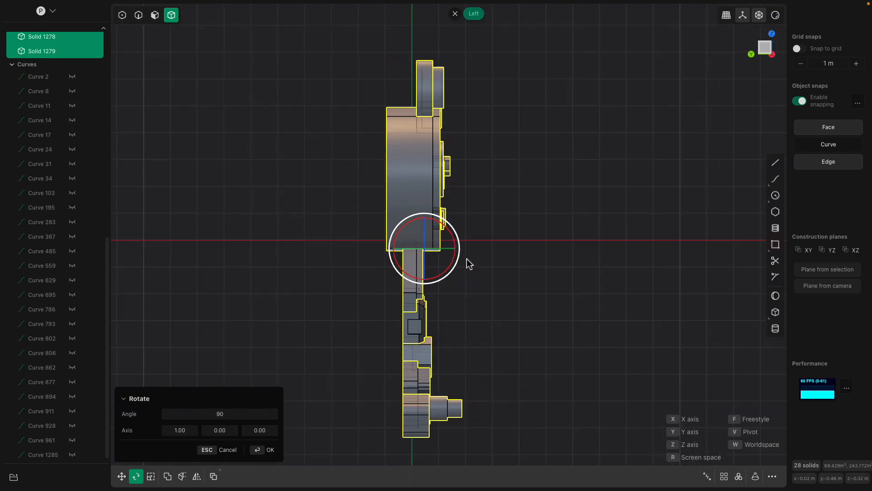
Move all the solids -0.9393 m along Y and 7.16573 m along Z so the limb's foot rests on the ground line
key("g")
left_click_drag(439, 226, 445, 76)
left_click_drag(406, 102, 424, 106)
middle_click_drag(483, 146, 481, 270, "shift")
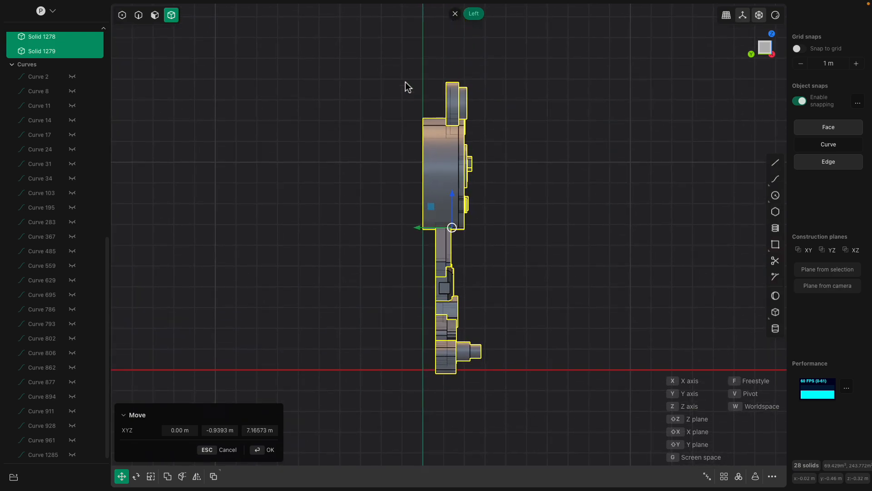
key("Return")
Select all 22 head solids, including the ears and facial features, and rotate them 90° about the -Z axis
left_click_drag(384, 86, 514, 209)
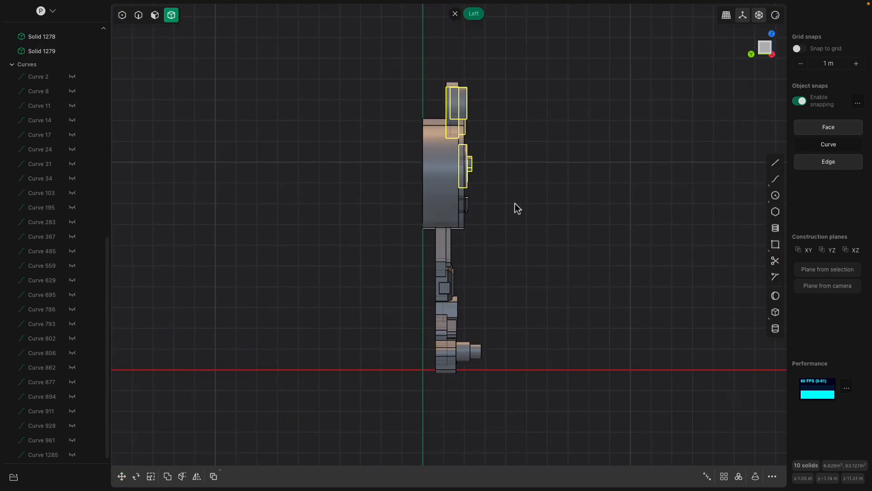
left_click(396, 96)
left_click_drag(396, 95, 533, 226)
middle_click_drag(444, 201, 530, 192)
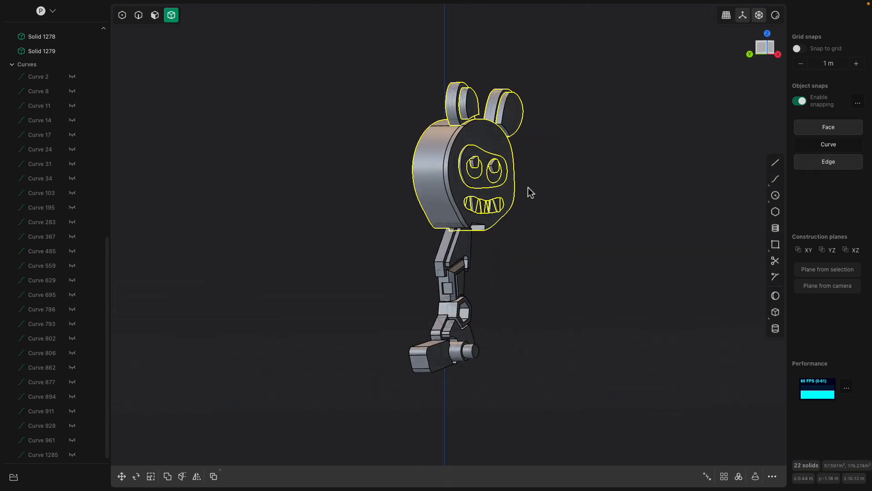
left_click(767, 57)
key("r")
middle_click_drag(534, 198, 491, 233)
left_click_drag(479, 160, 455, 163)
middle_click_drag(513, 203, 558, 181)
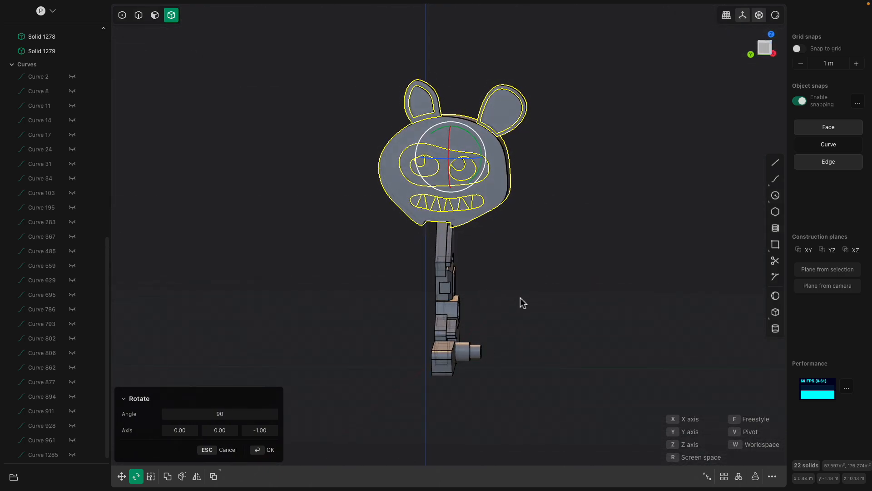
key("Return")
left_click(518, 277)
middle_click_drag(517, 274, 479, 278)
middle_click_drag(502, 184, 426, 253)
left_click_drag(427, 253, 526, 443)
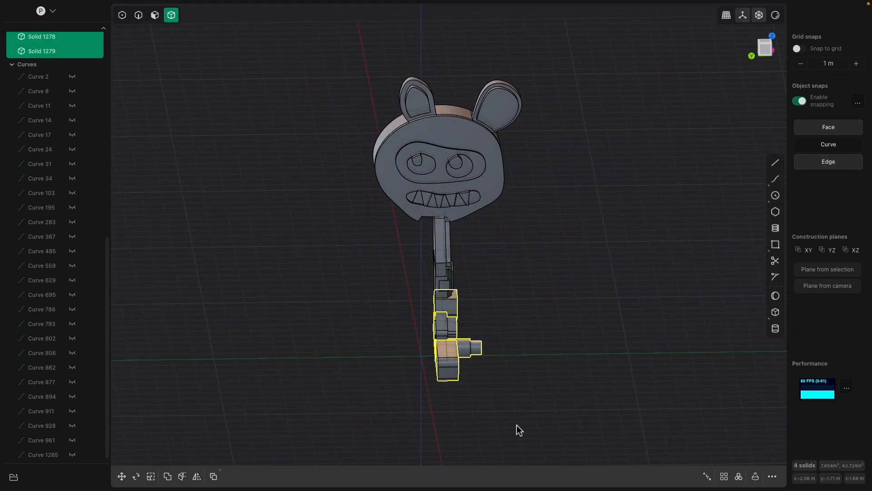
left_click_drag(404, 240, 532, 407)
middle_click_drag(549, 367, 516, 352)
left_click(498, 335)
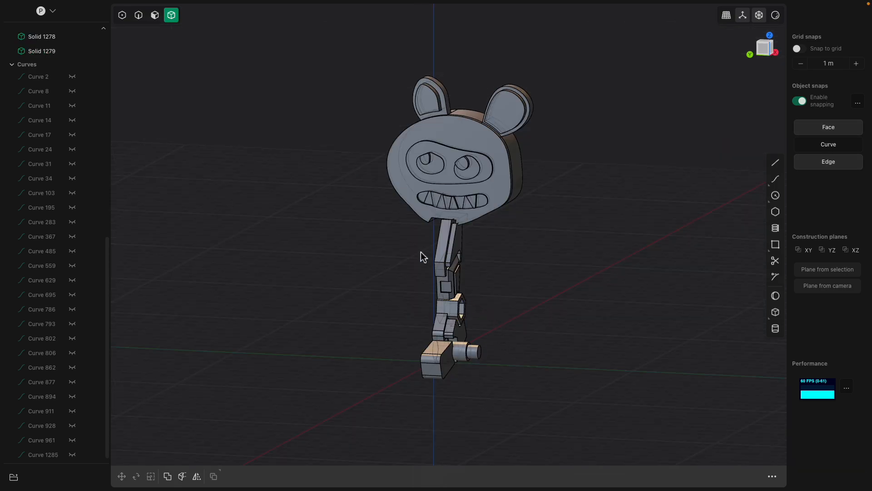
Enable edge and face selection alongside solids and offset the outer side face of the uppermost limb segment outward
middle_click_drag(473, 292, 511, 311)
left_click(432, 261)
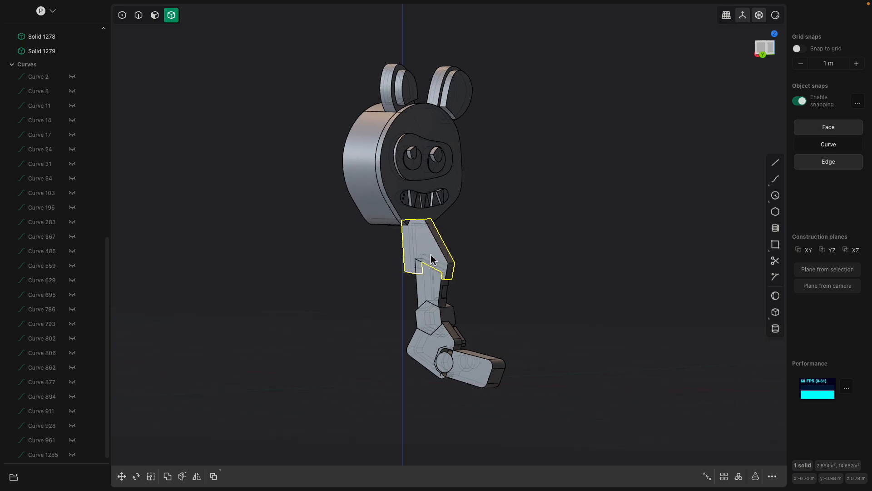
scroll(416, 259, "up", 5)
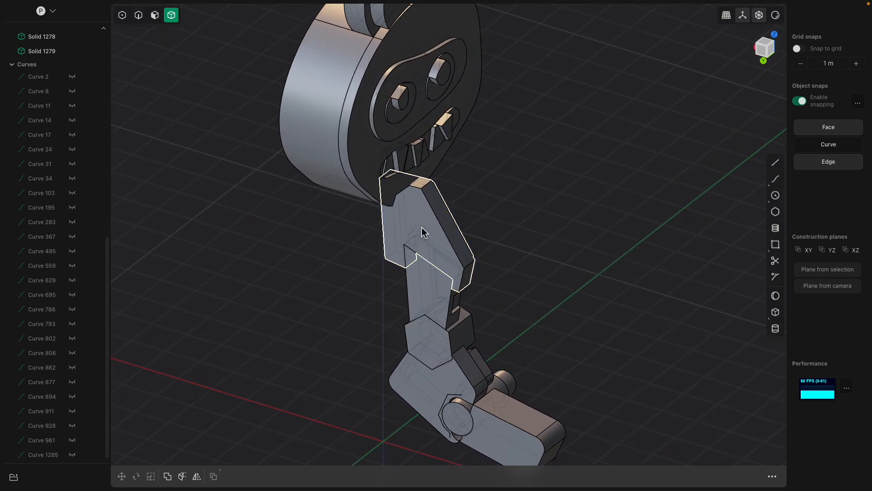
scroll(432, 241, "up", 2)
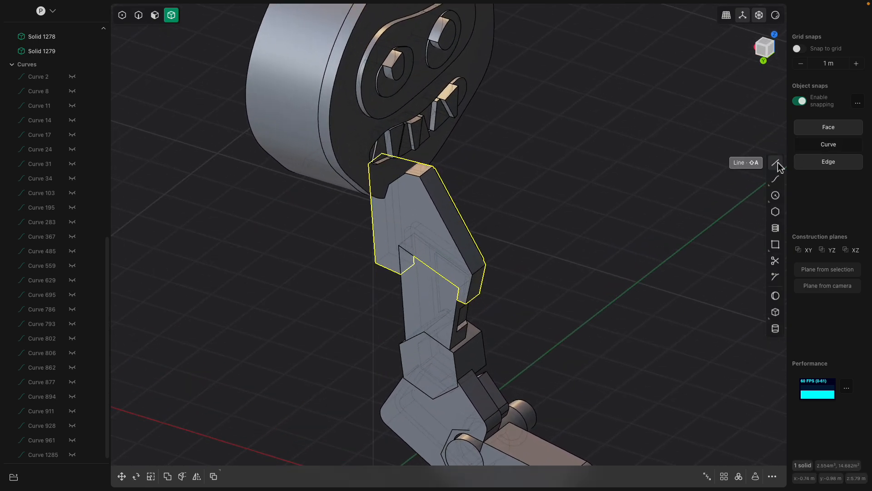
left_click(155, 16)
left_click(139, 16)
middle_click_drag(396, 249, 413, 214, "shift")
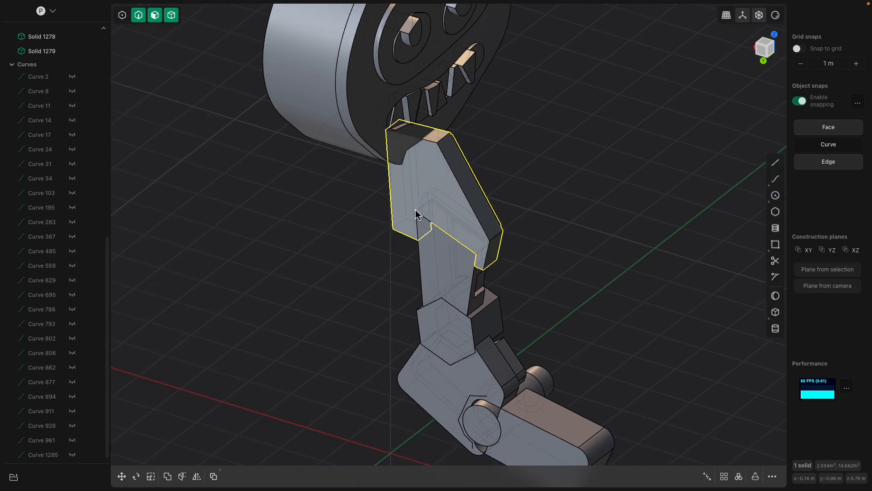
left_click(412, 197)
key("o")
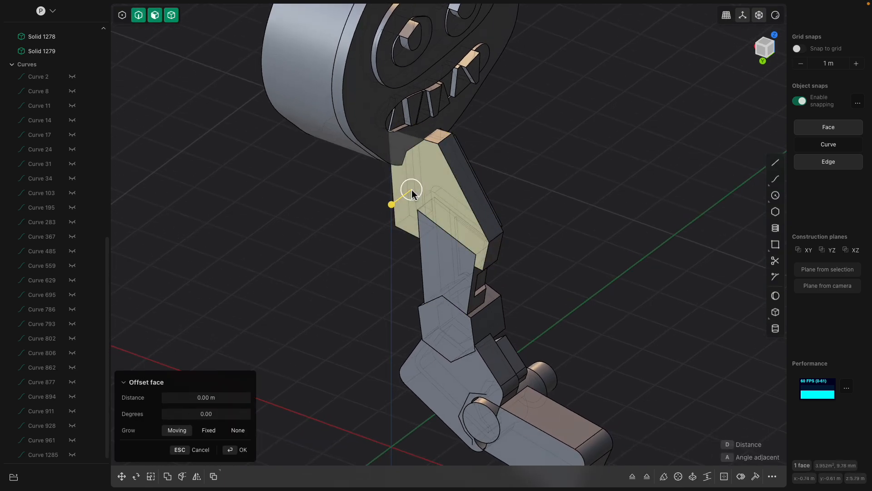
left_click_drag(401, 203, 387, 209)
right_click(434, 268)
Offset the outer side face of the limb segment above the hexagonal joint slightly inward
left_click(431, 281)
middle_click_drag(429, 286, 437, 262, "shift")
left_click(438, 262)
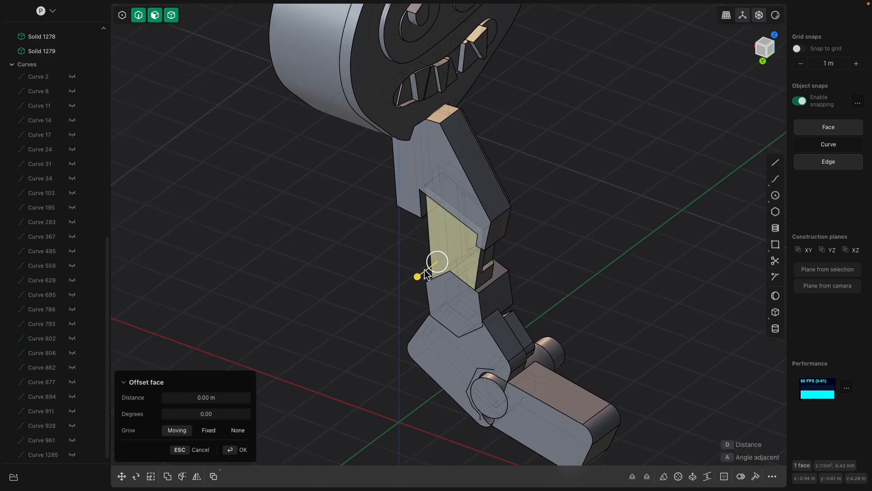
left_click_drag(418, 276, 422, 273)
right_click(450, 302)
Offset the outer side face of the hexagonal joint outward so it protrudes from the limb
left_click(453, 317)
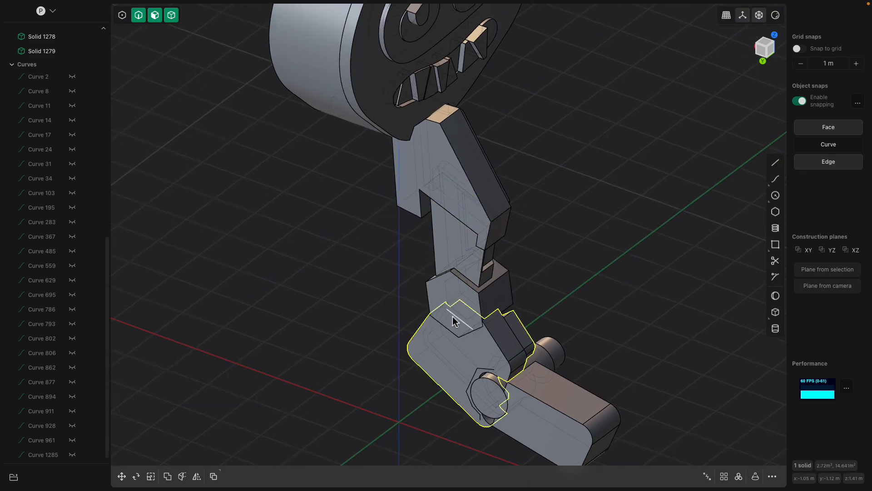
left_click(440, 298)
left_click_drag(415, 310, 407, 316)
left_click(449, 313)
left_click(456, 290)
left_click(443, 280)
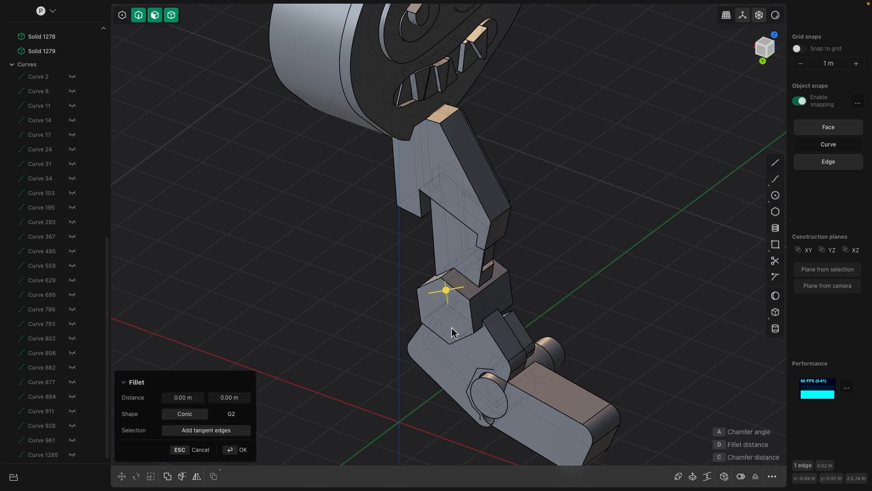
Offset the outline of the hexagonal joint's outer face inward to imprint a smaller hexagon on it
left_click(447, 327)
key("o")
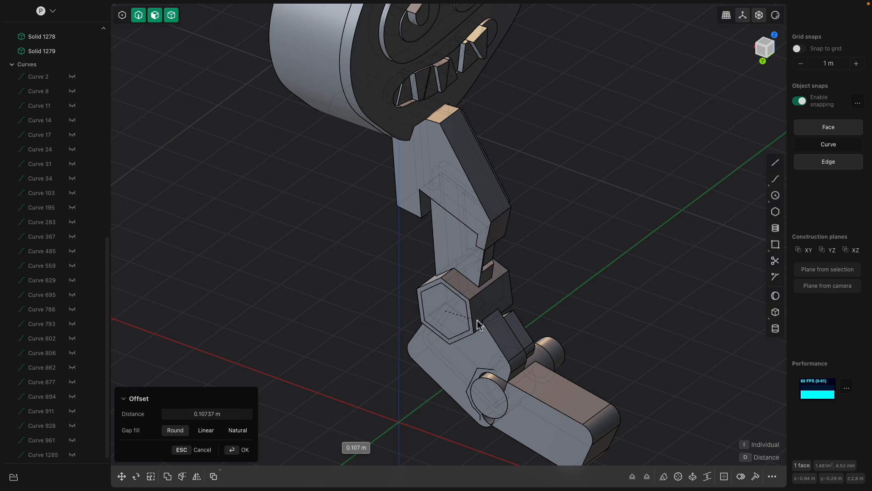
right_click(446, 321)
left_click(445, 321)
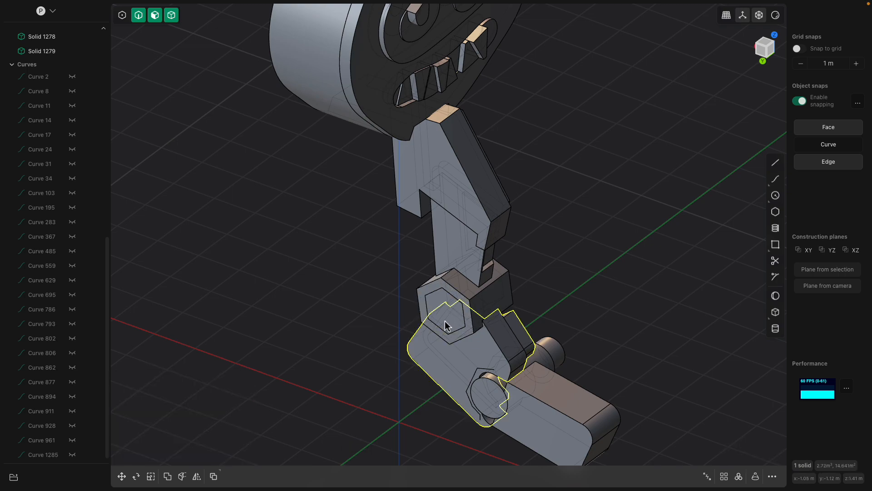
Turn off the X-ray display and push the inner hexagonal face into the joint to form a recess
left_click(429, 295)
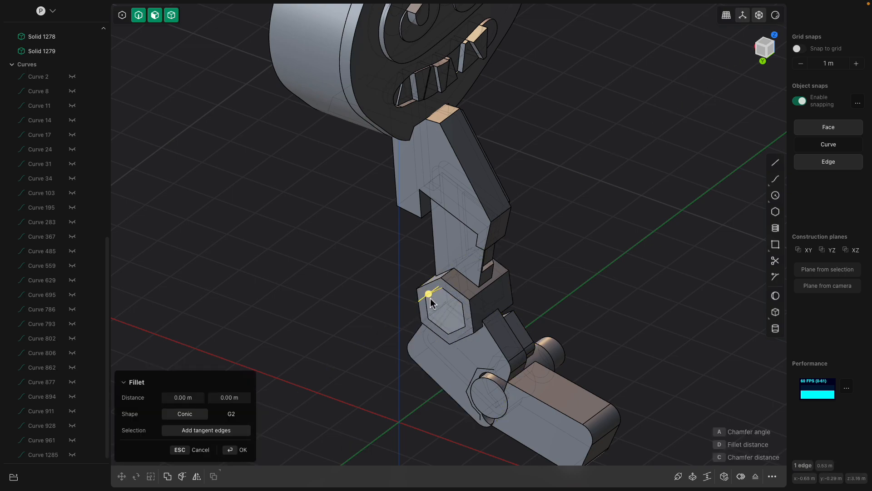
scroll(430, 302, "up", 3)
left_click(430, 306)
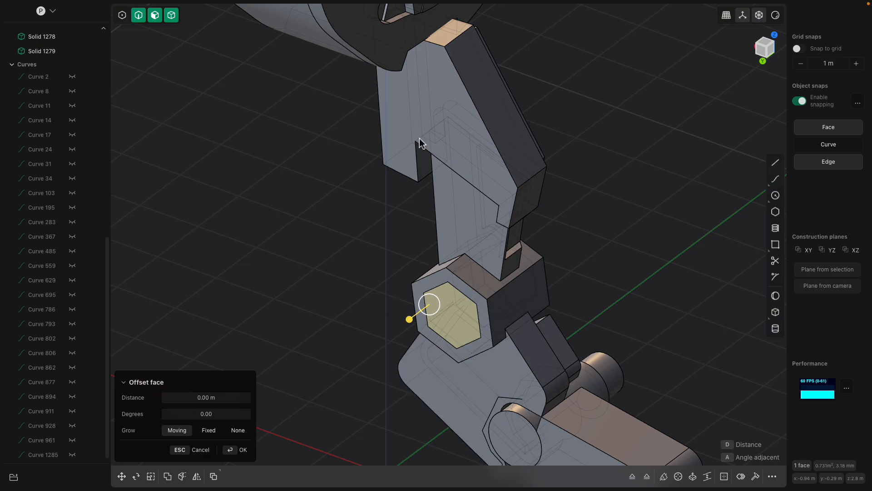
left_click(761, 18)
scroll(659, 171, "down", 2)
middle_click_drag(596, 247, 599, 201, "shift")
key("Escape")
left_click(489, 249)
left_click(487, 248)
left_click_drag(468, 263, 476, 259)
key("Return")
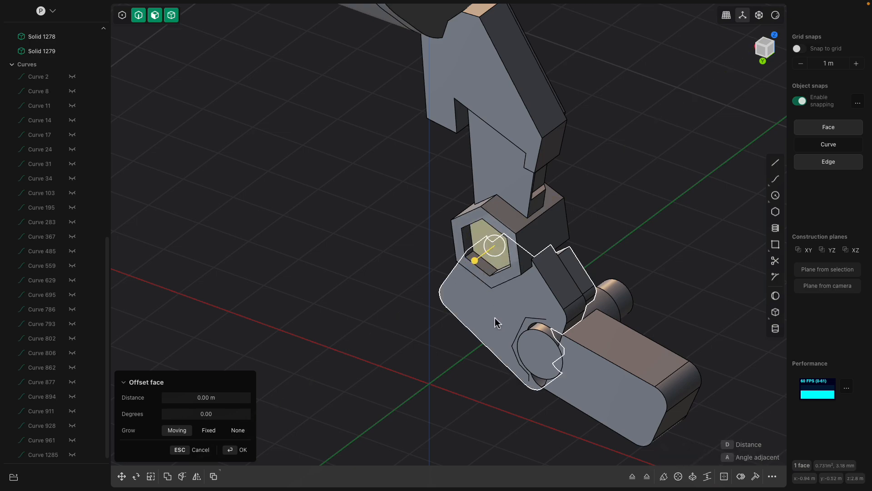
Offset the outer side face of the block below the hexagonal joint by a small amount
left_click(494, 321)
middle_click_drag(494, 320, 502, 301)
left_click(502, 300)
left_click_drag(479, 315, 477, 317)
Select the five partial-hexagon edges around the round pin and cut a pipe groove along them with a section size of about 0.036 m
scroll(500, 320, "up", 5)
middle_click_drag(550, 302, 473, 264, "shift")
left_click(484, 264)
left_click(481, 263)
left_click(376, 321, "shift")
left_click(385, 379, "shift")
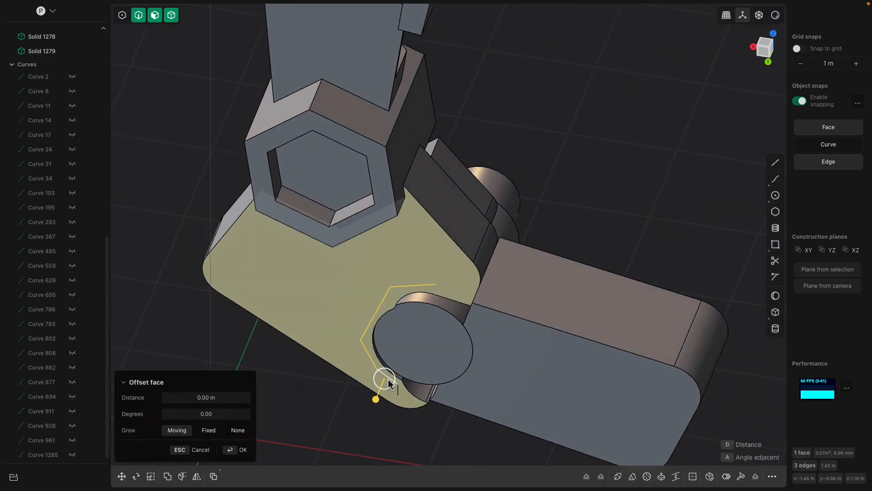
left_click(374, 362)
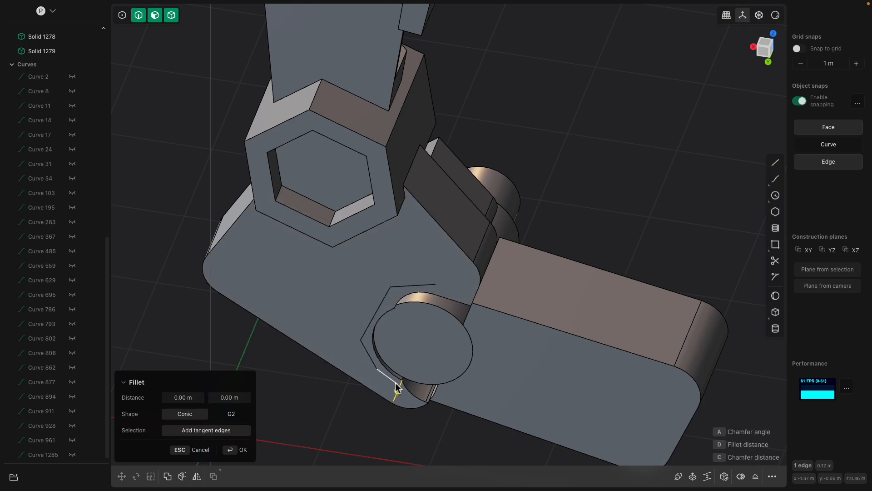
left_click(371, 362)
left_click(368, 330)
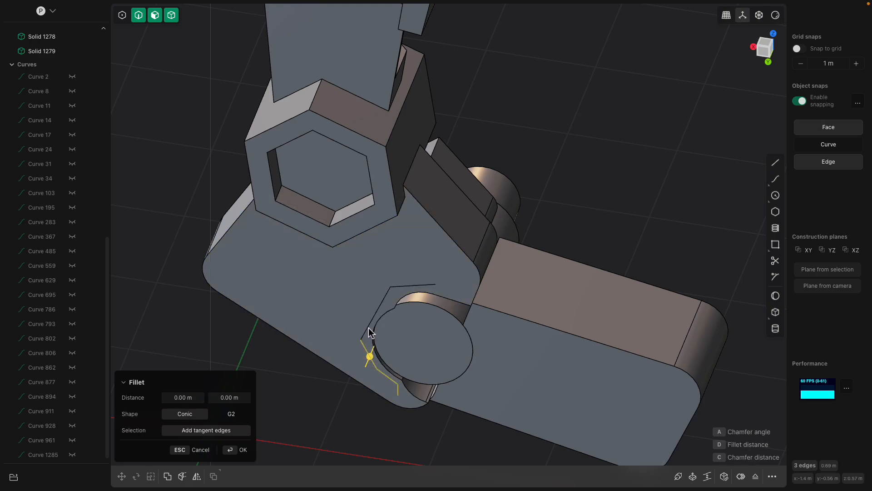
left_click(399, 286)
middle_click_drag(427, 300, 452, 226, "shift")
scroll(452, 227, "up", 2)
middle_click_drag(432, 192, 428, 194)
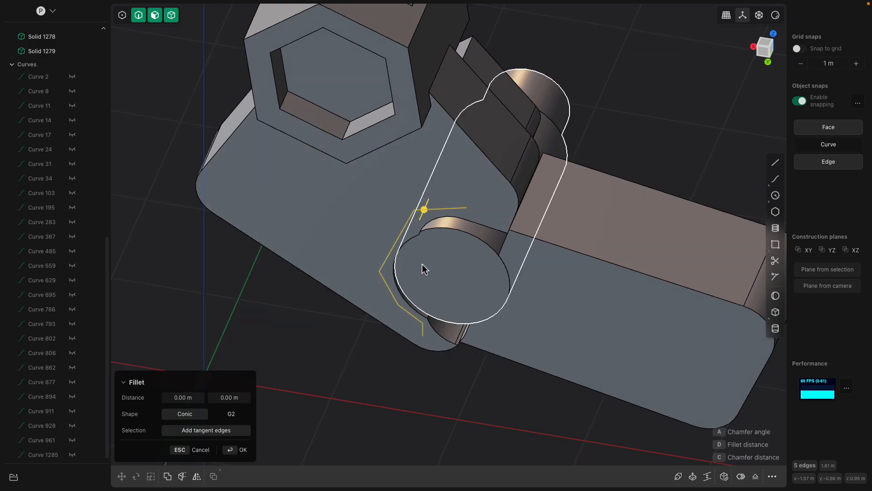
middle_click_drag(457, 233, 409, 170)
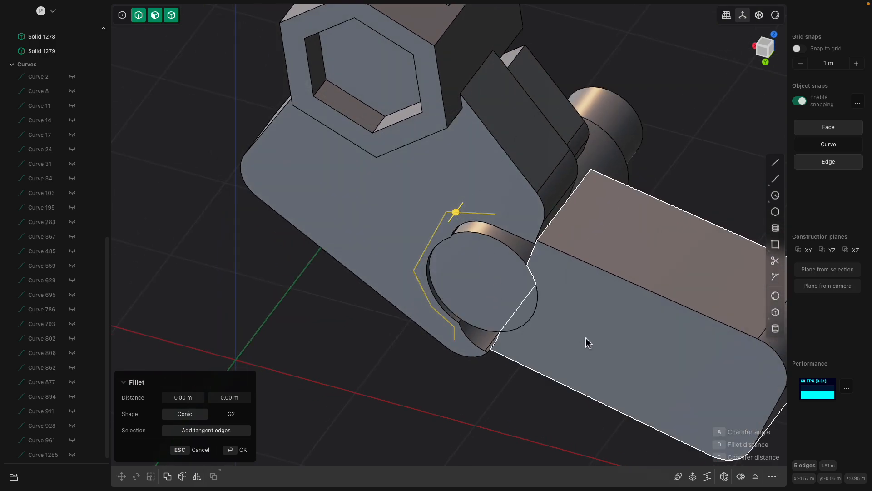
left_click(679, 476)
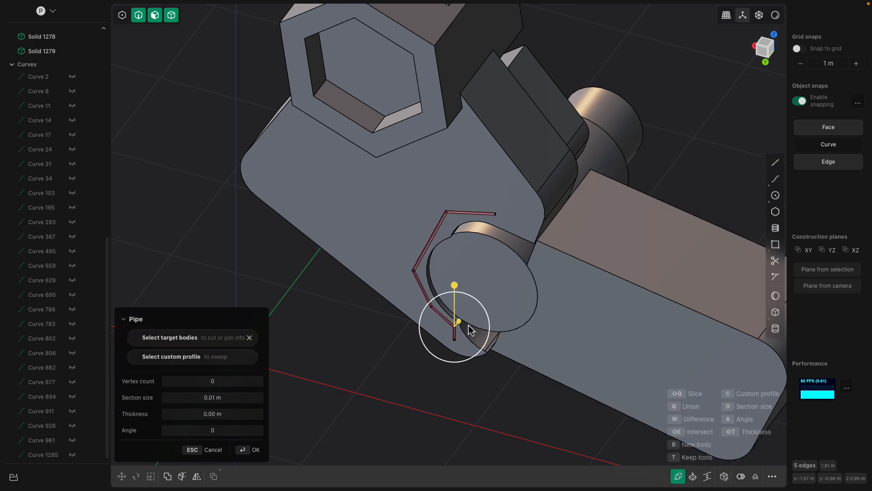
scroll(464, 329, "up", 2)
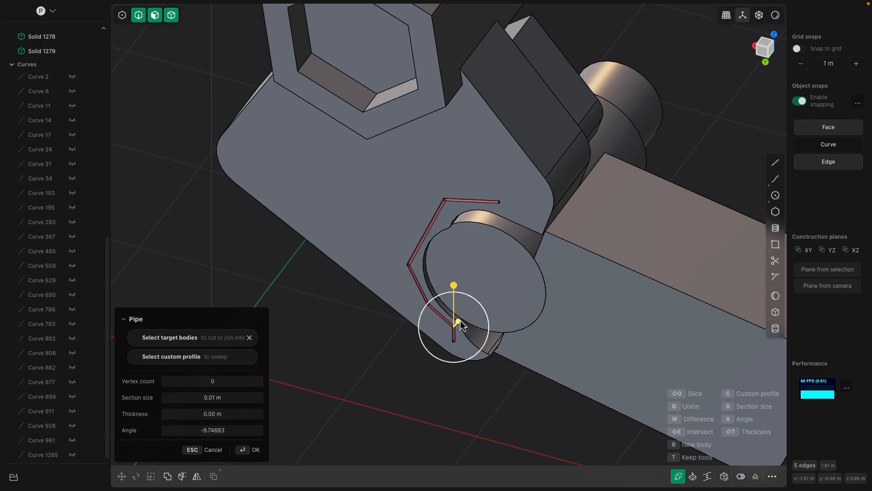
left_click_drag(458, 289, 471, 185)
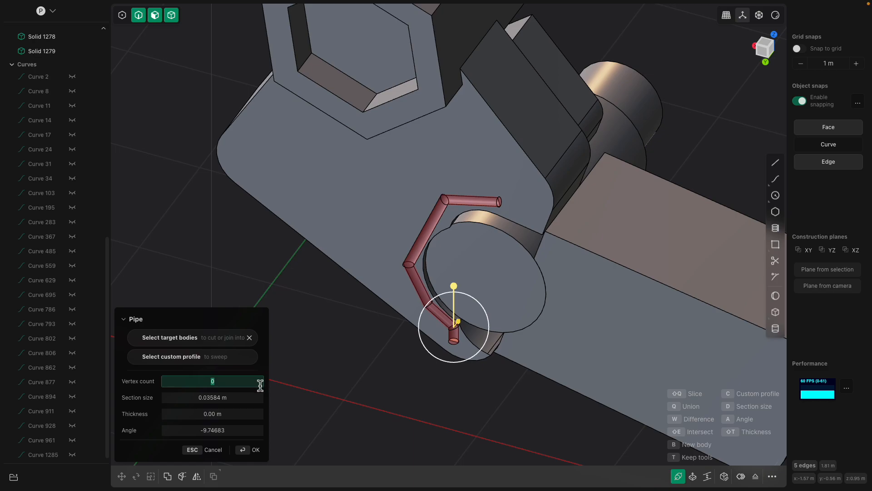
left_click(209, 414)
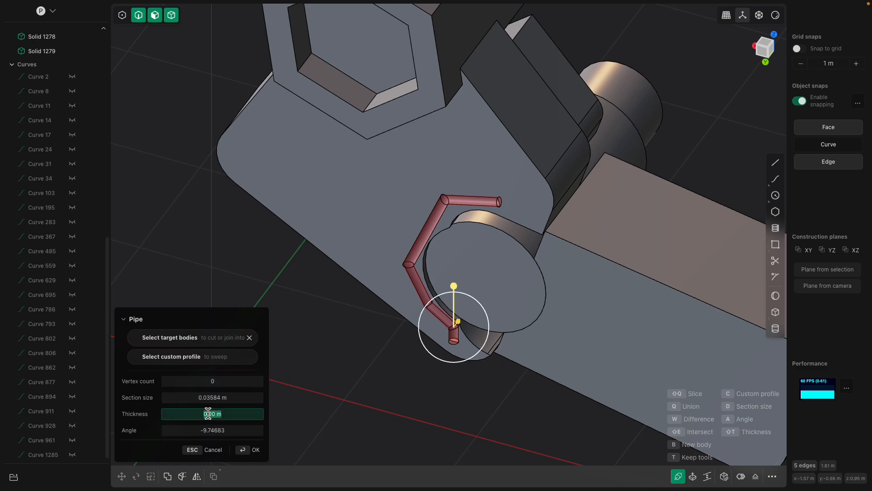
key("Return")
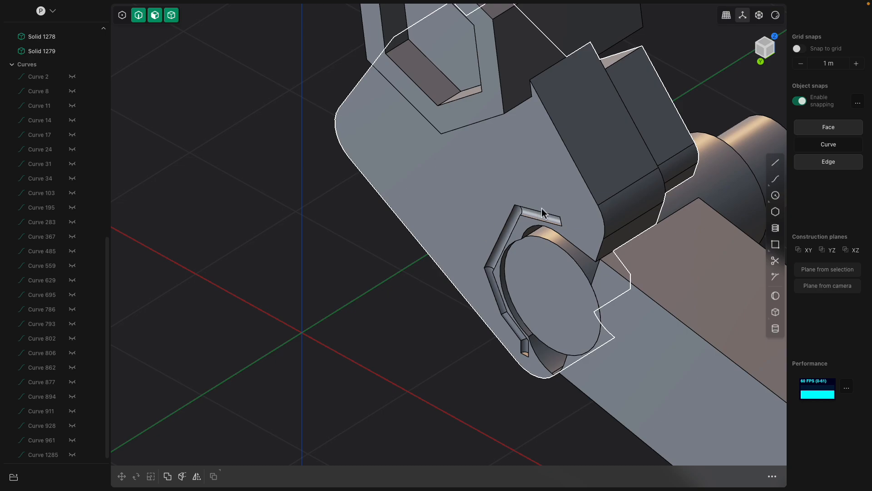
double_click(536, 214)
middle_click_drag(522, 211, 543, 214)
scroll(404, 246, "up", 2)
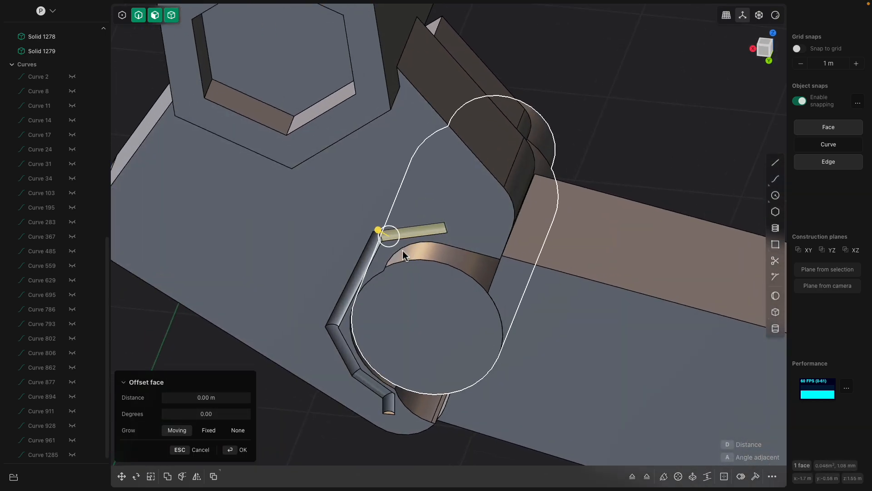
left_click_drag(382, 232, 394, 233)
key("Escape")
left_click(457, 226)
middle_click_drag(444, 205, 432, 200)
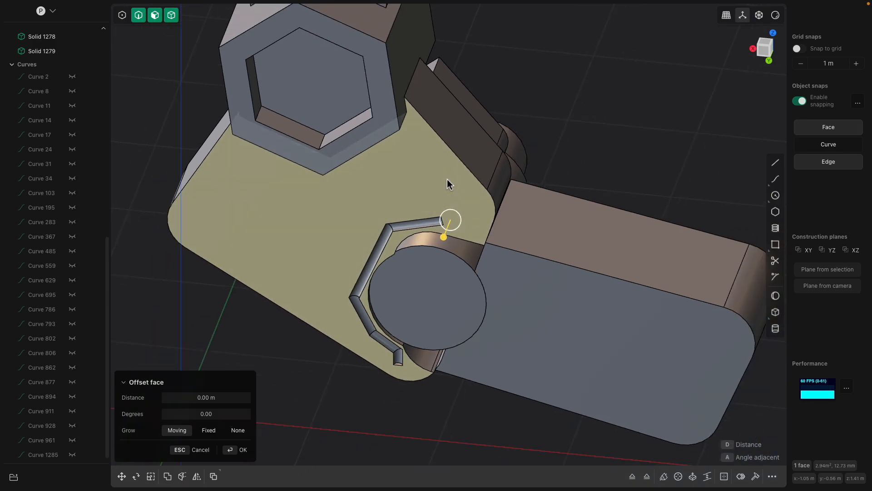
key("o")
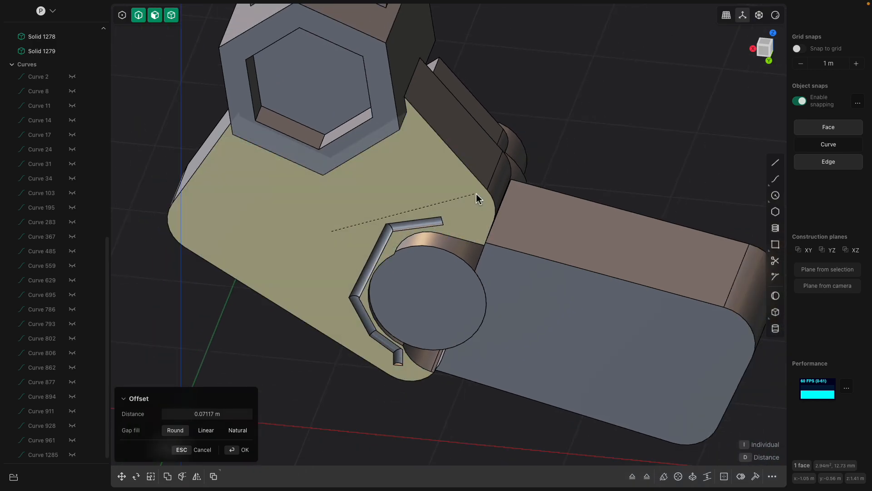
key("Escape")
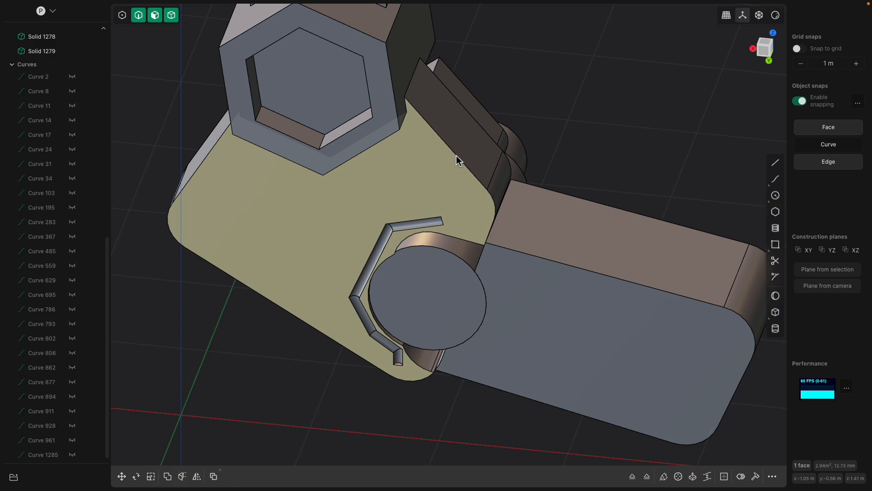
left_click(456, 157)
left_click(222, 202)
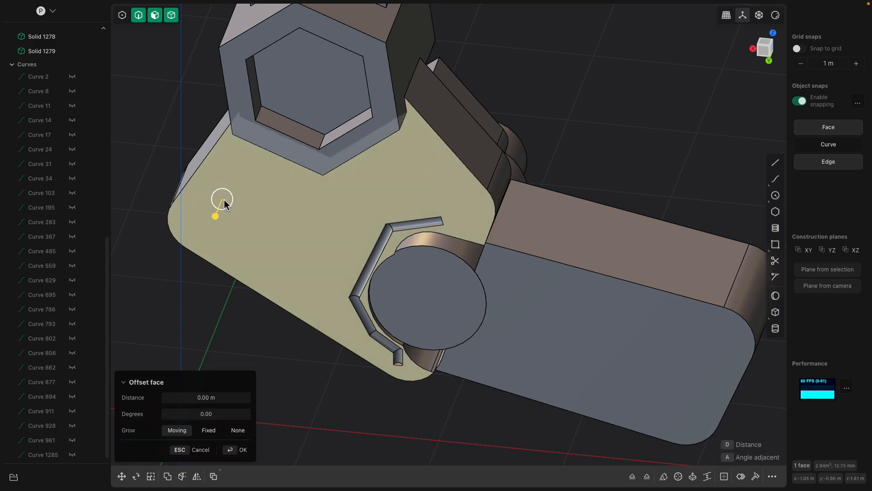
key("f")
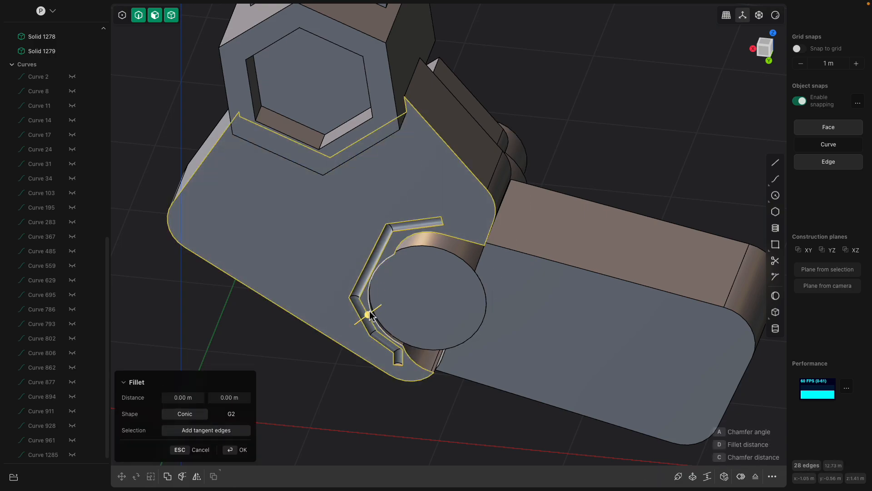
left_click_drag(371, 313, 378, 307)
key("Escape")
Undo the pipe groove cut along the partial-hexagon edges around the round pin
left_click(408, 206)
scroll(438, 209, "down", 3)
key("f")
key("Escape")
key("Escape")
left_click(390, 253)
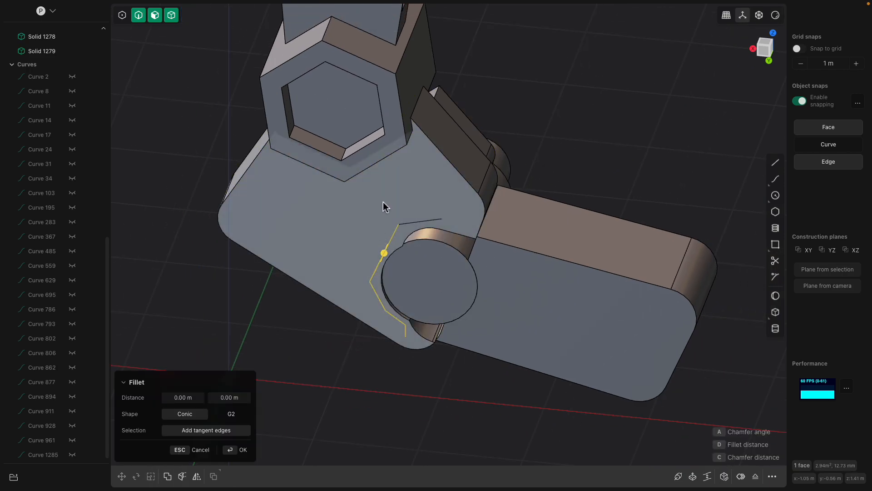
key("Escape")
left_click(440, 177)
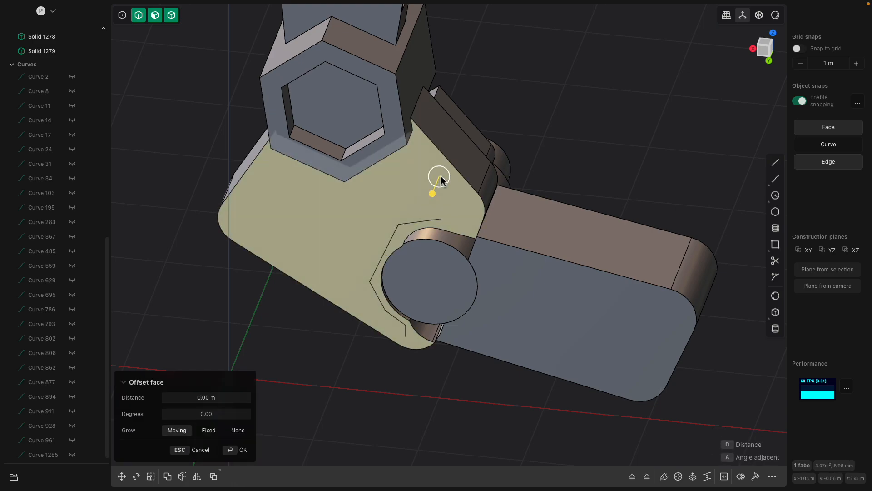
key("o")
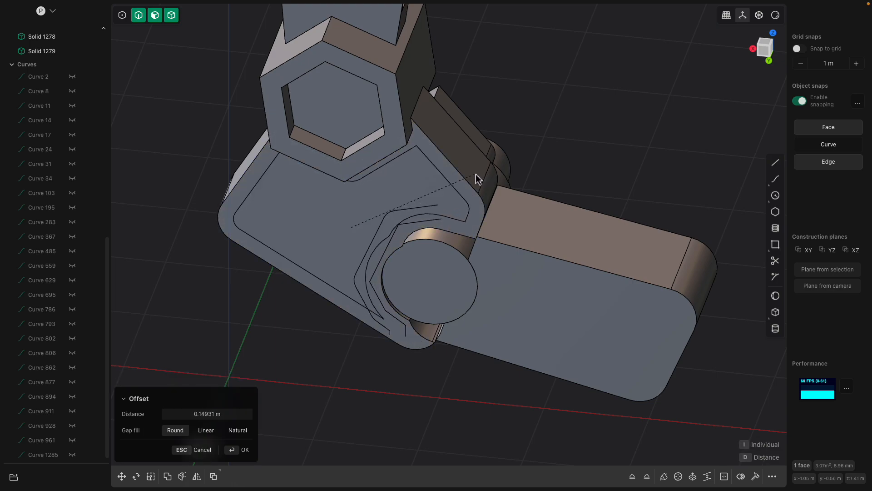
key("Escape")
Select the five partial-hexagon edges around the round pin and remove them from the block's face
left_click(412, 222)
key("b")
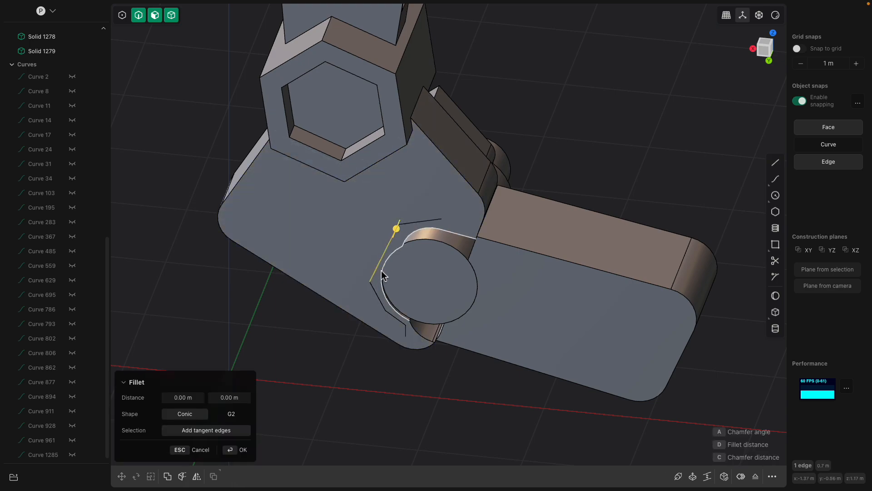
left_click(380, 300)
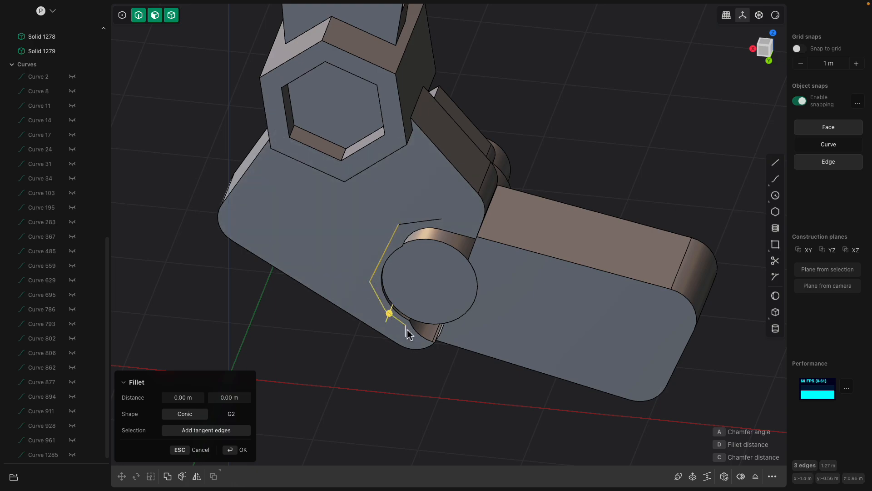
key("Escape")
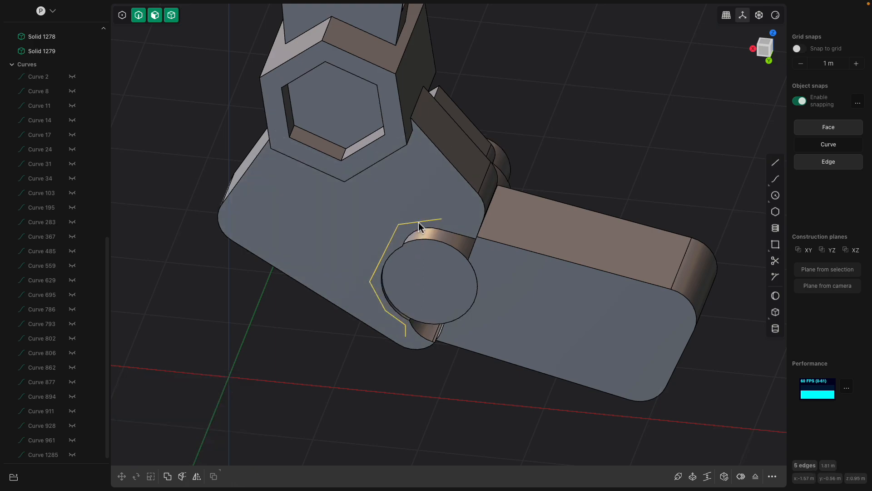
key("Escape")
Offset the outline of the outer side face of the block below the hexagonal joint inward by about 0.21 m
left_click(425, 218)
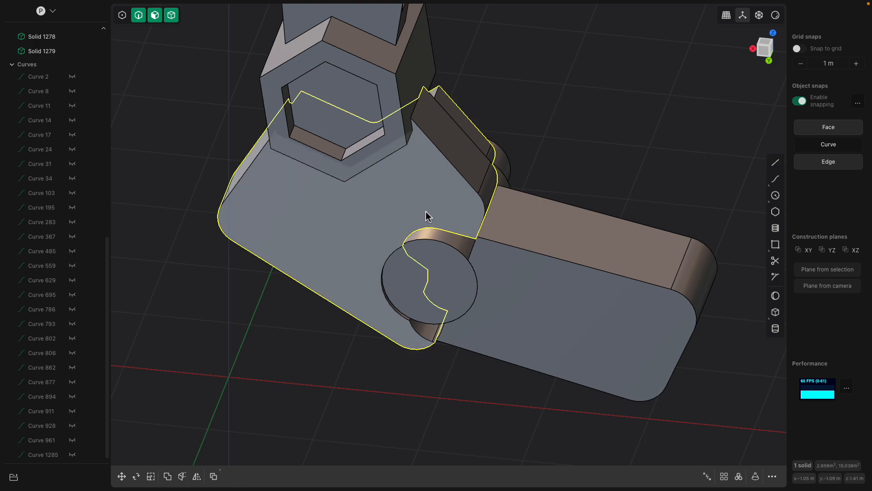
key("o")
key("o")
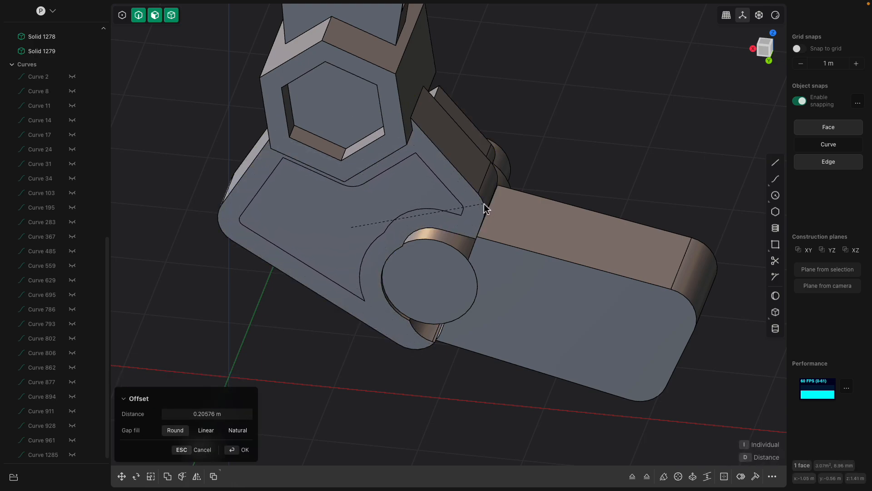
middle_click_drag(339, 231, 368, 231)
right_click(325, 225)
scroll(360, 265, "up", 1)
Push the inner face enclosed by the offset outline into the block by about 0.18 m to form a recess
left_click(362, 275)
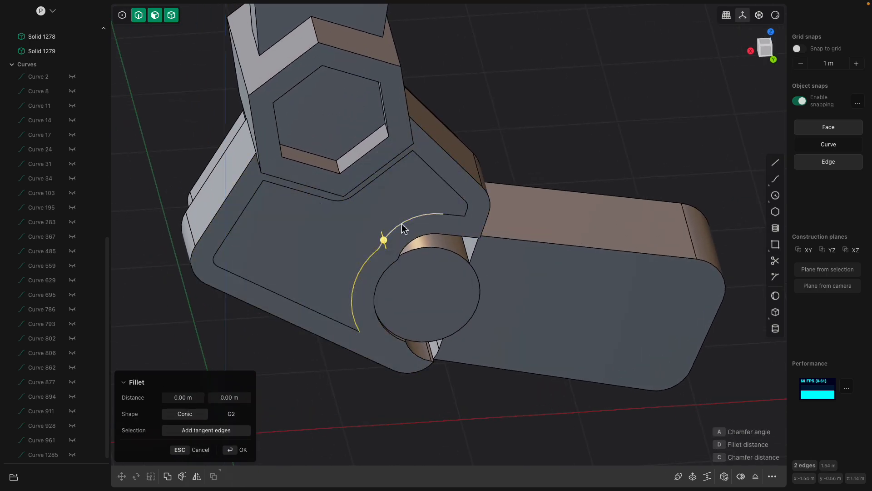
left_click(450, 216)
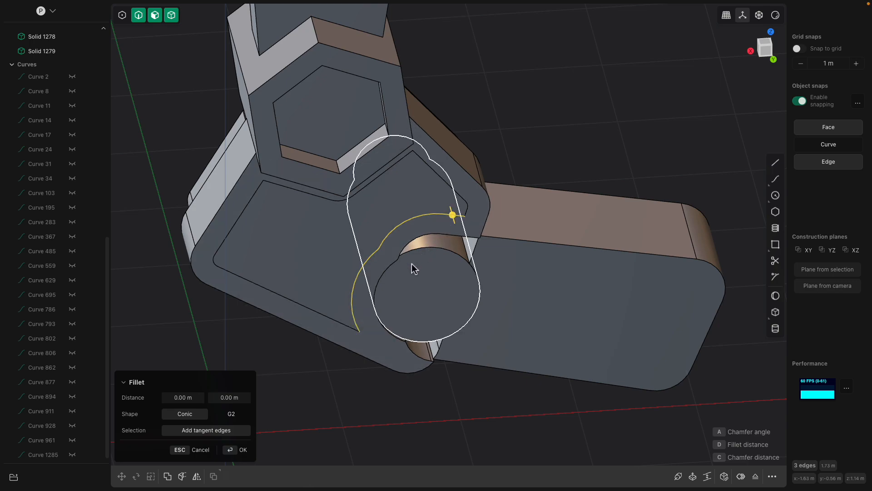
left_click(324, 273)
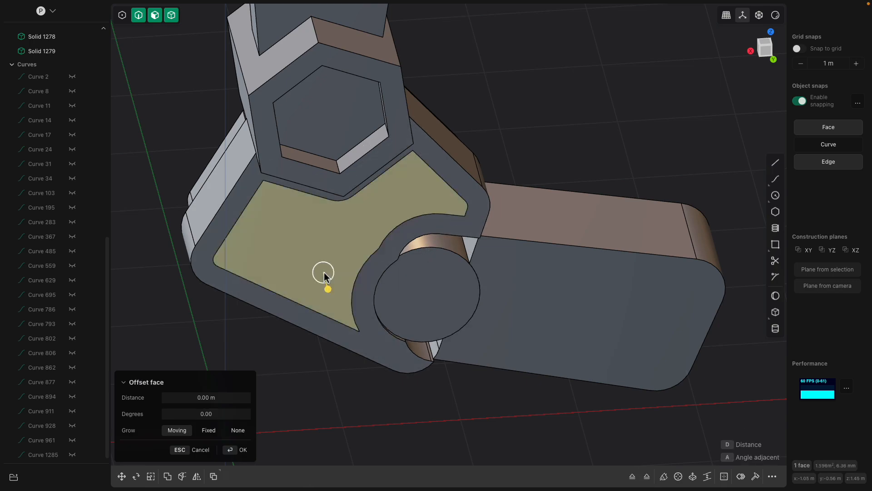
scroll(324, 274, "down", 2)
left_click_drag(324, 273, 327, 282)
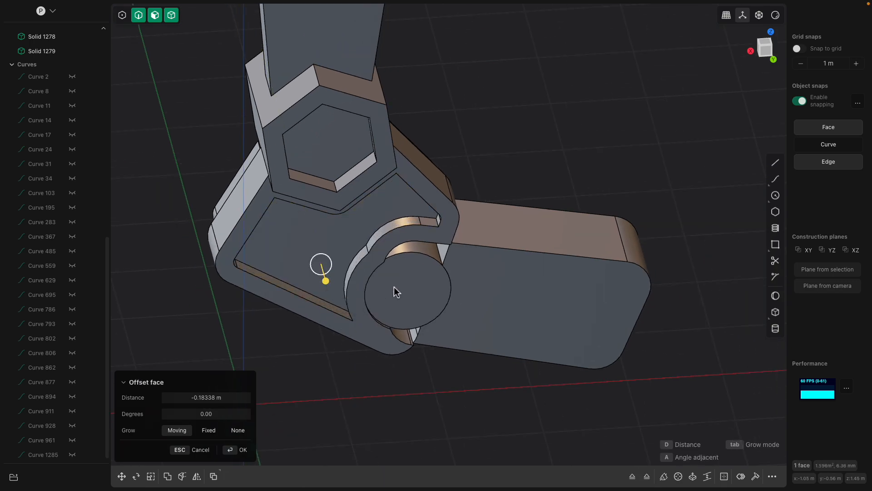
Chamfer the outer circular edge of the round pin by about 0.09 m
left_click(424, 291)
left_click(426, 292)
middle_click_drag(427, 292, 454, 276)
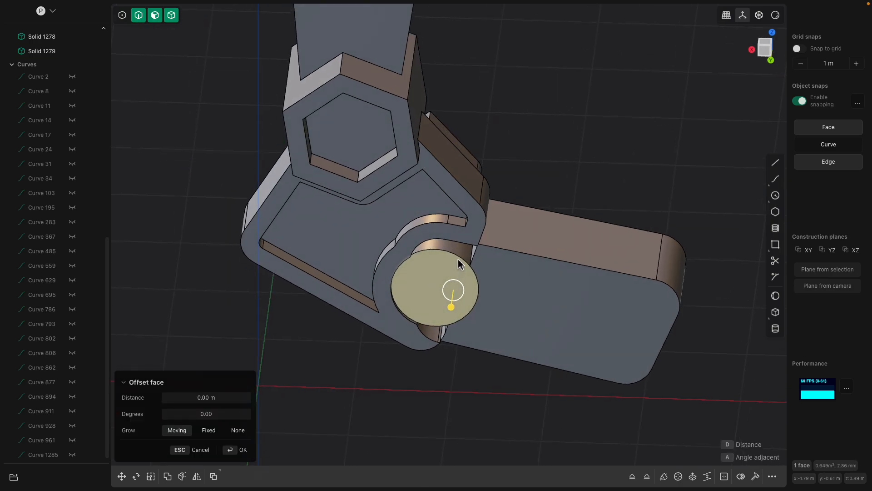
left_click(462, 260)
mouse_move(465, 264)
left_mouse_down()
mouse_move(459, 255)
mouse_move(450, 273)
left_mouse_up()
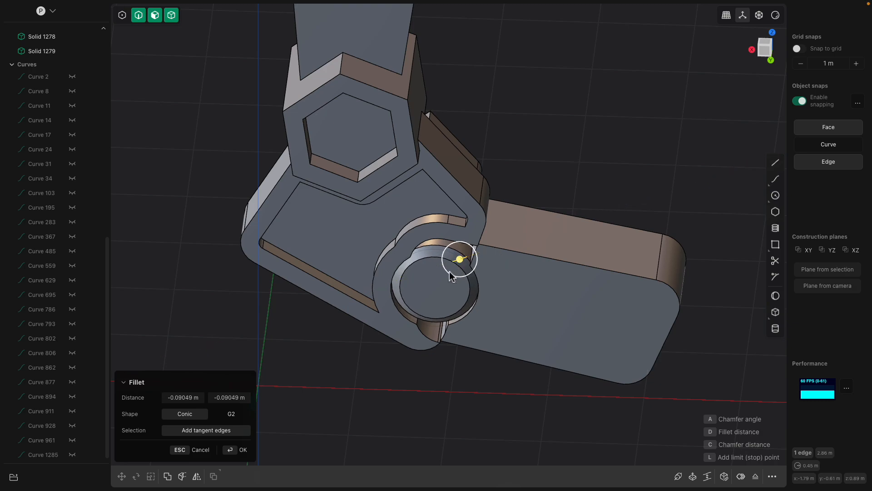
Offset the pin's end-face outline inward by about 0.045 m and push the inner circle in to form a recess
left_click(436, 299)
left_click(454, 300)
key("o")
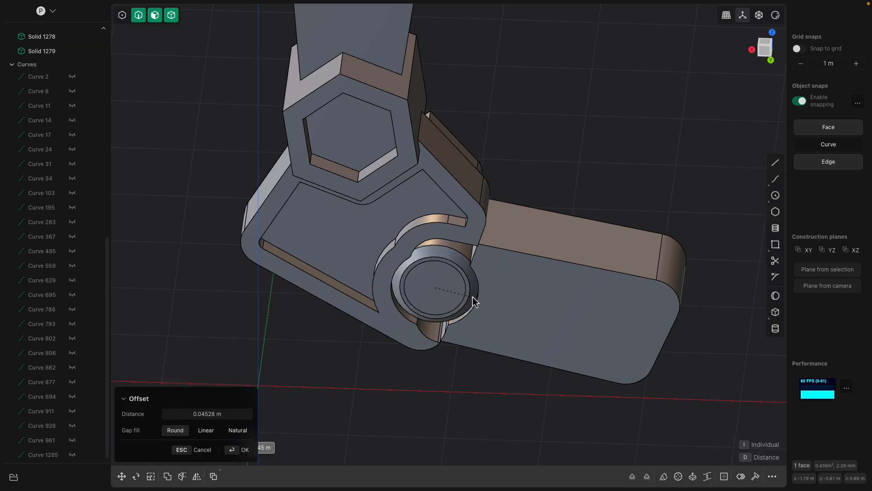
left_click(425, 286)
left_click(429, 293)
middle_click_drag(443, 294, 421, 303)
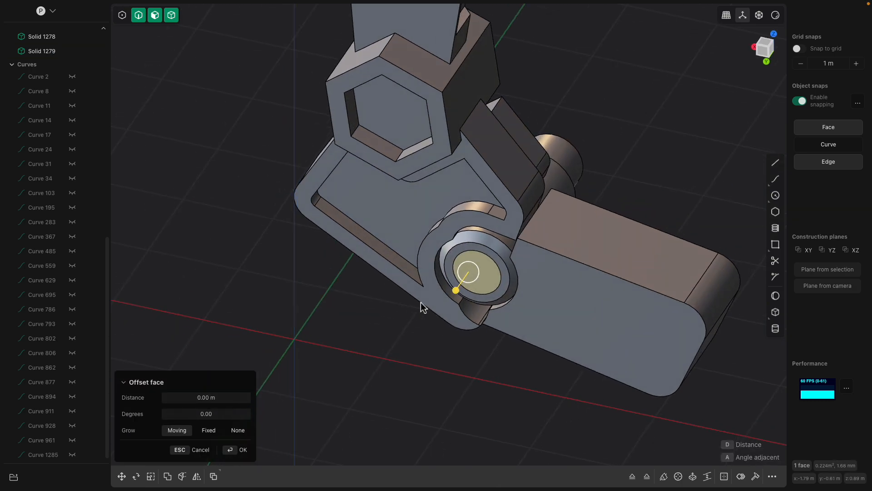
left_click_drag(456, 289, 463, 282)
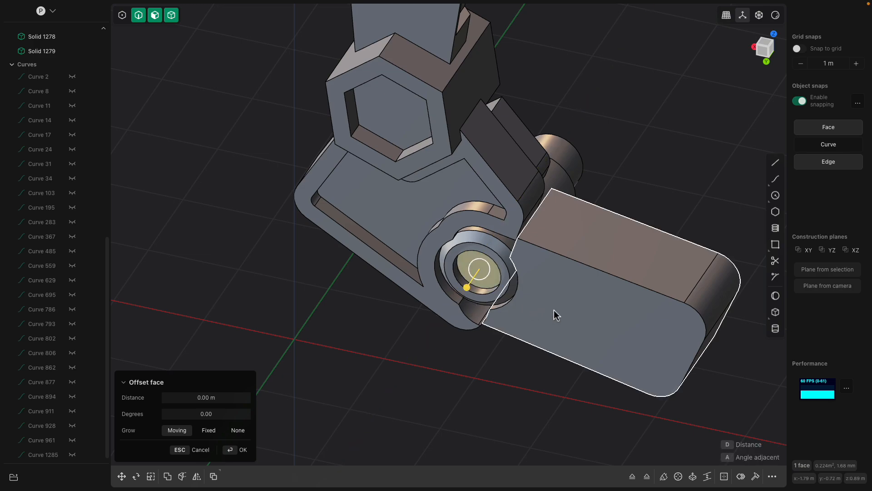
Offset the outline of the foot block's outer side face inward to imprint a smaller outline on it
left_click(554, 311)
scroll(541, 313, "down", 3)
middle_click_drag(529, 313, 481, 309, "shift")
left_click(521, 310)
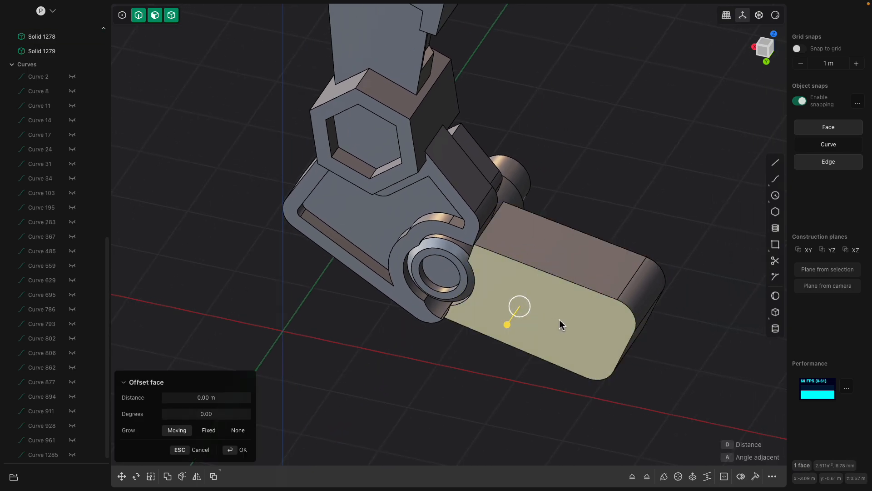
key("o")
left_click(584, 321)
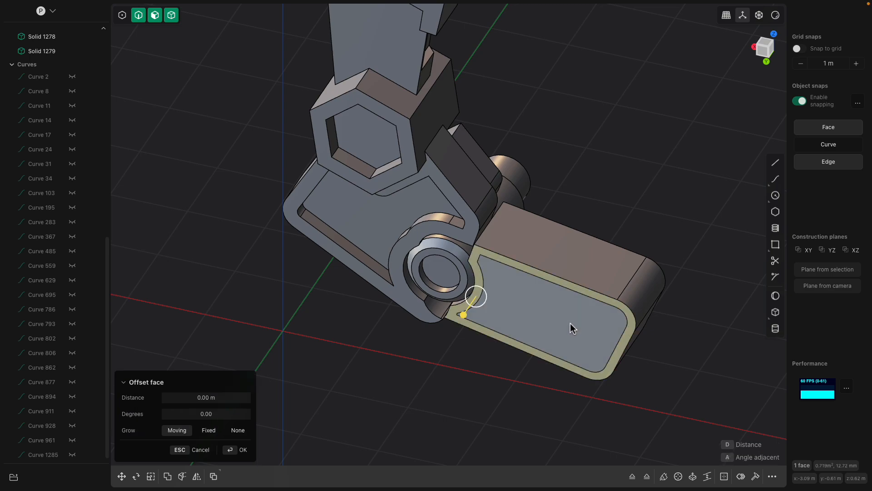
Push the inner face of the foot block's side inward to form a shallow recess
left_click(571, 323)
middle_click_drag(571, 324, 553, 344)
left_click_drag(560, 339, 551, 348)
Offset the end face of the foot block outward by about 0.12 m
left_click(593, 271)
middle_click_drag(595, 277, 446, 255)
left_click(399, 260)
left_click(457, 349)
left_click(458, 350)
middle_click_drag(470, 352, 552, 349)
mouse_move(499, 338)
left_mouse_down()
mouse_move(516, 354)
mouse_move(511, 348)
left_mouse_up()
middle_click_drag(496, 343, 531, 341)
left_click_drag(537, 342, 531, 338)
middle_click_drag(443, 335, 468, 318)
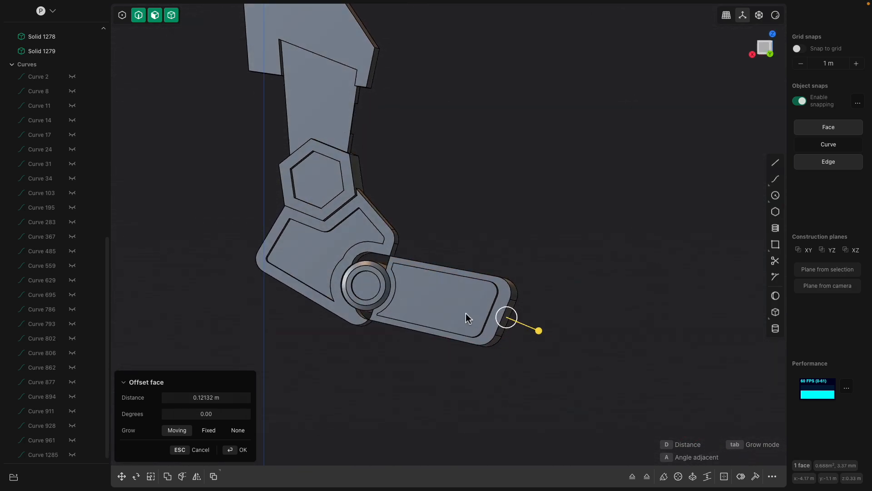
middle_click_drag(386, 324, 410, 255)
middle_click_drag(475, 402, 471, 350)
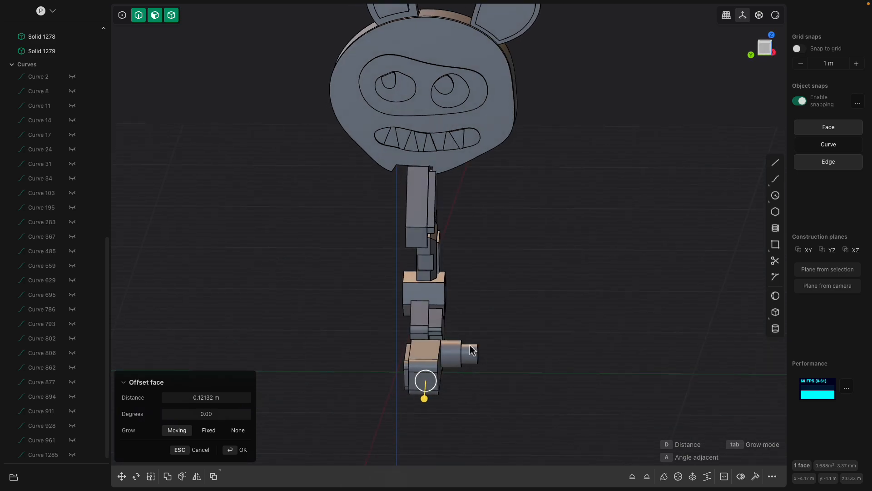
key("Return")
left_click_drag(350, 205, 538, 456)
middle_click_drag(493, 380, 489, 368)
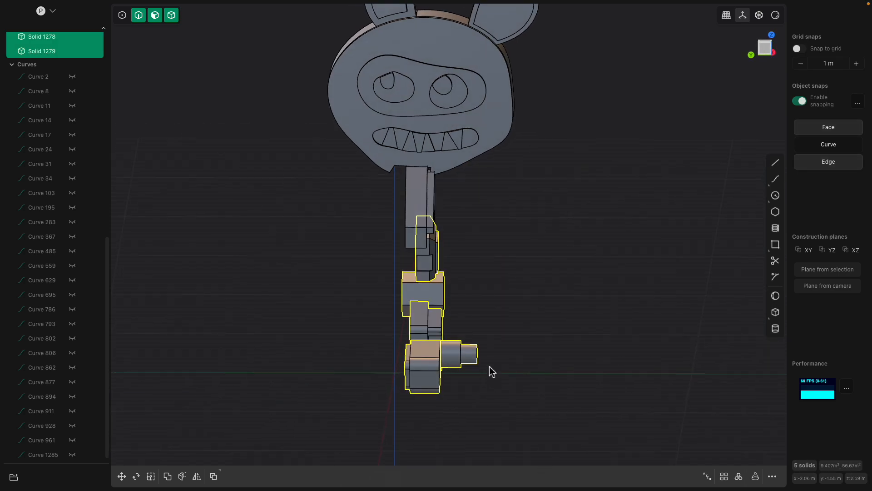
left_click_drag(352, 200, 484, 286)
key("b")
key("Escape")
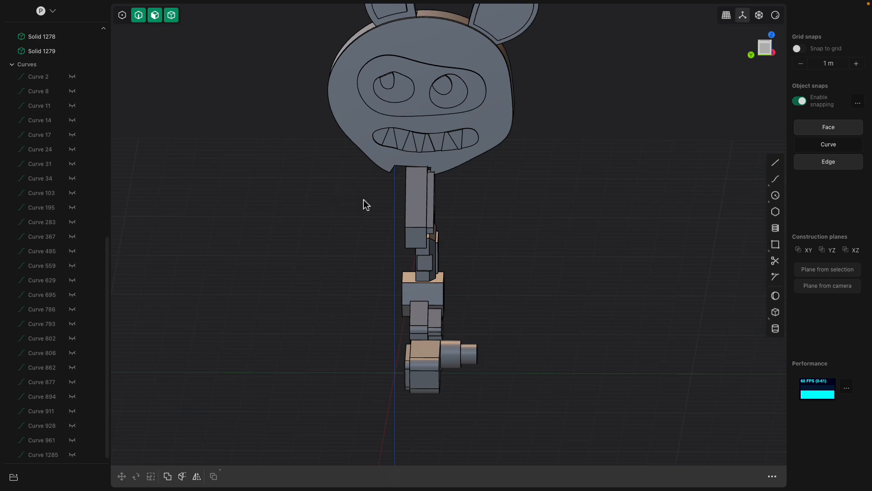
Select the six leg solids and, in the Left view, move them about -0.96 m along Y
left_click_drag(352, 197, 582, 419)
middle_click_drag(389, 274, 419, 241)
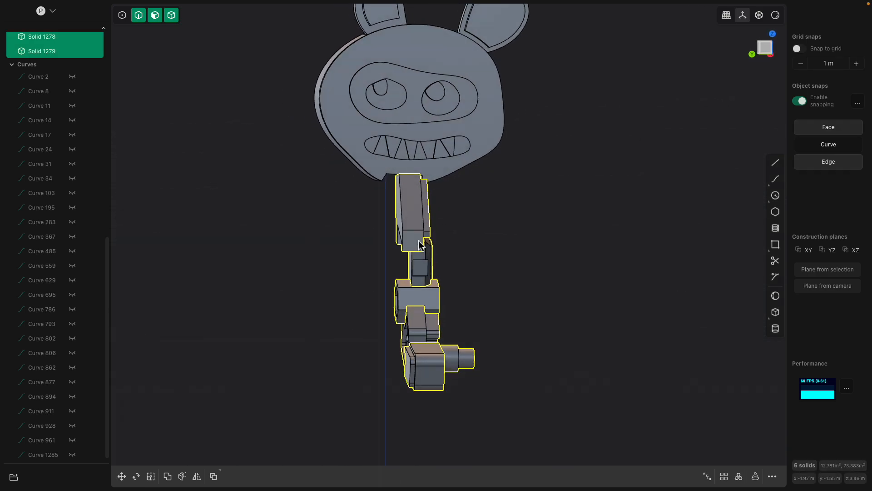
left_click(765, 50)
key("g")
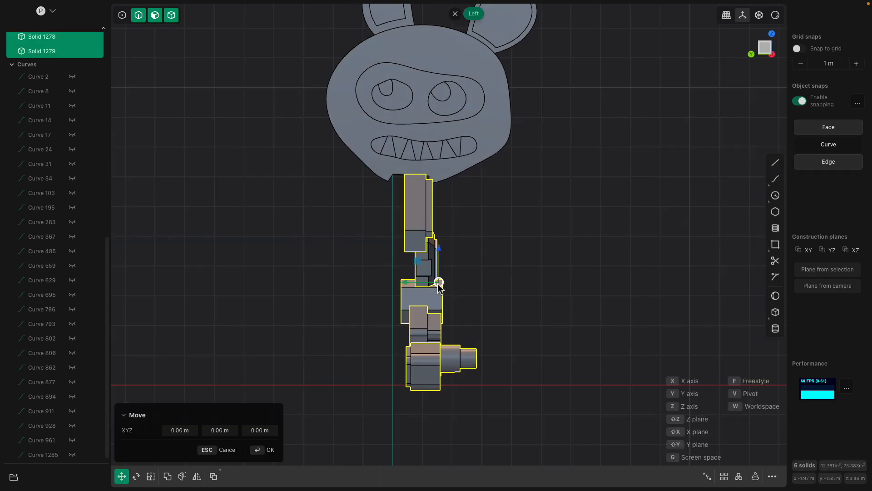
left_click_drag(407, 285, 435, 286)
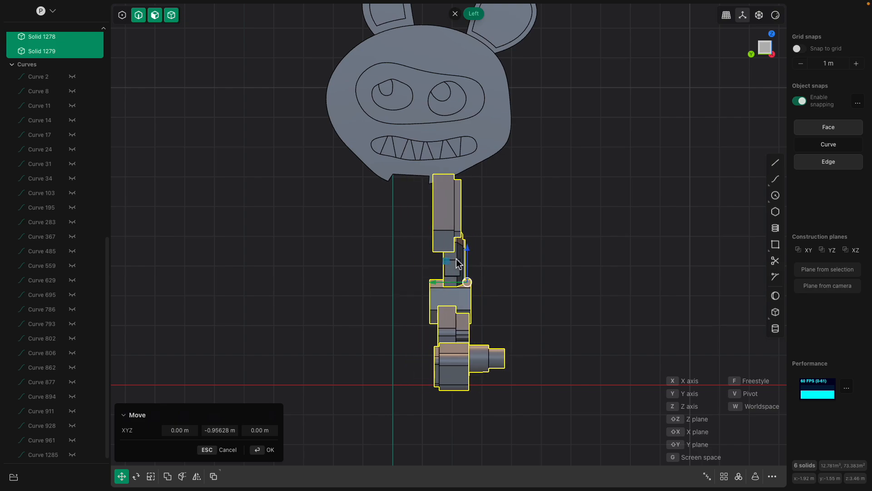
Mirror the six leg solids along the Y direction about the origin to create the opposite leg
left_click(196, 476)
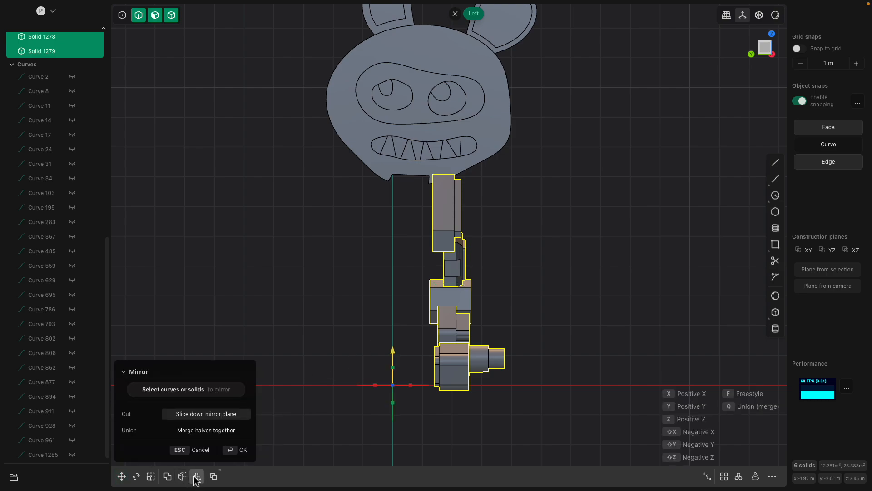
left_click(410, 386)
key("Return")
left_click_drag(227, 193, 390, 426)
key("g")
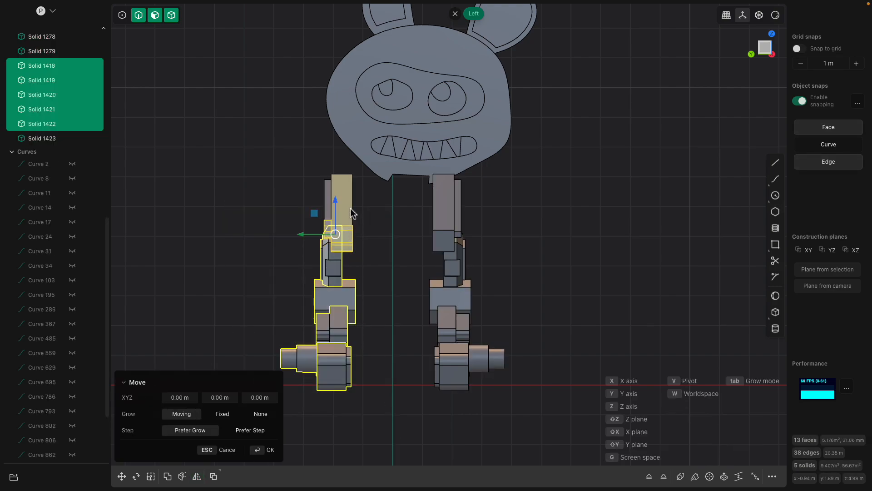
left_click_drag(304, 232, 352, 238)
key("Escape")
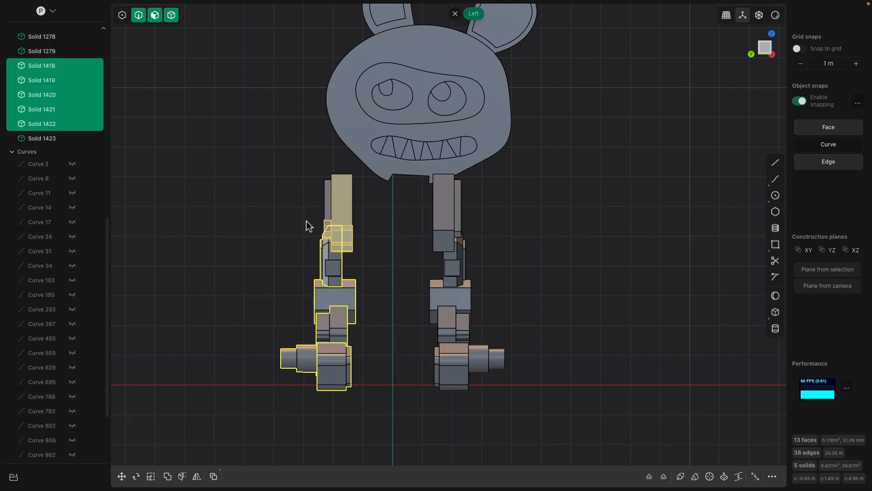
left_click(274, 206)
Select all six solids of the mirrored leg and move them about -1.75 m along Y, closer to the other leg
left_click_drag(240, 196, 387, 411)
left_click(341, 229)
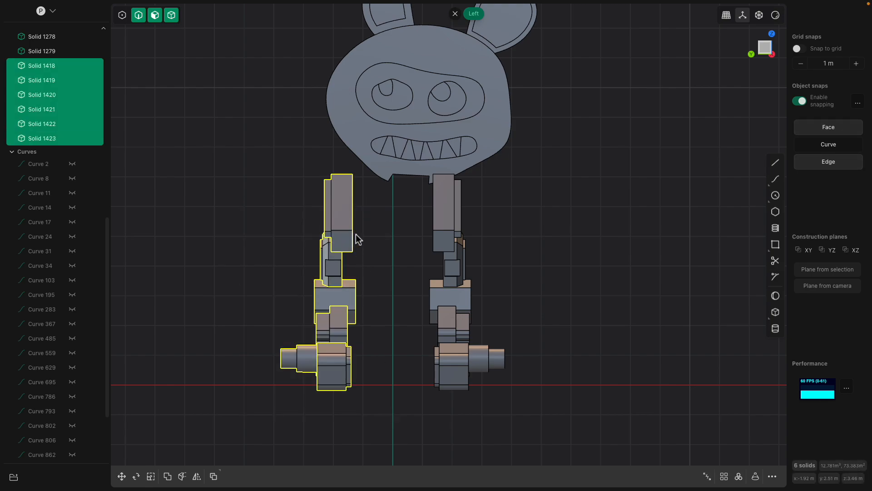
key("g")
left_click_drag(301, 289, 336, 285)
scroll(395, 226, "up", 3)
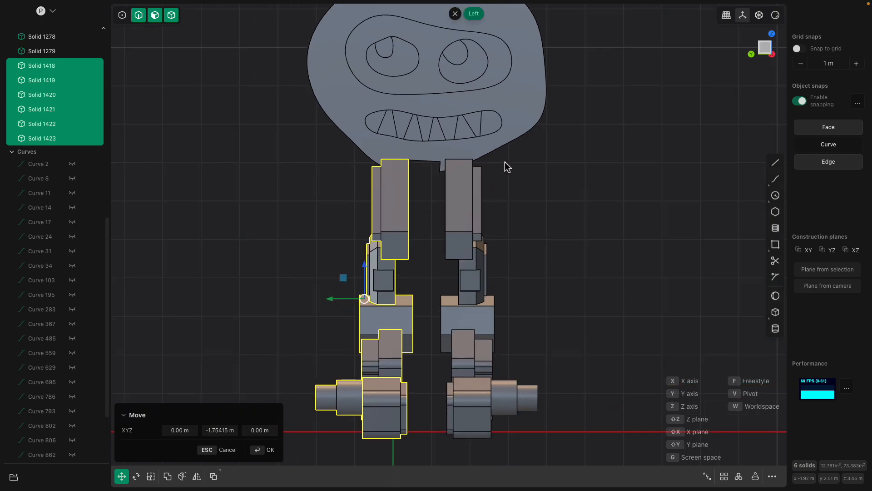
middle_click_drag(492, 164, 512, 169)
key("Return")
Offset the small notch face on the head's underside between the legs to even out the bottom edge
left_click(548, 142)
middle_click_drag(547, 142, 390, 202, "shift")
left_click(323, 180)
mouse_move(306, 185)
middle_mouse_down()
mouse_move(357, 191)
mouse_move(322, 188)
middle_mouse_up()
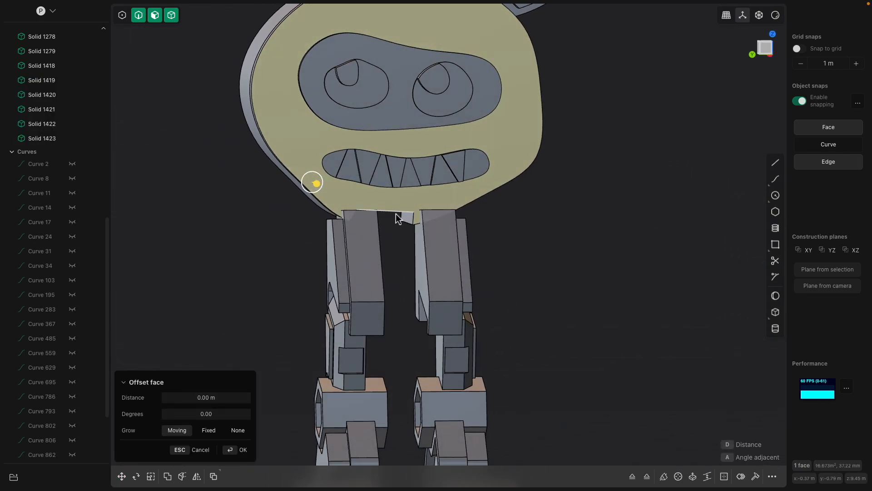
scroll(402, 226, "up", 3)
left_click(411, 223)
left_click(413, 219)
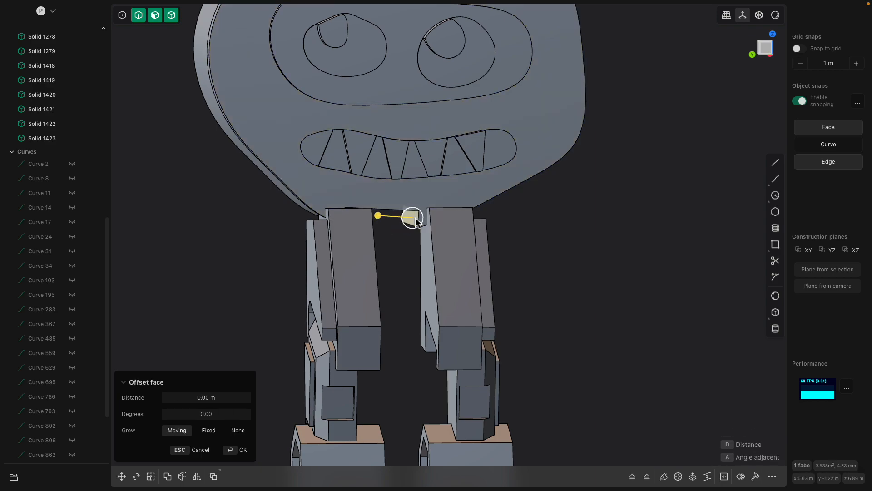
left_click_drag(382, 215, 398, 220)
mouse_move(399, 219)
middle_mouse_down()
mouse_move(380, 220)
mouse_move(411, 217)
middle_mouse_up()
key("Return")
Offset the curved side face of the head on the -Y side outward by about 0.26 m
left_click(417, 199)
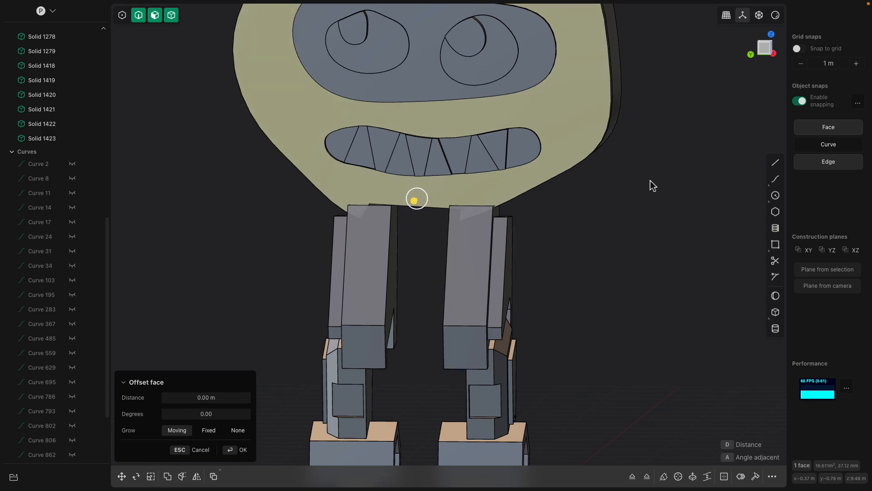
left_click(774, 62)
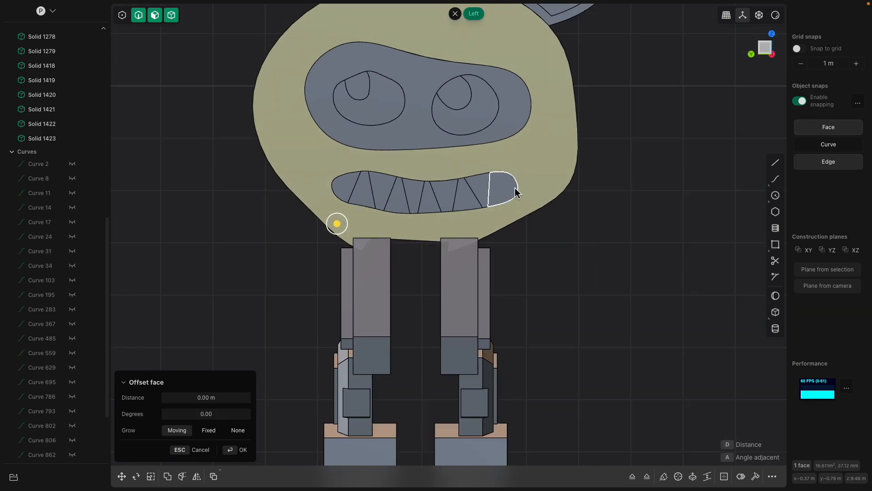
middle_click_drag(568, 167, 520, 178)
left_click(621, 178)
middle_click_drag(620, 179, 607, 179)
left_click_drag(643, 194, 654, 203)
middle_click_drag(384, 119, 459, 116)
middle_click_drag(306, 126, 421, 133, "shift")
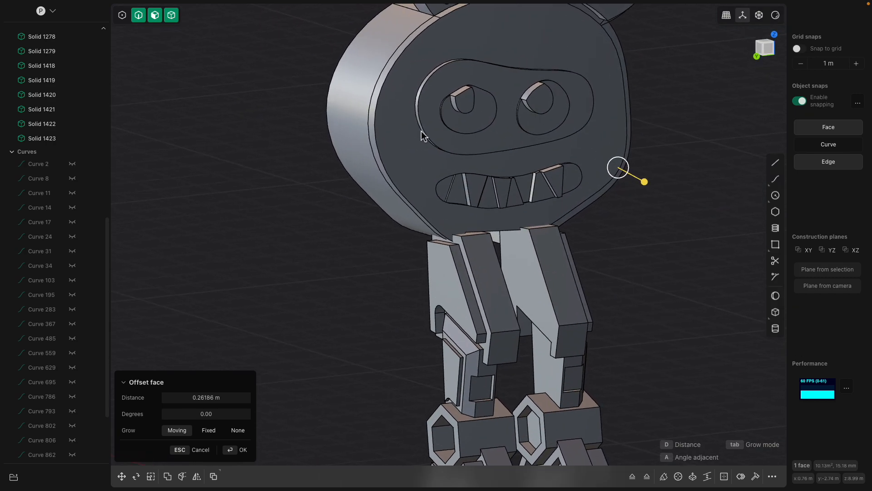
key("Return")
Try to offset the head's curved side face on the +Y side outward
left_click(350, 111)
left_click_drag(321, 104, 308, 105)
scroll(347, 112, "down", 3)
middle_click_drag(396, 125, 415, 170, "shift")
middle_click_drag(319, 146, 320, 147)
key("ctrl+z")
Cut the head's +Y side face across into two sections and offset the upper section outward
key("ctrl+r")
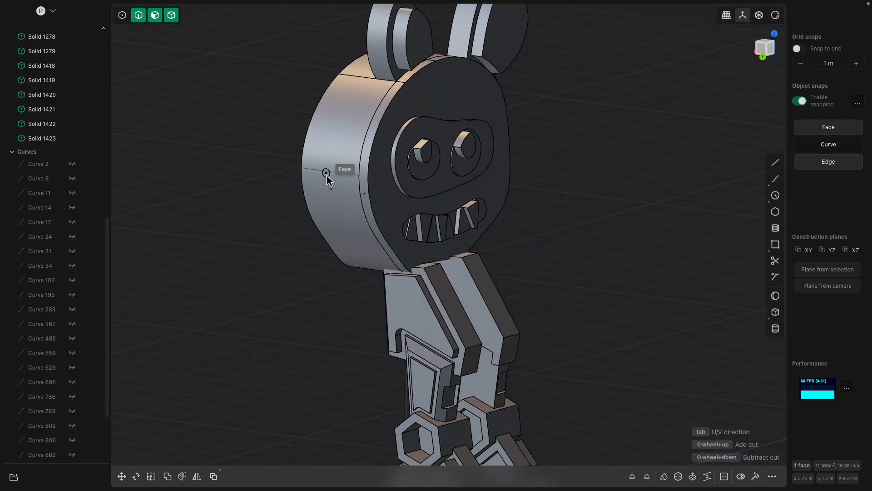
left_click(327, 158)
left_click(350, 125)
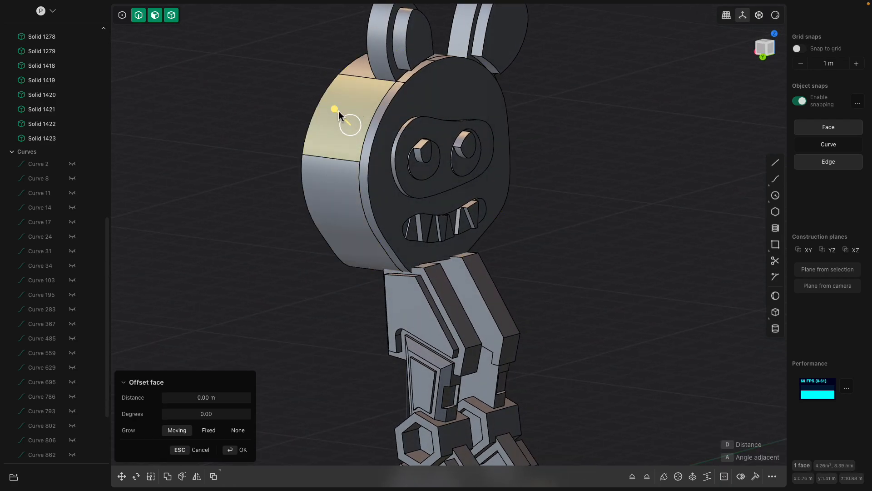
left_click_drag(339, 114, 333, 110)
middle_click_drag(654, 190, 497, 210)
middle_click_drag(498, 210, 572, 213, "shift")
key("Return")
Cut the head's -Y side face across near mid-height and offset the upper section outward
key("ctrl+r")
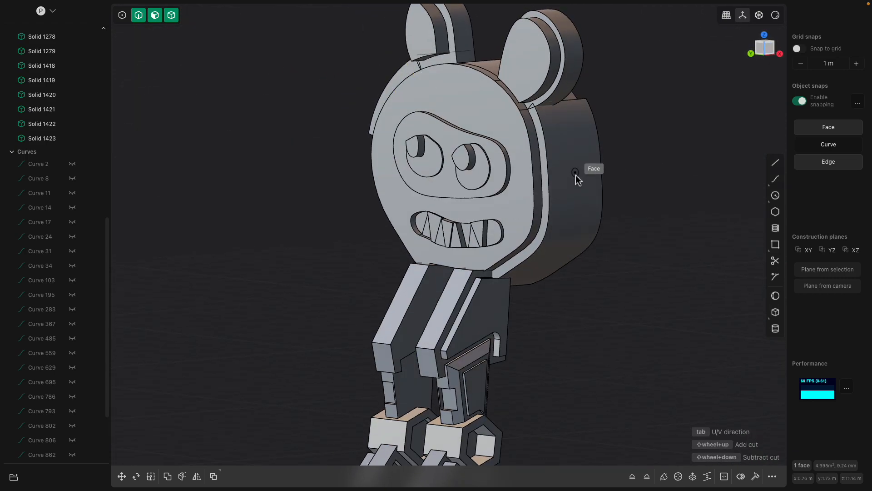
key("Escape")
left_click(579, 160)
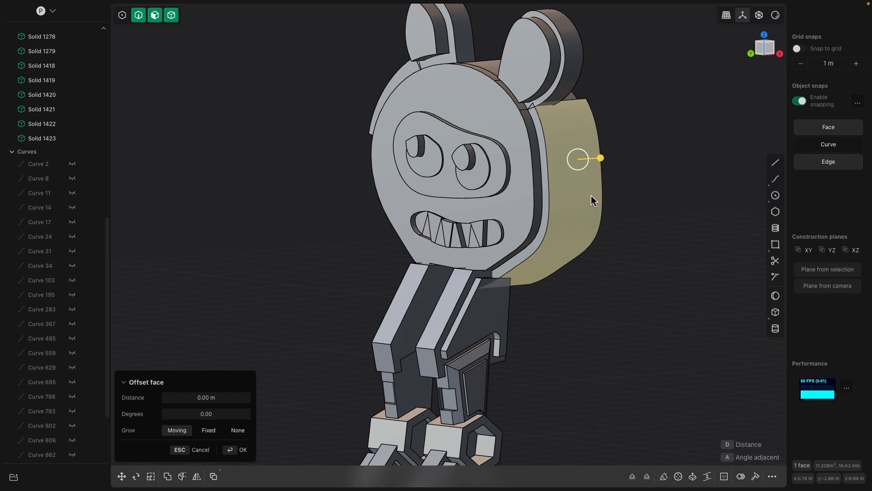
key("ctrl+r")
left_click(554, 184)
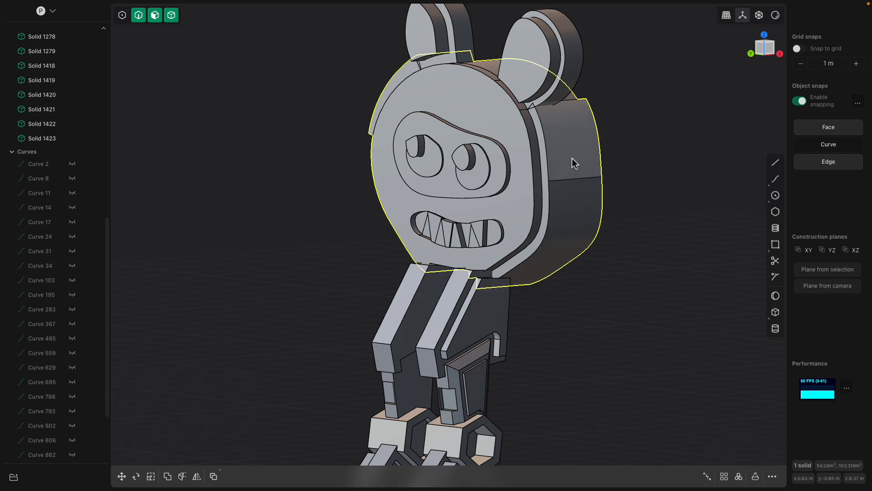
left_click(573, 159)
left_click(577, 224)
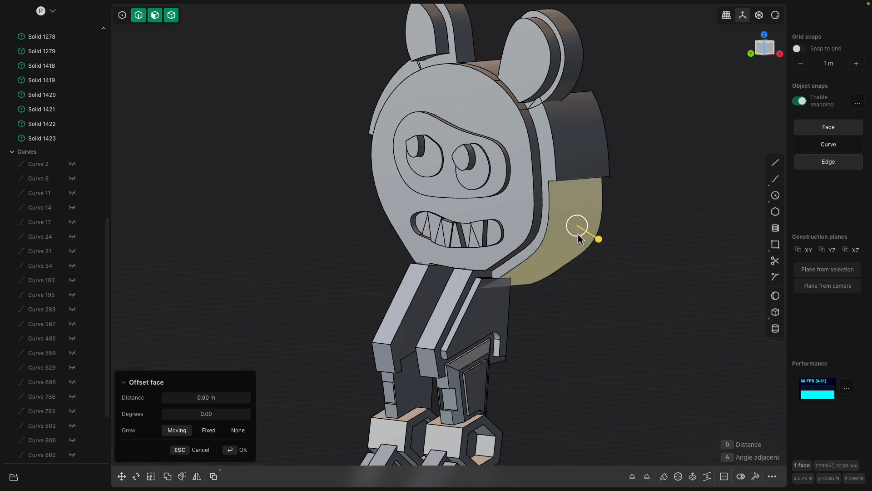
middle_click_drag(577, 224, 581, 229)
key("Escape")
Cut the lower -Y side face across, split its upper section into front and rear strips, and offset the rear strip outward
key("ctrl+r")
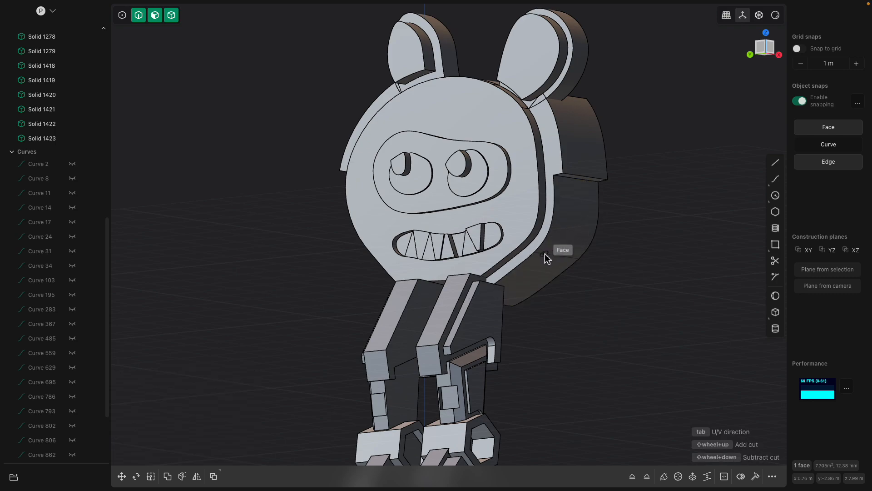
left_click(543, 252)
middle_click_drag(553, 254, 565, 230)
key("ctrl+r")
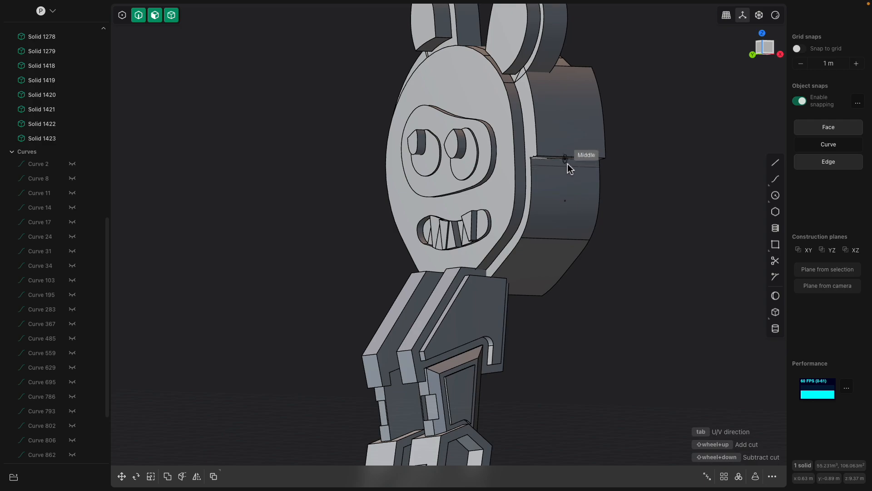
left_click(572, 202)
left_click(584, 203)
middle_click_drag(586, 210, 599, 220)
left_click_drag(600, 220, 592, 216)
Offset the lowest section of the head's -Y side outward by about 0.31 m
left_click(547, 253)
left_click_drag(551, 278, 558, 297)
middle_click_drag(341, 250, 532, 234)
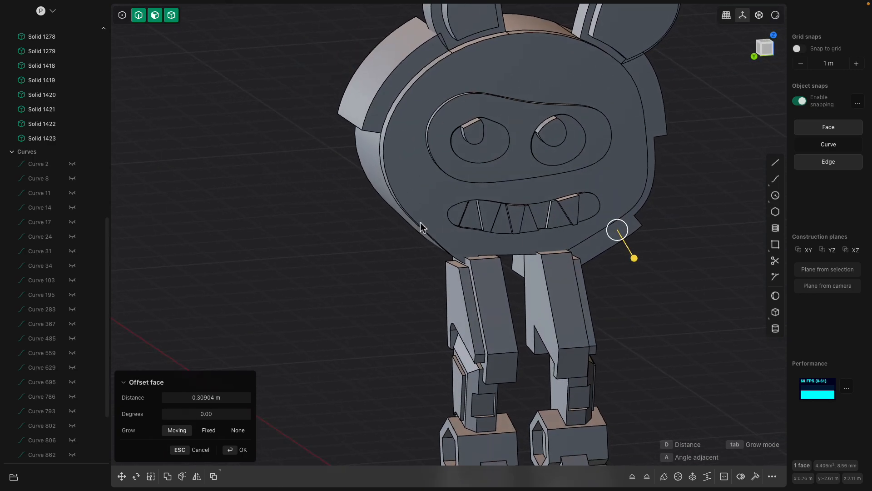
middle_click_drag(359, 226, 407, 225)
key("Return")
Cut the lower +Y side face across, split its lowest section lengthwise, and offset the rear strip outward into a block
left_click(397, 222)
key("ctrl+r")
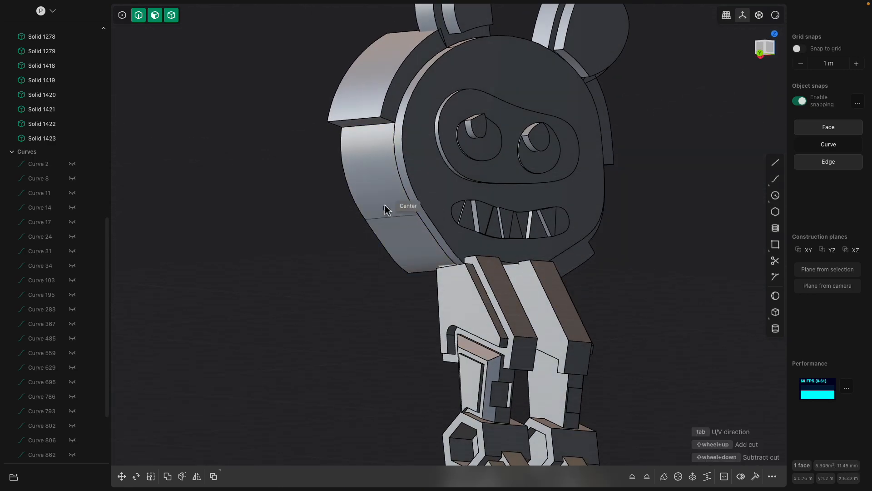
left_click(385, 213)
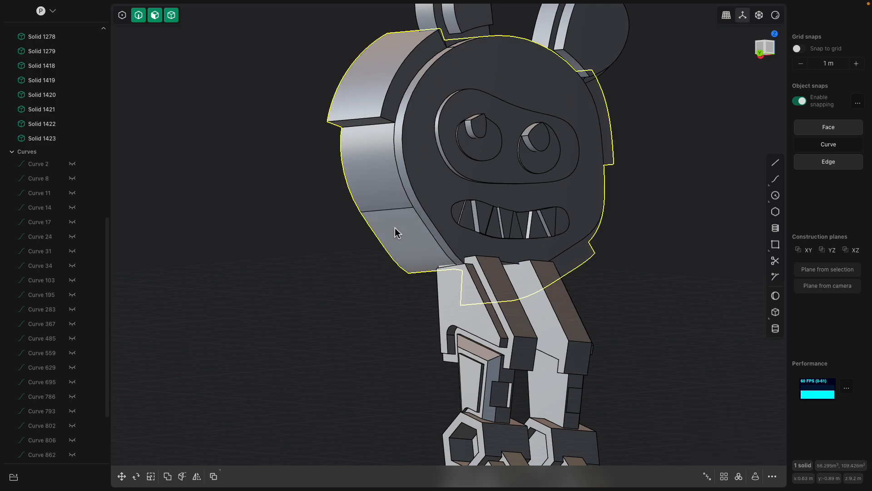
key("ctrl+r")
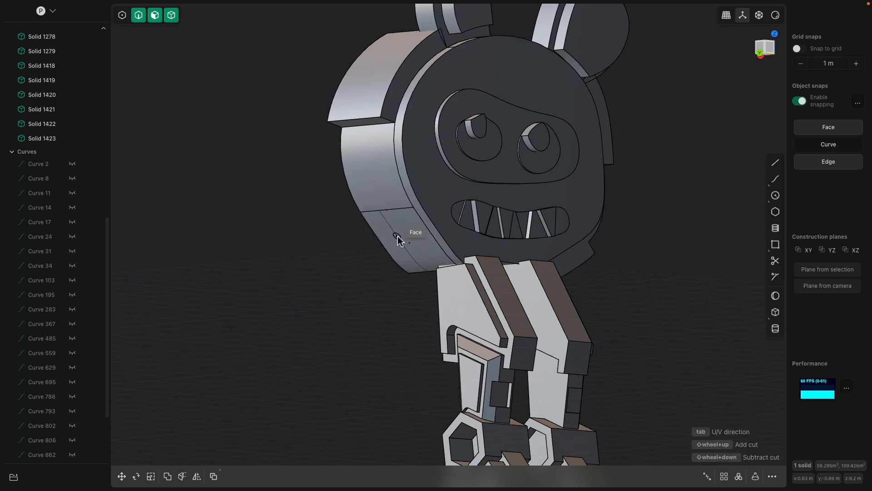
left_click(399, 240)
left_click(389, 243)
left_click_drag(374, 259, 360, 293)
middle_click_drag(361, 294, 362, 238)
key("Return")
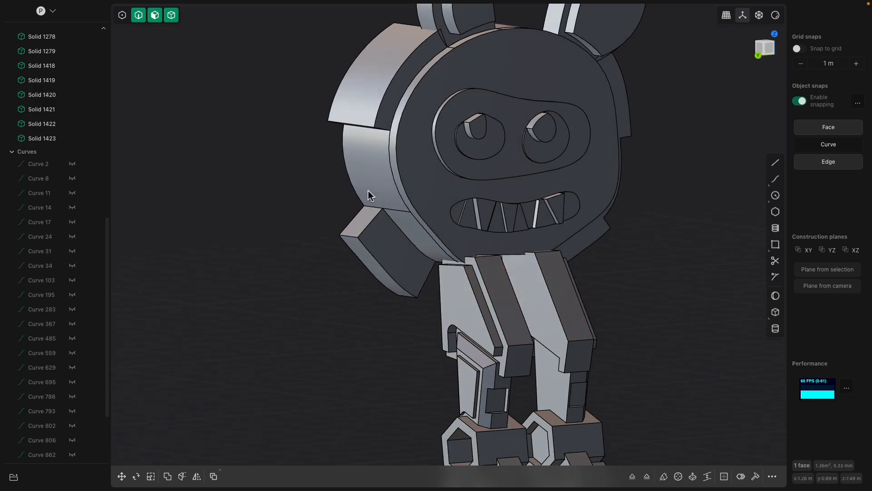
Cut the middle +Y side face across, split its upper section lengthwise, and offset the front strip outward into a block
left_click(369, 178)
key("ctrl+r")
left_click(358, 166)
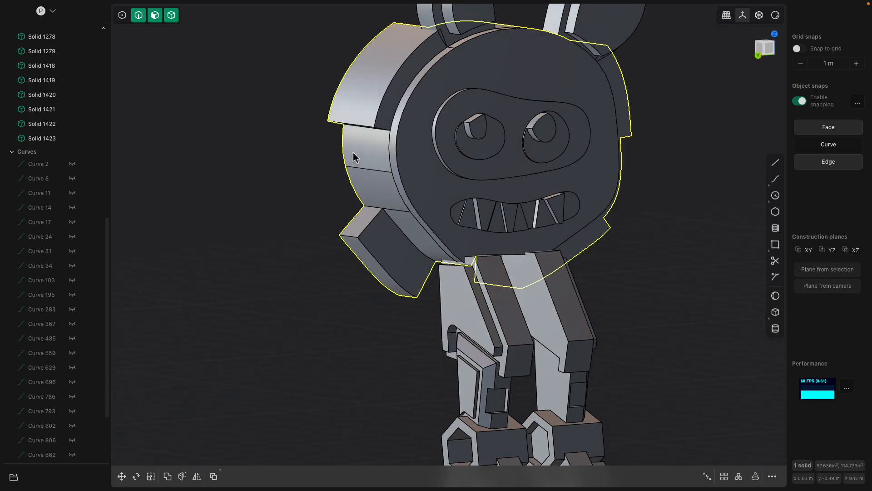
left_click(353, 156)
key("ctrl+r")
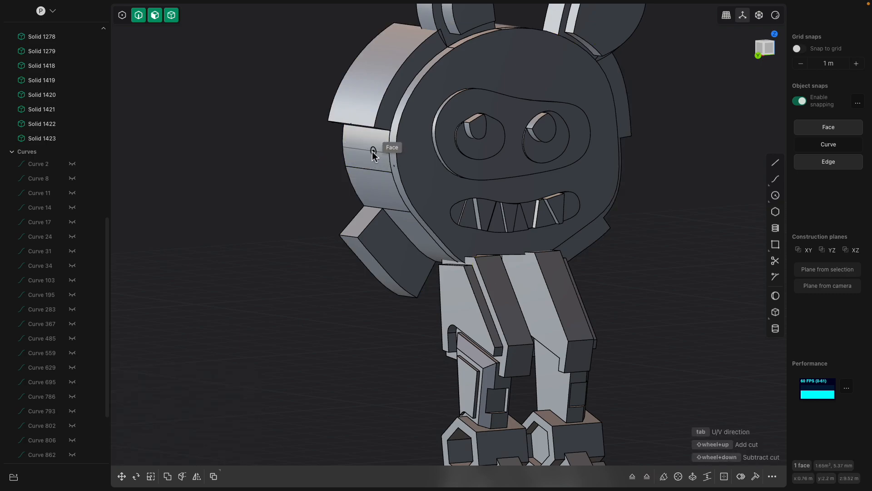
left_click(367, 152)
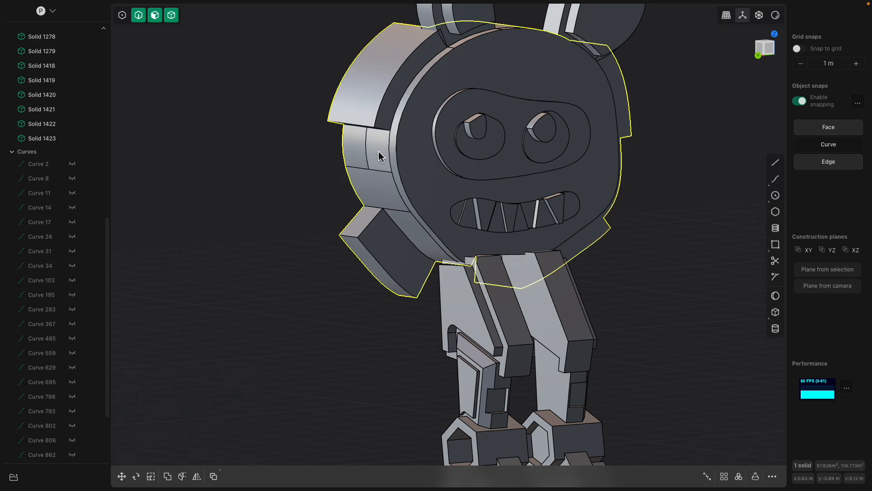
left_click(375, 152)
left_click_drag(352, 157, 307, 178)
middle_click_drag(341, 172, 548, 211)
Cut the middle front strip on the head's -Y side across and offset its upper part outward
left_click(541, 203)
key("ctrl+r")
left_click(543, 220)
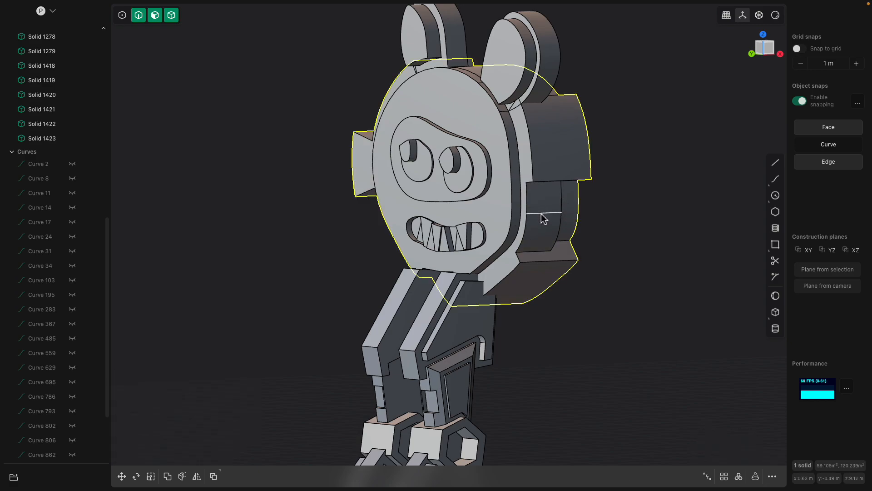
left_click(546, 206)
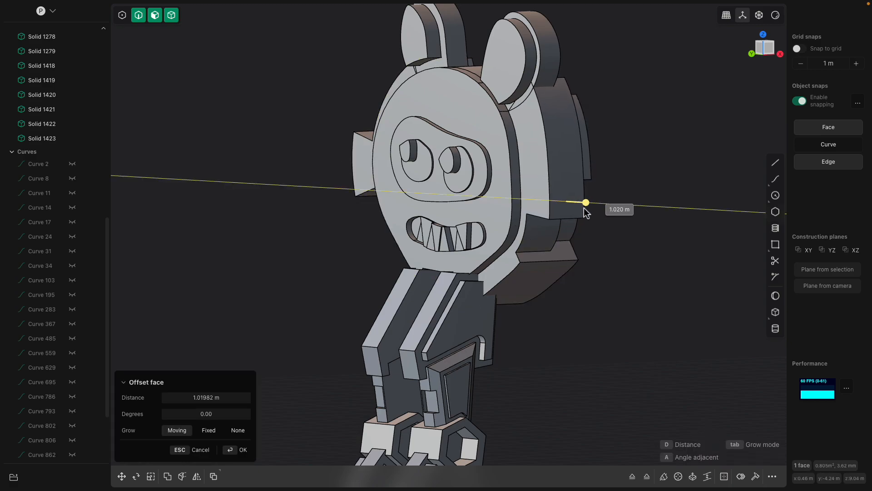
middle_click_drag(583, 208, 599, 200)
right_click(570, 228)
Create an inset outline of the border on the head's large flat rear face
left_click(574, 228)
middle_click_drag(574, 228, 476, 203)
left_click(450, 198)
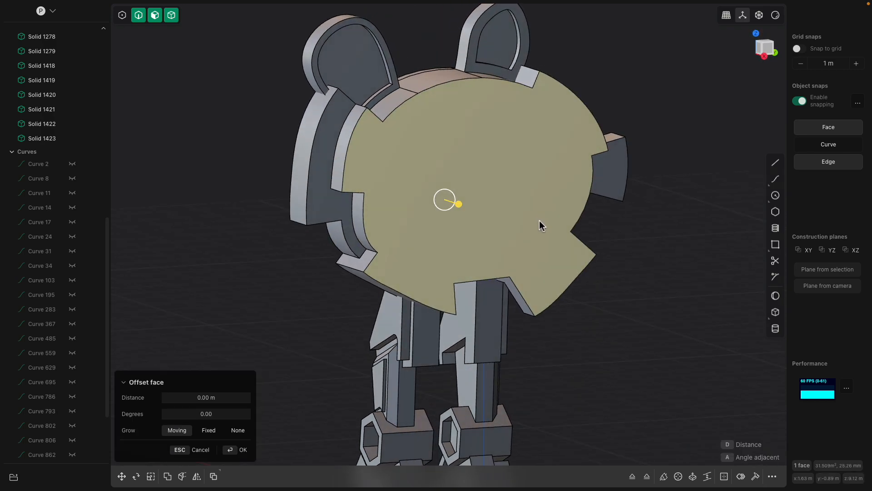
key("o")
left_click(565, 223)
middle_click_drag(565, 223, 512, 213)
right_click(510, 213)
Offset the inset region of the head's rear face backward by about 0.84 m
left_click(515, 214)
left_click_drag(515, 214, 549, 227)
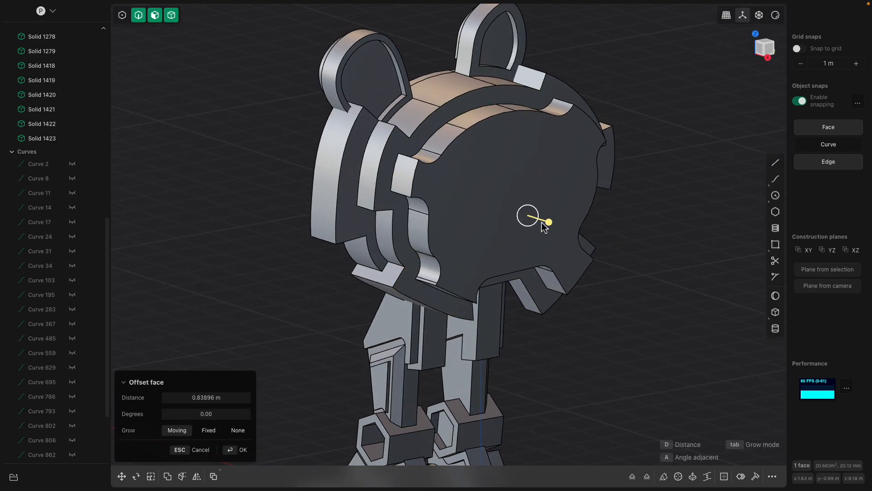
middle_click_drag(536, 219, 542, 216)
right_click(517, 195)
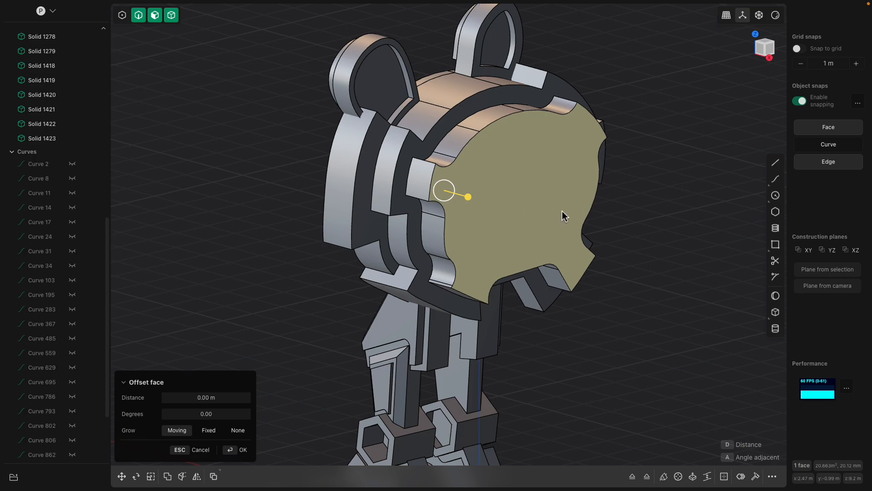
Inset a second outline on the protruding rear face and offset the enclosed region further backward
key("o")
key("d")
left_click(582, 219)
right_click(536, 200)
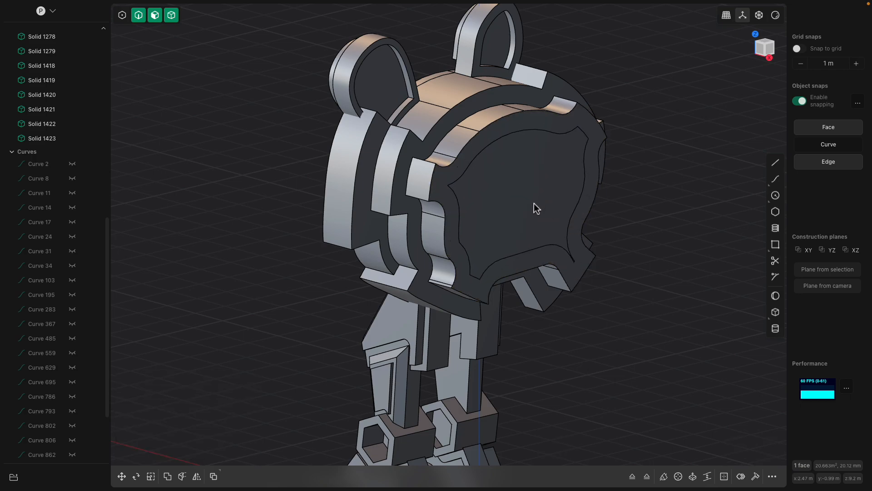
left_click(534, 201)
left_click_drag(557, 209, 576, 217)
middle_click_drag(514, 211, 577, 191)
scroll(589, 261, "down", 3)
right_click(634, 268)
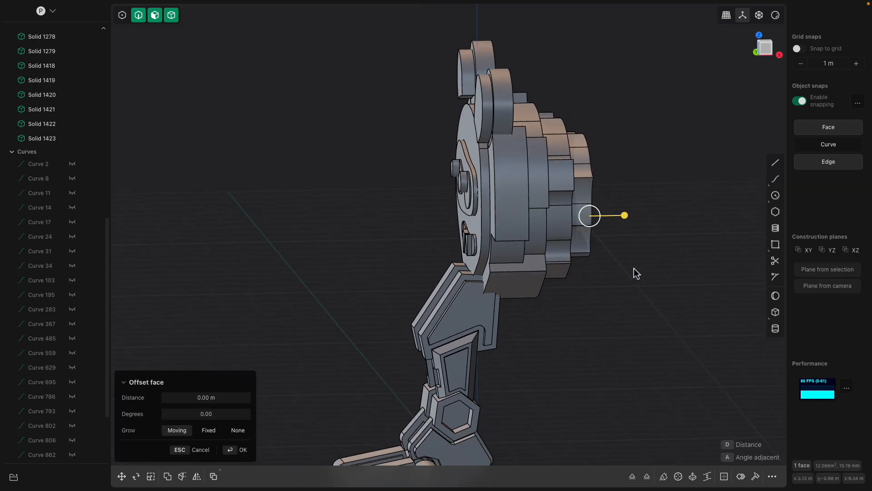
In the Front view, select the head and its facial solids and move them about -1.12 m along X over the legs
left_click(766, 53)
key("Escape")
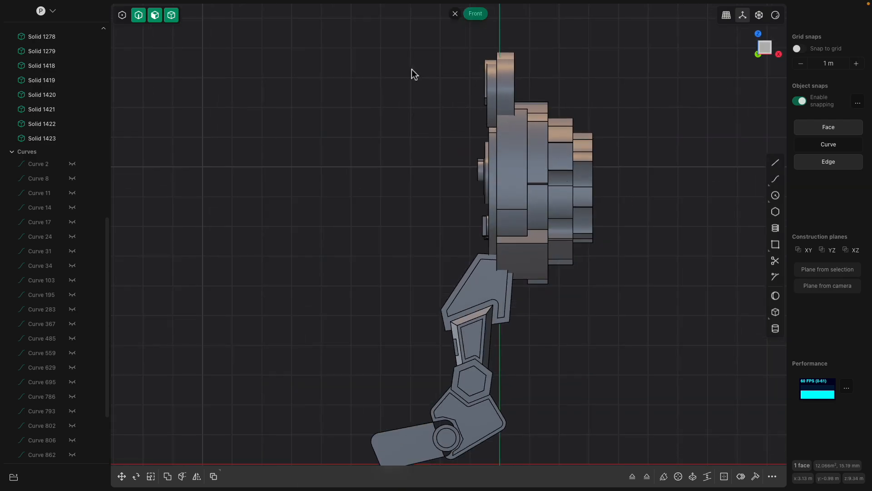
left_click_drag(398, 59, 658, 255)
left_click(545, 256)
key("g")
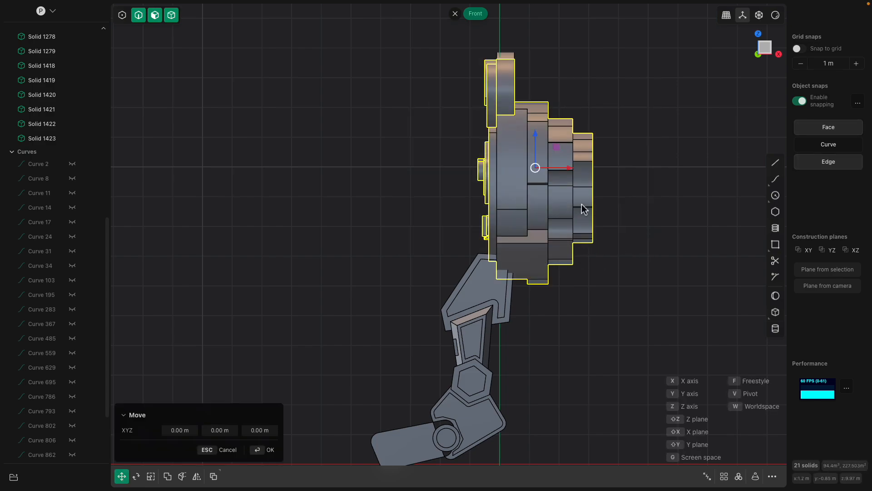
key("x")
left_click_drag(534, 168, 537, 168)
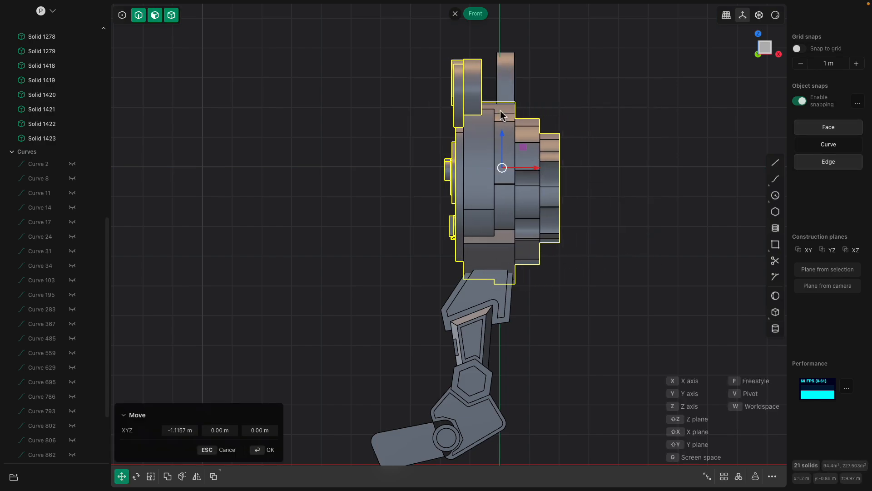
middle_click_drag(500, 113, 522, 130)
Move the ear piece left behind about -1.11 m along X to rejoin the head
left_click(511, 80)
key("g")
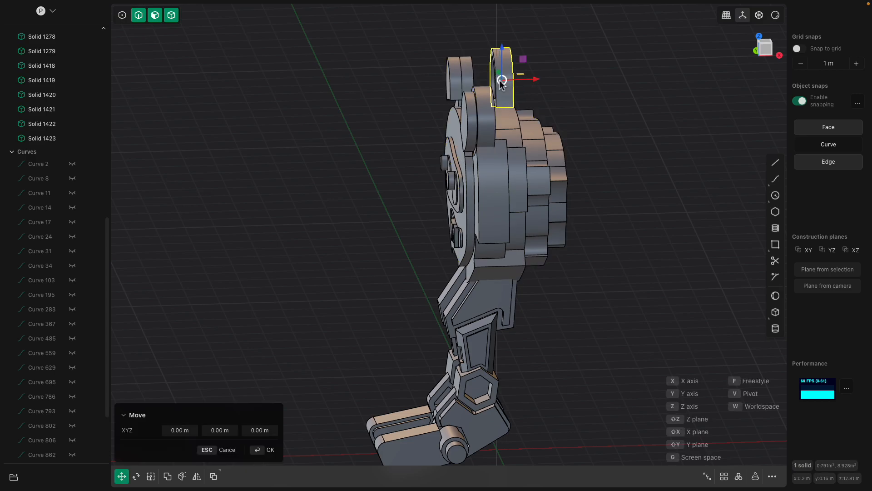
left_click_drag(535, 78, 502, 80)
middle_click_drag(502, 81, 570, 97)
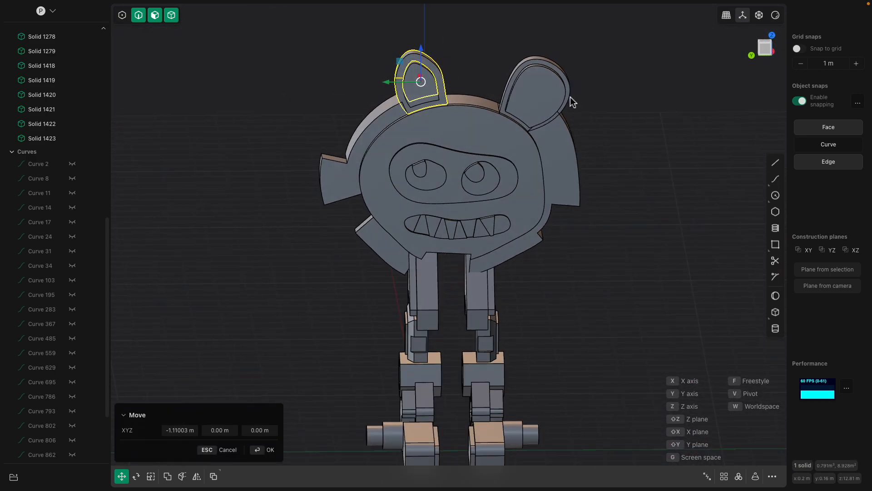
middle_click_drag(494, 176, 483, 235)
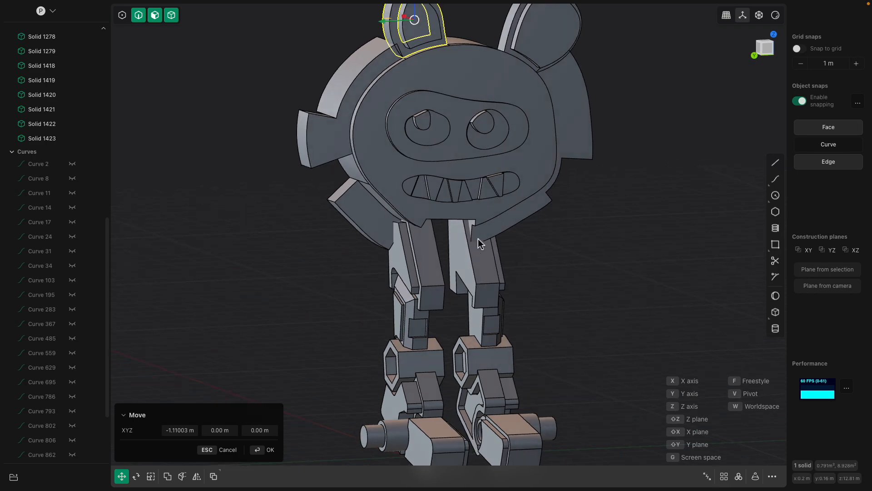
key("Return")
Select the top faces of both feet and offset them slightly upward
scroll(477, 252, "down", 2)
left_click(471, 258)
middle_click_drag(468, 269, 529, 280, "shift")
scroll(485, 265, "up", 3)
middle_click_drag(501, 383, 458, 301, "shift")
left_click(426, 293)
left_click(426, 292)
left_click(502, 276, "shift")
left_click(506, 268, "shift")
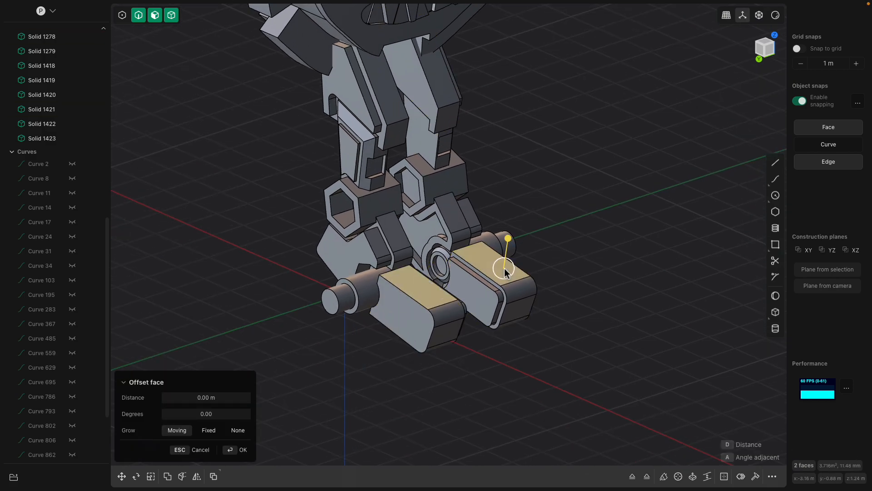
left_click_drag(509, 234, 511, 230)
left_click_drag(507, 264, 520, 237)
Offset the underside faces of both feet outward by about 0.03 m
middle_click_drag(520, 237, 478, 362)
left_click(396, 323)
left_click_drag(460, 366, 467, 358)
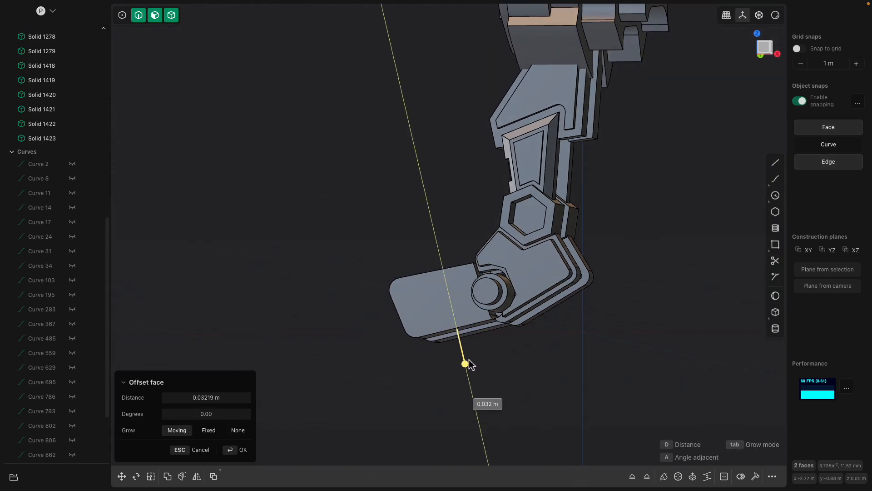
key("Return")
middle_click_drag(480, 360, 490, 260)
left_click(453, 310)
left_click(458, 322)
key("f")
left_click(479, 251)
left_click(454, 252)
left_click_drag(462, 281, 472, 316)
key("Escape")
Rotate the slanted lower rear face of one ankle plate about 30° around the Y axis, levelling it with the ground in Front view
middle_click_drag(544, 295, 505, 265)
left_click(530, 261)
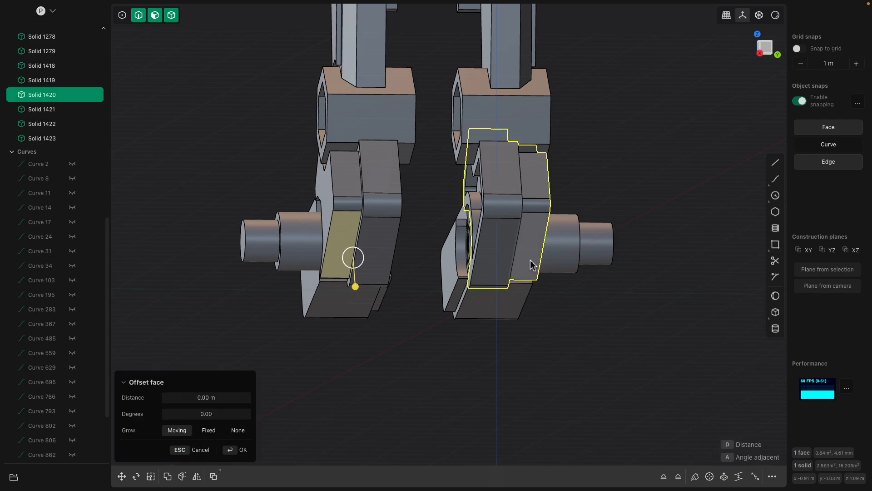
left_click_drag(530, 261, 533, 302)
middle_click_drag(532, 302, 473, 257)
key("Return")
left_click(482, 226)
key("r")
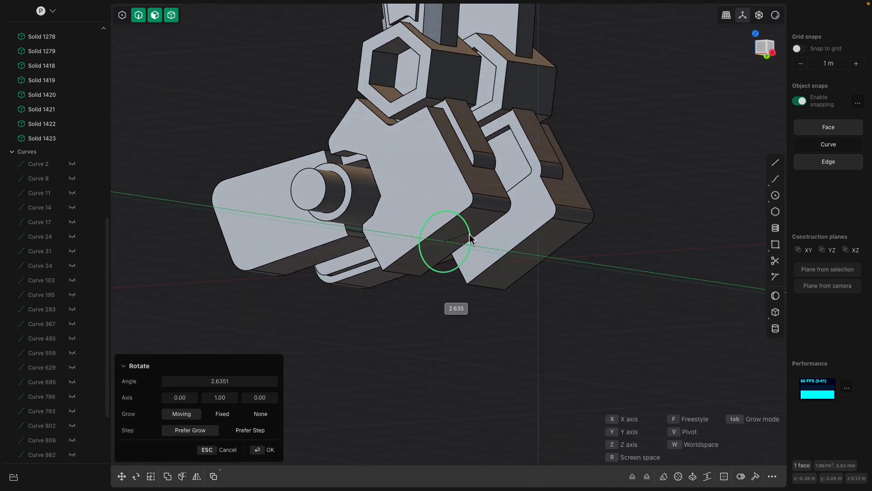
left_click_drag(470, 242, 471, 243)
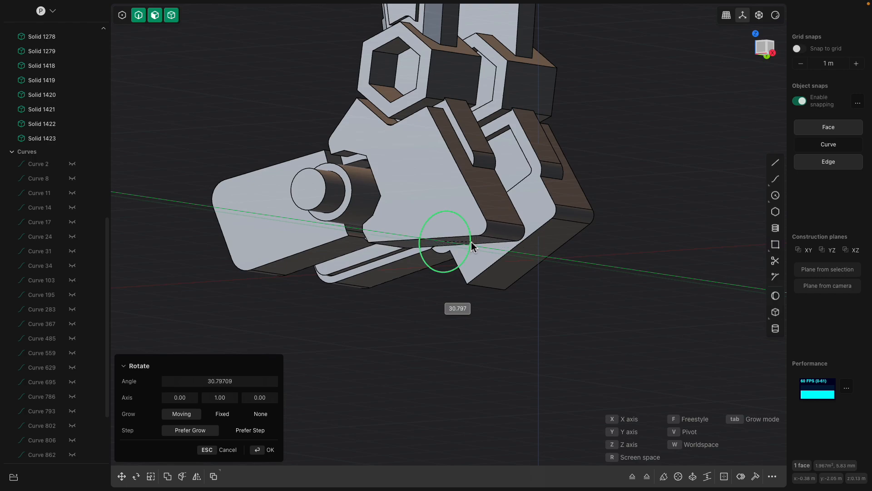
middle_click_drag(472, 247, 531, 265)
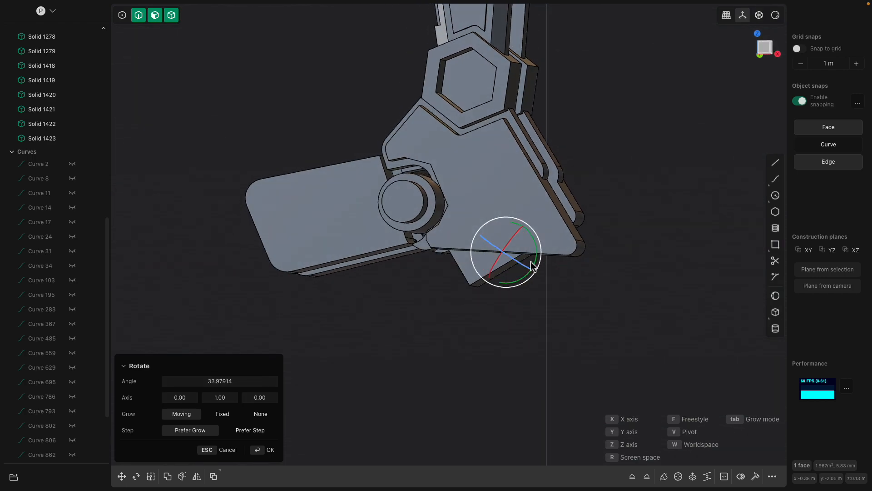
left_click(765, 53)
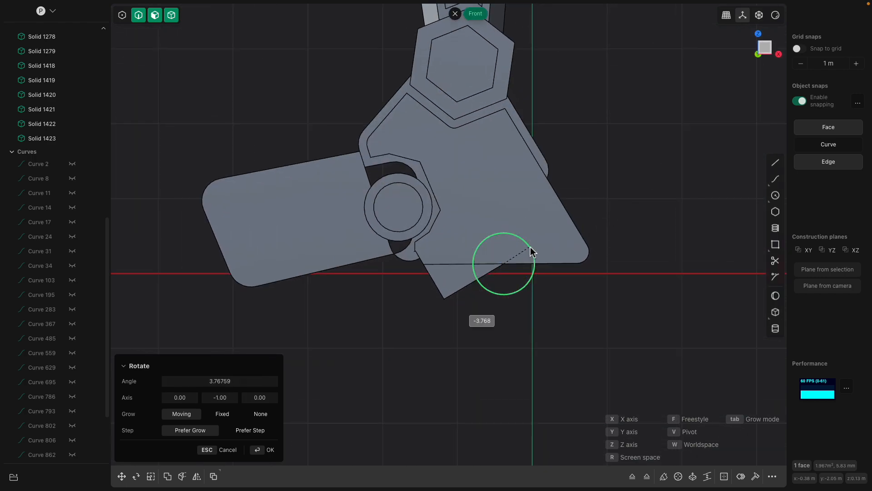
middle_click_drag(565, 289, 557, 258)
key("Return")
Offset the ankle plate's levelled underside downward by about 0.1 m to the ground line in Front view
left_click(519, 224)
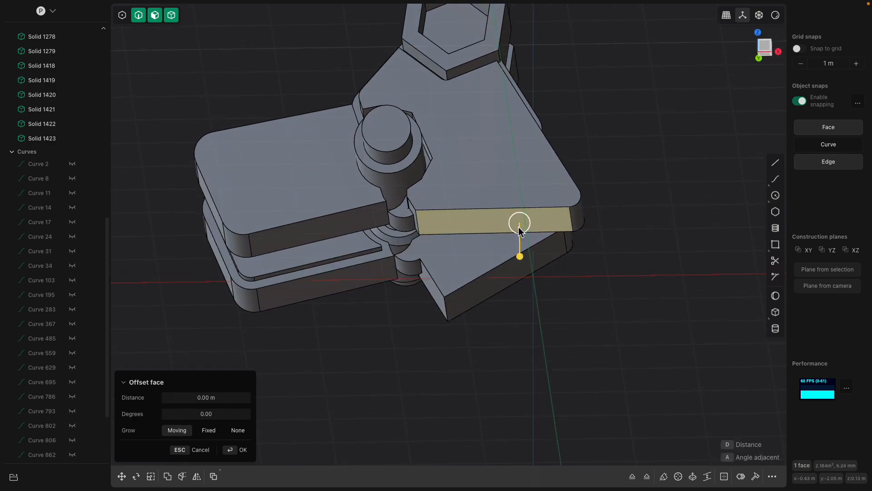
left_click_drag(520, 256, 524, 277)
middle_click_drag(524, 277, 776, 108)
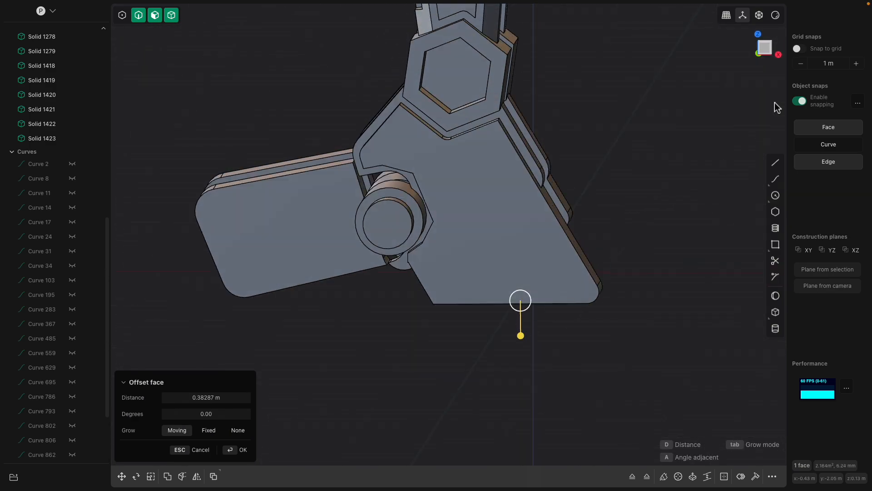
left_click(765, 53)
left_click_drag(524, 327, 527, 310)
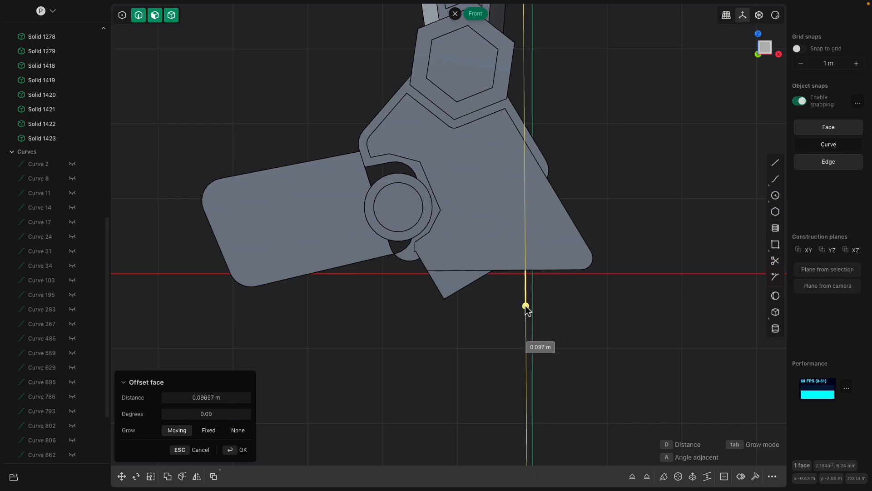
middle_click_drag(526, 309, 343, 255)
key("Return")
Offset the underside face of the same leg's foot inward by about 0.15 m
left_click(317, 247)
key("r")
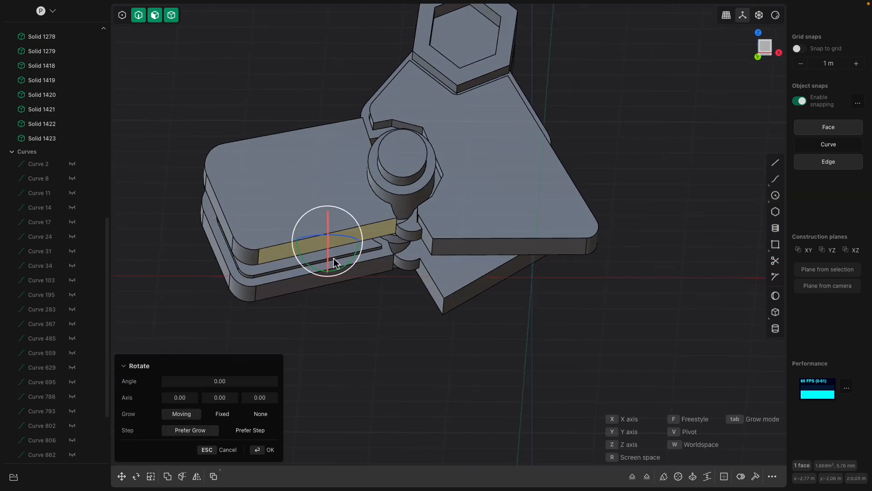
mouse_move(342, 264)
left_mouse_down()
mouse_move(356, 256)
mouse_move(331, 256)
left_mouse_up()
middle_click_drag(403, 259, 368, 251)
left_click_drag(369, 208, 373, 228)
middle_click_drag(377, 227, 423, 289)
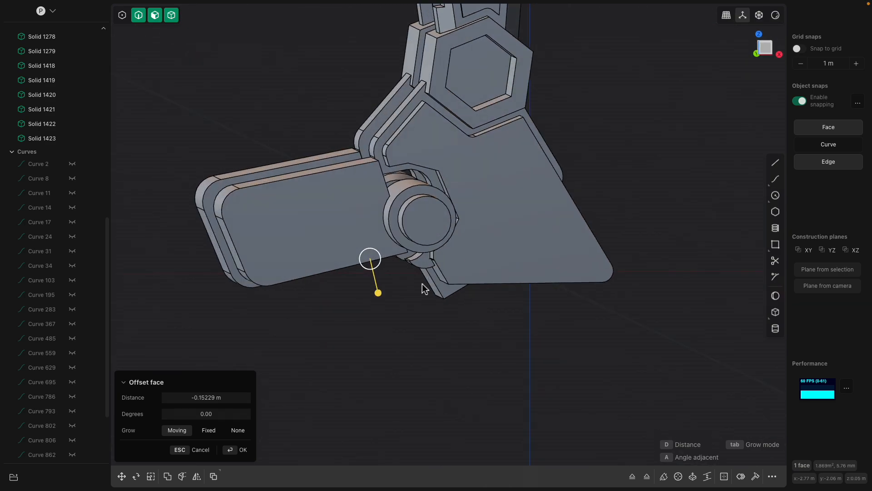
left_click_drag(378, 291, 379, 296)
middle_click_drag(379, 296, 395, 296)
Enlarge the rounding on the foot's upper front corner so it curves over most of the front
right_click(239, 201)
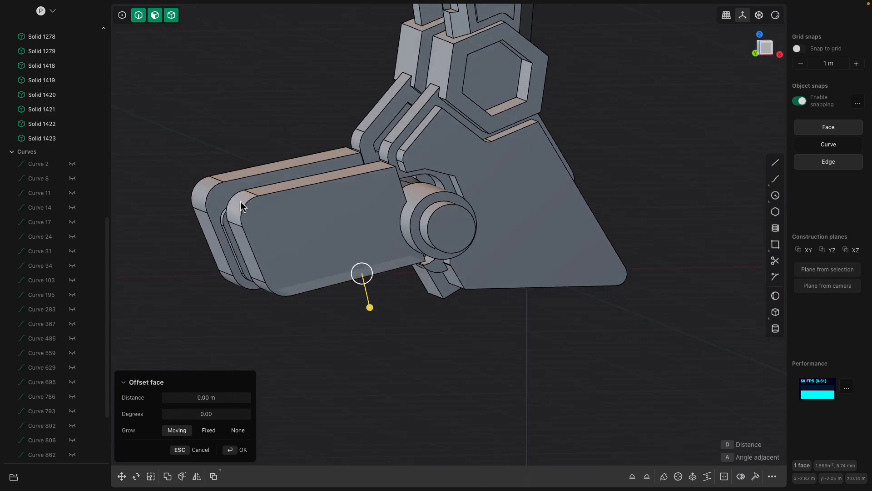
left_click(239, 199)
left_click_drag(215, 182, 131, 122)
middle_click_drag(223, 160, 444, 255)
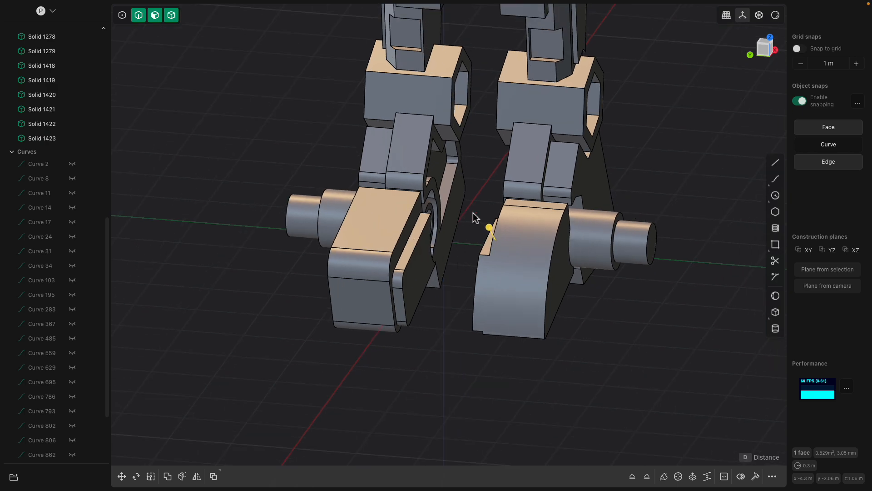
In the Left view, select all solids of the other, unrefined leg and delete them
scroll(470, 212, "down", 3)
left_click(766, 50)
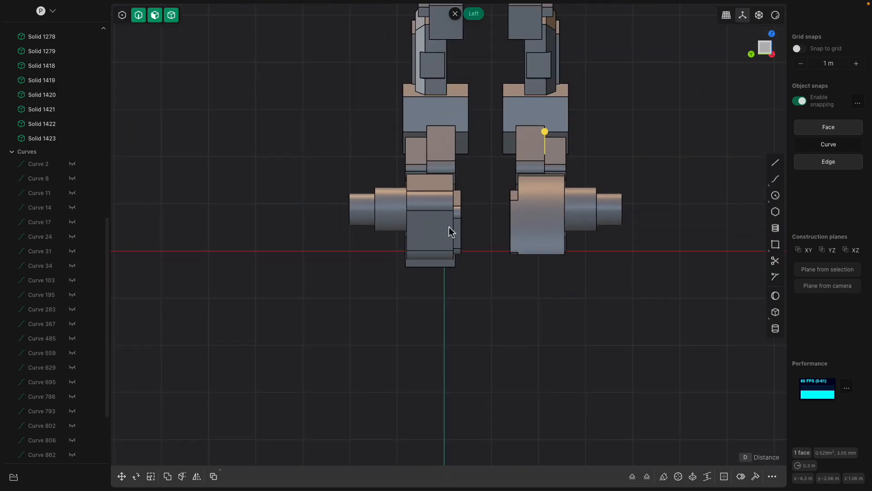
left_click_drag(317, 144, 441, 411)
left_click(435, 143, "shift")
key("Delete")
Select the six solids of the refined leg and mirror them across the central axis to form the opposite leg
left_click_drag(411, 134, 611, 445)
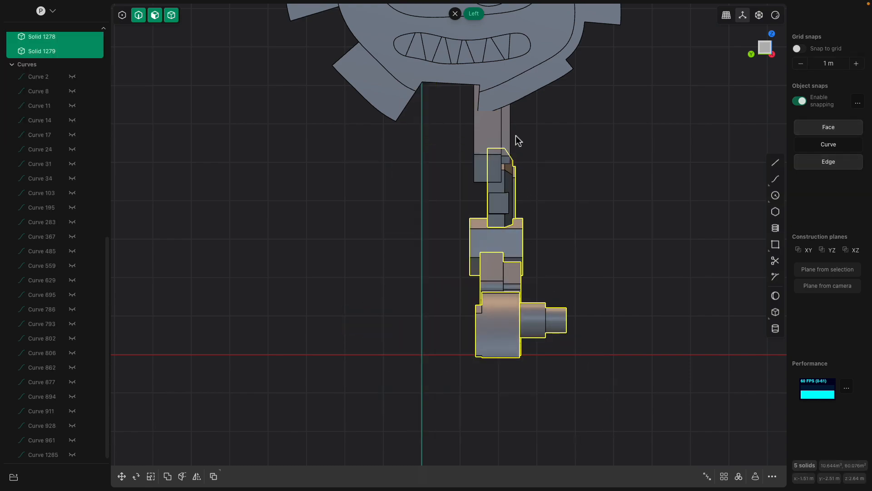
left_click(197, 477)
left_click(439, 354)
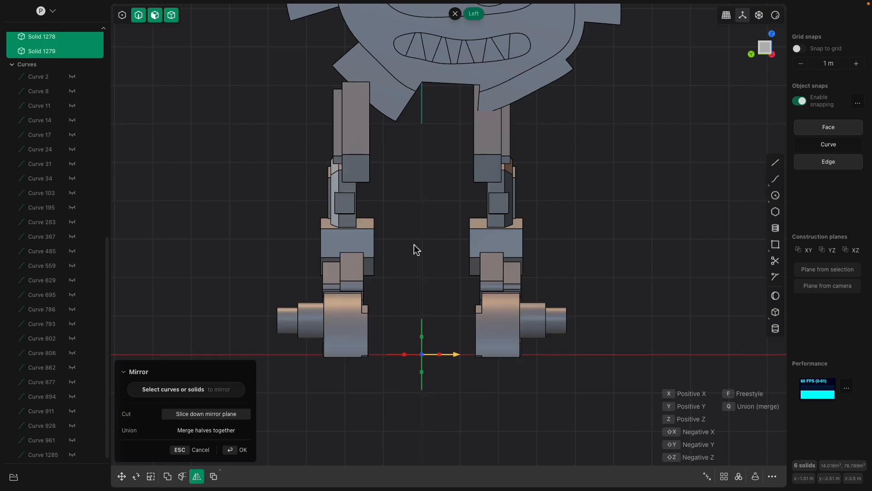
key("Return")
Select the mirrored leg's solids and start moving them
left_click_drag(215, 127, 446, 427)
key("g")
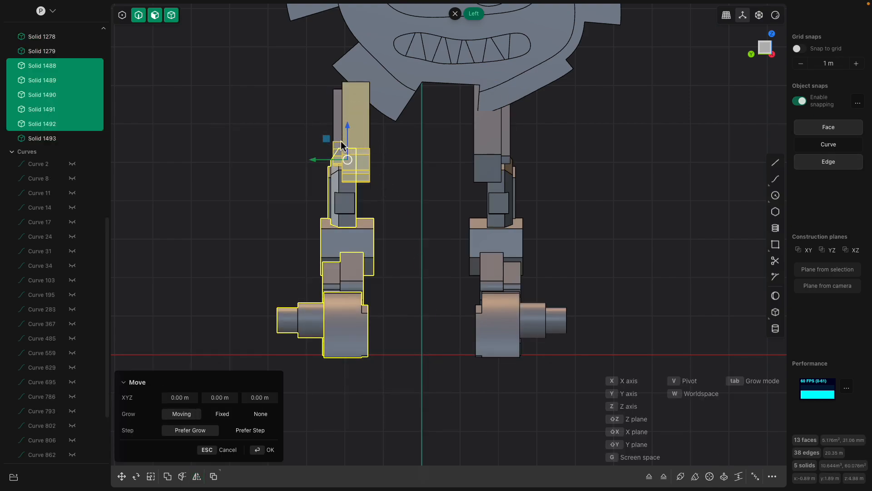
Select all six solids of the mirrored leg and move them about 1.91 m along the Y axis toward the other leg
left_click_drag(316, 163, 372, 169)
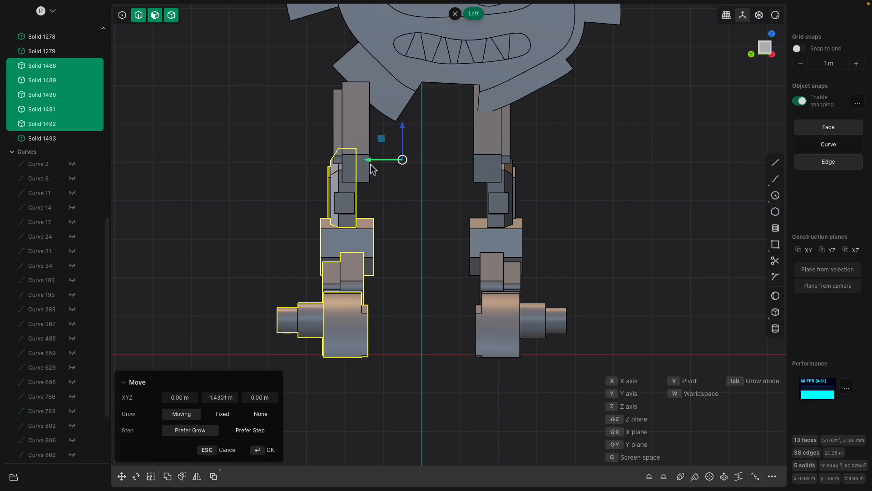
left_click(250, 137)
left_click_drag(245, 134, 425, 406)
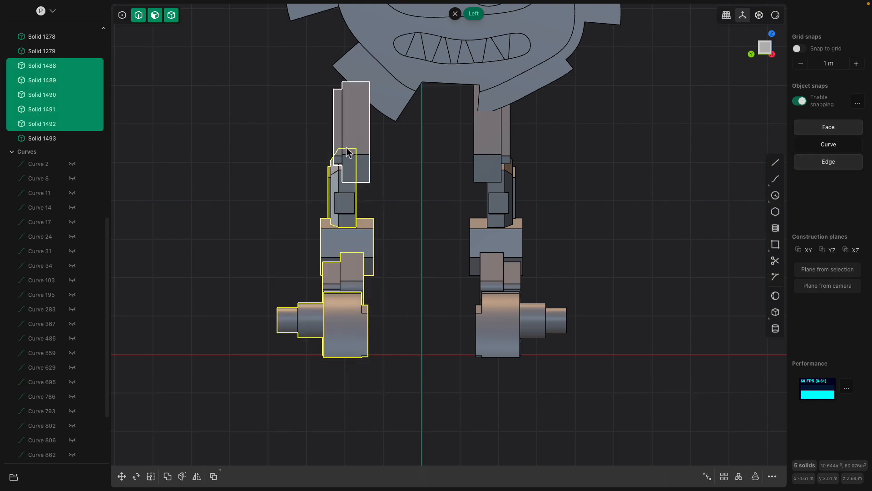
left_click(352, 127, "shift")
key("g")
left_click_drag(303, 226, 376, 228)
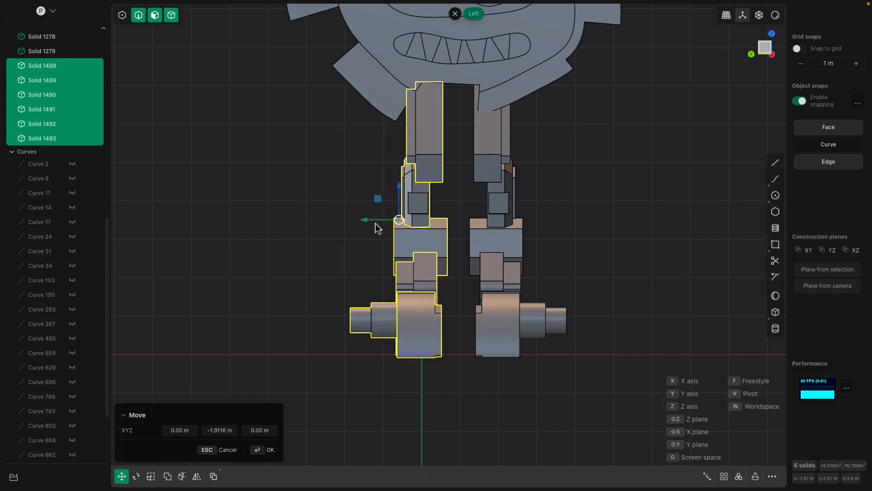
right_click(552, 135)
Select the complete edge loop around the mouth opening and duplicate it as a separate curve
middle_click_drag(552, 134, 516, 230, "shift")
left_click(487, 156)
middle_click_drag(488, 156, 460, 153)
scroll(455, 199, "up", 5)
left_click(351, 201)
left_click(349, 203)
key("f")
scroll(352, 204, "up", 1)
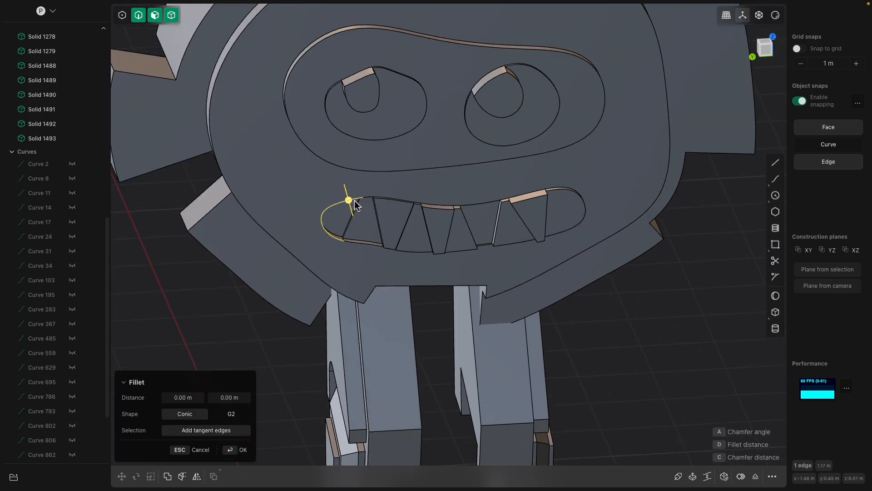
middle_click_drag(375, 202, 463, 206)
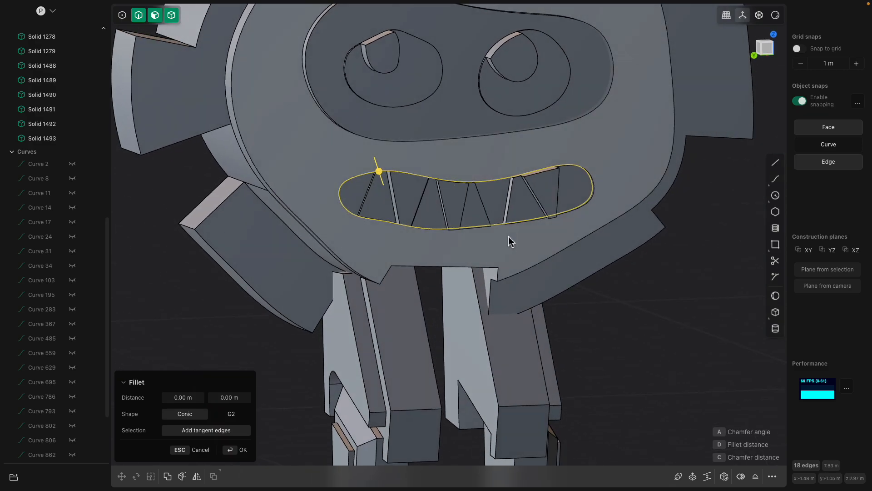
key("g")
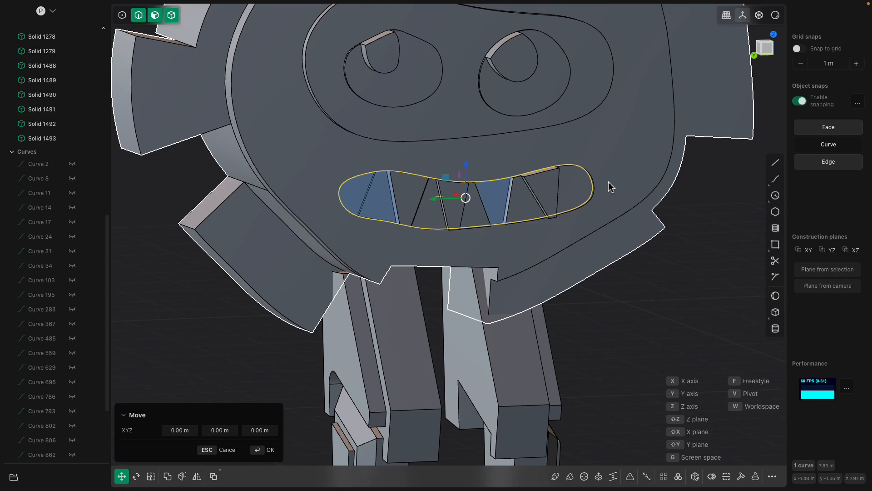
Offset the mouth curve outward about 0.22 m and extrude the ring between the outlines about 0.24 m as a lip
key("o")
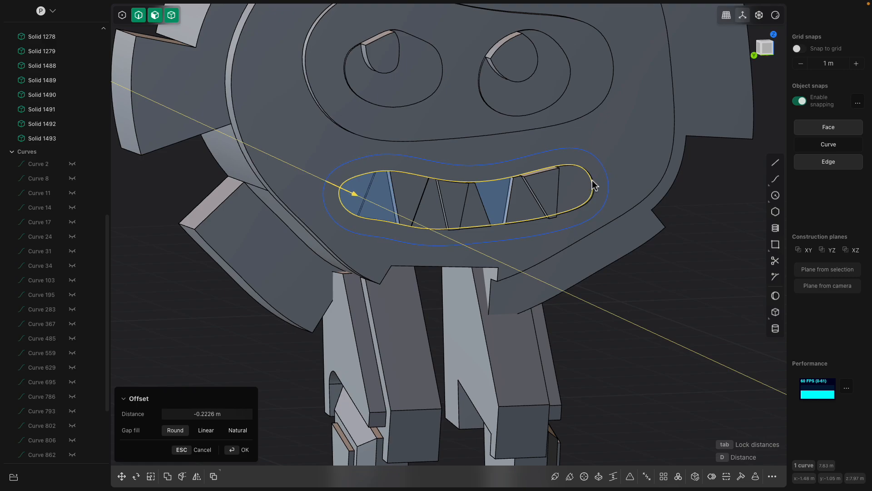
left_click(616, 185)
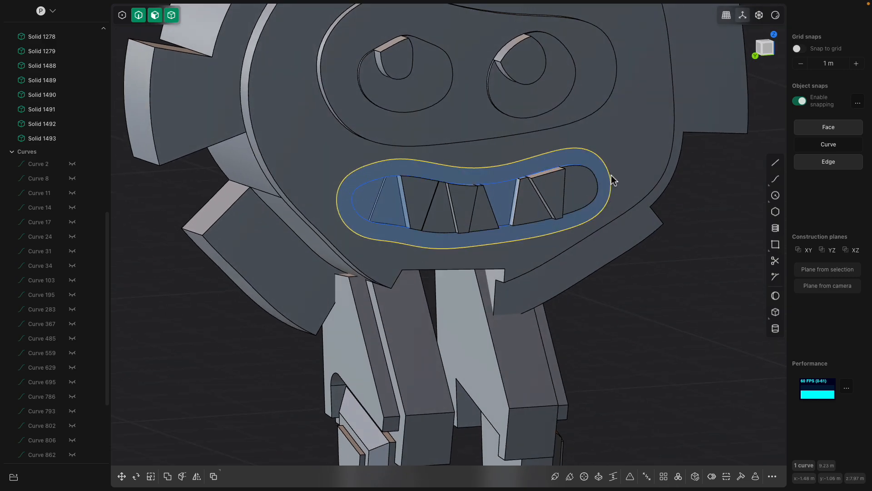
key("e")
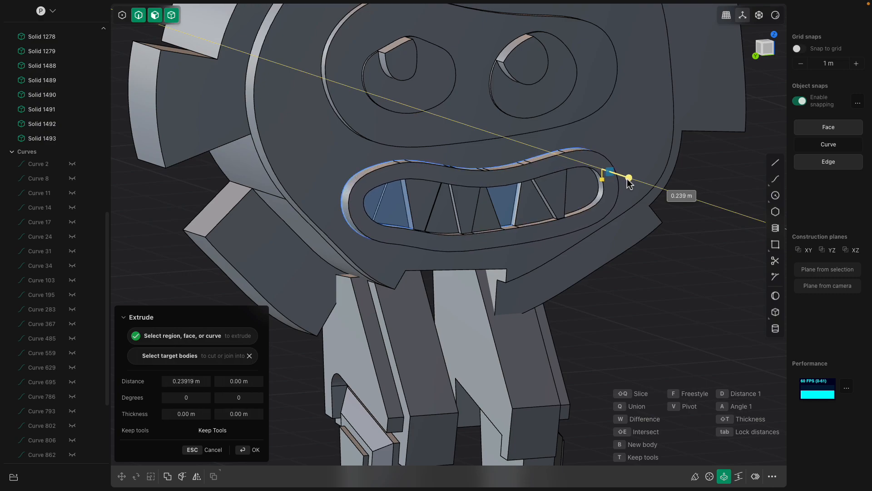
left_click(627, 179)
middle_click_drag(626, 180, 596, 209)
key("Return")
left_click(605, 199)
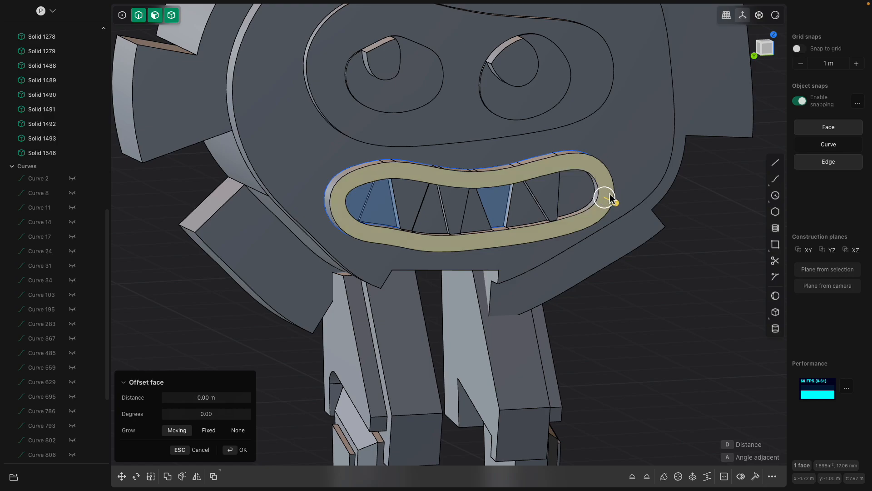
double_click(609, 198)
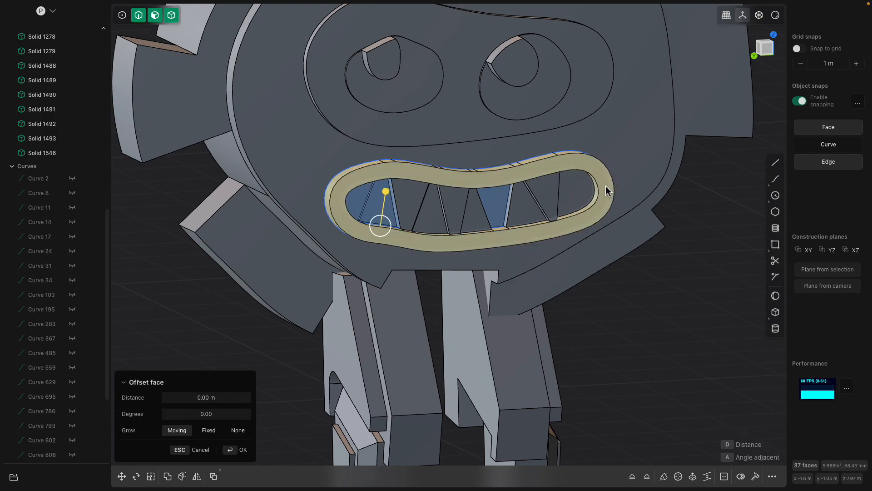
key("ctrl+2")
scroll(604, 190, "up", 2)
scroll(370, 240, "up", 3)
left_click_drag(368, 236, 372, 238)
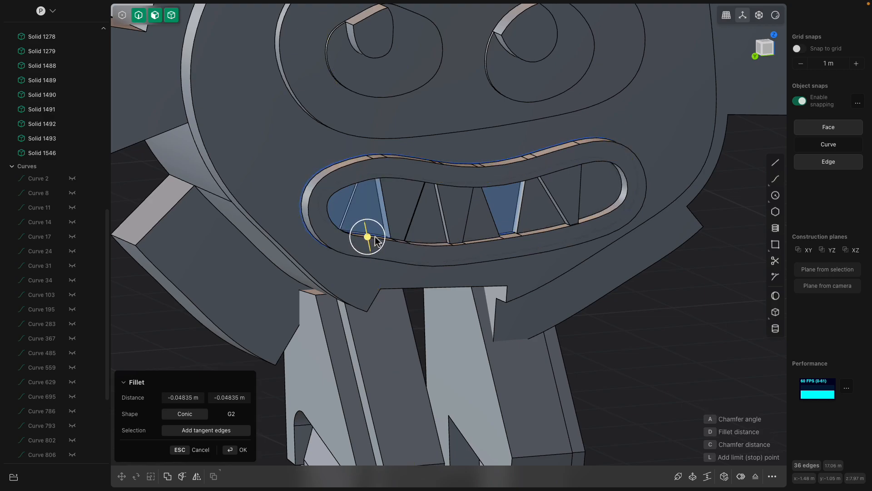
middle_click_drag(375, 237, 419, 232)
key("Escape")
Fillet the inner and outer front edges of the lip ring by about 0.04 m
left_click(401, 195)
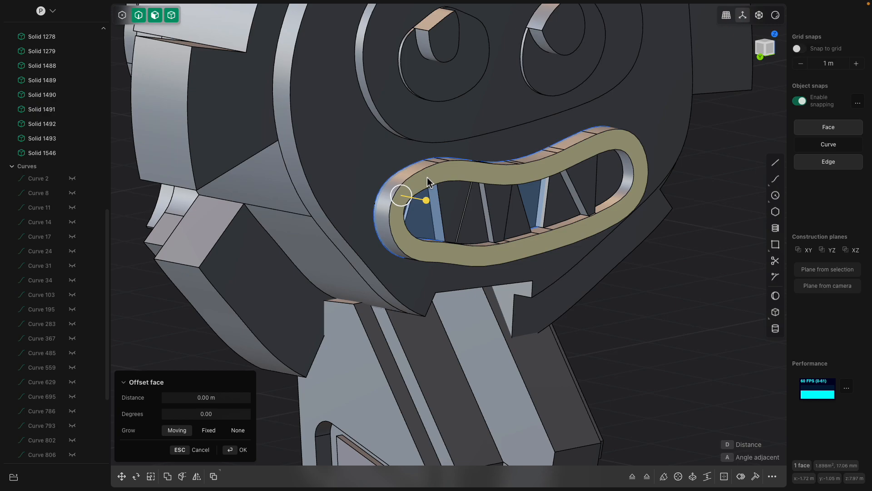
key("ctrl+2")
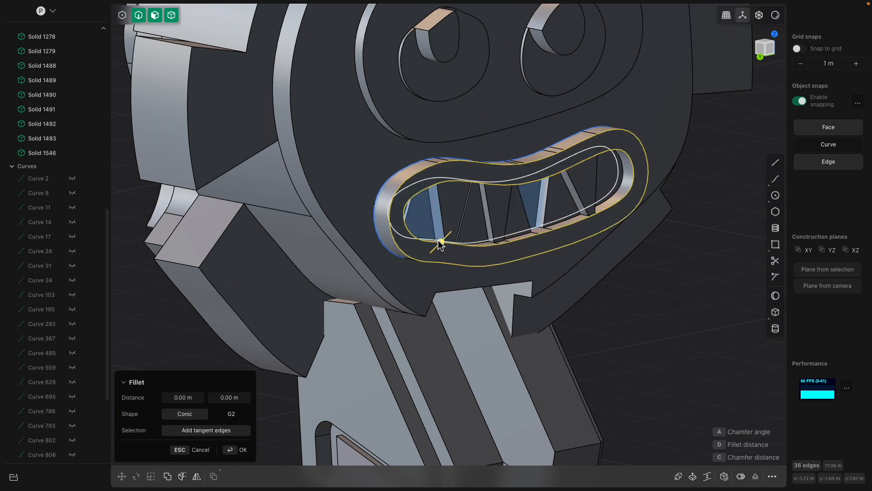
left_click_drag(440, 243, 447, 244)
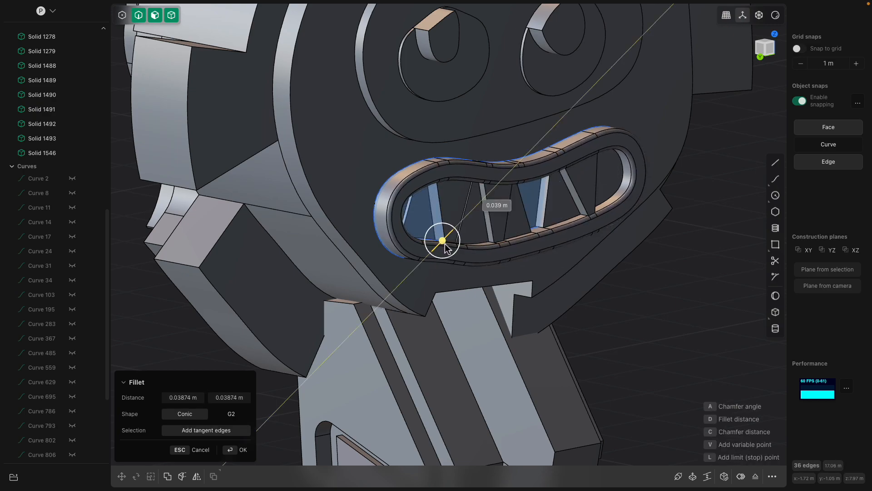
middle_click_drag(473, 192, 436, 268, "shift")
key("Return")
Fillet the front face edges of the pupil in the right-hand eye slightly
middle_click_drag(420, 179, 386, 174)
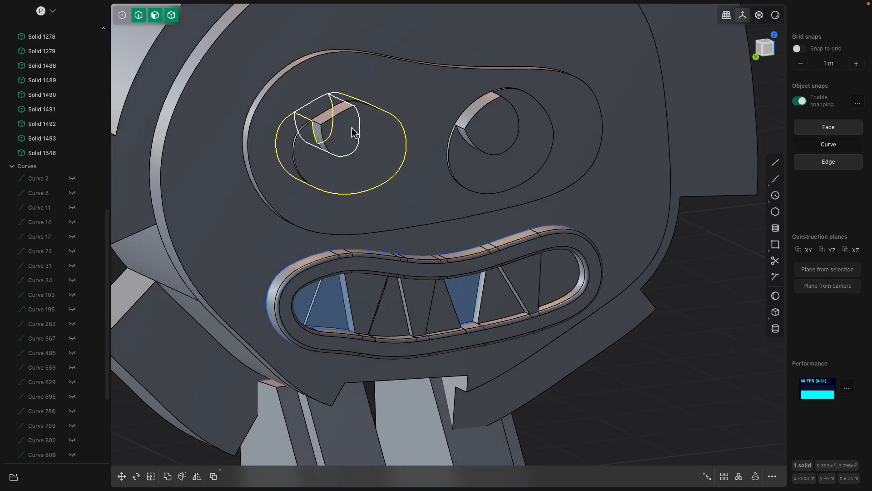
left_click(359, 134)
key("o")
left_click(495, 131, "shift")
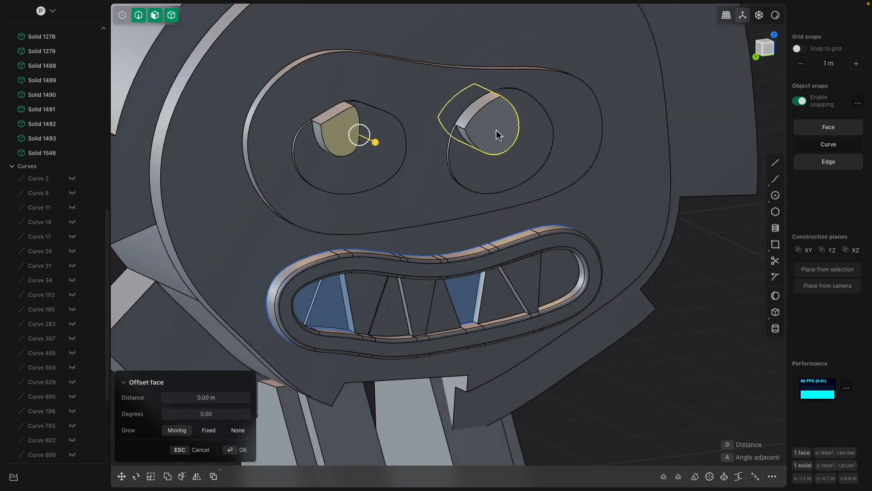
left_click(497, 132)
middle_click_drag(498, 132, 501, 148, "shift")
key("ctrl+2")
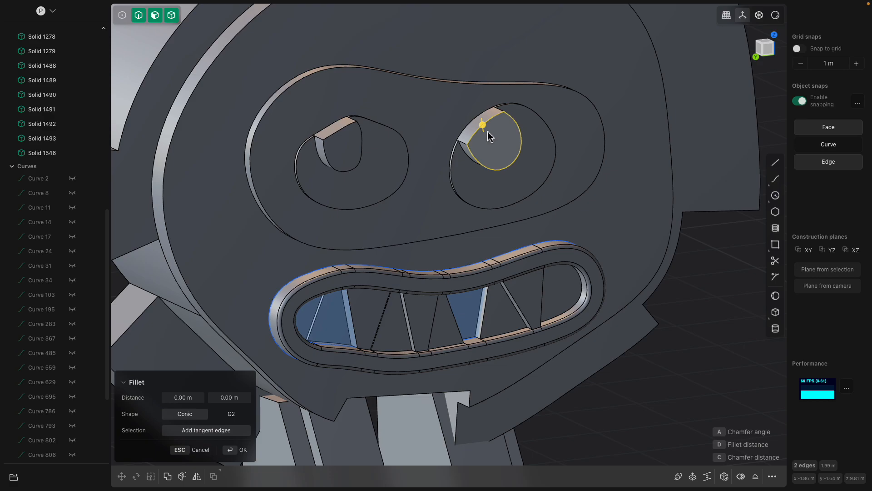
left_click_drag(483, 124, 484, 125)
key("Return")
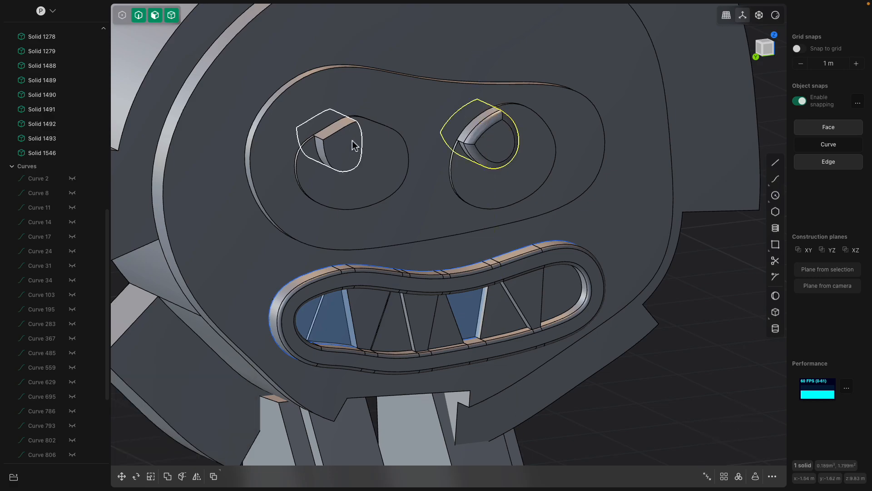
Fillet the front face edges of the pupil in the left-hand eye slightly
left_click(354, 148)
key("f")
key("ctrl+2")
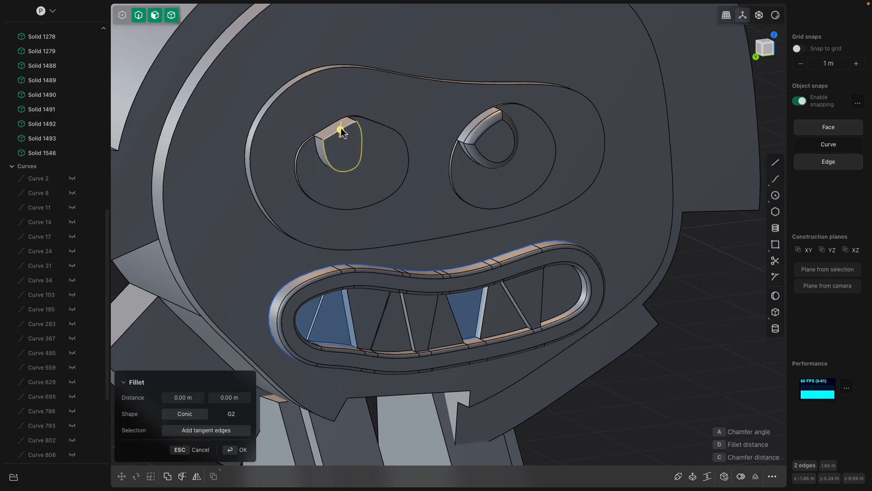
left_click_drag(340, 129, 339, 124)
key("Return")
Fillet the outer front edge of the panel surrounding both eyes by a small amount
left_click(413, 119)
middle_click_drag(413, 119, 414, 124)
key("b")
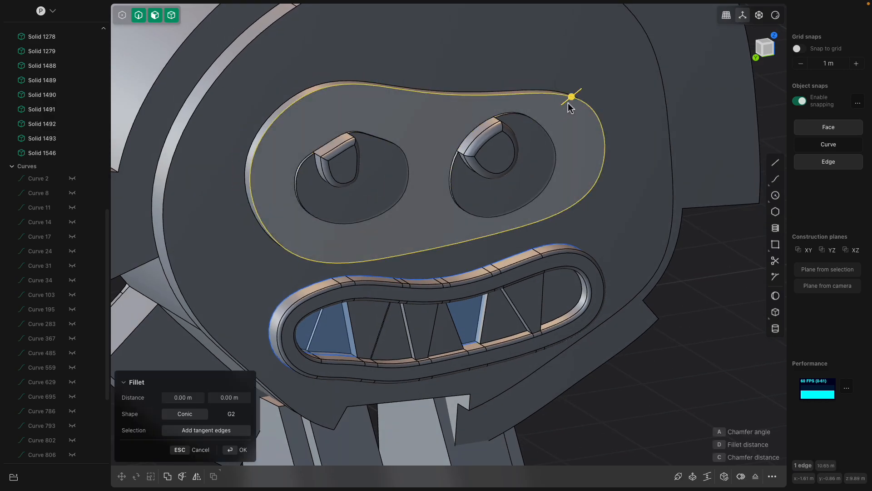
left_click_drag(571, 97, 573, 95)
scroll(539, 193, "down", 2)
middle_click_drag(539, 193, 526, 192)
key("Return")
Examine the filleted face details and the plates around the head from several angles
middle_click_drag(457, 196, 480, 196)
left_click(407, 187, "shift")
middle_click_drag(407, 187, 435, 203)
scroll(436, 208, "down", 3)
left_click(552, 147)
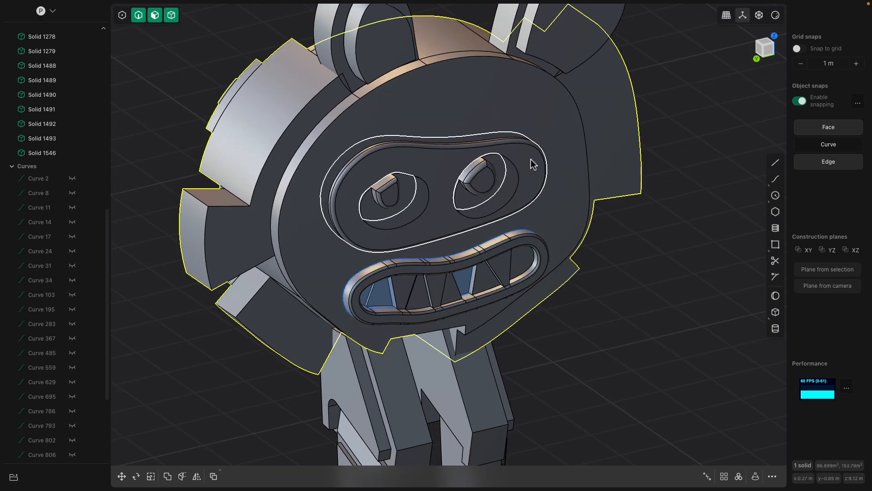
middle_click_drag(531, 159, 495, 163)
left_click(571, 176)
middle_click_drag(533, 215, 588, 187)
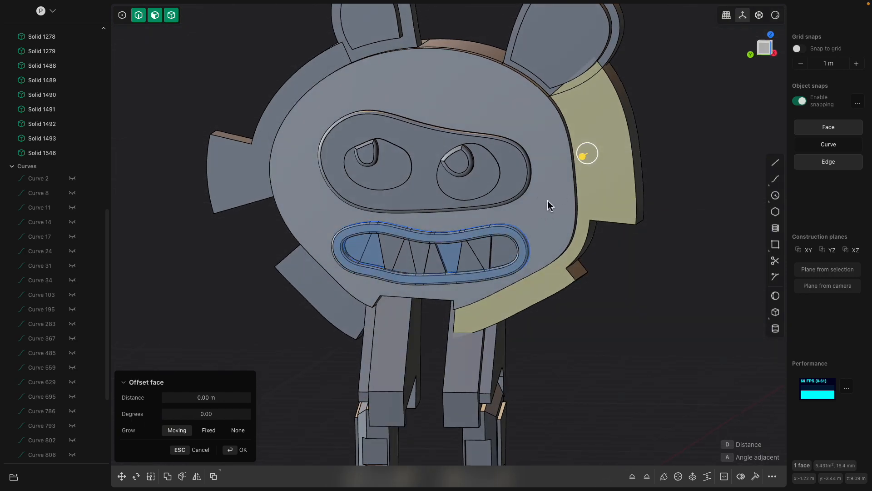
middle_click_drag(539, 206, 564, 191)
left_click(630, 283)
Hide the two leftover mouth curves, Curve 1506 and Curve 1526
scroll(585, 260, "down", 3)
middle_click_drag(584, 261, 609, 247)
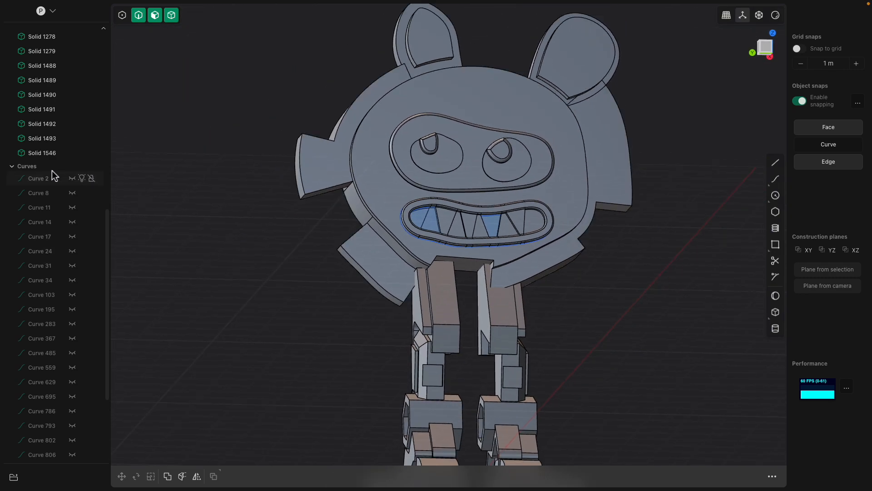
scroll(49, 324, "down", 3)
left_click(72, 440)
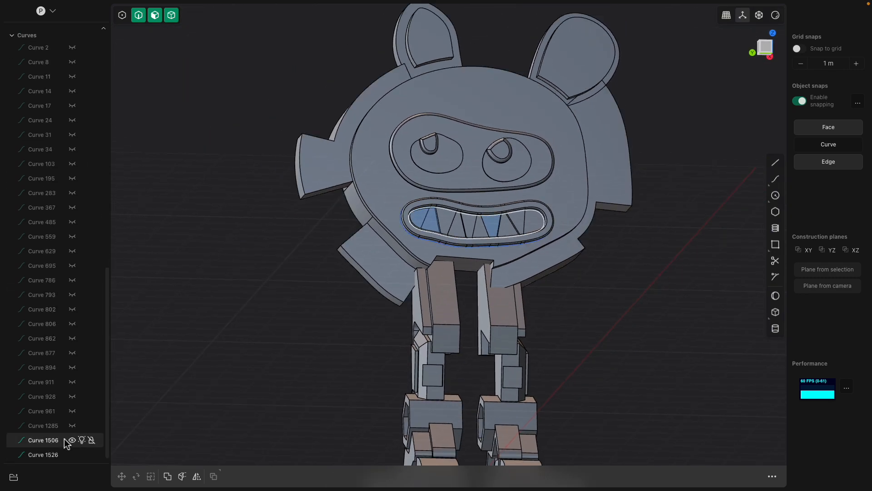
left_click(72, 454)
Split the outer end face of the lower right head spike with a cut and offset one half outward
middle_click_drag(228, 342, 510, 239)
left_click(492, 217)
scroll(494, 217, "up", 2)
key("o")
scroll(494, 218, "up", 2)
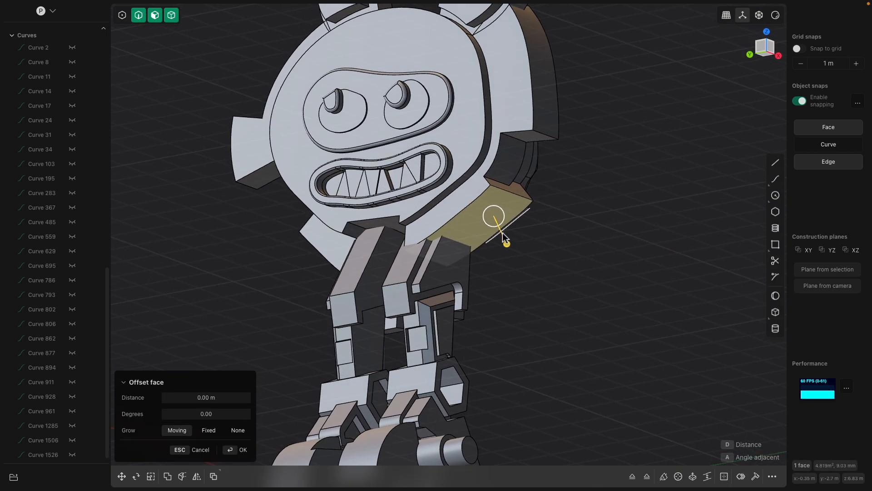
key("ctrl+r")
left_click(465, 214)
left_click(492, 212)
left_click_drag(504, 237, 528, 260)
Split the outer end face of the lower left head spike with a cut and offset its upper half outward about 0.30 m
middle_click_drag(456, 244, 295, 220)
left_click(279, 218)
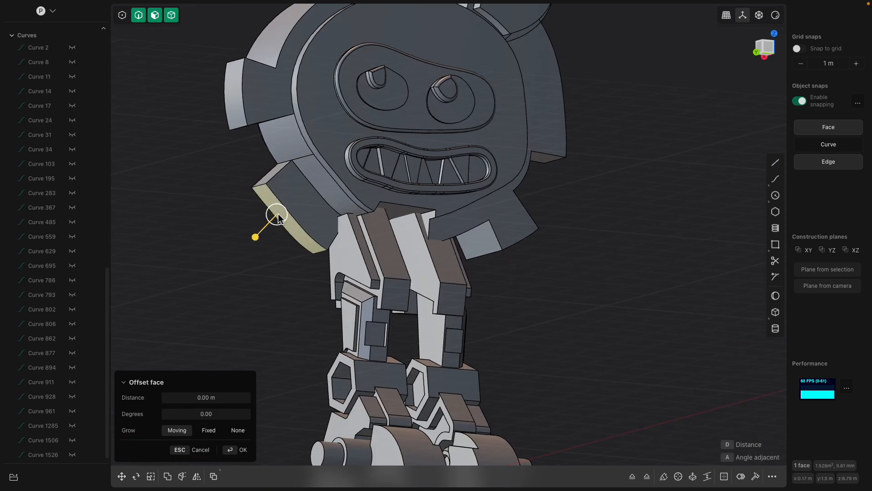
key("ctrl+r")
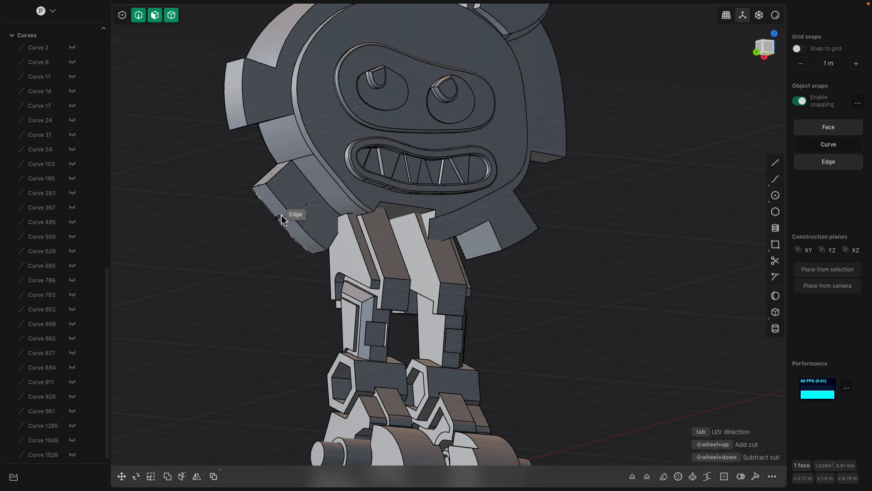
left_click(280, 214)
left_click(267, 201)
left_click_drag(247, 220, 239, 228)
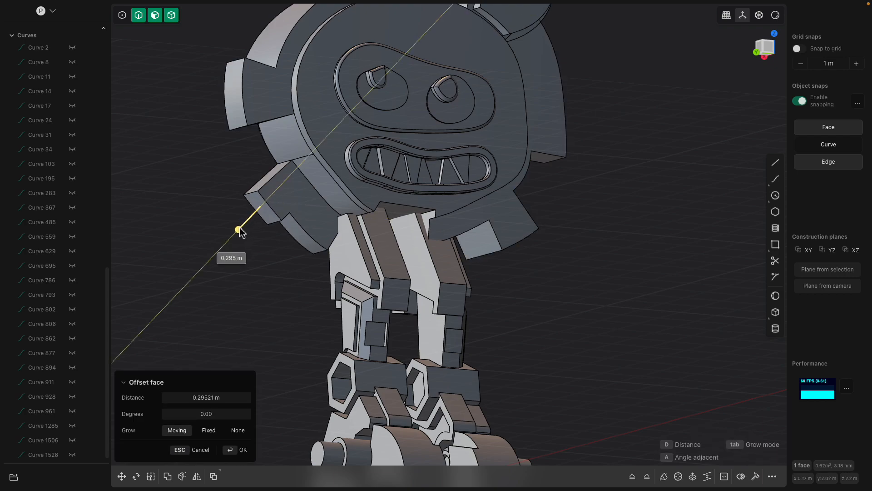
middle_click_drag(254, 212, 269, 183)
right_click(294, 160)
Offset the head rim face between the two left spikes outward about 0.24 m
left_click(294, 157)
left_click_drag(274, 176, 267, 181)
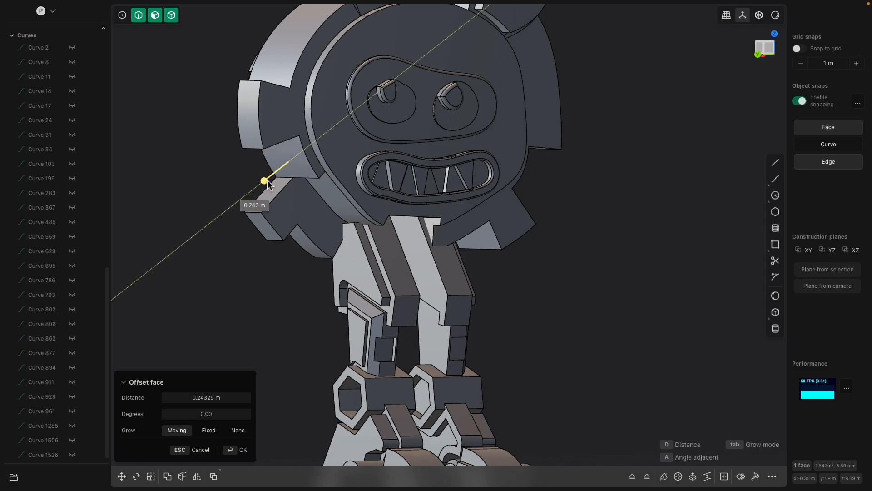
middle_click_drag(284, 177, 286, 192)
right_click(294, 100)
Examine the upper left head rim and the whole robot from several angles
left_click(280, 88)
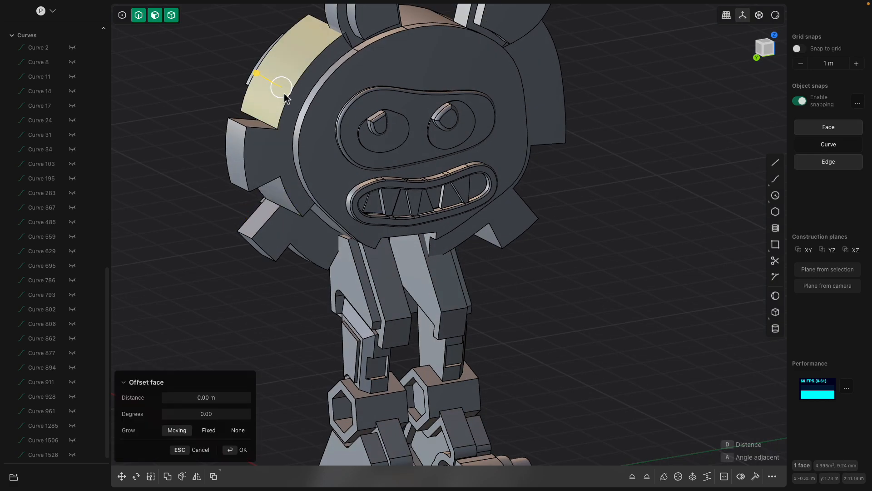
middle_click_drag(282, 89, 268, 109)
left_click(265, 123)
middle_click_drag(356, 125, 330, 162, "shift")
scroll(358, 179, "up", 3)
scroll(501, 258, "down", 3)
middle_click_drag(500, 259, 499, 196, "shift")
left_click(580, 256)
mouse_move(552, 257)
middle_mouse_down()
mouse_move(292, 255)
mouse_move(545, 257)
mouse_move(526, 252)
mouse_move(538, 271)
mouse_move(475, 285)
mouse_move(408, 358)
mouse_move(518, 298)
middle_mouse_up()
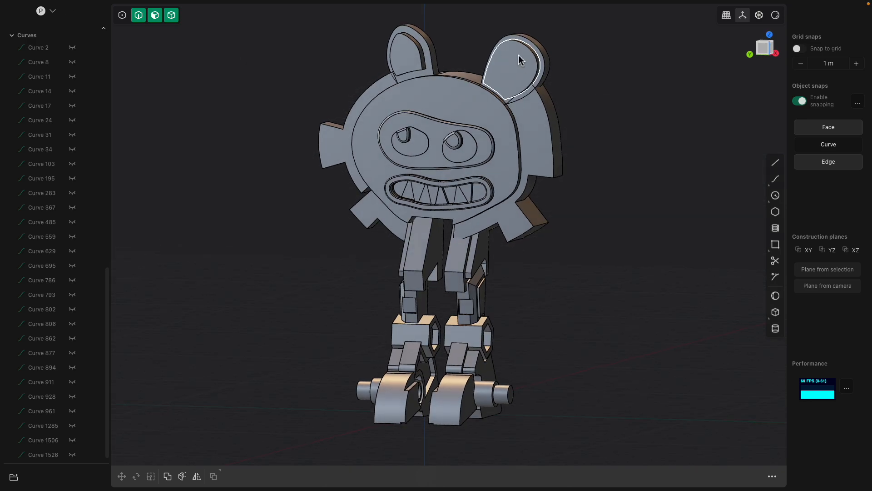
Inset the right ear's inner panel outline about 0.16 m and push the resulting inner face inward
left_click(509, 78)
left_click(584, 110)
mouse_move(560, 119)
middle_mouse_down()
mouse_move(601, 125)
mouse_move(545, 120)
middle_mouse_up()
left_click(526, 83)
middle_click_drag(525, 83, 485, 187, "shift")
scroll(484, 187, "up", 2)
left_click(485, 187)
key("o")
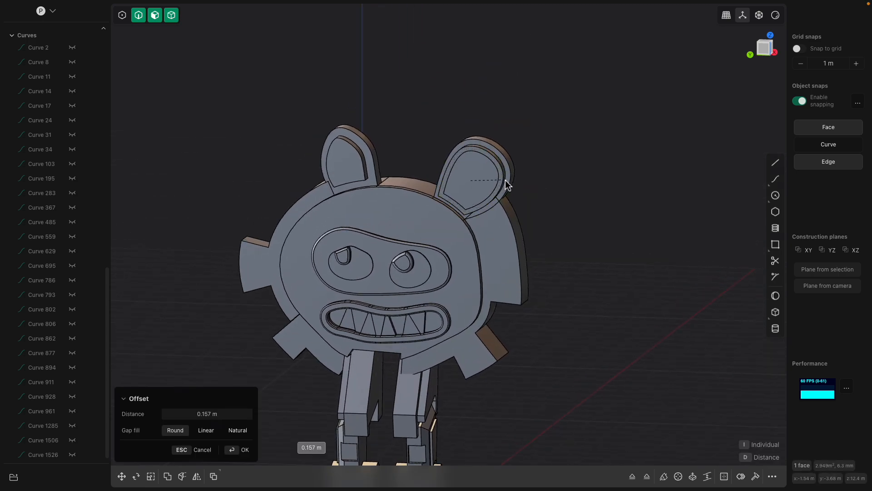
left_click(468, 177)
left_click_drag(459, 181, 466, 178)
Inset the left ear's inner panel outline and push the resulting inner face inward
left_click(350, 166)
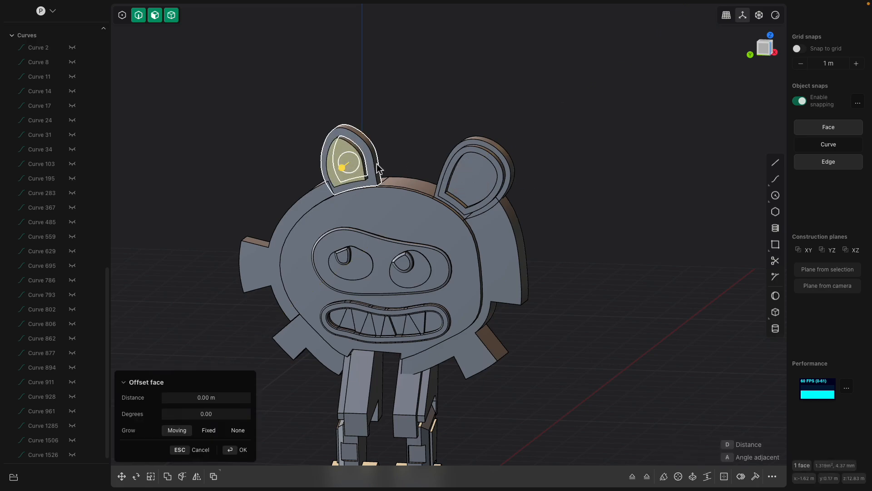
left_click_drag(349, 166, 381, 170)
left_click(340, 165)
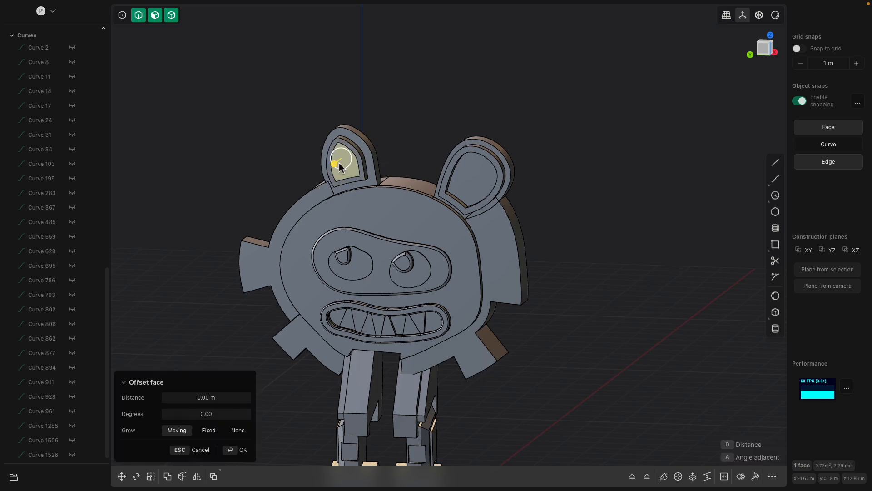
middle_click_drag(340, 165, 364, 182)
left_click_drag(367, 185, 364, 182)
left_click(413, 148)
Split the head's top rim face between the two ears with two cuts, one near each ear
left_click(424, 190)
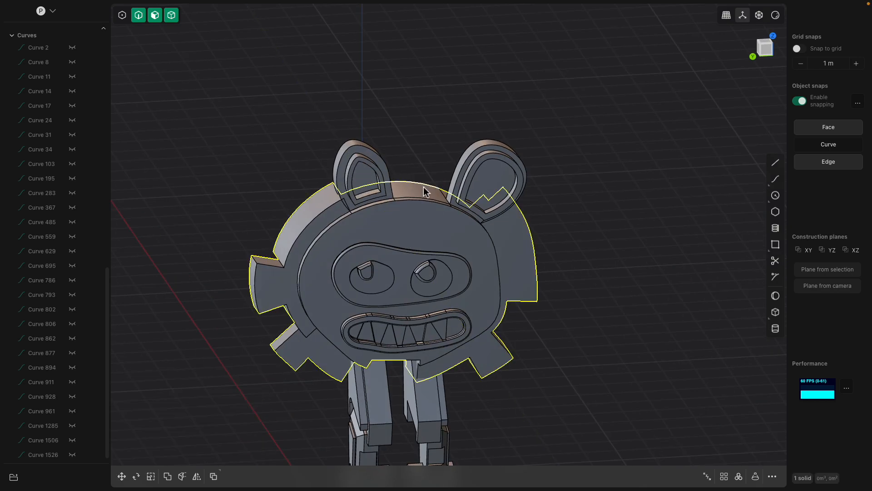
left_click(424, 190)
middle_click_drag(426, 198, 411, 198)
scroll(412, 198, "up", 1)
mouse_move(427, 164)
left_mouse_down()
mouse_move(442, 94)
mouse_move(428, 151)
left_mouse_up()
key("Escape")
scroll(428, 184, "up", 2)
middle_click_drag(429, 184, 436, 224)
scroll(436, 224, "up", 2)
key("ctrl+r")
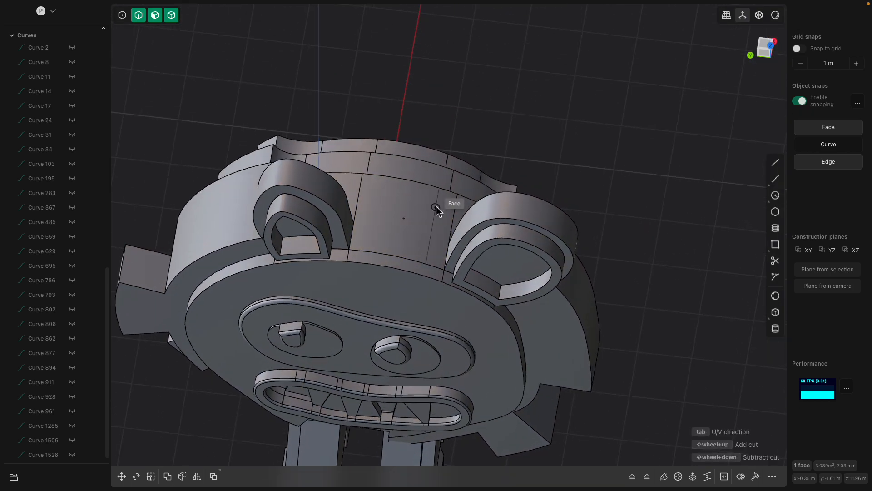
left_click(439, 196)
left_click(386, 197)
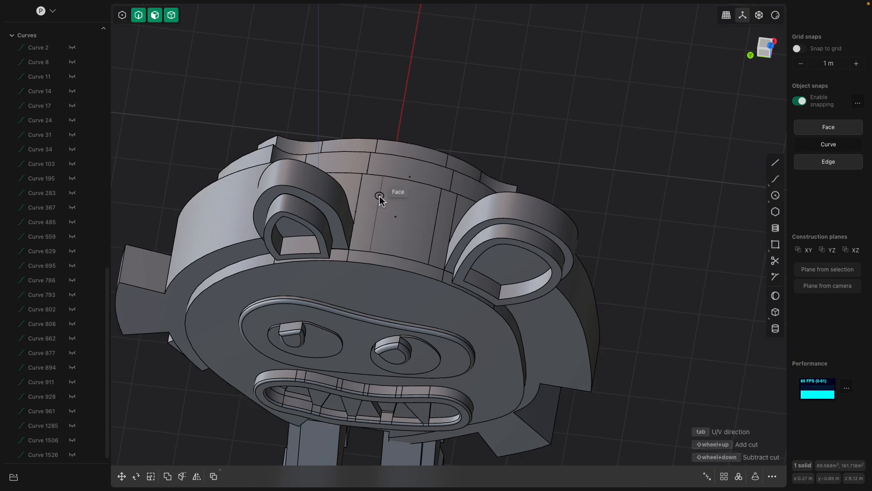
Offset the middle section of the top head rim outward about 1.48 m to form a spike between the ears
middle_click_drag(413, 206, 423, 153)
left_click_drag(423, 132, 439, 52)
scroll(411, 119, "down", 2)
middle_click_drag(257, 180, 285, 223)
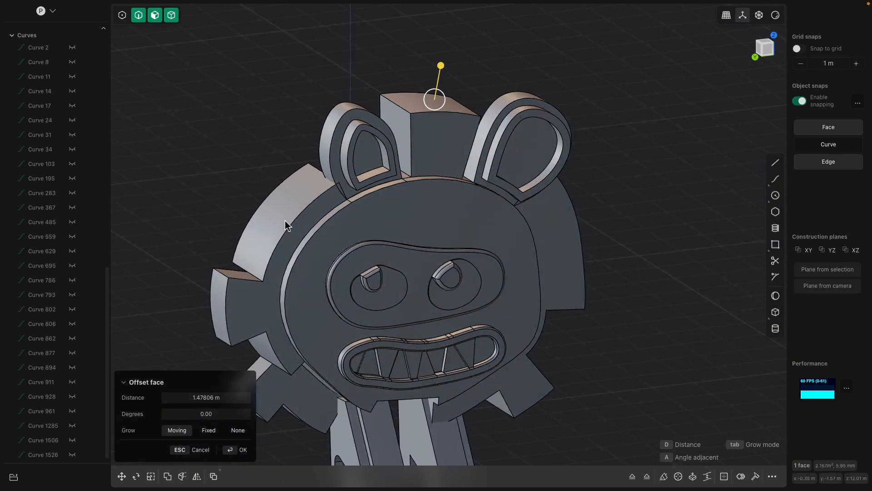
Split the upper left head rim face with a cut and offset its lower half outward
left_click(279, 209)
key("ctrl+r")
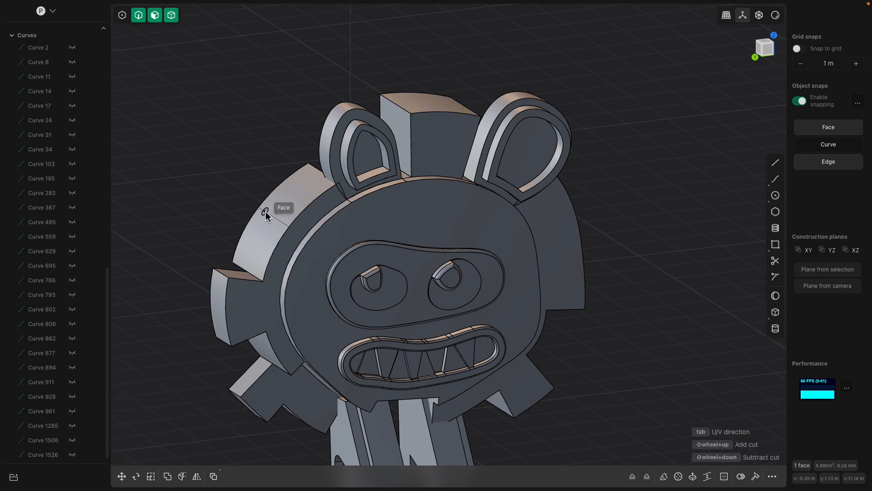
left_click(265, 212)
left_click(253, 235)
mouse_move(226, 220)
left_mouse_down()
mouse_move(177, 194)
mouse_move(213, 217)
left_mouse_up()
Offset the upper half of the upper left head rim outward into a spike taller than the neighbouring lower half
left_click(291, 198)
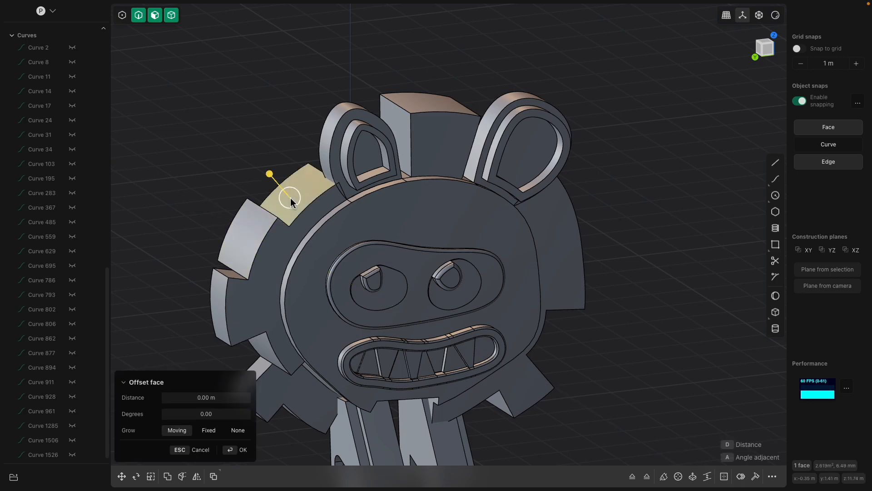
left_click_drag(272, 178, 258, 140)
middle_click_drag(256, 137, 269, 163)
key("Return")
left_click(286, 135)
left_click_drag(317, 124, 311, 126)
middle_click_drag(257, 194, 300, 160)
key("Return")
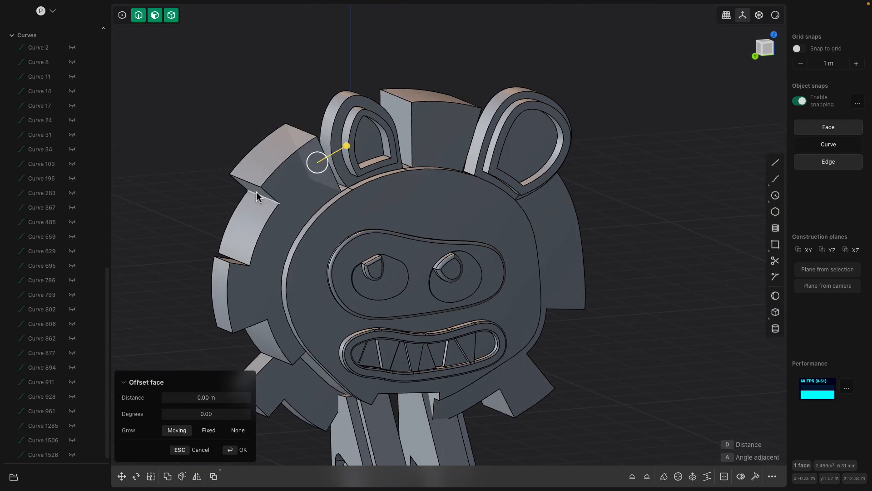
Examine the head spikes, ears and the whole robot from several angles
left_click(256, 193)
scroll(295, 219, "down", 2)
middle_click_drag(233, 175, 206, 158)
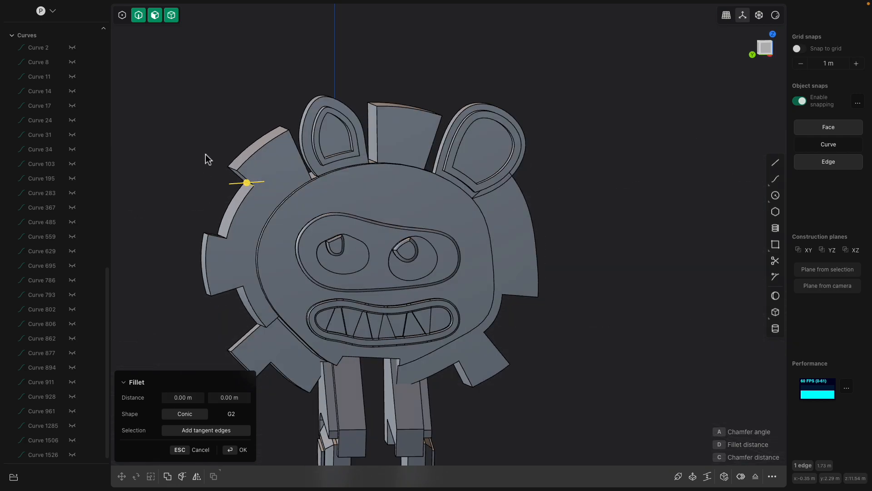
scroll(422, 261, "down", 2)
middle_click_drag(539, 317, 555, 266, "shift")
scroll(509, 288, "down", 2)
middle_click_drag(509, 288, 480, 260)
scroll(509, 261, "up", 4)
scroll(484, 253, "up", 3)
left_click(465, 250)
scroll(465, 250, "up", 2)
left_click_drag(488, 257, 491, 258)
key("Escape")
middle_click_drag(473, 230, 434, 232)
scroll(436, 234, "down", 4)
middle_click_drag(469, 294, 482, 224, "shift")
middle_click_drag(482, 225, 467, 217)
left_click(447, 217)
scroll(481, 236, "down", 3)
left_click(578, 274)
middle_click_drag(579, 275, 563, 308, "shift")
middle_click_drag(563, 309, 511, 279)
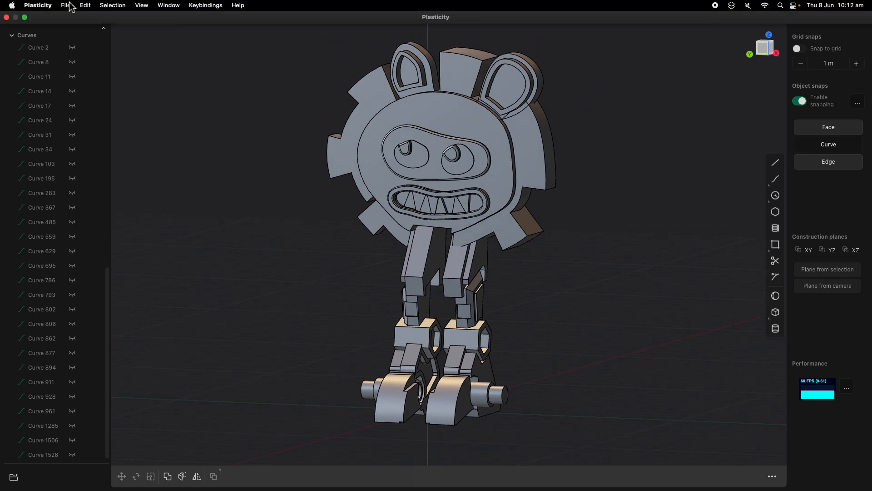
Start exporting the model in Wavefront OBJ format to the Desktop as SUNROBOT
left_click(65, 5)
left_click(88, 50)
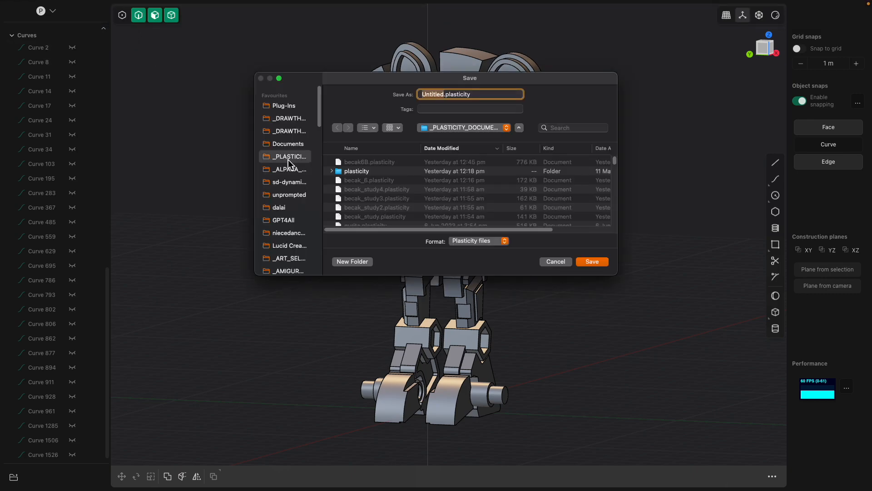
scroll(296, 165, "down", 5)
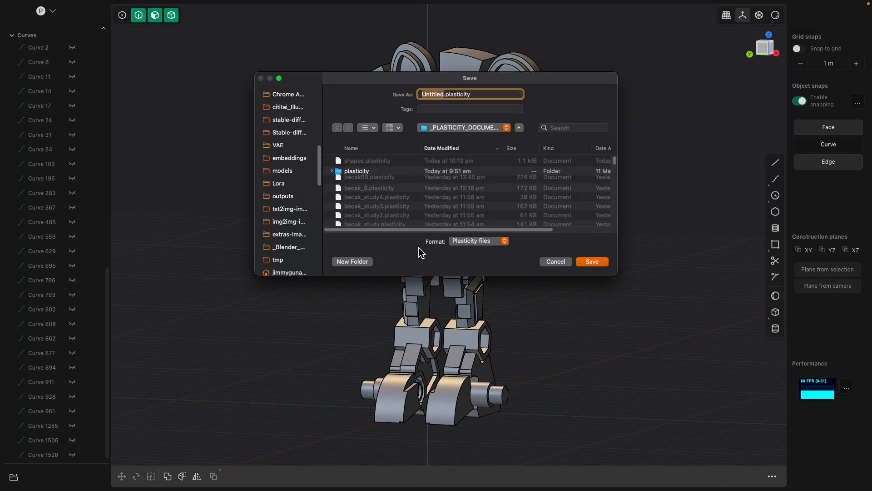
left_click(467, 241)
left_click(468, 282)
scroll(295, 249, "down", 3)
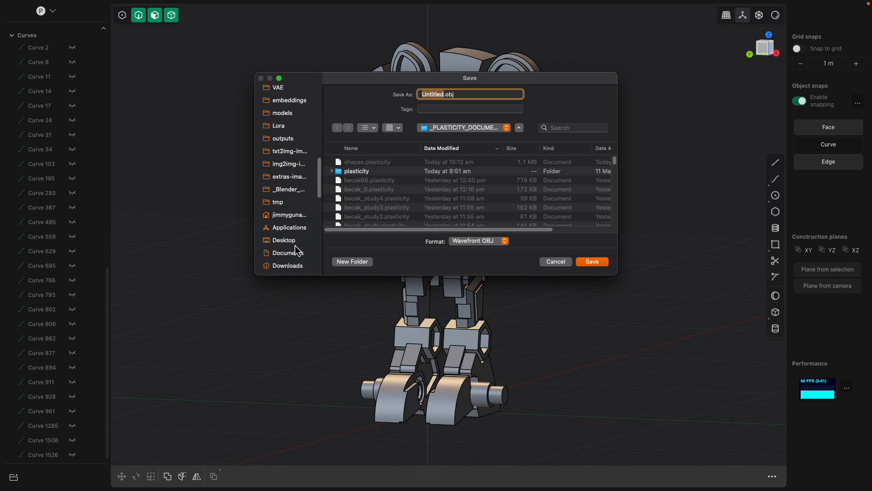
left_click(284, 240)
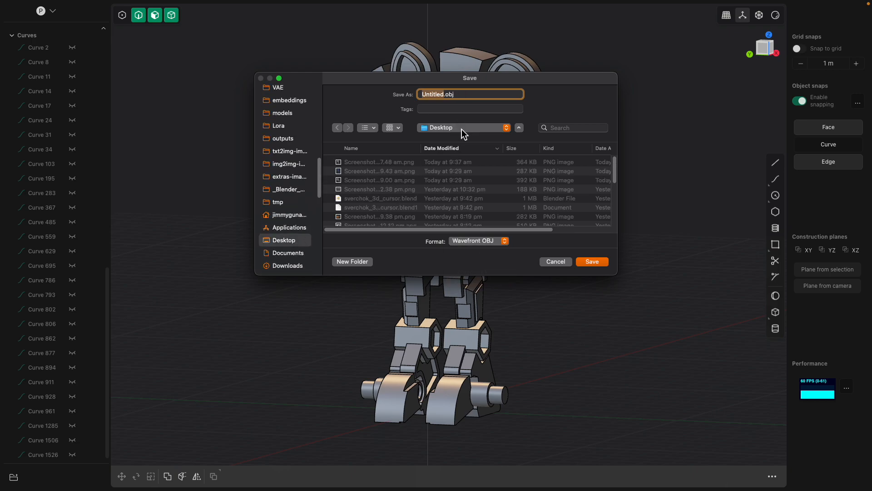
type("SUNROB")
key("Return")
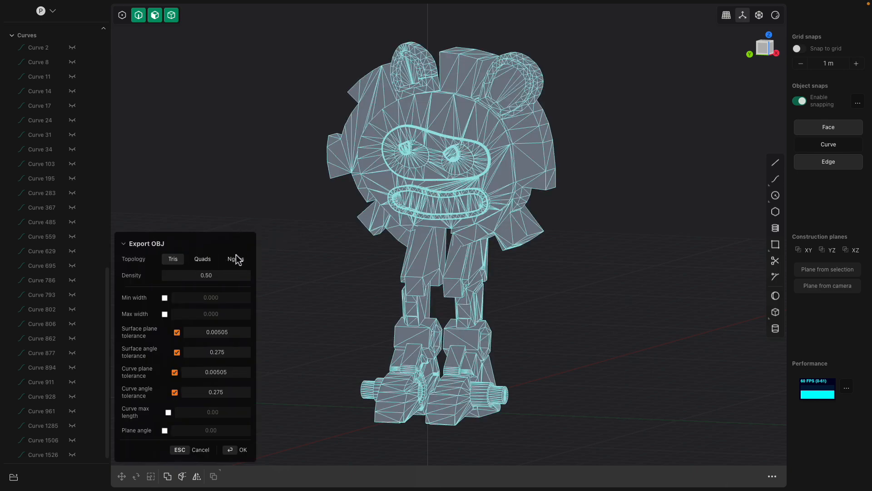
Try the OBJ mesh with Ngons and Quads topology, including a max width of 1.000 on the quads
left_click(211, 266)
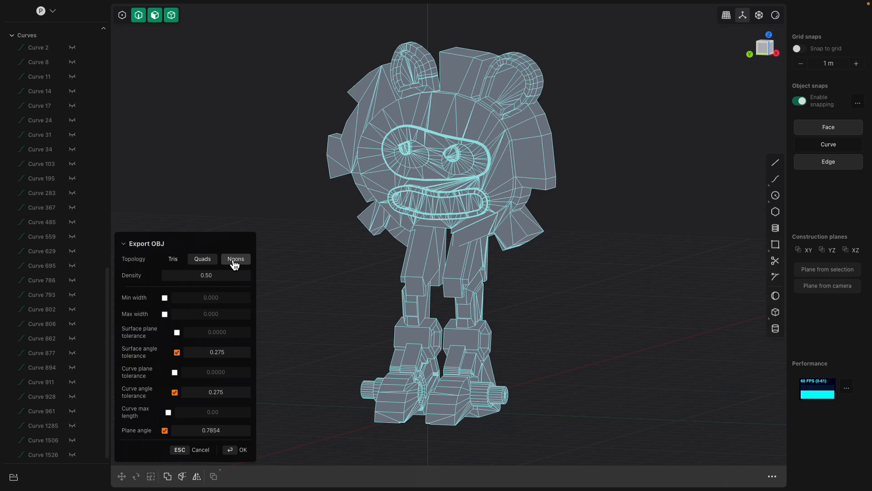
left_click(235, 264)
left_click(235, 259)
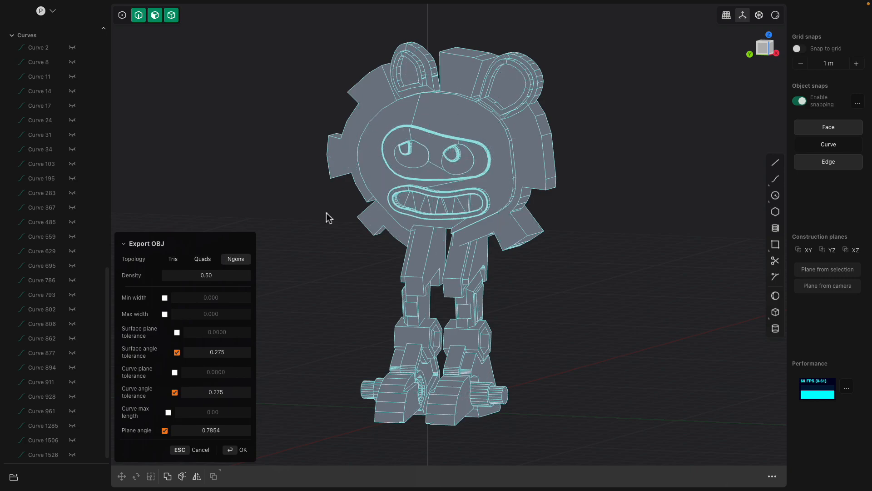
middle_click_drag(463, 136, 498, 132)
middle_click_drag(374, 229, 353, 229)
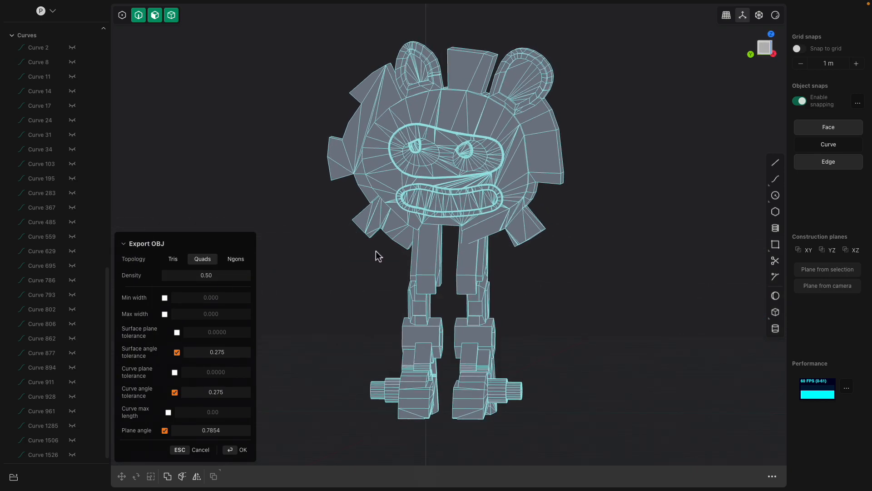
left_click(165, 314)
middle_click_drag(461, 243, 449, 245)
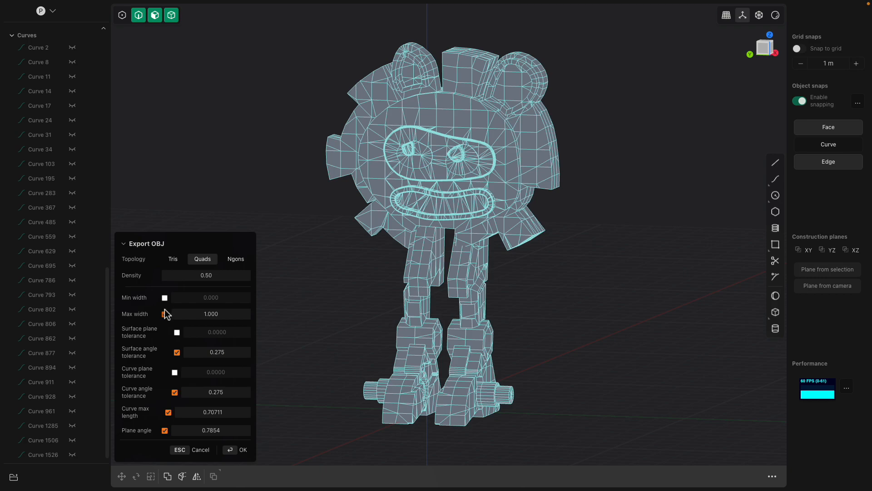
left_click(165, 314)
left_click(165, 297)
left_click(165, 298)
Set the OBJ topology to Ngons and complete the export
left_click(234, 259)
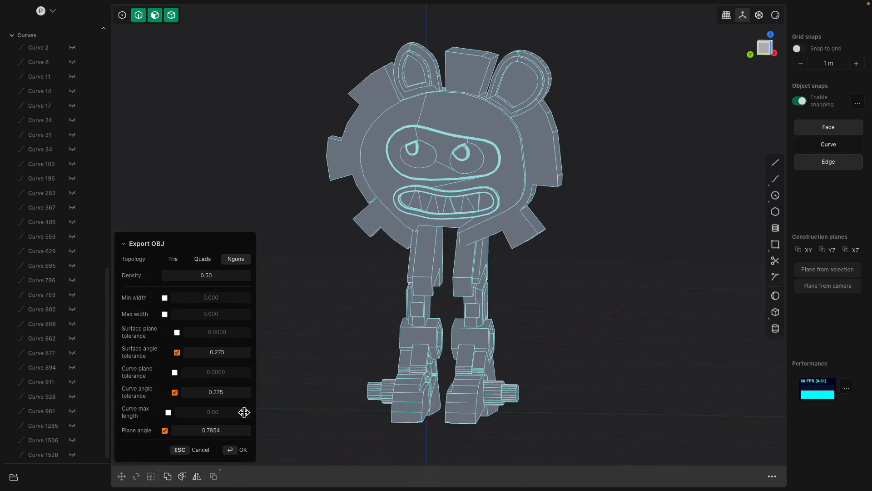
left_click(241, 450)
Switch to Blender and replace the open grease pencil drawing with a new general scene, discarding its unsaved changes
key("ctrl+Left")
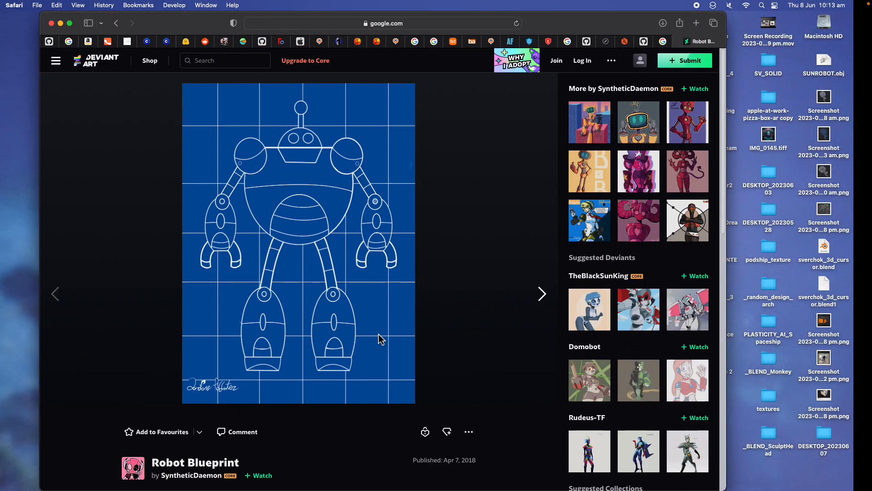
mouse_move(374, 490)
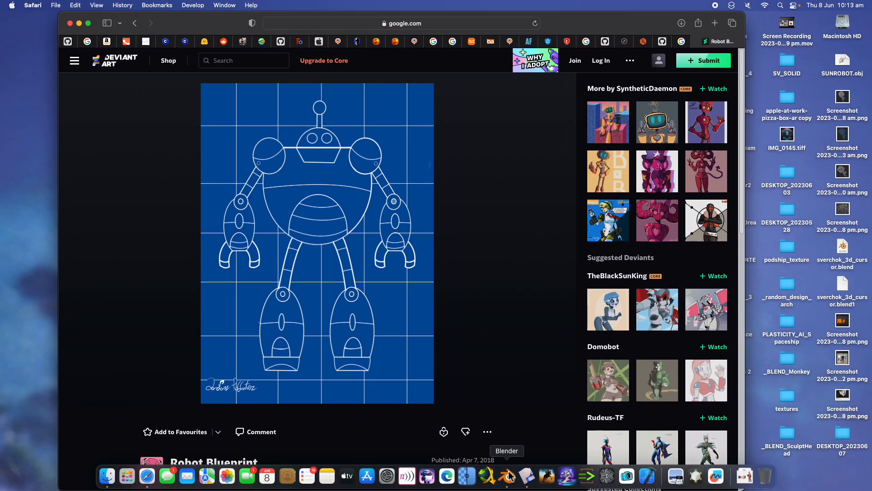
left_click(508, 475)
mouse_move(0, 0)
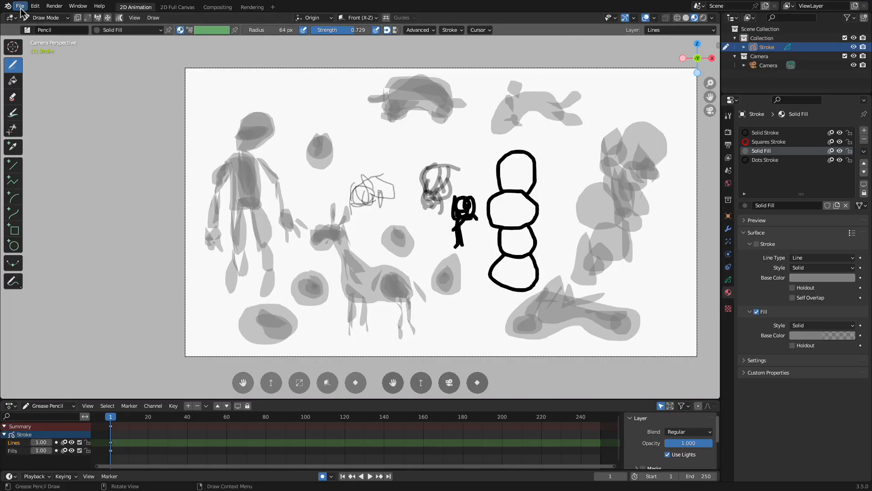
key("super+q")
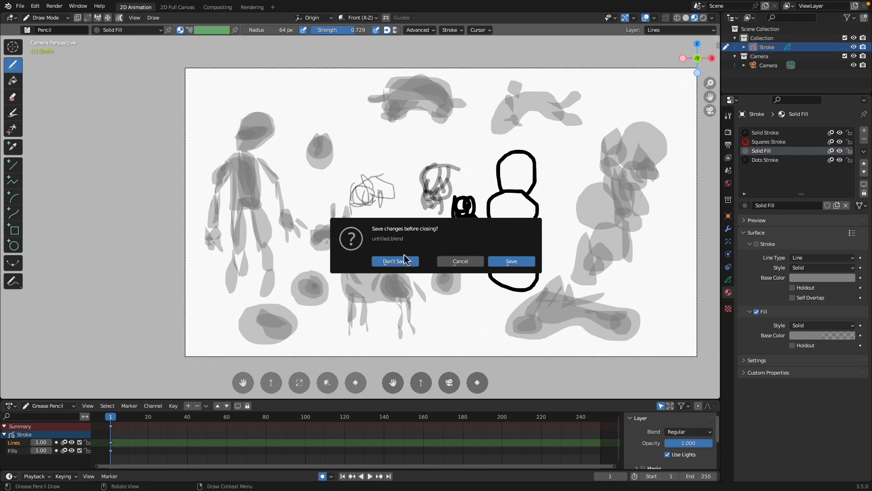
left_click(395, 261)
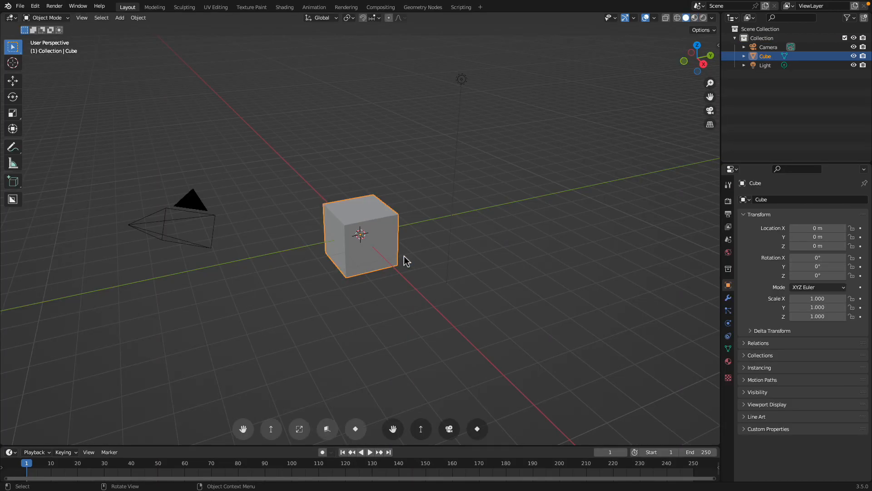
Delete all default objects from the new scene
key("a")
key("x")
left_click(403, 254)
Import SUNROBOT.obj from the Desktop with the legacy Wavefront OBJ importer
left_click(20, 6)
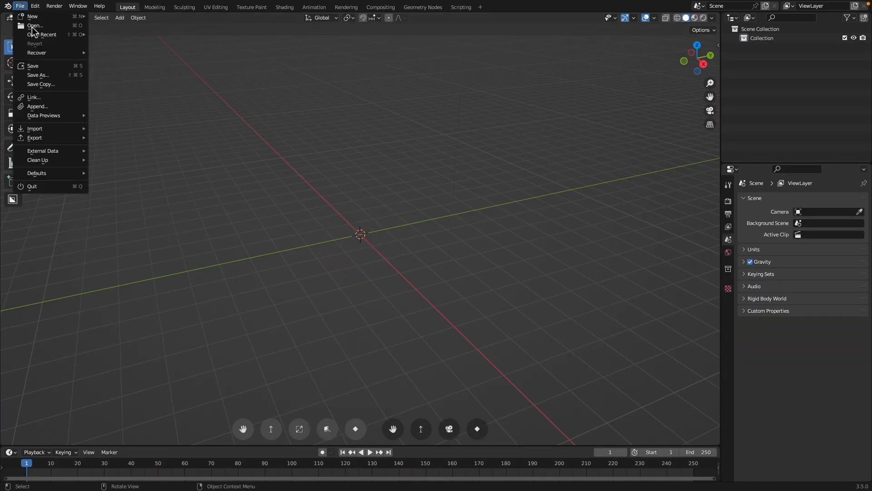
mouse_move(59, 131)
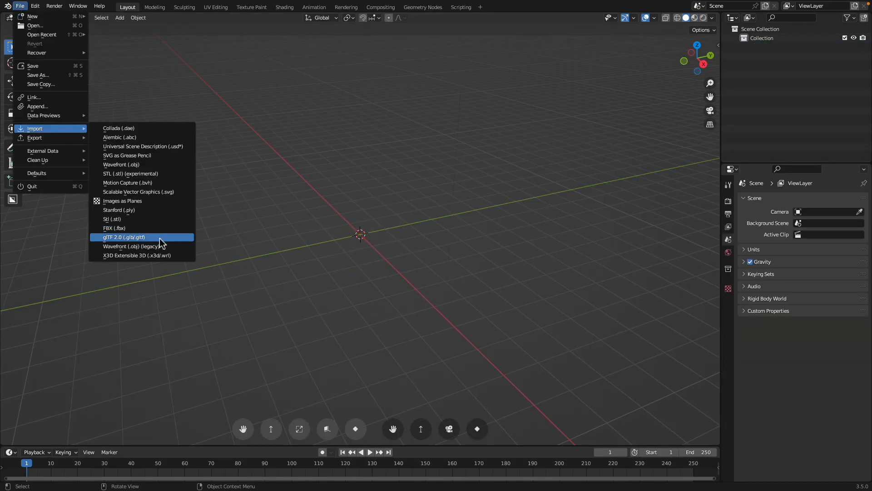
left_click(150, 246)
scroll(254, 210, "down", 4)
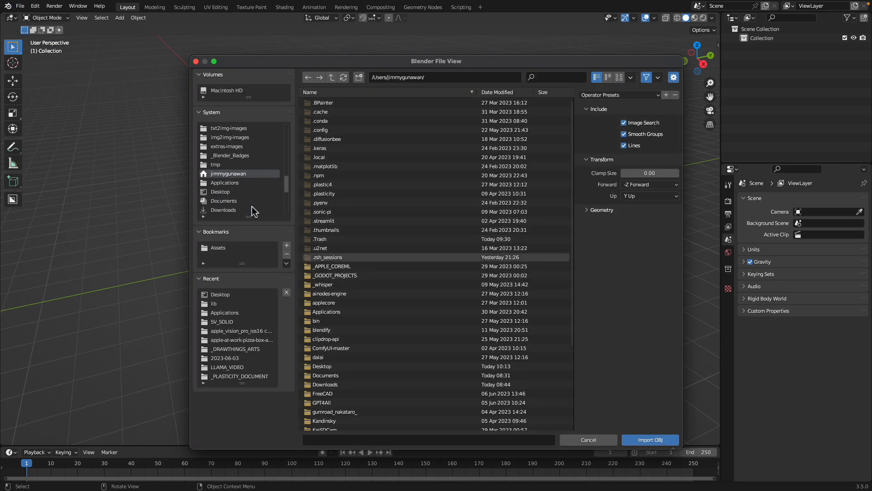
left_click(241, 191)
double_click(359, 294)
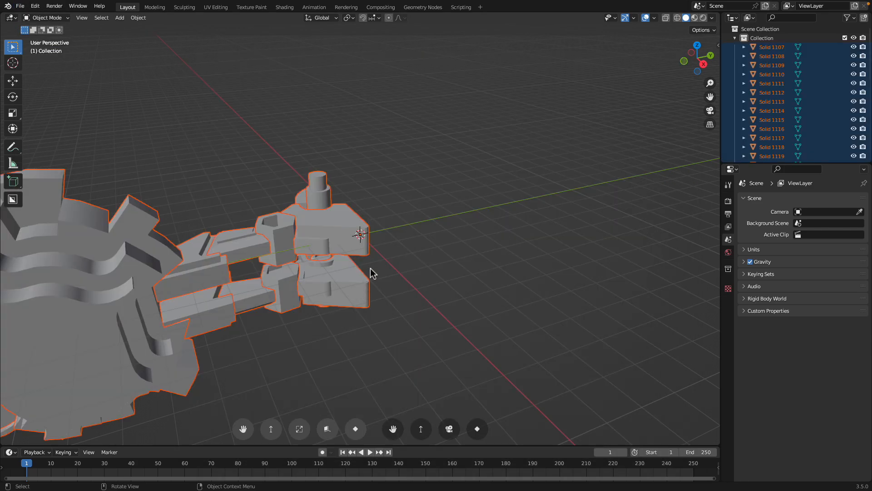
Rotate the imported robot parts 90 degrees about the X axis
scroll(375, 255, "down", 4)
middle_click_drag(375, 256, 353, 254)
type("rx90")
key("Return")
middle_click_drag(336, 228, 454, 313)
scroll(465, 196, "up", 5)
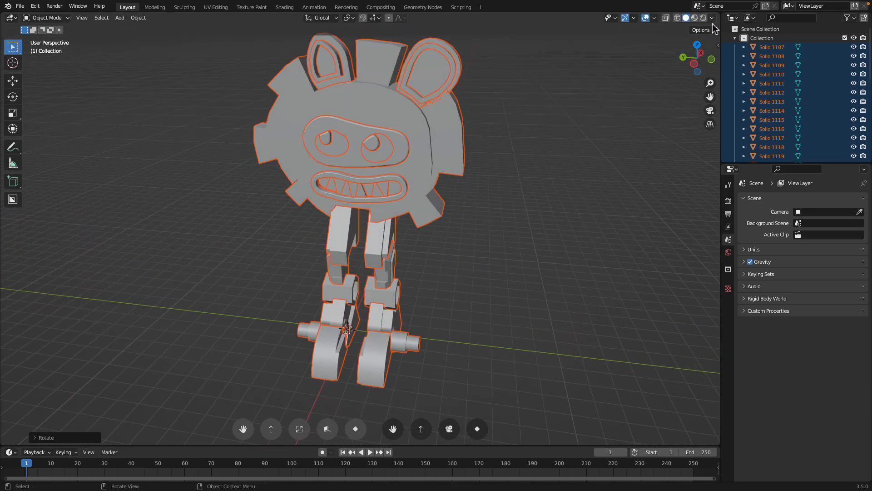
Turn on cavity shading in the viewport for the robot model
left_click(711, 19)
left_click(662, 222)
scroll(522, 207, "down", 2)
mouse_move(482, 209)
middle_mouse_down()
mouse_move(508, 207)
mouse_move(387, 152)
mouse_move(318, 164)
middle_mouse_up()
left_click(508, 207)
Join all the robot's solids into a single mesh object
key("a")
left_click(408, 167, "shift")
key("ctrl+j")
middle_click_drag(366, 148, 487, 180)
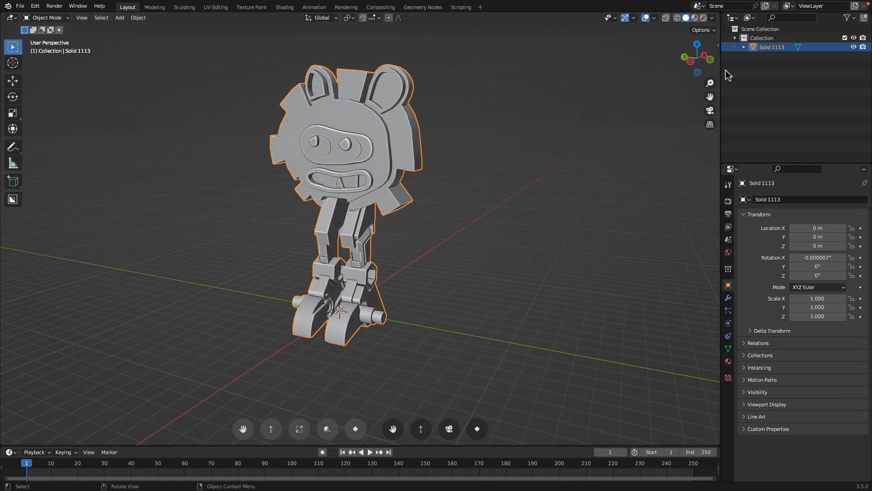
Add a Remesh modifier to the joined robot and enable Smooth Shading on it
left_click(728, 298)
left_click(768, 200)
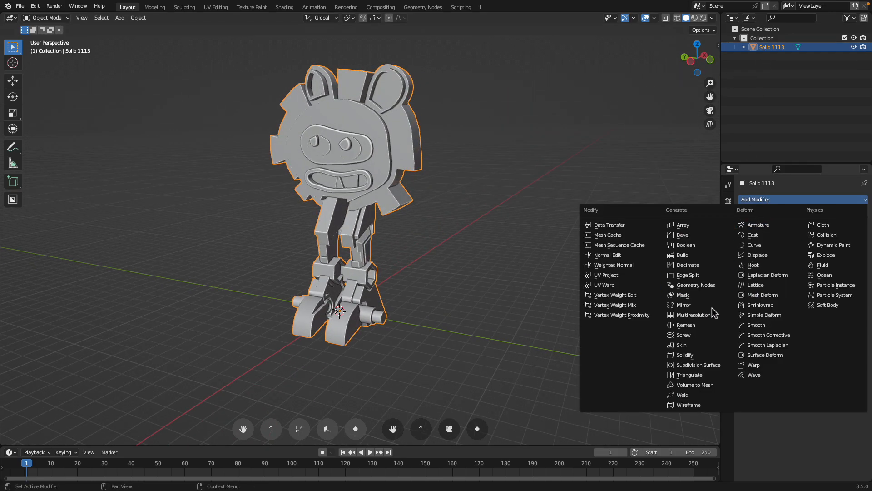
left_click(708, 325)
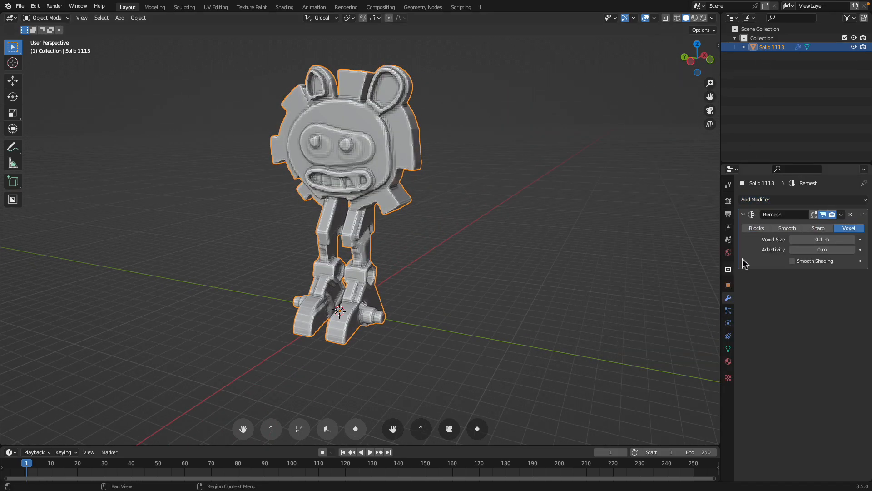
left_click(806, 262)
left_click(510, 209)
scroll(487, 224, "up", 4)
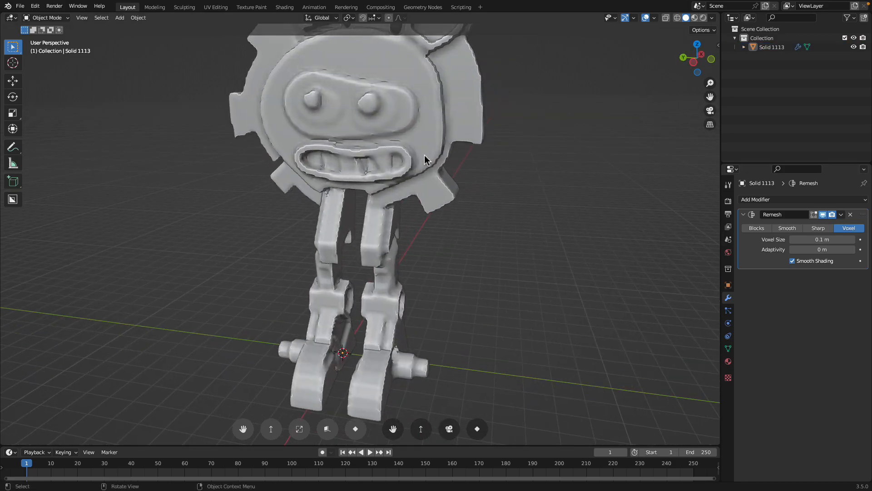
Set the Remesh modifier's voxel size to 0.05 m
left_click(427, 163)
scroll(436, 177, "down", 4)
left_click(810, 239)
type("0.05")
key("Return")
scroll(545, 194, "up", 3)
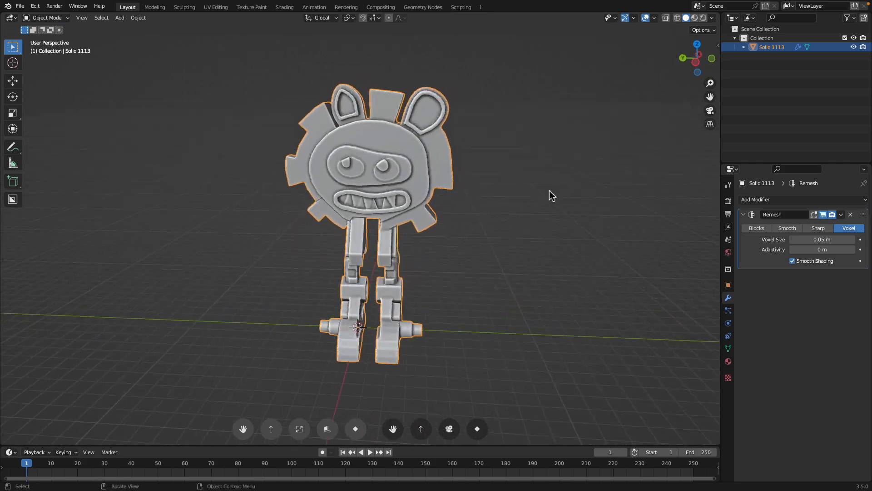
Inspect the remeshed robot's mesh density in wireframe, then check its leg and face detail in solid shading
middle_click_drag(484, 183, 477, 182)
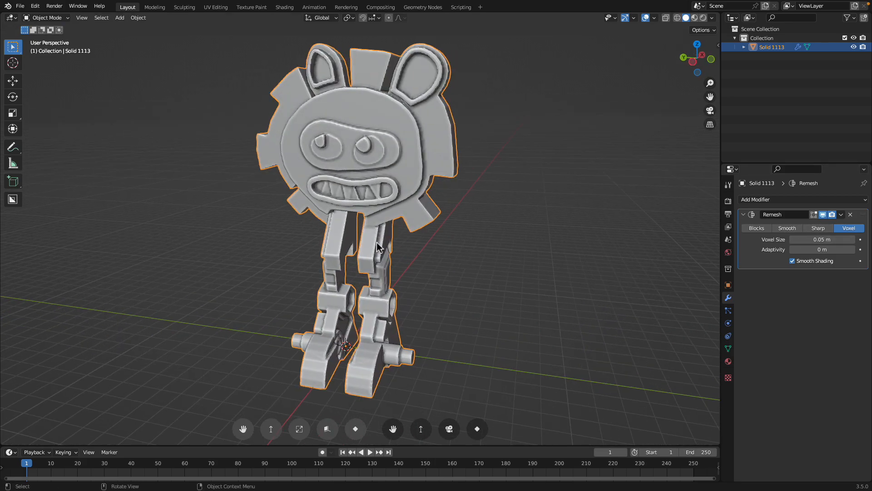
scroll(370, 273, "up", 5)
key("z")
left_click(338, 266)
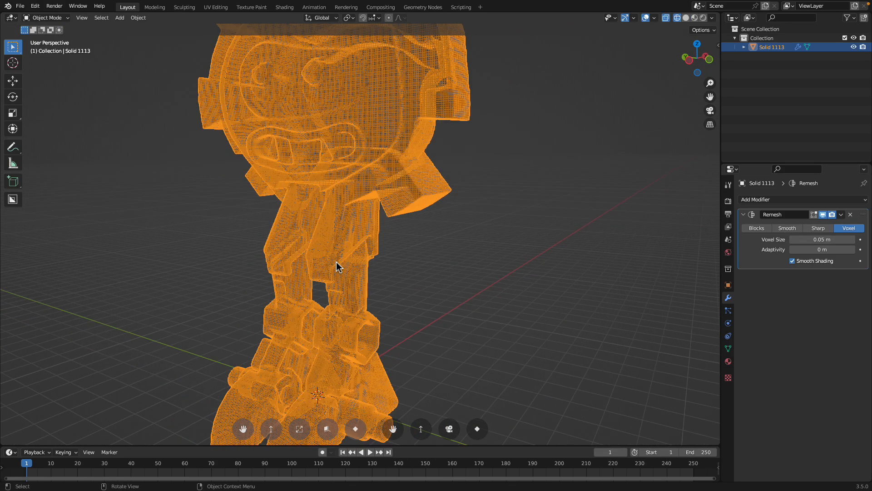
key("z")
left_click(376, 271)
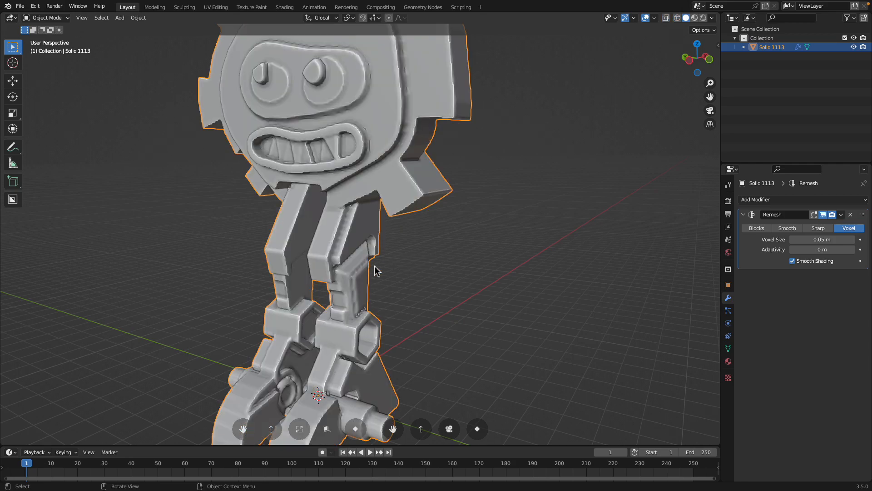
scroll(376, 271, "down", 4)
middle_click_drag(376, 271, 416, 292)
scroll(360, 289, "up", 4)
scroll(298, 298, "down", 3)
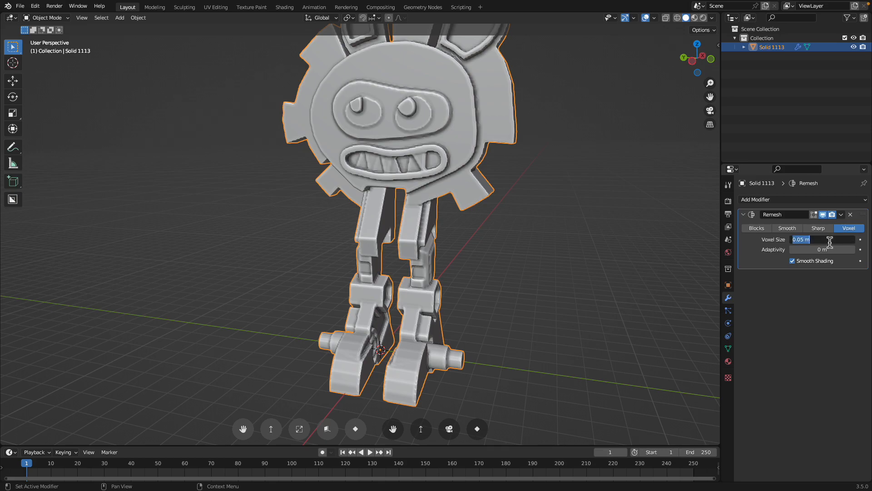
Set the Remesh modifier's voxel size to 0.1 m and convert the robot to a plain mesh
key("Return")
middle_click_drag(578, 251, 599, 248)
right_click(452, 182)
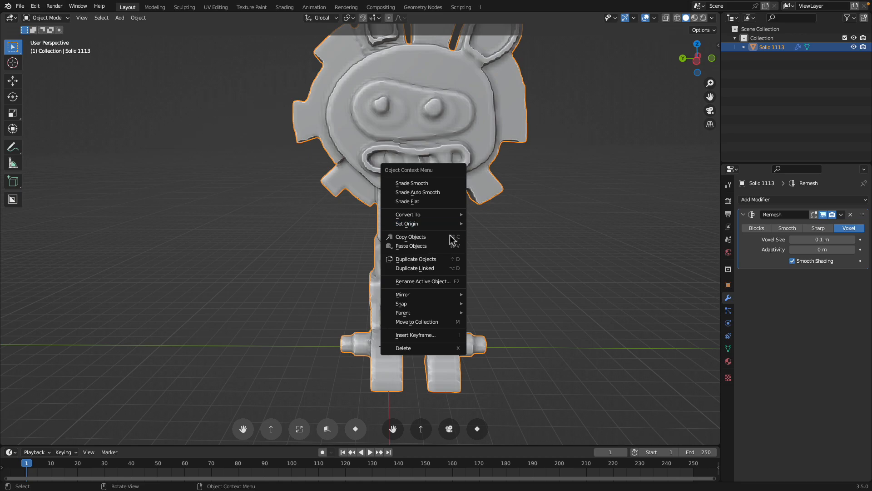
mouse_move(452, 215)
left_click(485, 224)
middle_click_drag(487, 228, 441, 217)
Switch the robot to Sculpt Mode and choose the Cloth Filter with its filter type set to Inflate
left_click(50, 17)
left_click(48, 48)
scroll(98, 124, "up", 3)
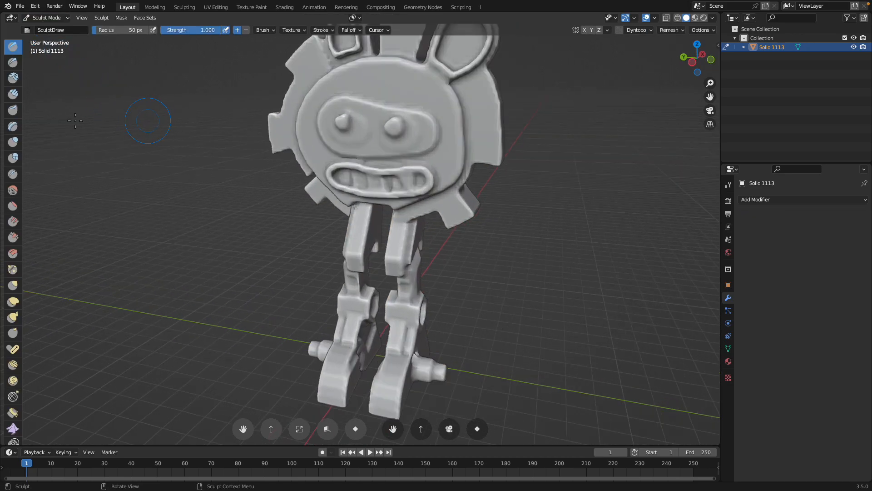
left_click_drag(26, 113, 115, 125)
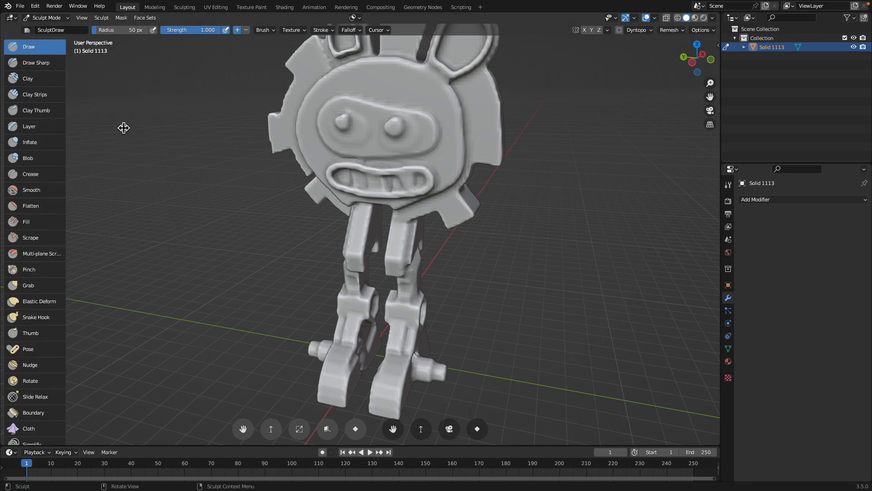
scroll(77, 331, "down", 8)
scroll(66, 377, "down", 8)
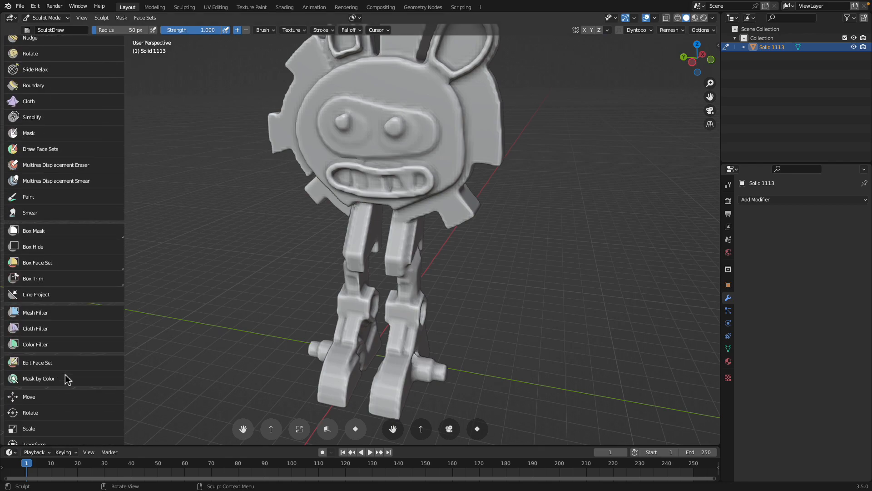
left_click(61, 313)
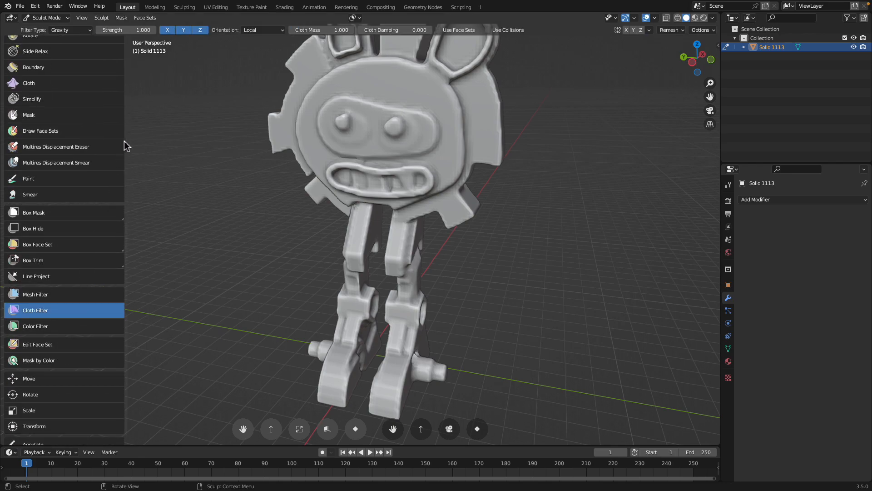
left_click(80, 32)
left_click(75, 51)
Puff up the robot with repeated Inflate Cloth Filter strokes and undo the final excess stroke
middle_click_drag(460, 167, 453, 192, "shift")
left_click_drag(453, 192, 475, 191)
middle_click_drag(474, 191, 479, 194)
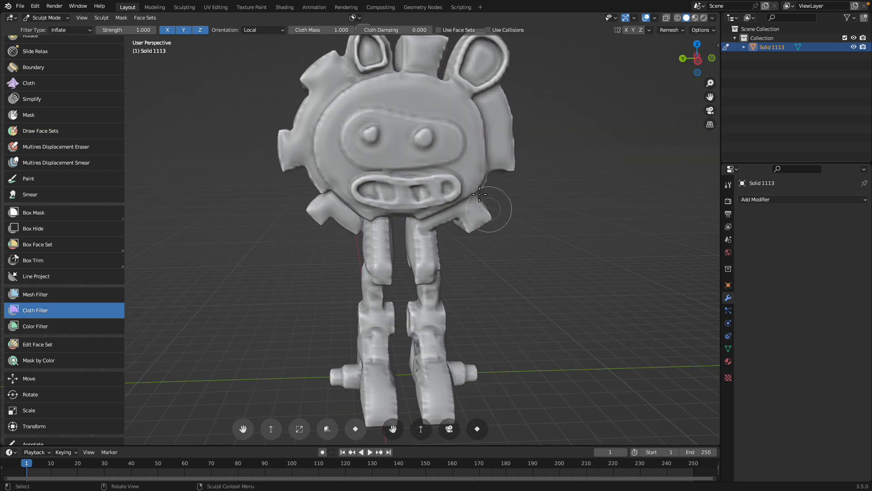
left_click_drag(462, 174, 455, 175)
left_click_drag(426, 247, 704, 259)
mouse_move(654, 270)
middle_mouse_down()
mouse_move(510, 267)
mouse_move(563, 269)
mouse_move(596, 258)
mouse_move(459, 170)
middle_mouse_up()
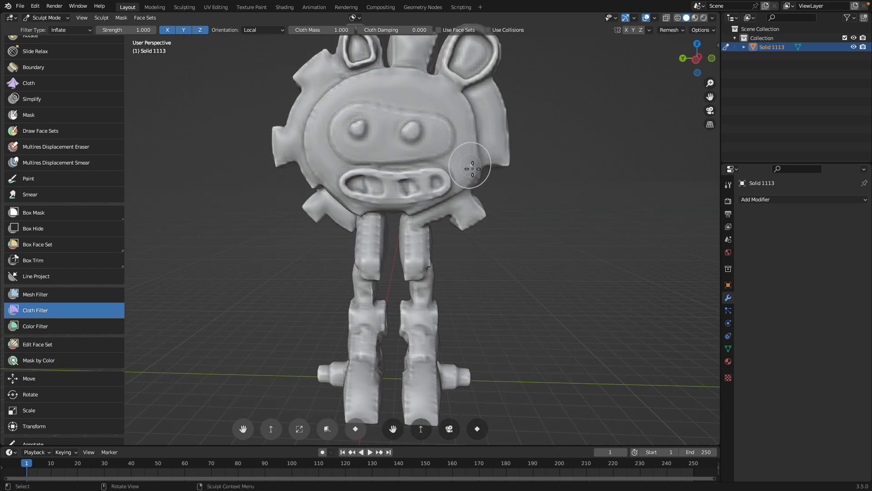
left_click_drag(476, 166, 482, 166)
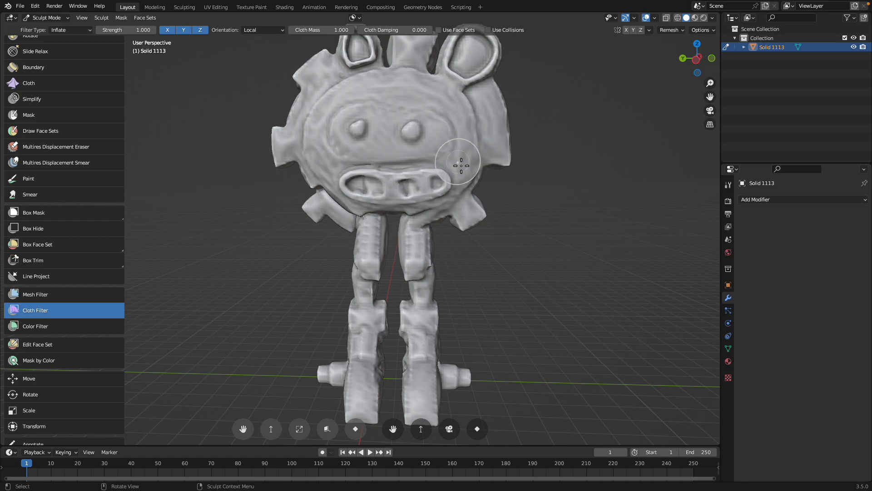
left_click_drag(461, 165, 456, 165)
scroll(454, 168, "down", 4)
middle_click_drag(453, 169, 432, 205)
key("ctrl+z")
scroll(451, 170, "up", 4)
middle_click_drag(447, 172, 282, 136)
Return the inflated robot to Object Mode and shade it smooth
left_click(57, 20)
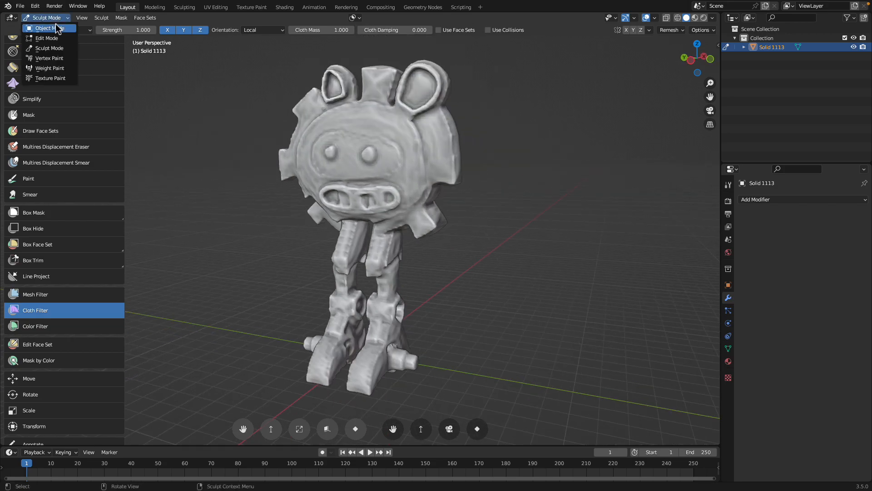
left_click(43, 27)
middle_click_drag(409, 179, 291, 181)
right_click(291, 181)
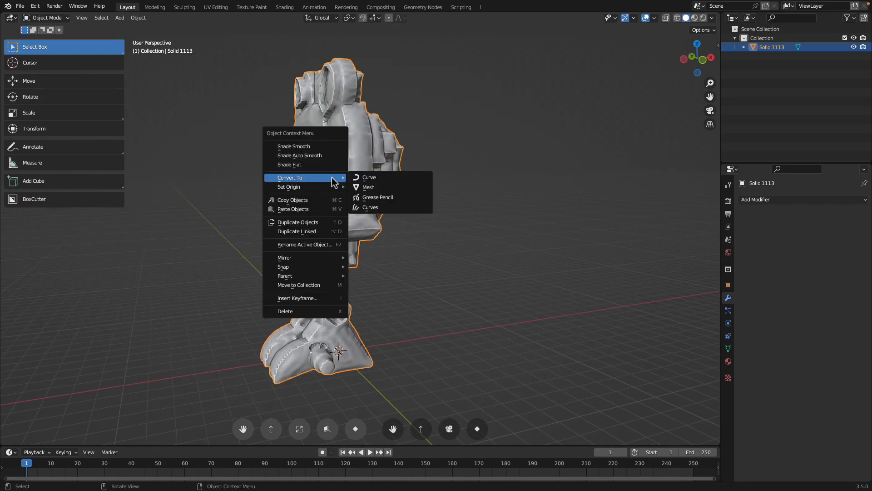
left_click(325, 146)
middle_click_drag(326, 146, 404, 200)
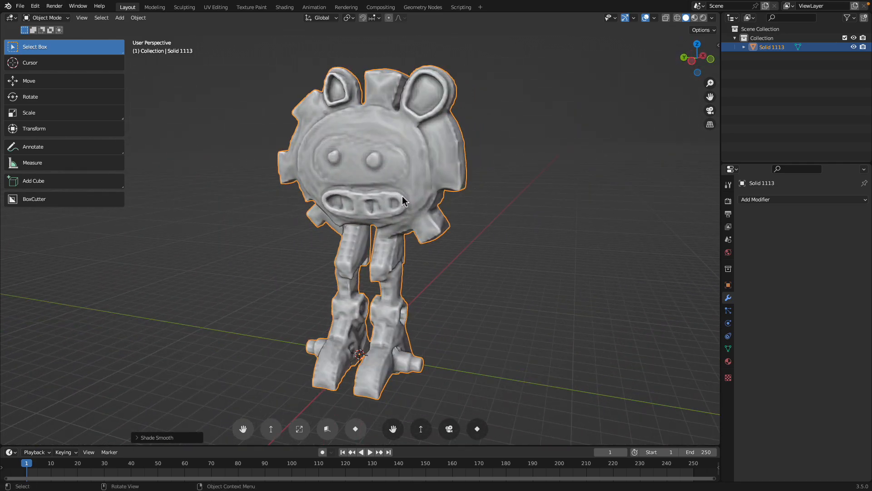
scroll(397, 203, "down", 2)
scroll(398, 199, "up", 3)
scroll(399, 200, "down", 3)
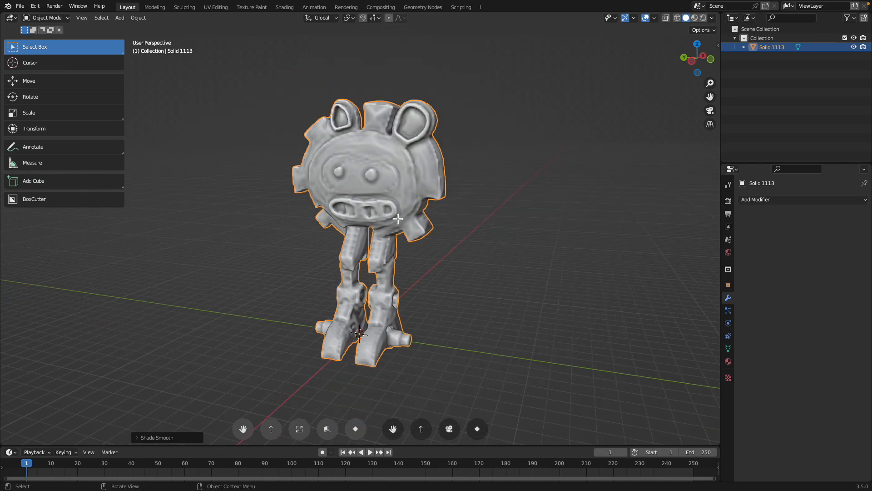
Unwrap the robot's entire mesh with Smart UV Project at a 66° angle limit and return to Object Mode
key("Tab")
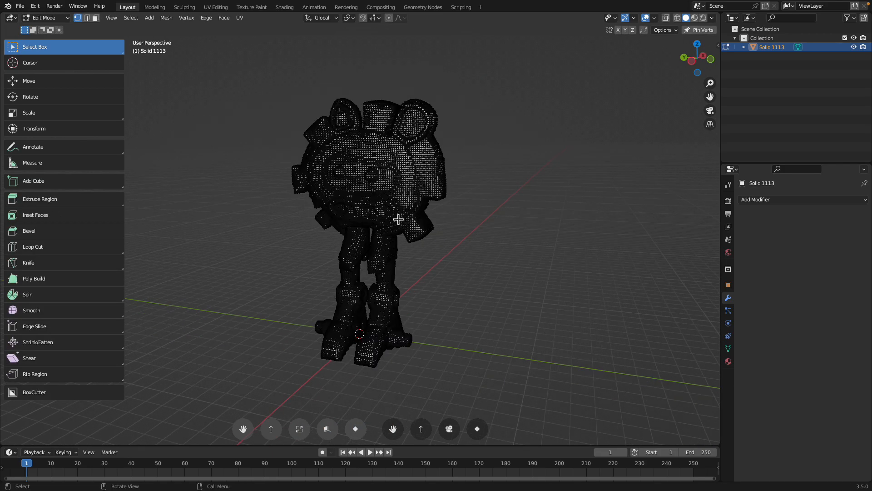
key("a")
key("F3")
type("SMART")
key("Return")
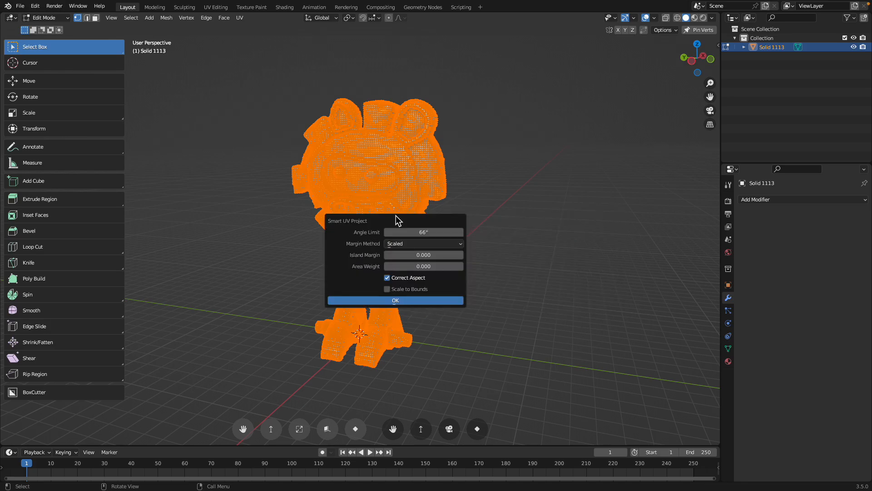
key("Tab")
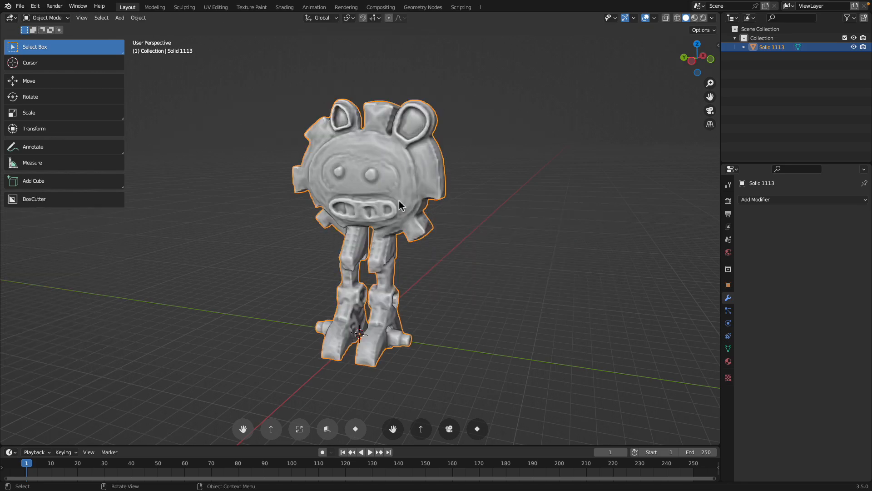
Show the viewport sidebar and bring up its active tool settings
left_click(721, 49)
left_click(714, 69)
left_click(715, 82)
left_click(716, 105)
left_click(714, 131)
left_click(716, 172)
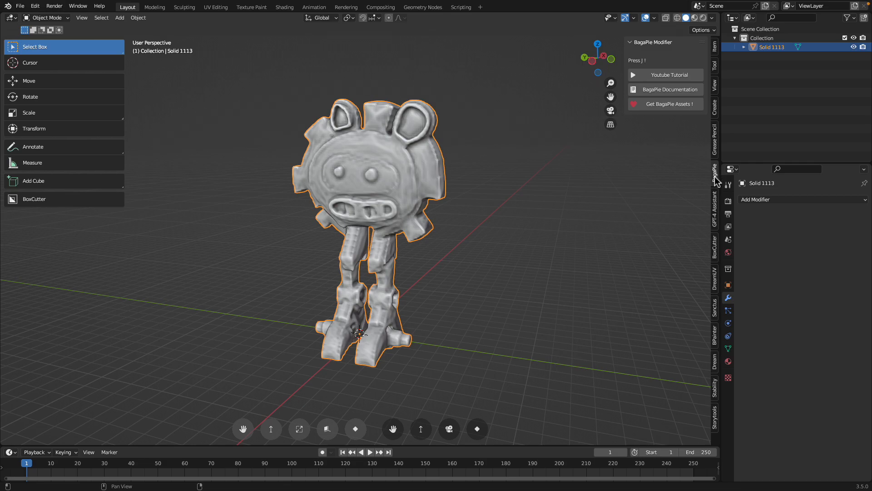
left_click(716, 199)
left_click(716, 50)
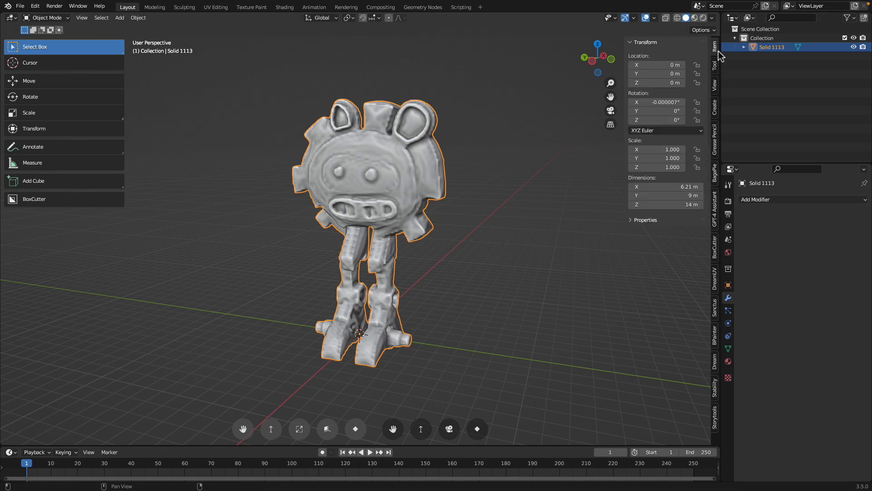
left_click(716, 73)
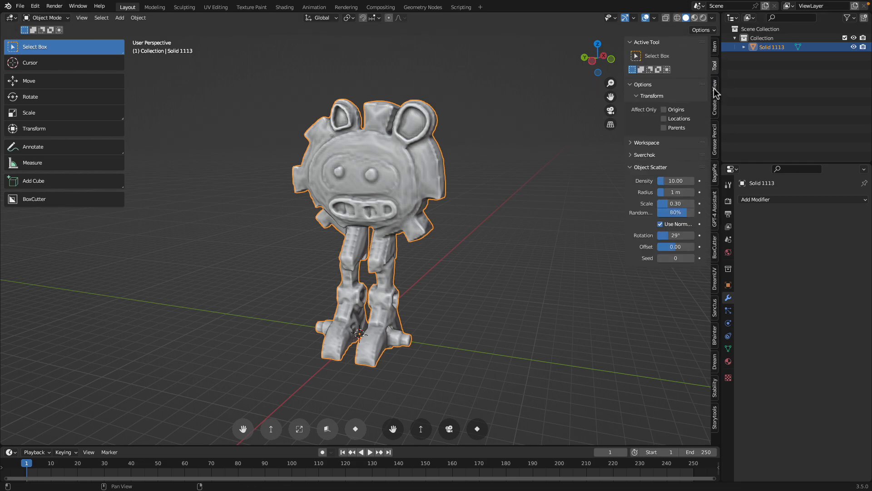
Put the robot in Texture Paint mode and replace its Default OBJ material with a new one
left_click(54, 21)
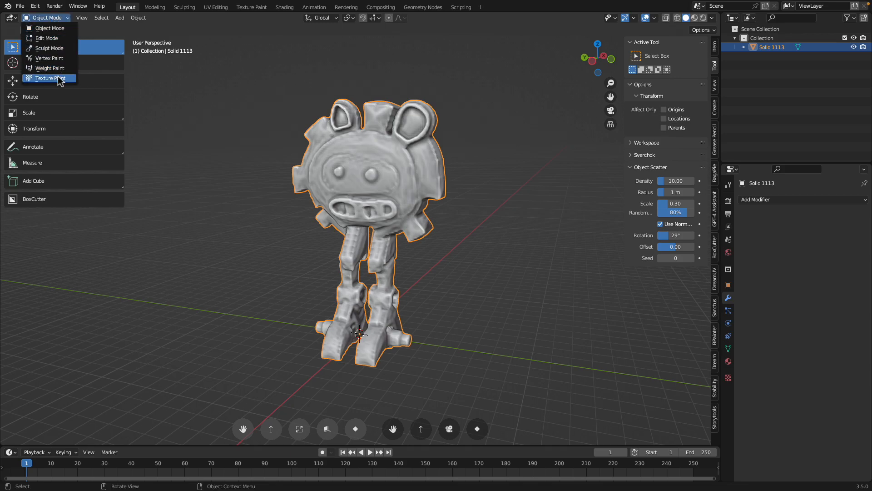
left_click(61, 79)
left_click(729, 361)
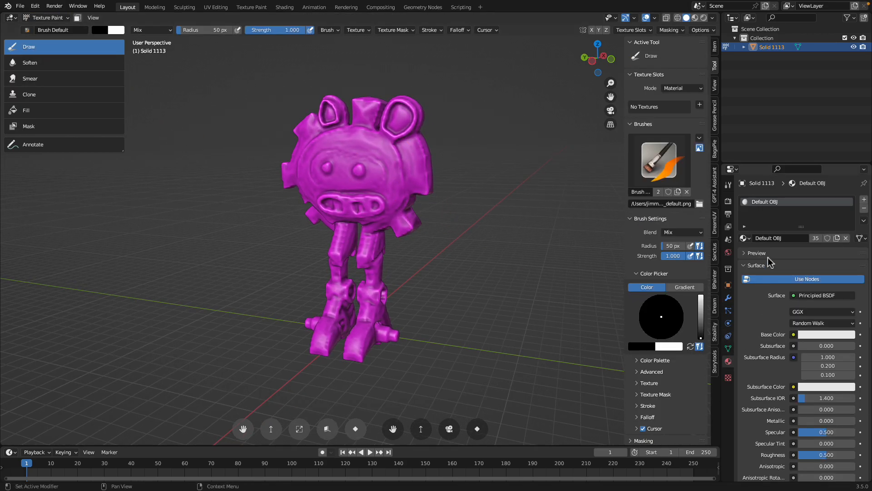
left_click(864, 208)
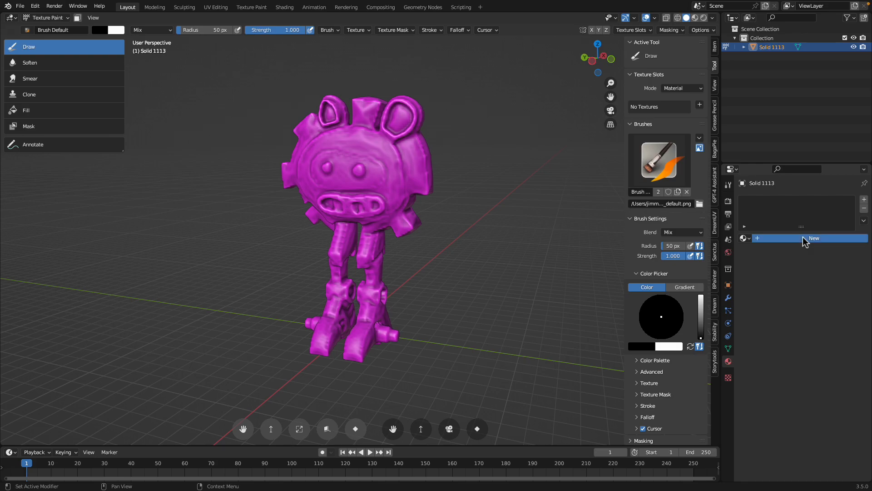
left_click(808, 239)
Add a Base Color paint slot to the robot's material, then make a test stroke and undo it
left_click(699, 106)
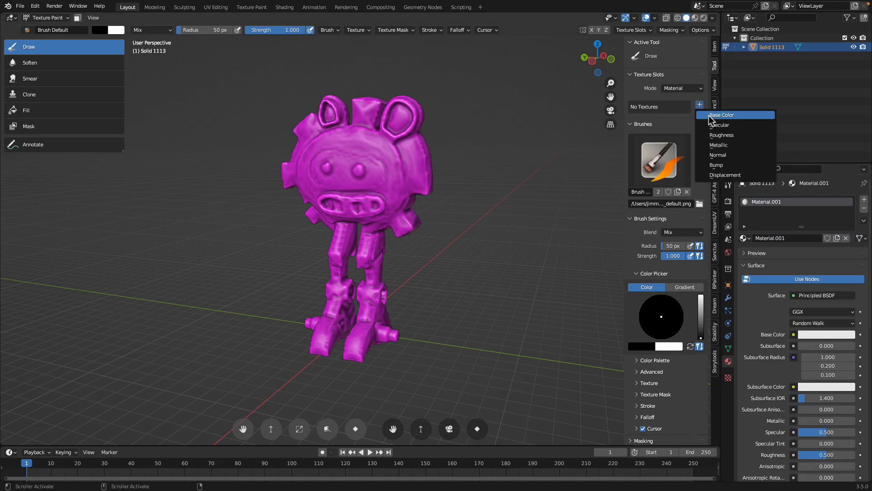
left_click(714, 119)
left_click(708, 209)
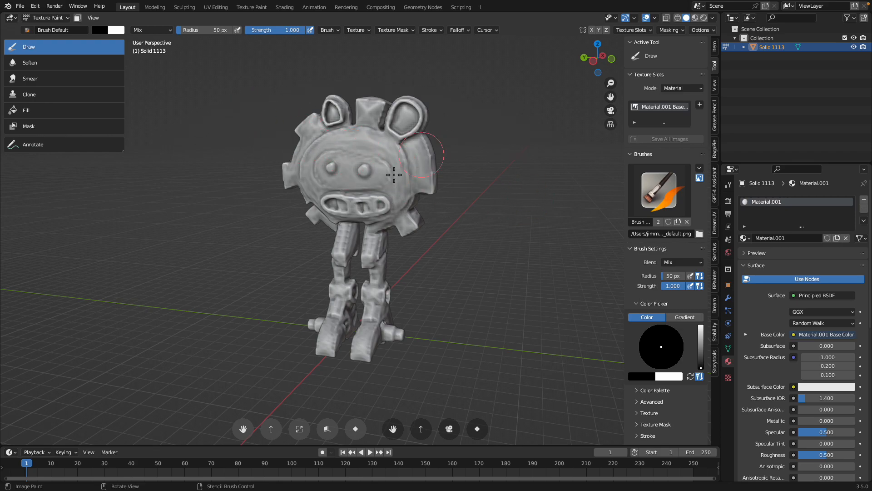
left_click_drag(421, 154, 282, 132)
key("ctrl+z")
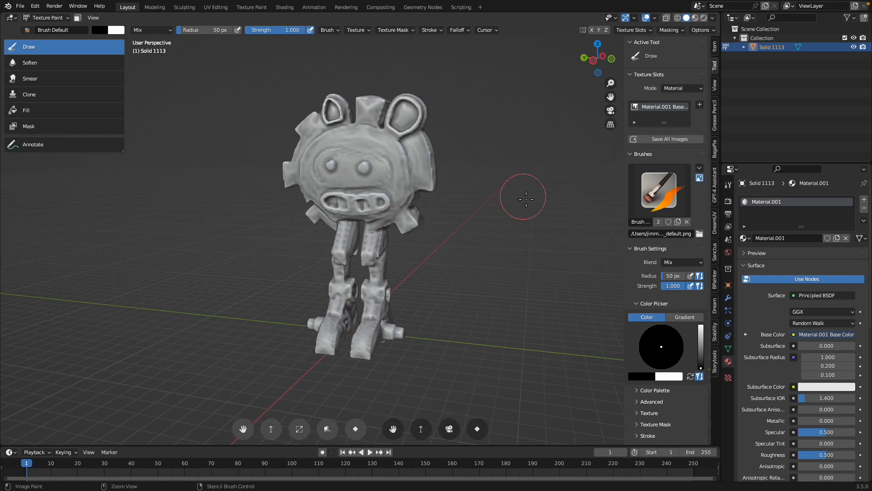
Paint the robot light pink with the Brush Default Soft brush, then cover most of its head in blue
left_click(659, 193)
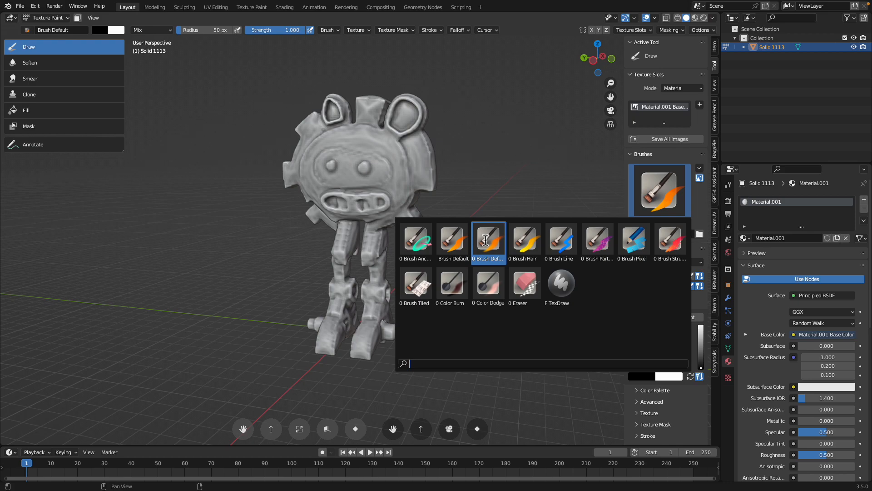
left_click(486, 240)
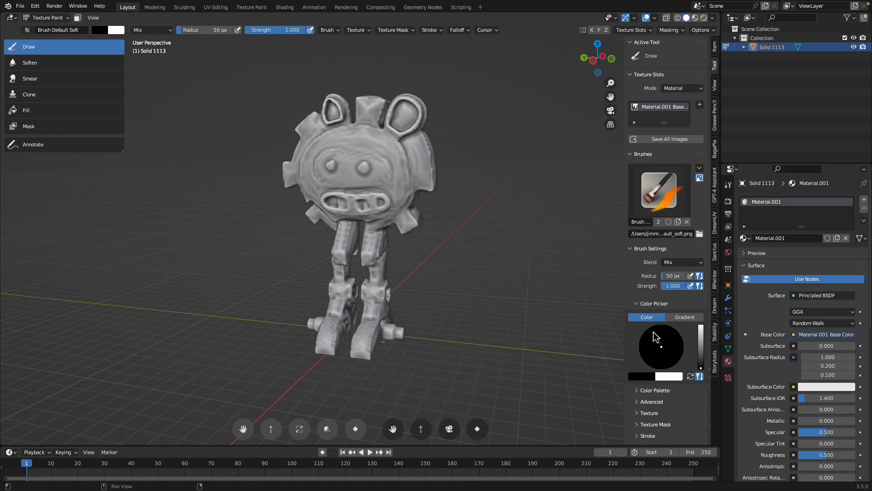
left_click_drag(702, 337, 700, 325)
left_click(661, 353)
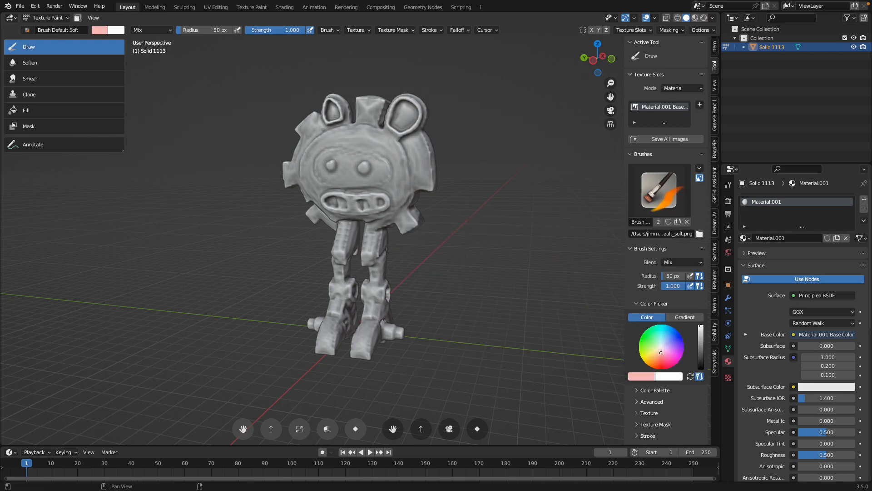
mouse_move(429, 152)
left_mouse_down()
mouse_move(345, 113)
mouse_move(291, 177)
mouse_move(434, 136)
mouse_move(369, 315)
mouse_move(410, 303)
mouse_move(418, 290)
left_mouse_up()
left_click_drag(662, 355, 673, 338)
mouse_move(420, 166)
left_mouse_down()
mouse_move(363, 127)
mouse_move(309, 191)
mouse_move(423, 173)
mouse_move(374, 107)
left_mouse_up()
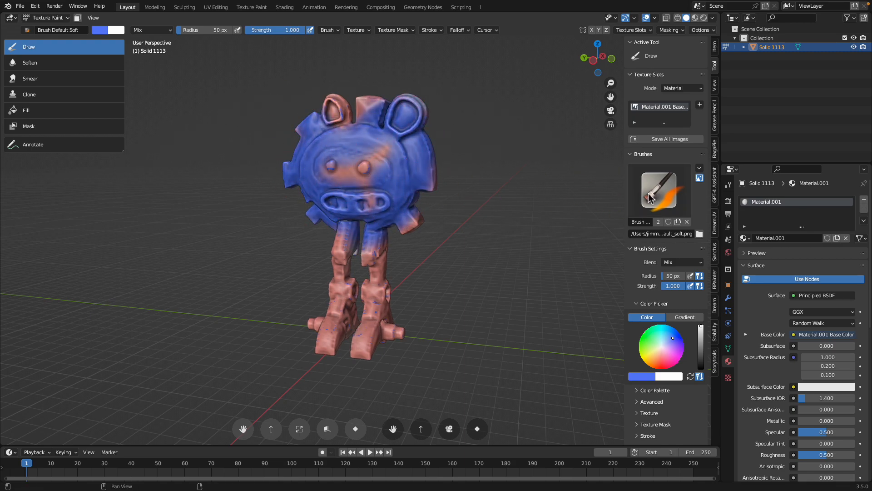
Speckle the robot's head and legs with the Brush Particles brush in blue, yellow and light blue
left_click(650, 198)
left_click(597, 243)
mouse_move(325, 159)
left_mouse_down()
mouse_move(352, 313)
mouse_move(339, 325)
left_mouse_up()
left_click(641, 358)
mouse_move(399, 202)
left_mouse_down()
mouse_move(291, 112)
mouse_move(420, 120)
left_mouse_up()
left_click_drag(647, 329, 665, 332)
mouse_move(409, 218)
left_mouse_down()
mouse_move(334, 129)
mouse_move(358, 167)
left_mouse_up()
Paint the face and legs light blue with Brush Hair, then the feet and forehead orange
left_click(659, 190)
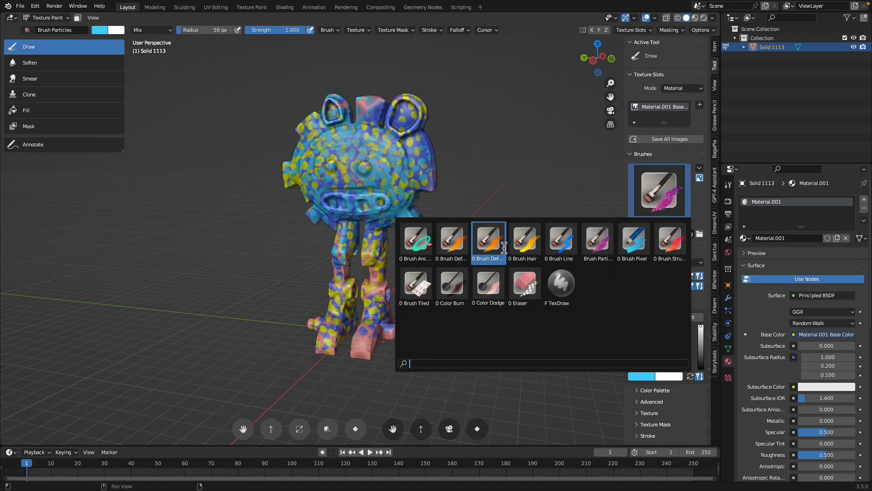
left_click(525, 238)
mouse_move(320, 156)
left_mouse_down()
mouse_move(313, 213)
mouse_move(348, 337)
left_mouse_up()
middle_click_drag(372, 335, 379, 335)
left_click_drag(327, 340, 341, 313)
left_click_drag(647, 356, 652, 360)
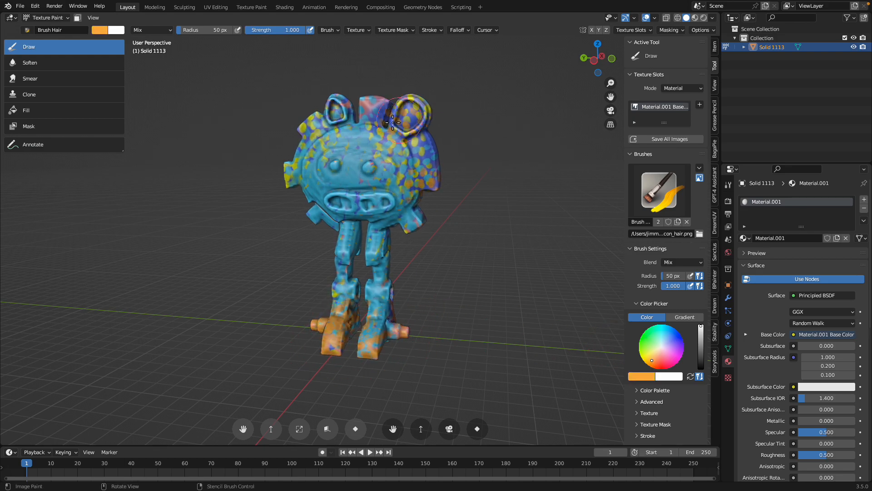
scroll(338, 98, "up", 3)
scroll(423, 98, "down", 2)
mouse_move(423, 97)
left_mouse_down()
mouse_move(432, 102)
mouse_move(321, 133)
left_mouse_up()
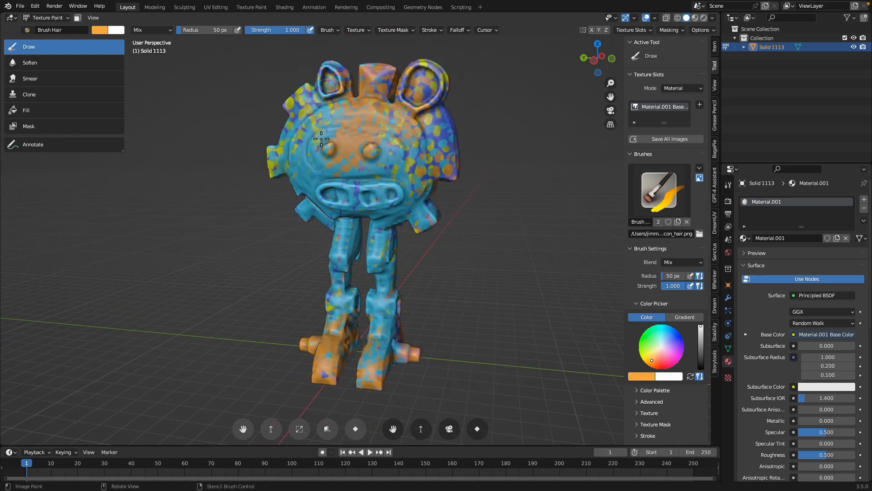
Cover the robot's face, mouth and leg fronts with orange using the Brush Hair brush
middle_click_drag(321, 133, 387, 135)
left_click_drag(426, 200, 313, 171)
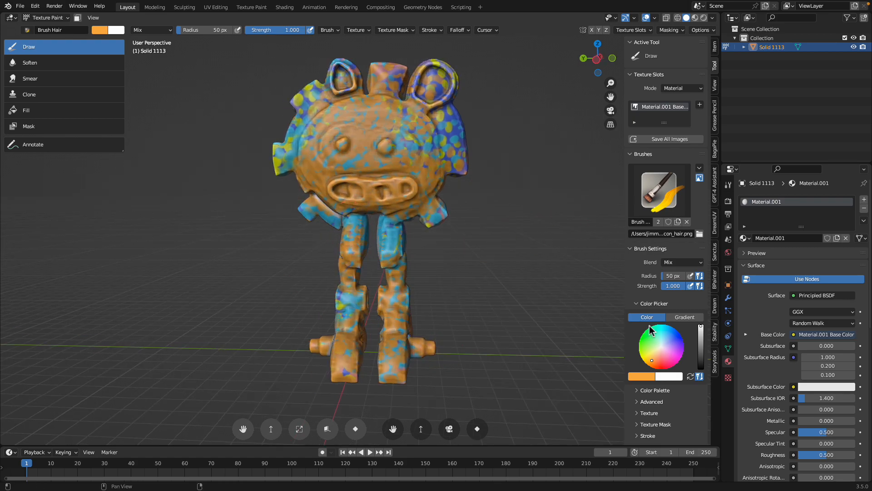
key("s")
Paint the back of the robot's head and legs mint green
mouse_move(477, 217)
middle_mouse_down()
mouse_move(307, 224)
mouse_move(327, 108)
middle_mouse_up()
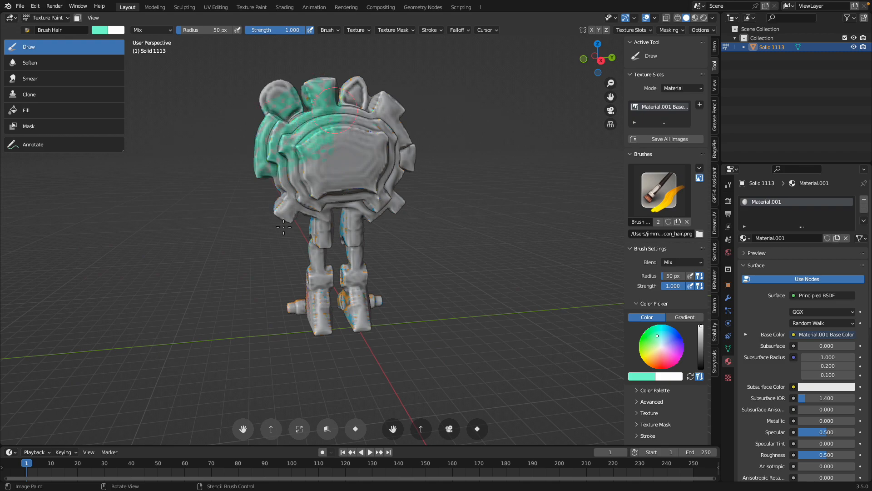
left_click_drag(325, 332, 356, 172)
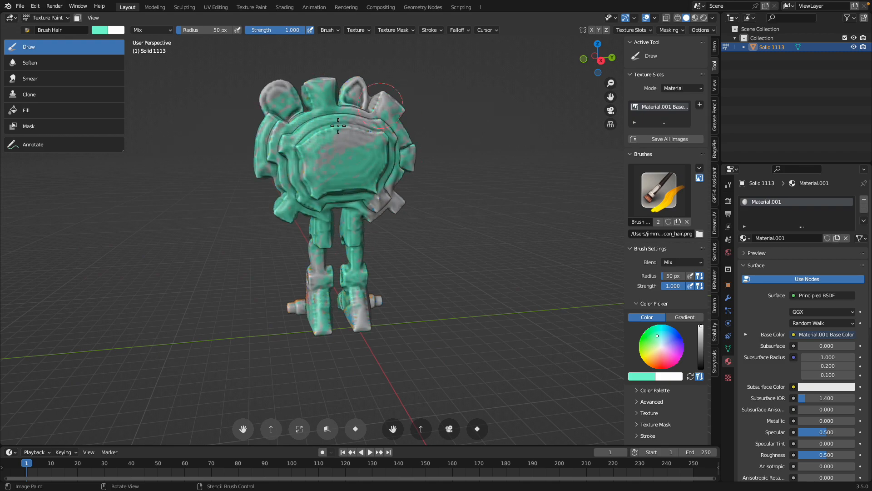
middle_click_drag(314, 299, 529, 223)
Switch to the Brush Default brush and paint both of the robot's eyes orange
scroll(386, 181, "up", 2)
middle_click_drag(386, 182, 427, 202, "shift")
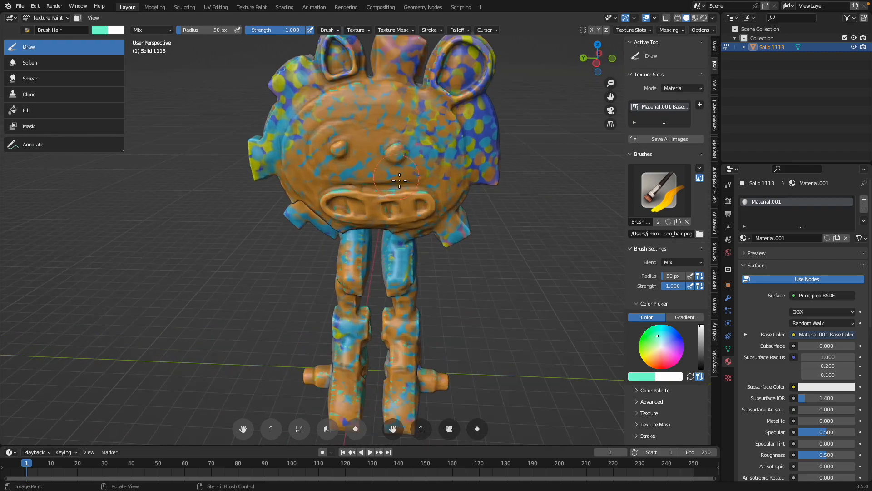
scroll(427, 202, "up", 2)
scroll(426, 202, "down", 2)
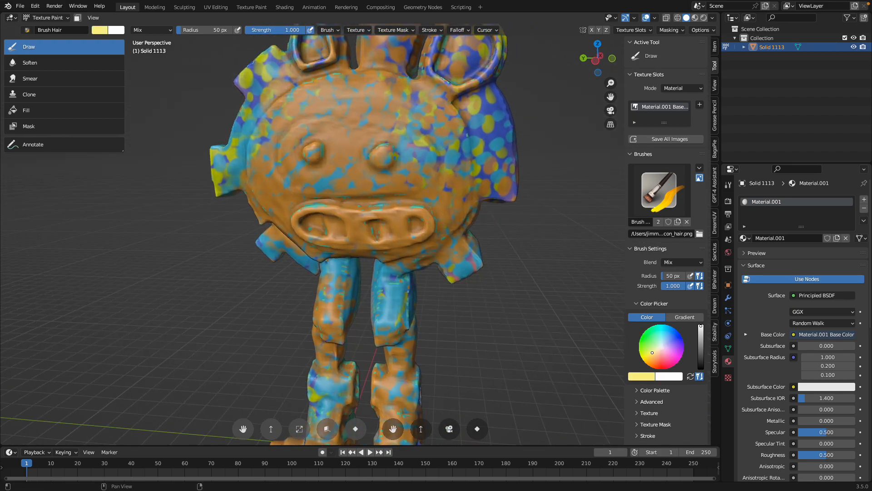
left_click(654, 188)
left_click(458, 237)
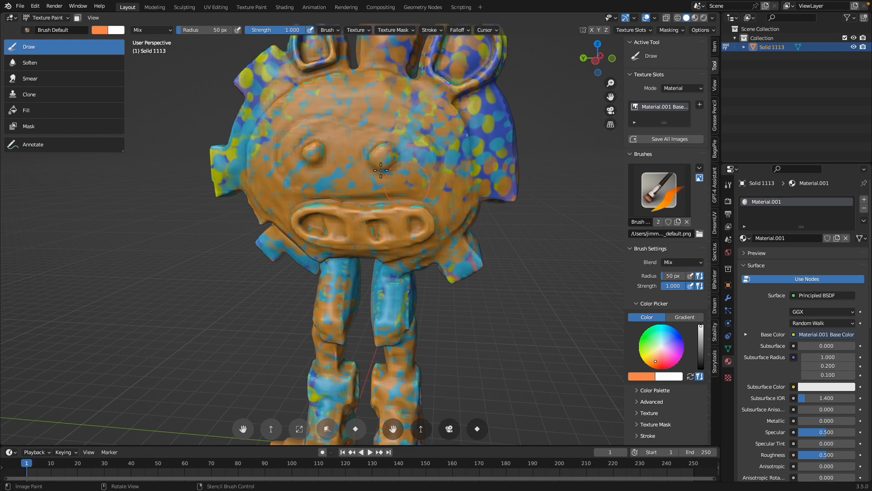
scroll(307, 130, "up", 2)
left_click_drag(293, 115, 302, 137)
left_click(383, 139)
Paint the robot's whole mouth lime green
left_click(640, 353)
left_click(317, 227)
mouse_move(318, 227)
left_mouse_down()
mouse_move(436, 224)
mouse_move(319, 224)
left_mouse_up()
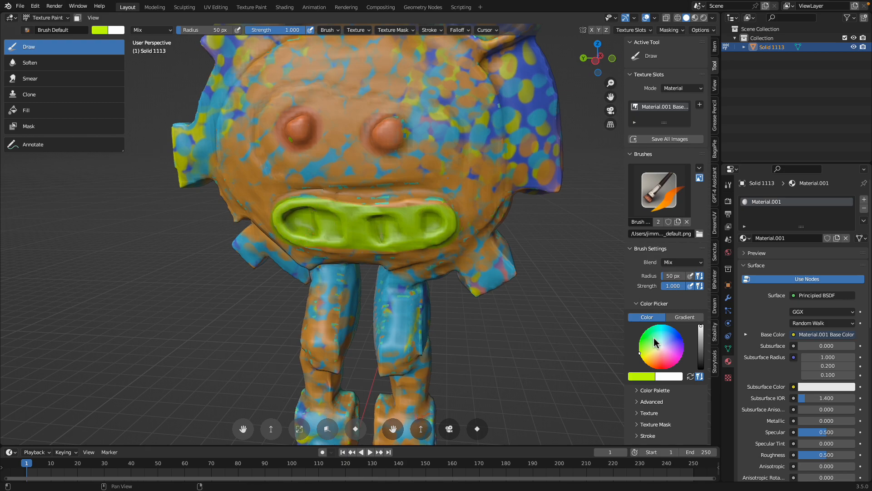
Repaint the eyes in a stronger orange with a 32 px brush and draw a goggle-shaped outline around them
left_click(650, 366)
scroll(350, 208, "up", 3)
scroll(350, 207, "down", 4)
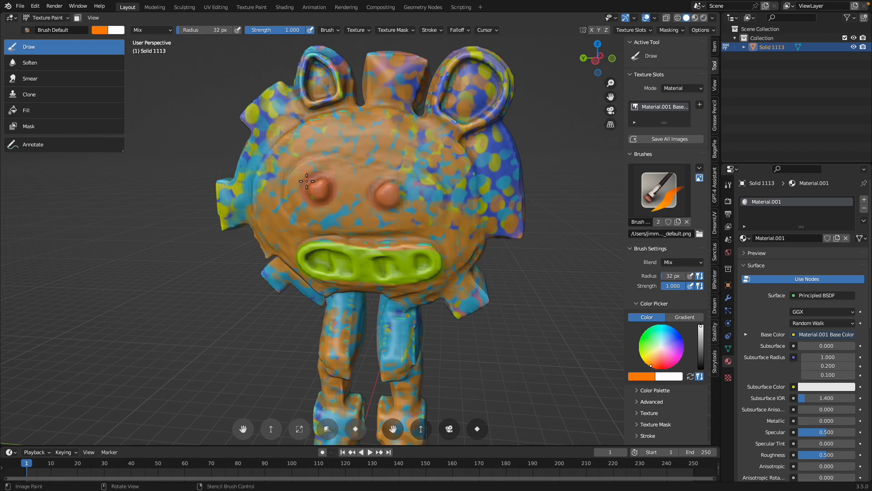
scroll(308, 177, "up", 3)
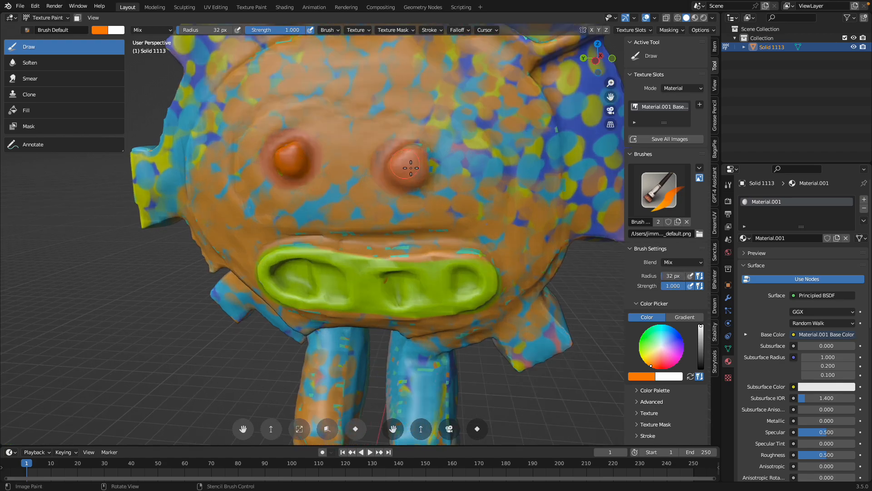
mouse_move(242, 131)
left_mouse_down()
mouse_move(313, 111)
mouse_move(459, 118)
mouse_move(508, 211)
mouse_move(307, 234)
mouse_move(221, 177)
mouse_move(241, 134)
left_mouse_up()
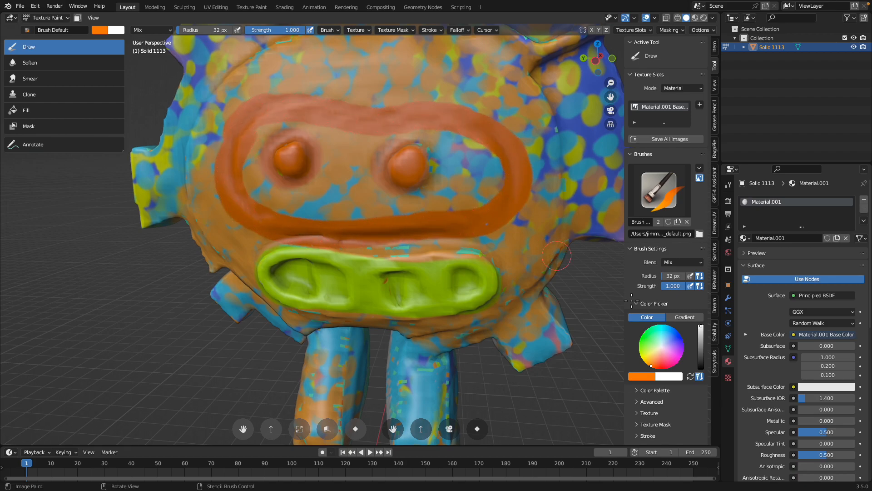
Paint the eye nearer the large ear blue and the other eye red
left_click_drag(700, 358, 700, 370)
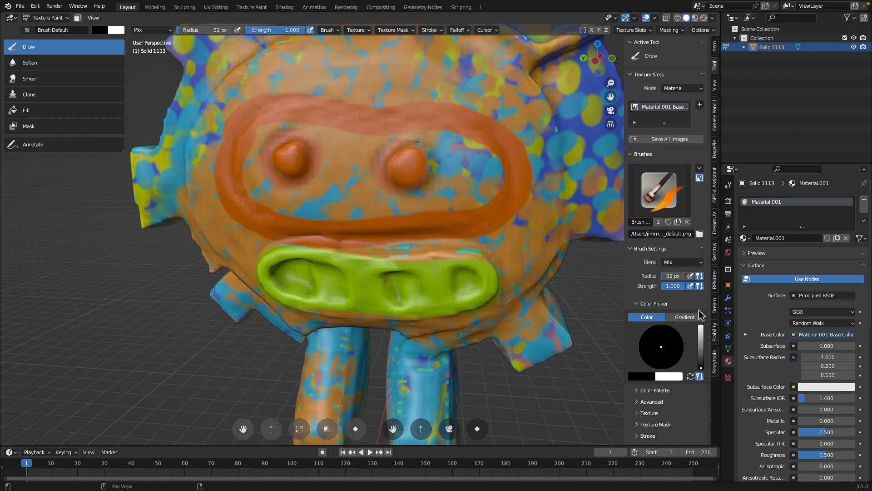
left_click_drag(701, 338, 701, 327)
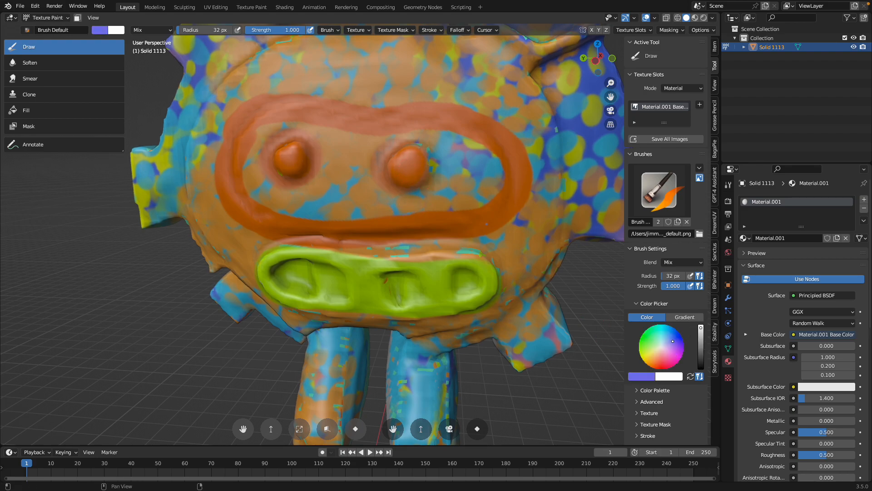
scroll(429, 191, "up", 2)
left_click_drag(421, 150, 431, 150)
left_click_drag(646, 345, 662, 357)
left_click(270, 140)
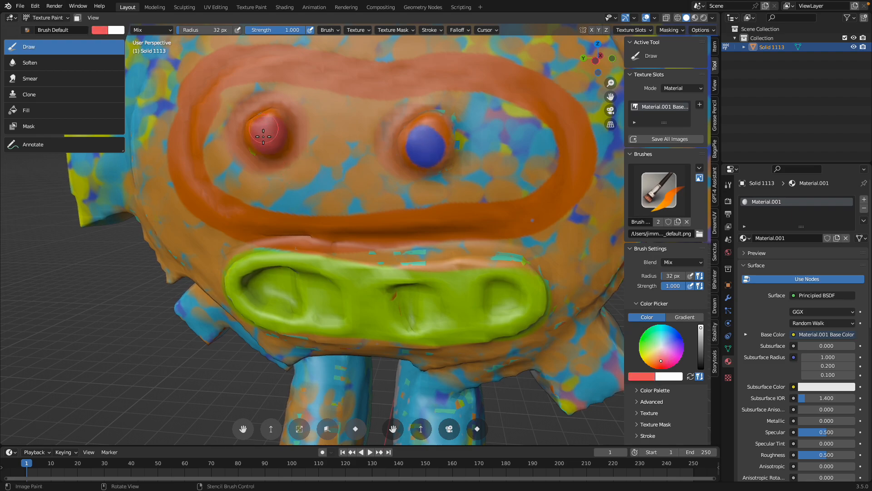
Dab a black pupil onto each eye
left_click_drag(700, 357, 701, 369)
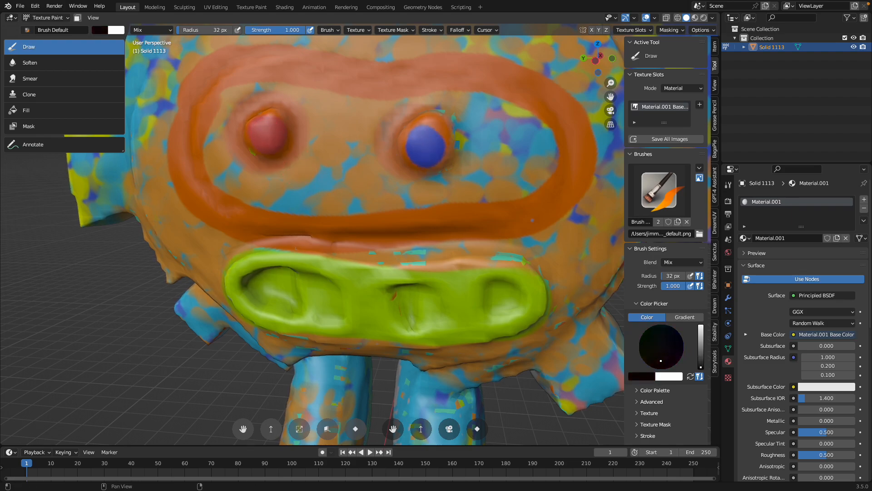
left_click(428, 145)
left_click(267, 120)
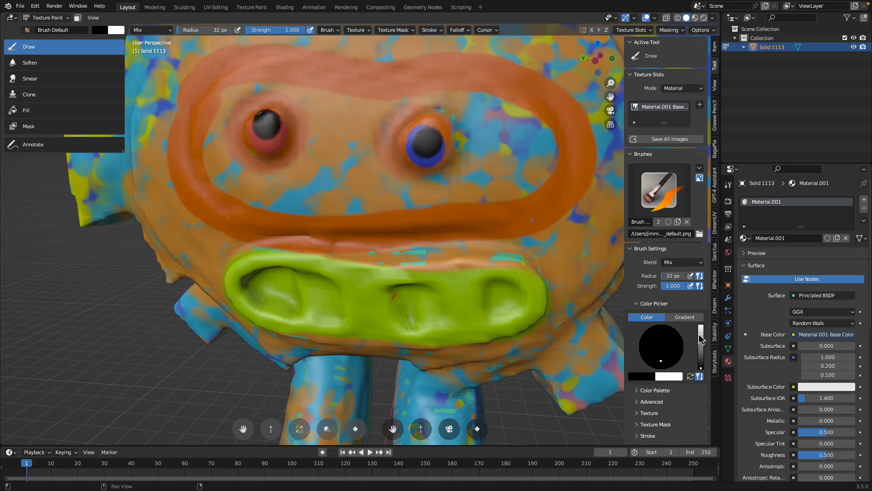
Add a white highlight to the pupil of each eye
left_click_drag(701, 338, 701, 325)
scroll(459, 213, "up", 5)
left_click(518, 157)
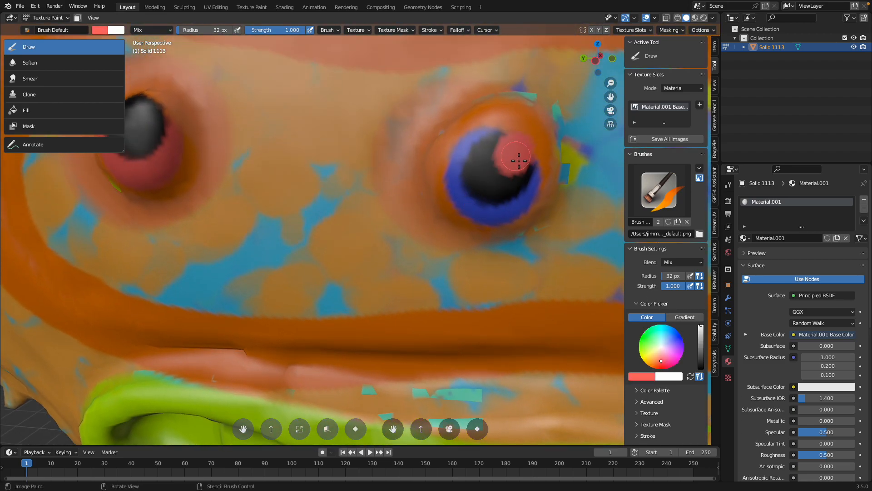
left_click_drag(660, 363, 661, 369)
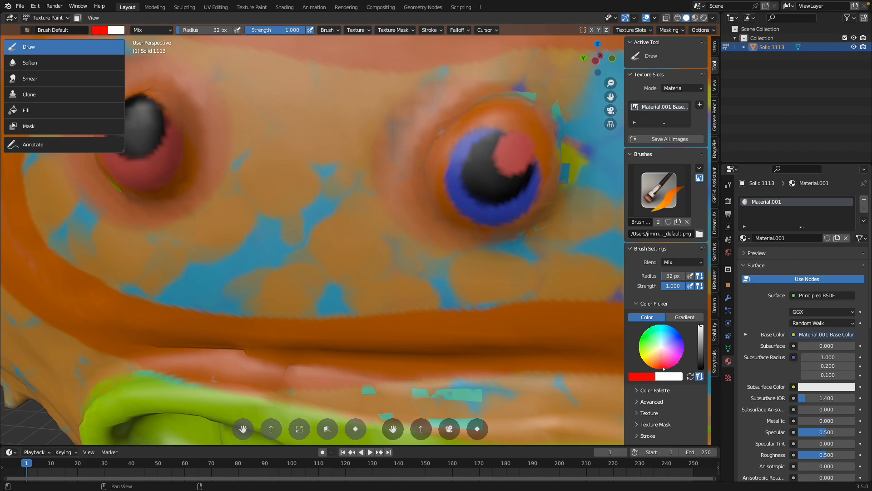
left_click(515, 156)
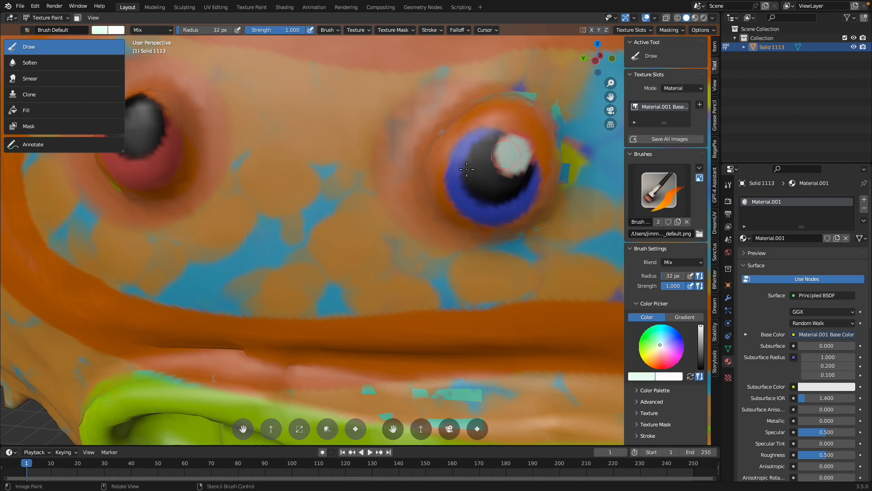
scroll(508, 159, "down", 6)
scroll(263, 172, "up", 4)
left_click(220, 155)
scroll(272, 208, "down", 4)
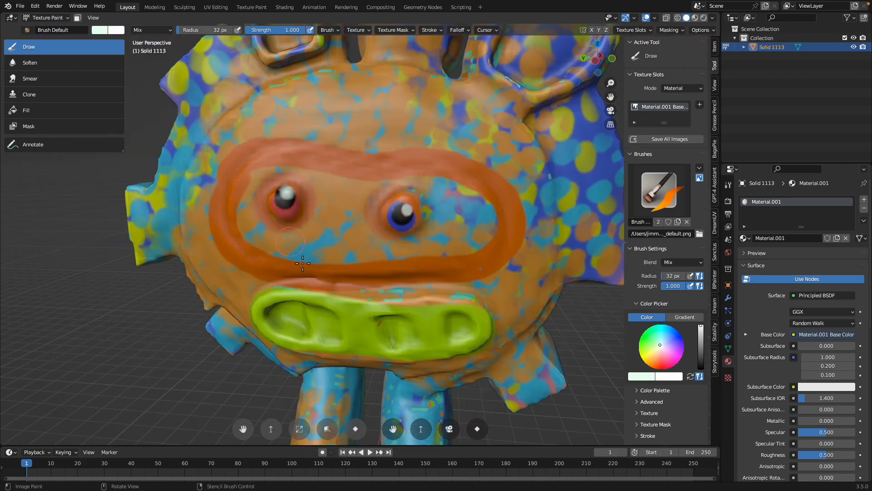
Paint the inside of the mouth pale yellow, leaving the lime green rim
middle_click_drag(302, 255, 292, 196, "shift")
mouse_move(270, 206)
left_mouse_down()
mouse_move(358, 214)
mouse_move(432, 208)
left_mouse_up()
left_click(665, 342)
left_click_drag(302, 210, 272, 202)
left_click_drag(370, 213, 366, 213)
left_click_drag(416, 207, 455, 190)
Paint the gear teeth on both sides of the head and one lower tooth yellow
scroll(308, 226, "down", 5)
middle_click_drag(379, 194, 390, 190)
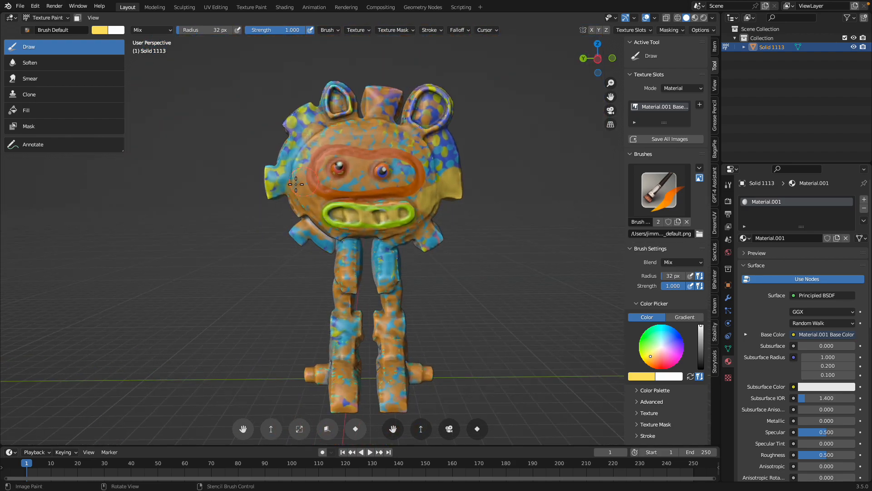
left_click_drag(294, 180, 265, 178)
left_click_drag(295, 237, 317, 250)
middle_click_drag(434, 272, 445, 261)
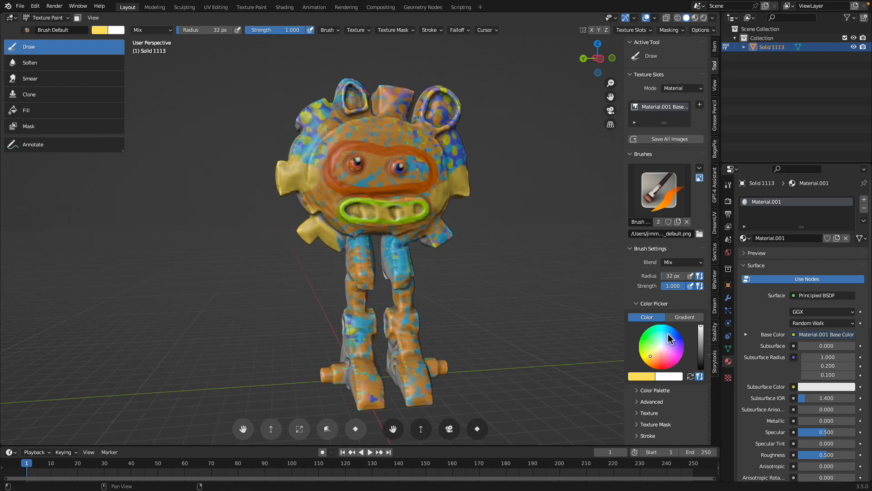
Paint the robot's lower legs, feet and ankle pegs periwinkle blue
left_click_drag(671, 339, 668, 342)
middle_click_drag(469, 319, 381, 256)
left_click_drag(371, 255, 358, 357)
mouse_move(397, 356)
middle_mouse_down()
mouse_move(387, 311)
mouse_move(392, 325)
middle_mouse_up()
Paint the ankle pegs and the lower ends of the thighs pink
left_click(672, 348)
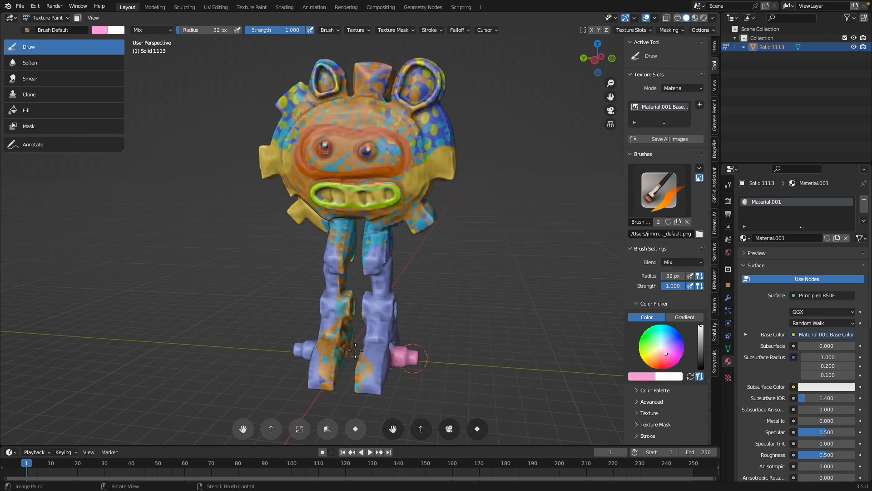
middle_click_drag(355, 350, 366, 343)
left_click_drag(330, 351, 314, 359)
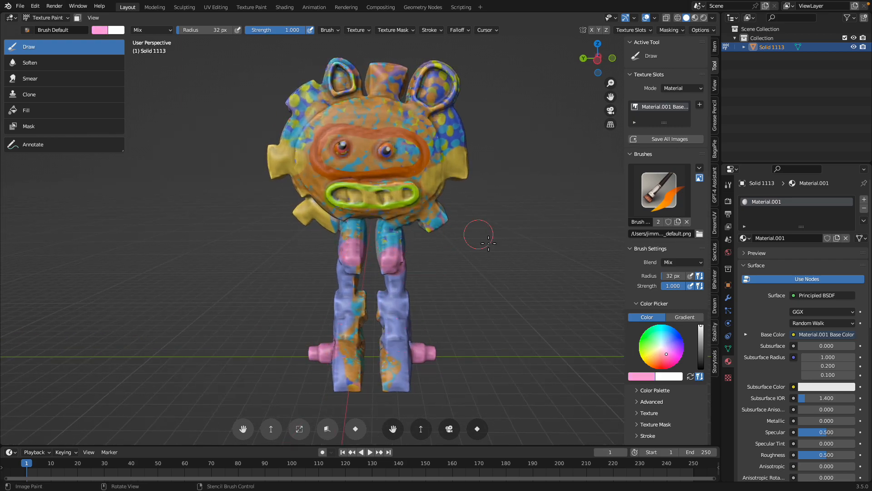
Paint a pink patch on the head beside the goggles, below the large ear
left_click_drag(421, 121, 431, 153)
middle_click_drag(432, 153, 437, 169)
middle_click_drag(387, 118, 364, 108)
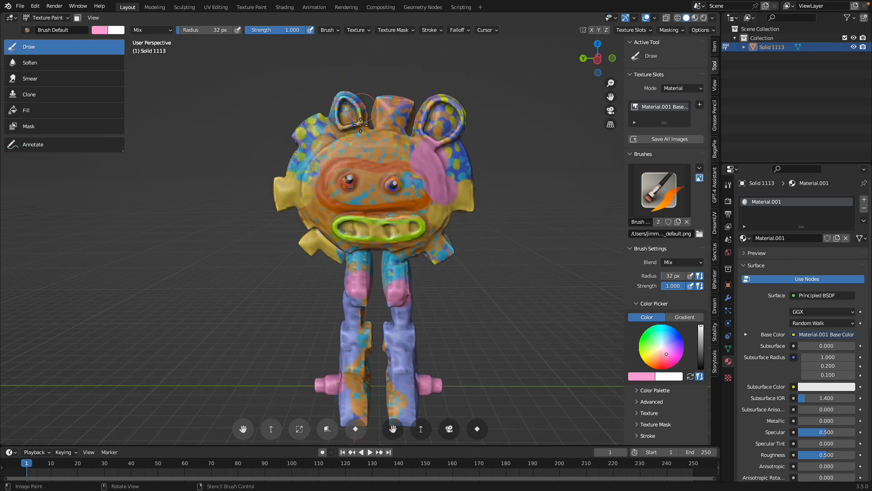
left_click_drag(336, 112, 352, 122)
scroll(352, 119, "up", 3)
scroll(351, 119, "down", 2)
Paint the raised back panel and parts of the rear legs pink
middle_click_drag(305, 157, 376, 172)
left_click(374, 176)
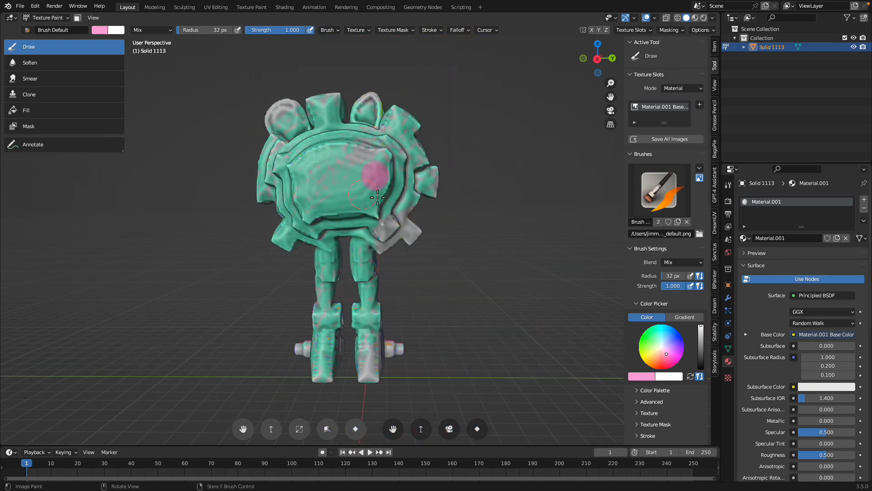
scroll(375, 176, "down", 1)
mouse_move(359, 218)
left_mouse_down()
mouse_move(323, 175)
mouse_move(330, 208)
mouse_move(320, 354)
mouse_move(391, 345)
left_mouse_up()
Paint the ridges around the back panel and the backs of the legs lime green
left_click(639, 350)
mouse_move(330, 300)
left_mouse_down()
mouse_move(363, 273)
mouse_move(311, 344)
mouse_move(328, 220)
mouse_move(383, 160)
left_mouse_up()
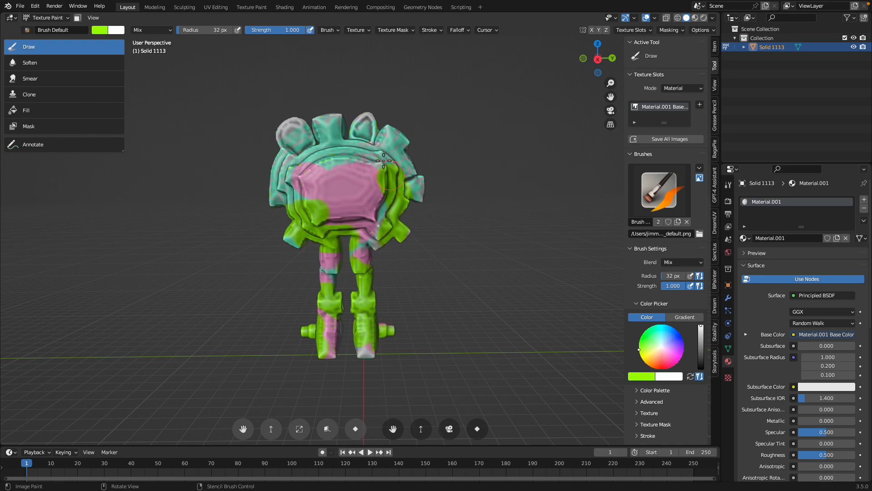
mouse_move(286, 212)
middle_mouse_down()
mouse_move(288, 159)
mouse_move(309, 220)
middle_mouse_up()
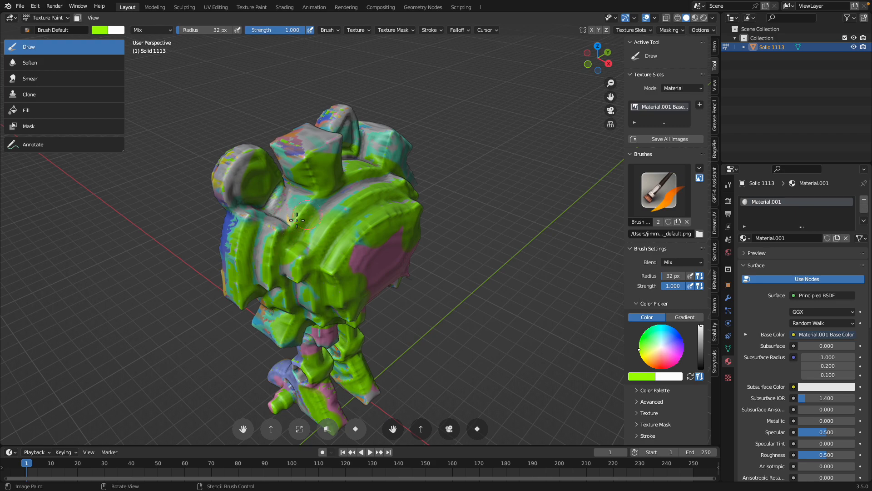
Switch the robot to Sculpt Mode and set the Cloth Filter strength to 1.180
left_click(50, 18)
left_click(53, 49)
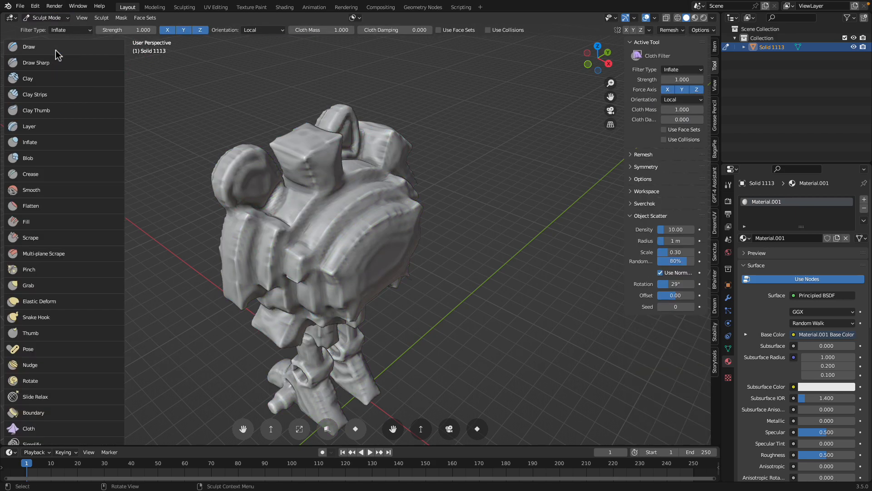
middle_click_drag(301, 223, 296, 241)
left_click_drag(119, 30, 128, 30)
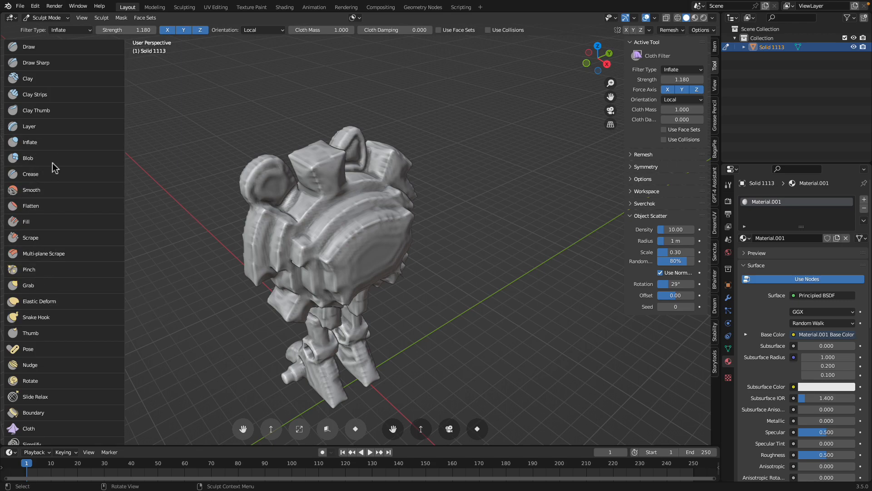
Inflate the ridges on the side of the head using the Inflate brush with a 79 px radius
left_click(52, 144)
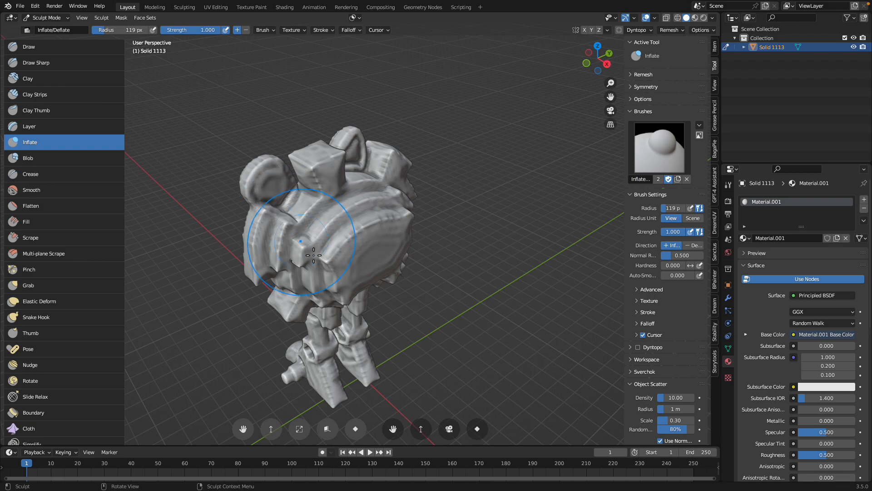
left_click_drag(129, 32, 125, 32)
left_click_drag(315, 237, 316, 251)
middle_click_drag(316, 249, 313, 224)
left_click_drag(322, 254, 314, 253, "shift")
mouse_move(327, 268)
middle_mouse_down()
mouse_move(324, 247)
mouse_move(296, 235)
mouse_move(304, 236)
middle_mouse_up()
Try to balloon the robot's back panel, surrounding ridges and legs with the Inflate brush
left_click_drag(343, 277, 404, 282)
middle_click_drag(386, 254, 386, 278)
left_click_drag(397, 252, 377, 228)
middle_click_drag(378, 228, 365, 252)
left_click_drag(363, 225, 316, 261)
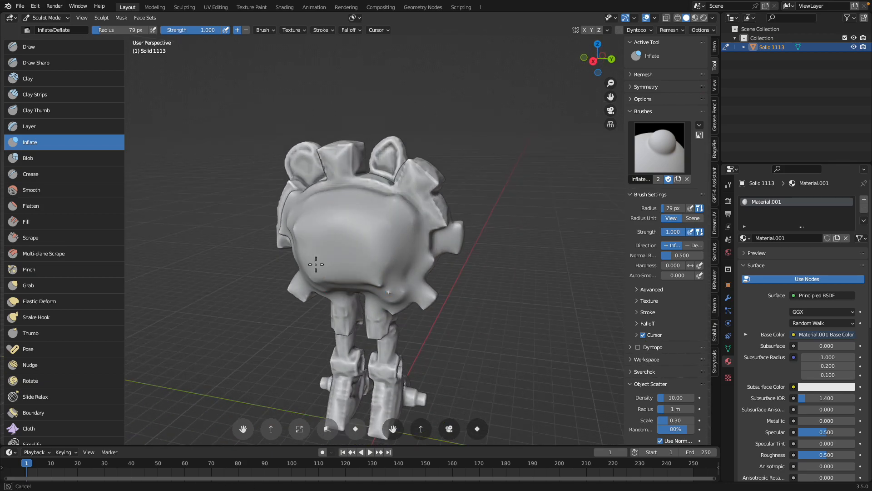
middle_click_drag(295, 248, 350, 205)
left_click_drag(317, 204, 303, 225)
middle_click_drag(313, 227, 429, 233)
scroll(429, 234, "down", 2)
mouse_move(405, 233)
left_mouse_down("shift")
mouse_move(348, 213)
mouse_move(363, 318)
mouse_move(381, 322)
left_mouse_up("shift")
mouse_move(342, 301)
middle_mouse_down()
mouse_move(438, 292)
mouse_move(254, 275)
middle_mouse_up()
Undo the last Inflate strokes on the robot's back and legs
key("ctrl+z")
key("ctrl+z")
key("ctrl+z")
scroll(329, 257, "up", 2)
key("ctrl+z")
key("ctrl+z")
key("ctrl+z")
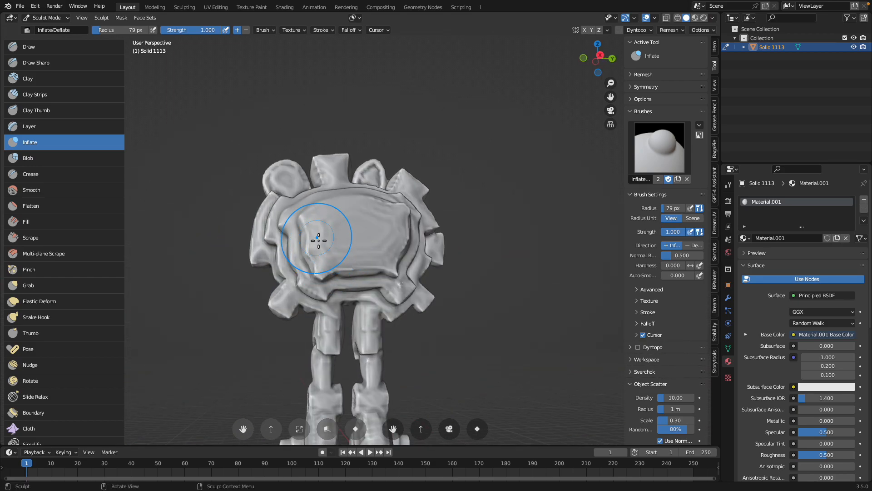
key("ctrl+z")
Sculpt pupil detail onto both of the robot's eyeballs using the Draw brush with a 79 px radius and strength 1.000
mouse_move(350, 224)
middle_mouse_down()
mouse_move(448, 223)
mouse_move(418, 197)
middle_mouse_up()
scroll(344, 228, "up", 1)
scroll(396, 226, "up", 2)
scroll(356, 204, "up", 3)
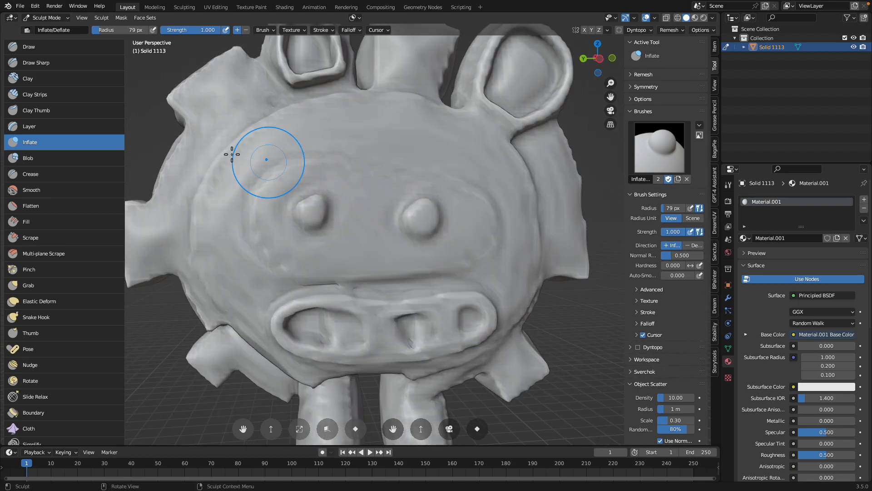
left_click(43, 49)
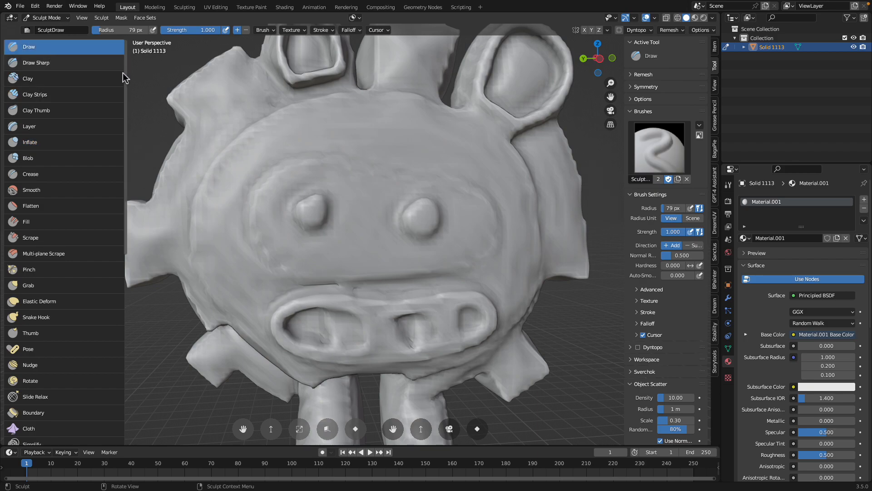
scroll(295, 223, "up", 4)
middle_click_drag(317, 210, 337, 221)
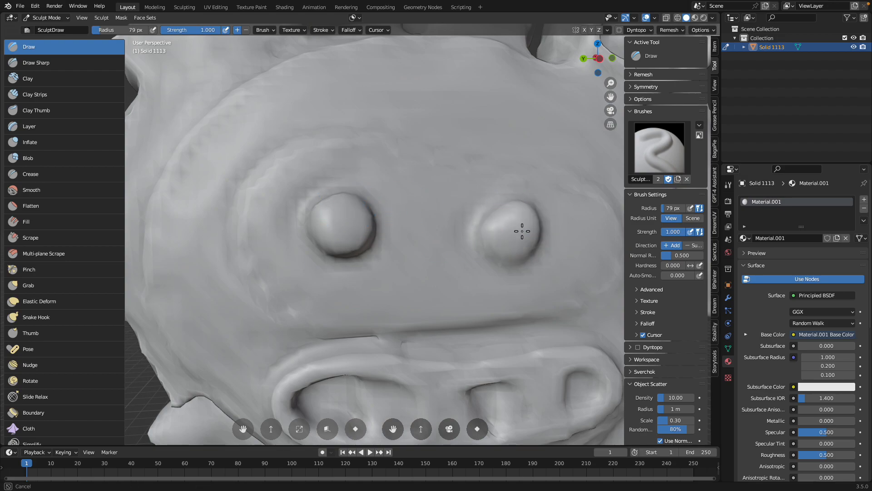
scroll(346, 220, "up", 6)
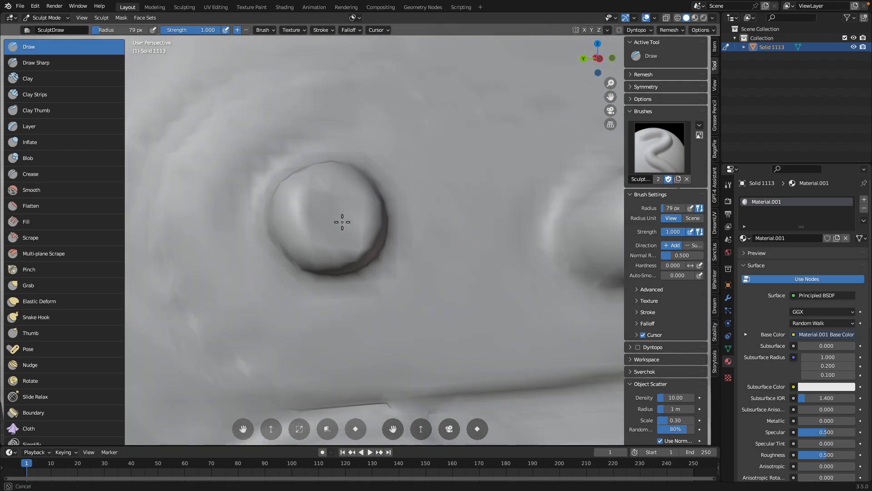
left_click_drag(348, 215, 350, 214)
mouse_move(421, 209)
middle_mouse_down("shift")
mouse_move(275, 228)
mouse_move(131, 230)
middle_mouse_up("shift")
scroll(292, 228, "up", 2)
mouse_move(292, 229)
left_mouse_down()
mouse_move(291, 219)
mouse_move(242, 242)
left_mouse_up()
scroll(278, 224, "up", 2)
scroll(276, 284, "down", 8)
mouse_move(284, 266)
middle_mouse_down("shift")
mouse_move(313, 252)
mouse_move(288, 238)
mouse_move(337, 193)
middle_mouse_up("shift")
scroll(291, 246, "up", 3)
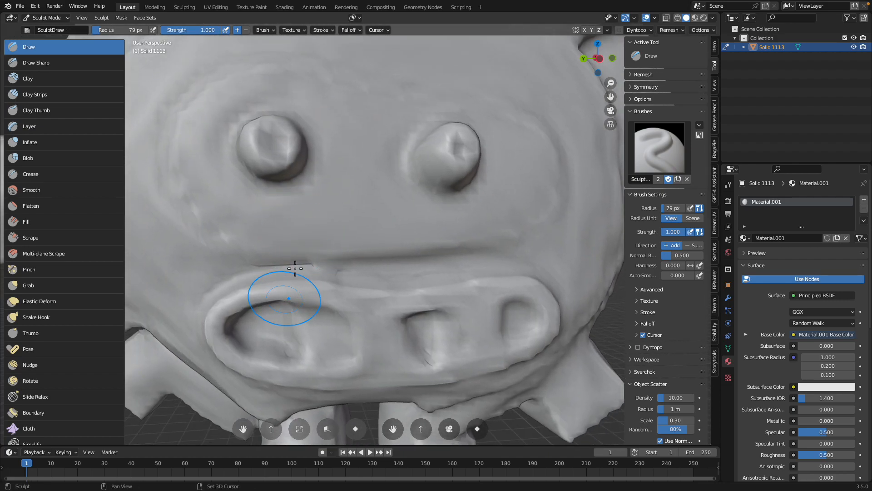
Deepen the recesses between the teeth inside the robot's mouth with the Draw brush
middle_click_drag(287, 338, 283, 305, "shift")
scroll(282, 305, "up", 1)
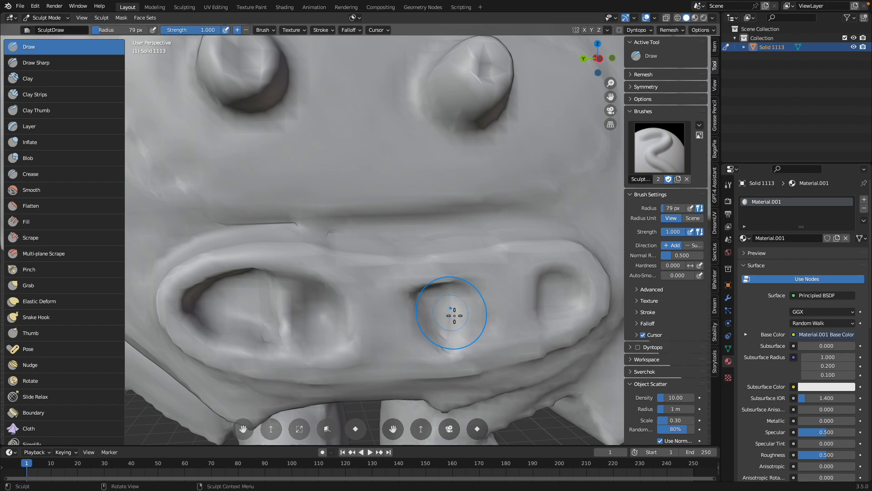
left_click_drag(556, 295, 551, 301, "ctrl")
scroll(441, 287, "down", 3)
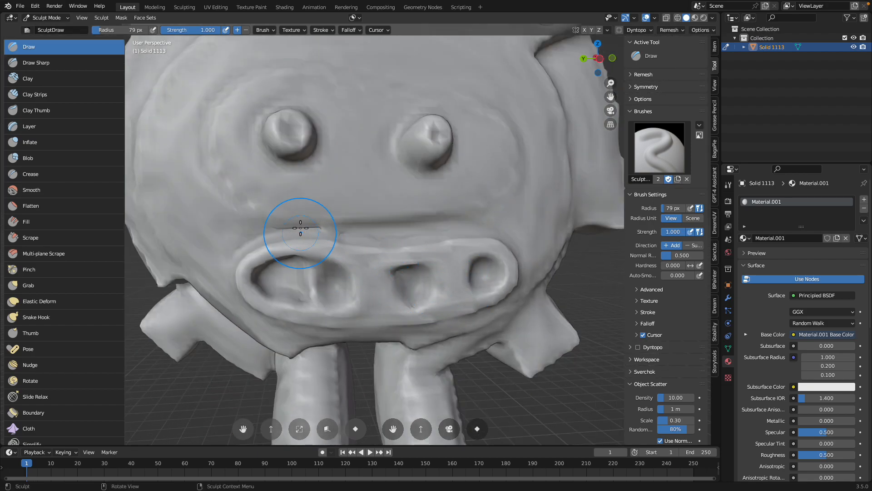
scroll(454, 191, "down", 4)
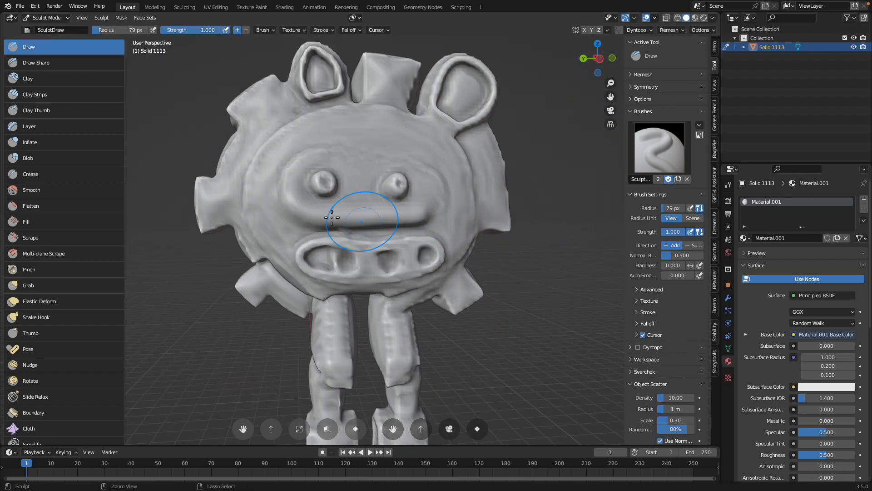
Try sculpting the cheek area beside the robot's mouth with the Draw brush
scroll(332, 217, "up", 2)
left_click_drag(232, 226, 228, 225, "ctrl")
key("ctrl+z")
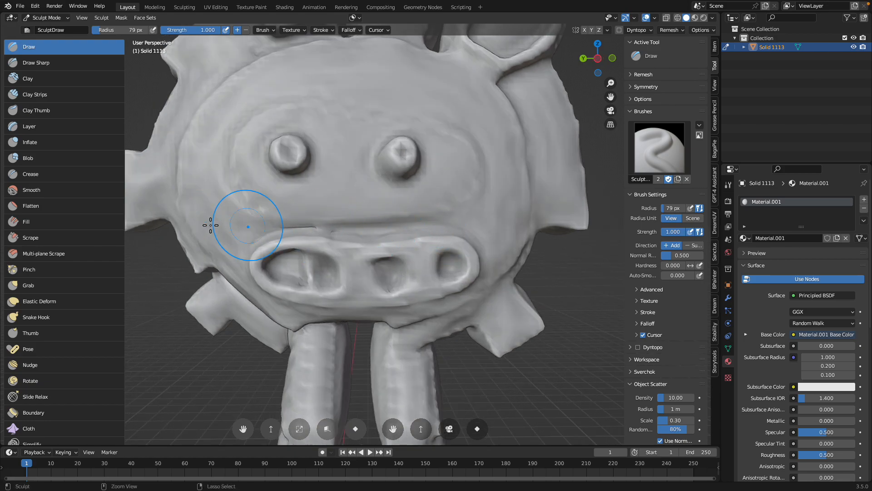
left_click_drag(217, 225, 221, 225)
middle_click_drag(215, 234, 241, 228)
key("ctrl+z")
left_click_drag(231, 221, 236, 225)
scroll(241, 227, "down", 7)
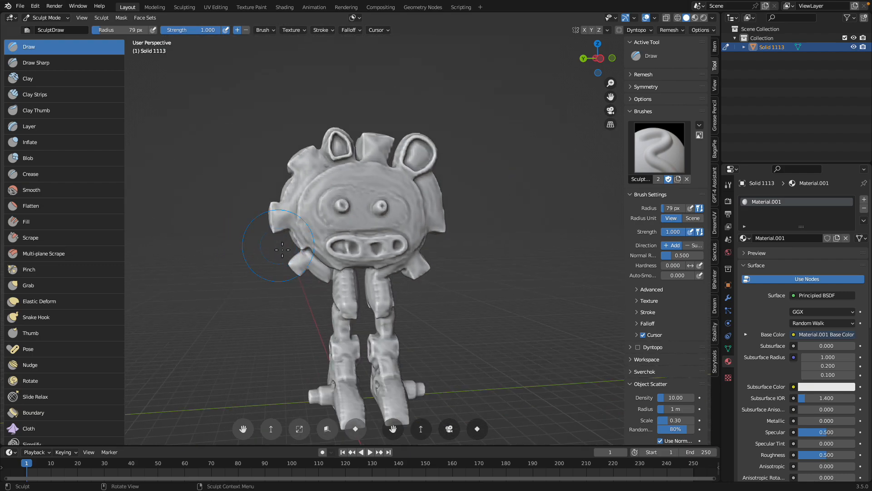
Return the robot to Object Mode and display it in Material Preview shading
scroll(292, 196, "up", 2)
left_click(45, 17)
left_click(45, 26)
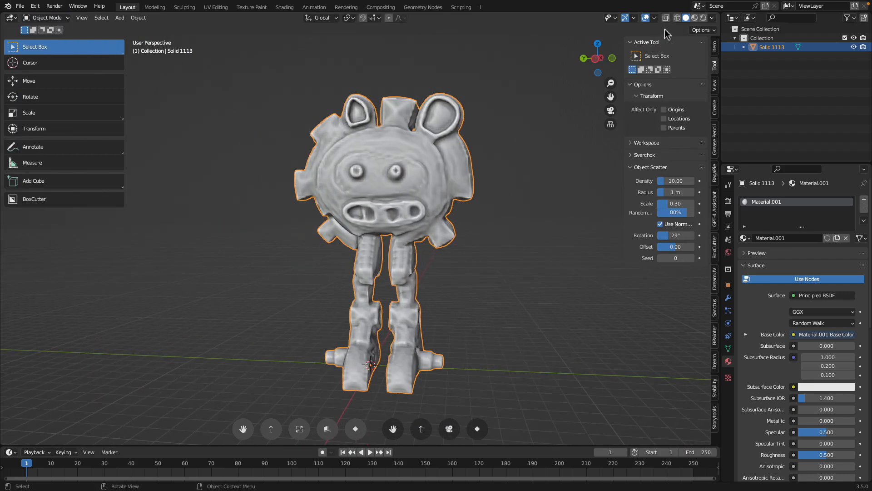
left_click(694, 18)
mouse_move(506, 117)
middle_mouse_down()
mouse_move(444, 111)
mouse_move(476, 123)
middle_mouse_up()
Save the scene to the Desktop as SUN.blend
key("super+s")
left_click(318, 439)
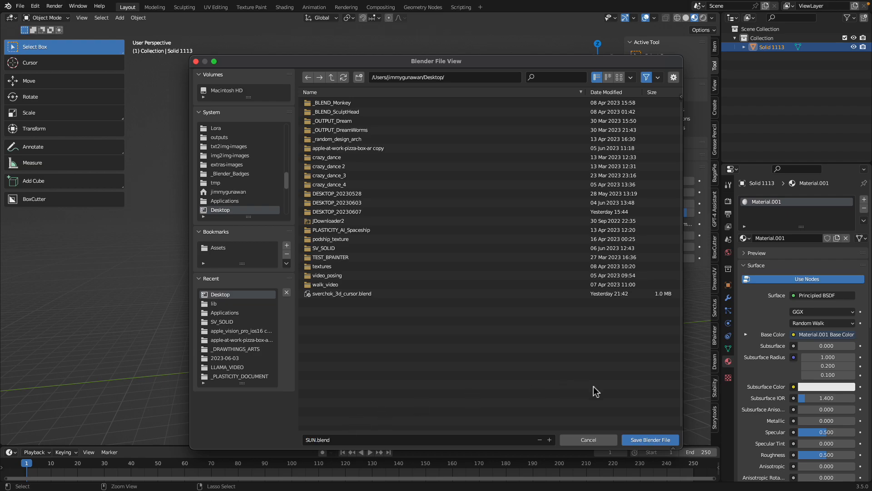
left_click(643, 439)
Pack all external resources into the blend file, agreeing to continue despite the painted images
left_click(20, 6)
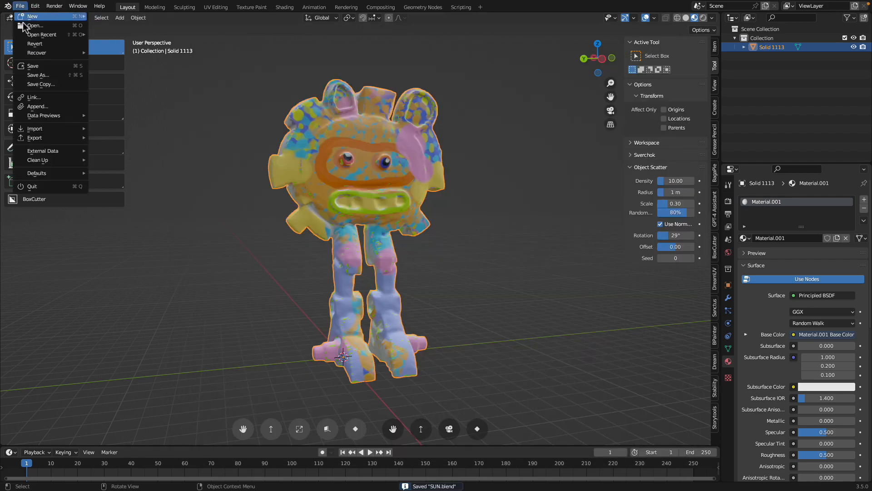
mouse_move(85, 156)
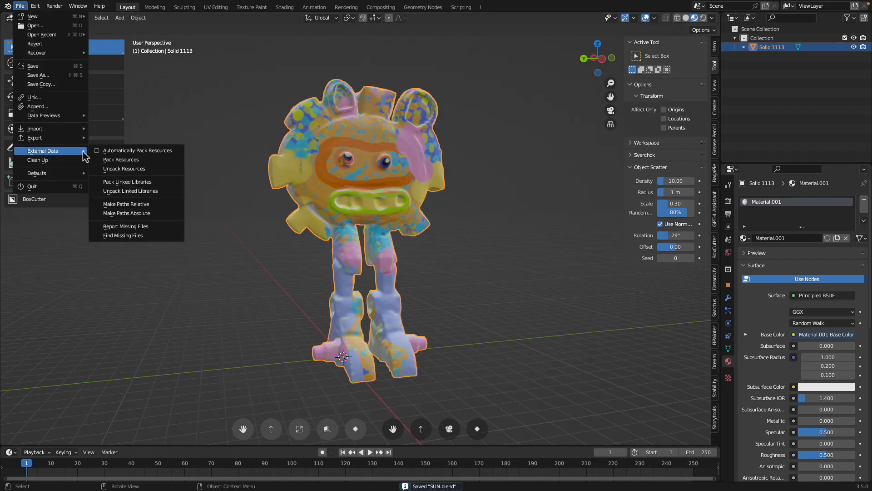
left_click(120, 160)
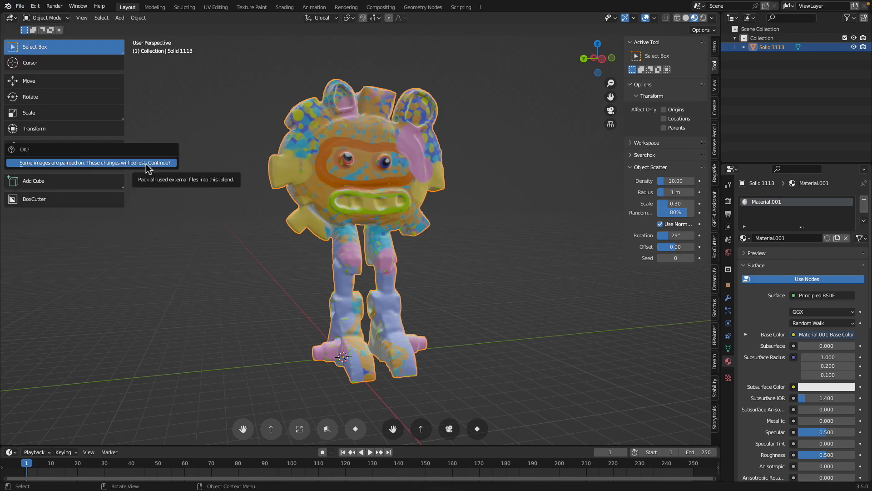
left_click(146, 162)
Split the 3D viewport and show the Material.001 Base Color texture in an Image Editor beside it
middle_click_drag(395, 175, 414, 174)
left_click_drag(719, 17, 450, 18)
left_click(461, 18)
left_click(469, 54)
left_click(555, 19)
left_click(563, 41)
scroll(554, 98, "down", 4)
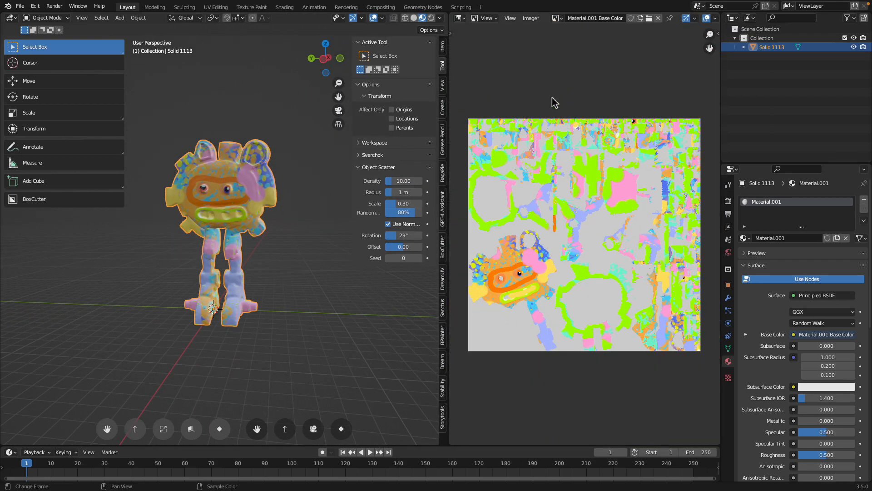
Save the painted base color texture to the Desktop as the PNG image SUN_DIFFUSE.png
left_click(530, 18)
left_click(545, 100)
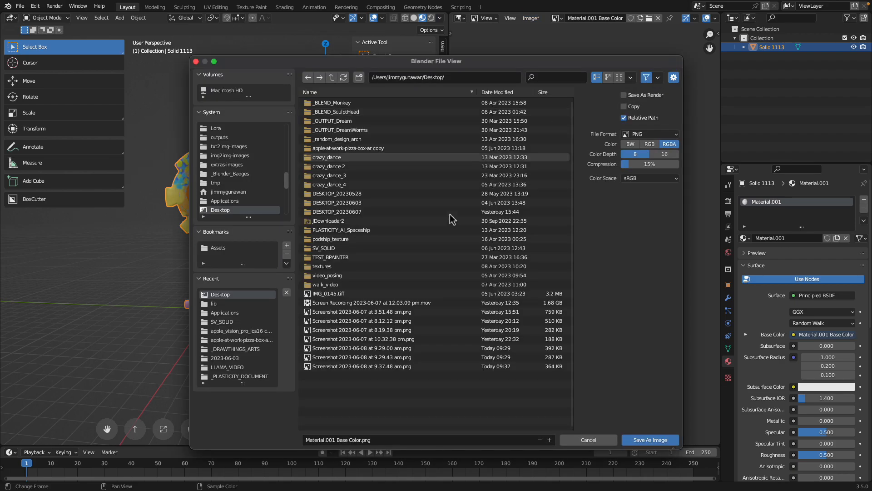
left_click(338, 440)
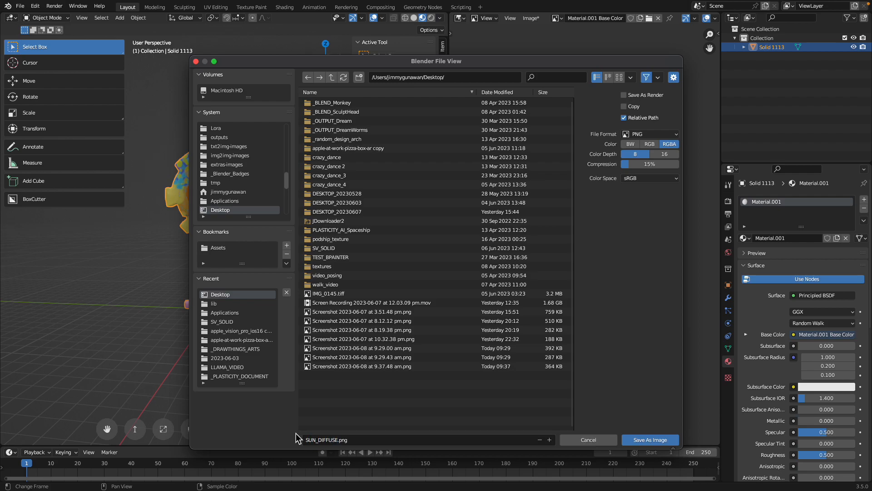
left_click(661, 437)
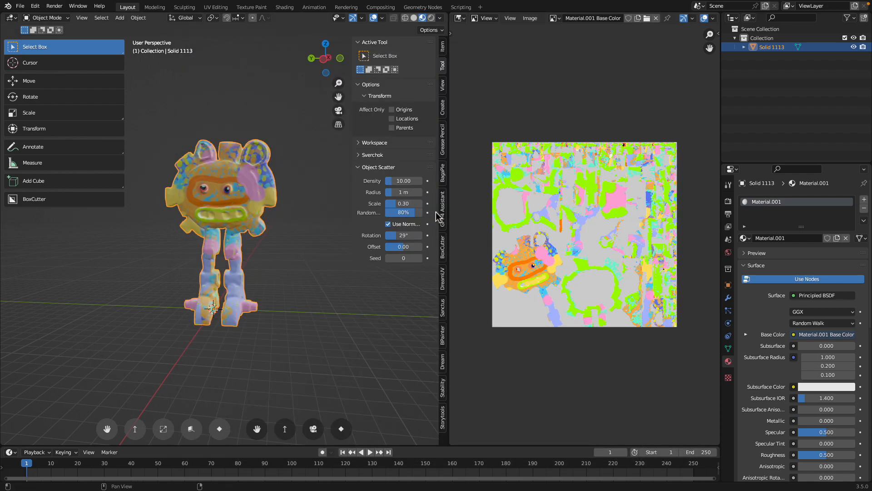
Widen the 3D viewport next to the texture image and save SUN.blend again with the robot selected
left_click_drag(459, 210, 555, 206)
middle_click_drag(372, 187, 385, 206, "shift")
left_click(51, 18)
left_click(51, 27)
left_click(305, 131)
middle_click_drag(312, 141, 383, 214)
scroll(228, 187, "up", 3)
left_click(227, 187)
scroll(228, 187, "down", 2)
key("ctrl+s")
mouse_move(309, 216)
middle_mouse_down()
mouse_move(361, 213)
mouse_move(301, 218)
middle_mouse_up()
Set the robot material's Metallic to 0.323 and Roughness to 0.224, and deselect the robot
scroll(811, 420, "down", 1)
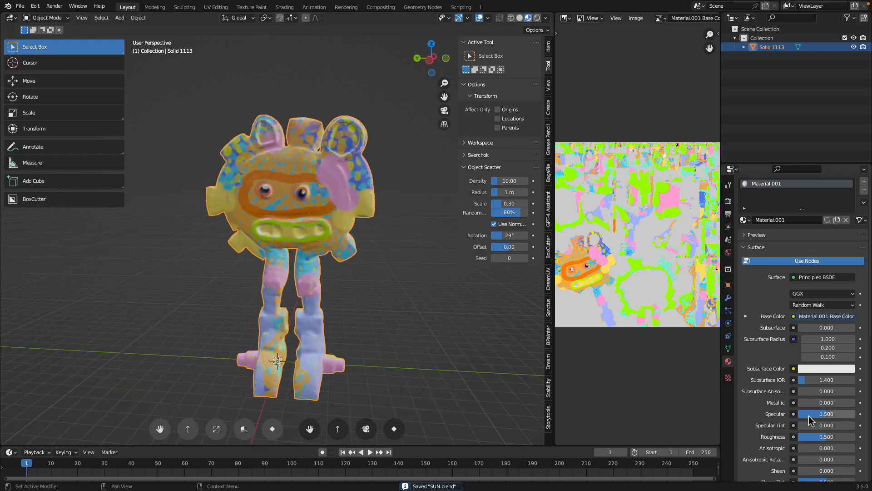
left_click_drag(810, 403, 831, 403)
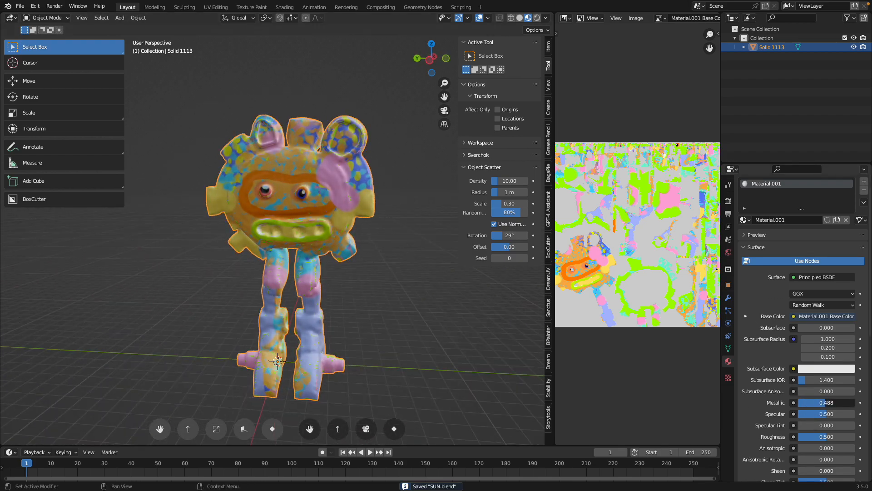
left_click_drag(813, 436, 807, 436)
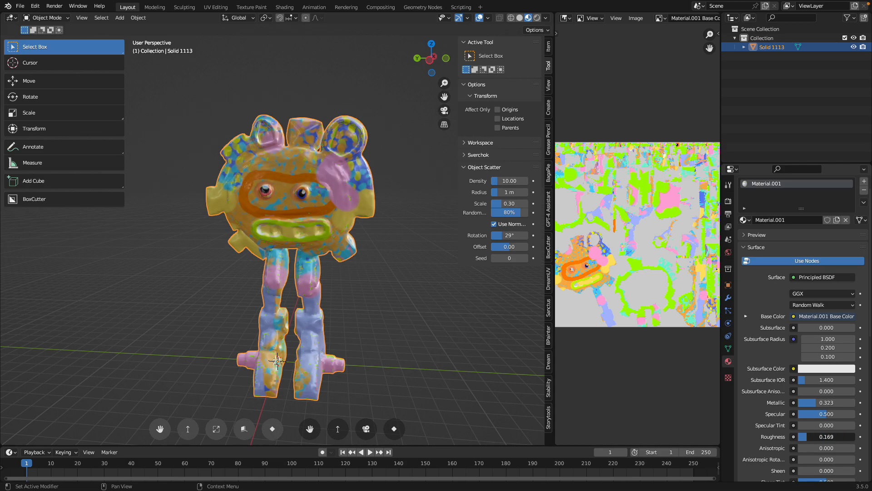
middle_click_drag(418, 260, 382, 267)
left_click(386, 254)
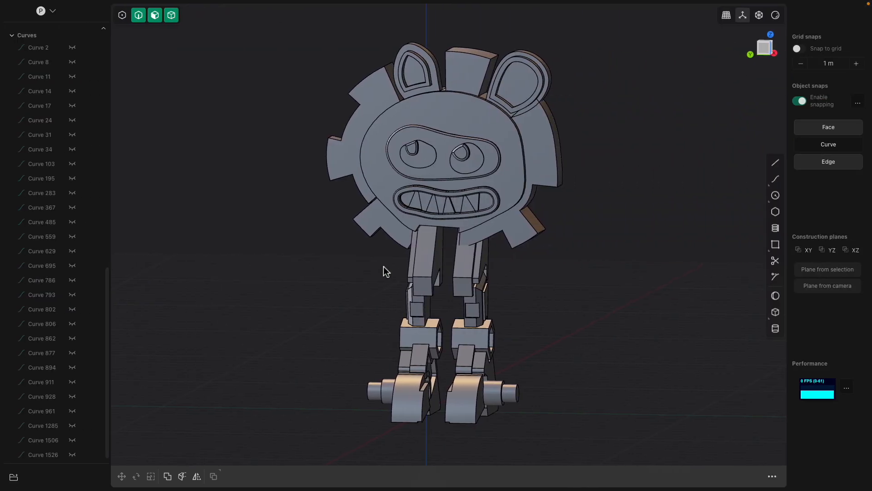
Switch to Plasticity and compare the original solid robot with the painted, sculpted Blender version from several angles
middle_click_drag(578, 292, 475, 290)
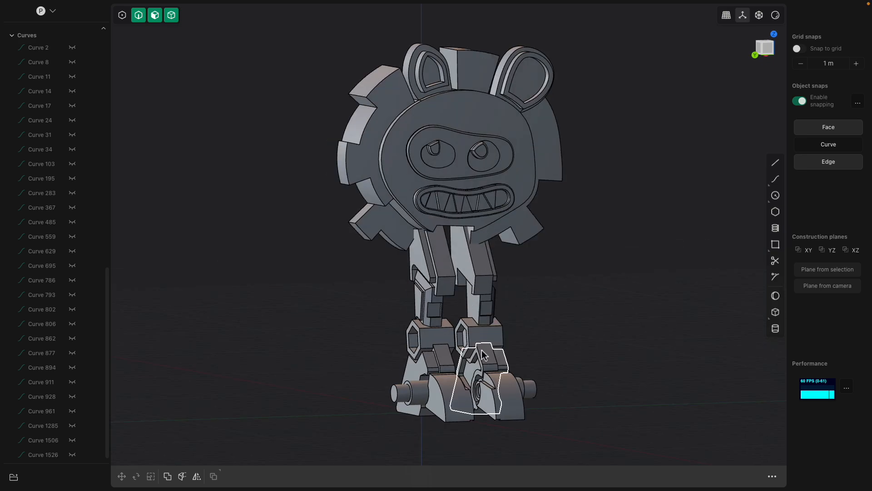
middle_click_drag(458, 244, 316, 187)
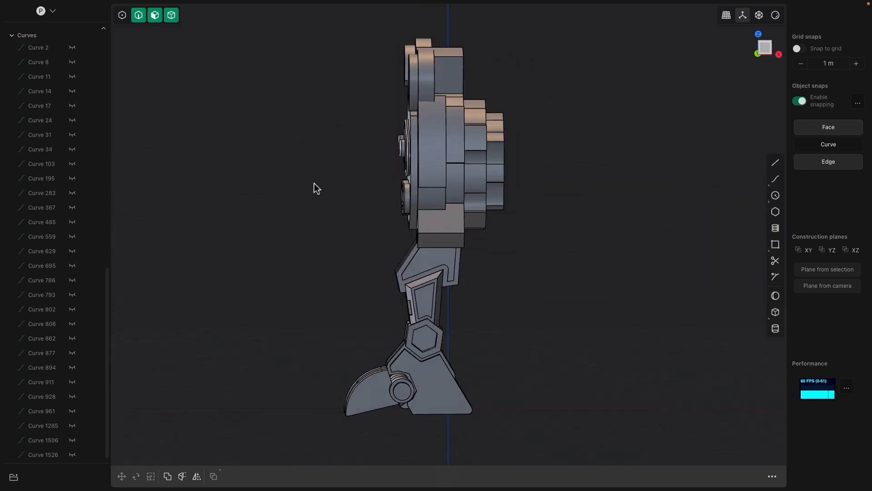
middle_click_drag(508, 185, 586, 268)
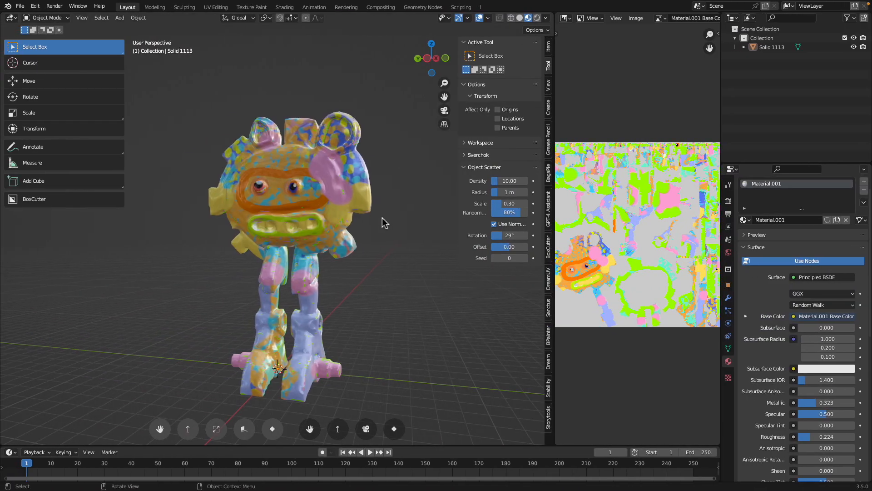
middle_click_drag(383, 220, 326, 236)
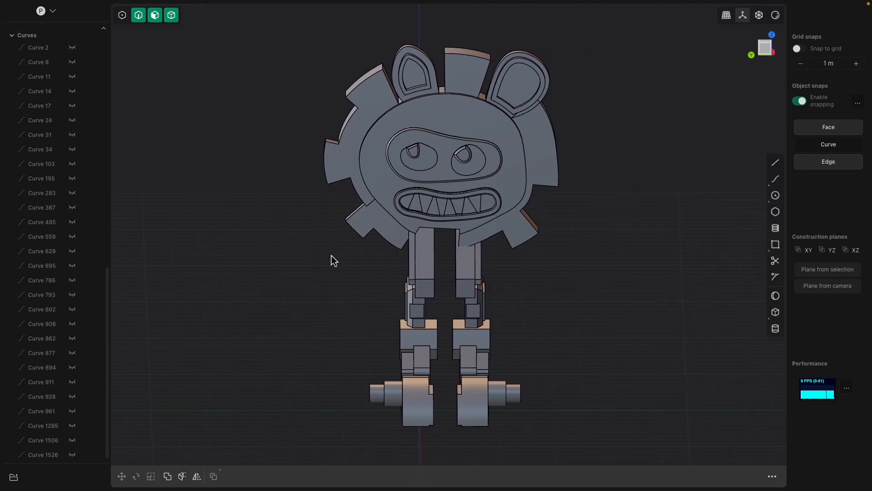
middle_click_drag(331, 259, 563, 207)
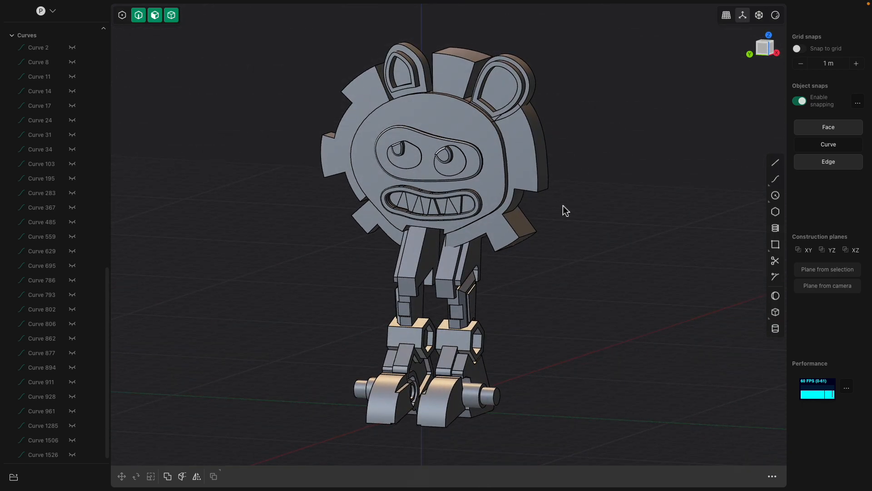
middle_click_drag(562, 207, 528, 234)
scroll(528, 234, "up", 4)
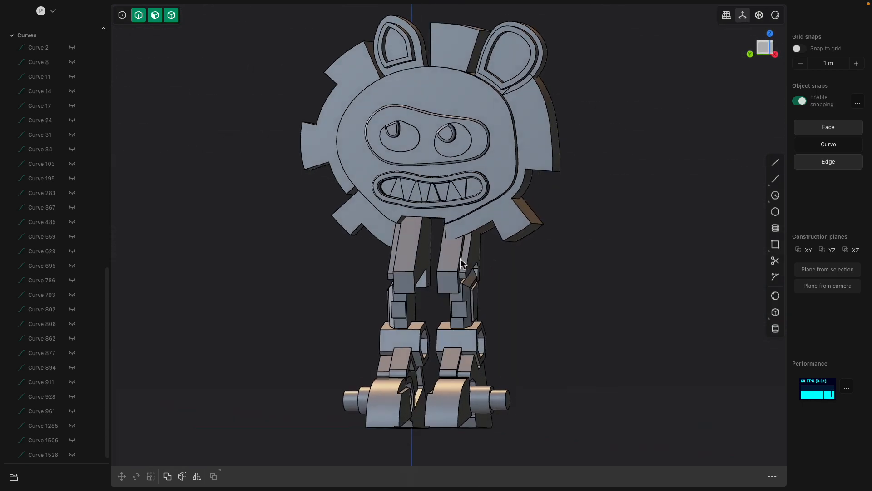
middle_click_drag(467, 267, 427, 246)
scroll(428, 282, "up", 3)
scroll(440, 258, "down", 3)
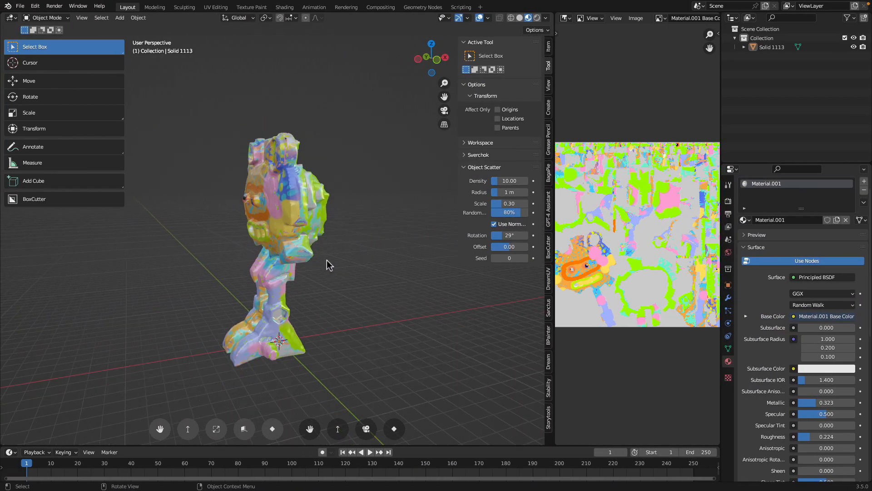
mouse_move(318, 259)
middle_mouse_down()
mouse_move(374, 253)
mouse_move(296, 237)
mouse_move(230, 252)
mouse_move(382, 237)
mouse_move(325, 249)
middle_mouse_up()
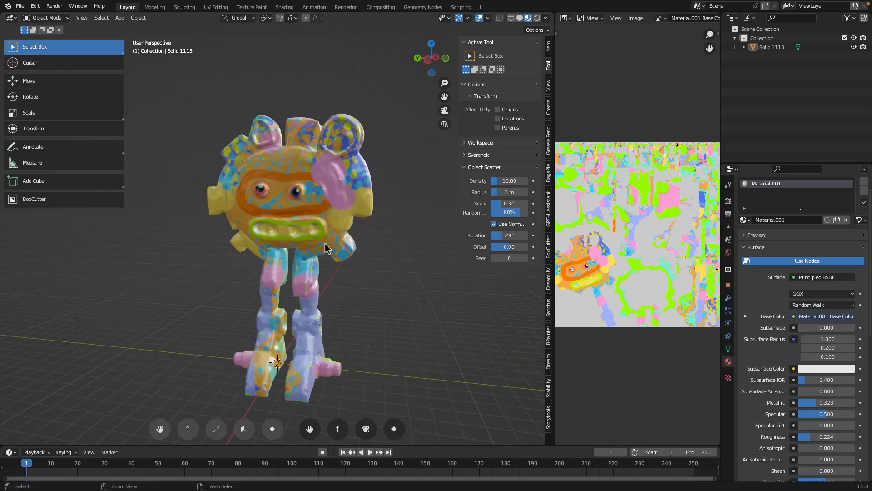